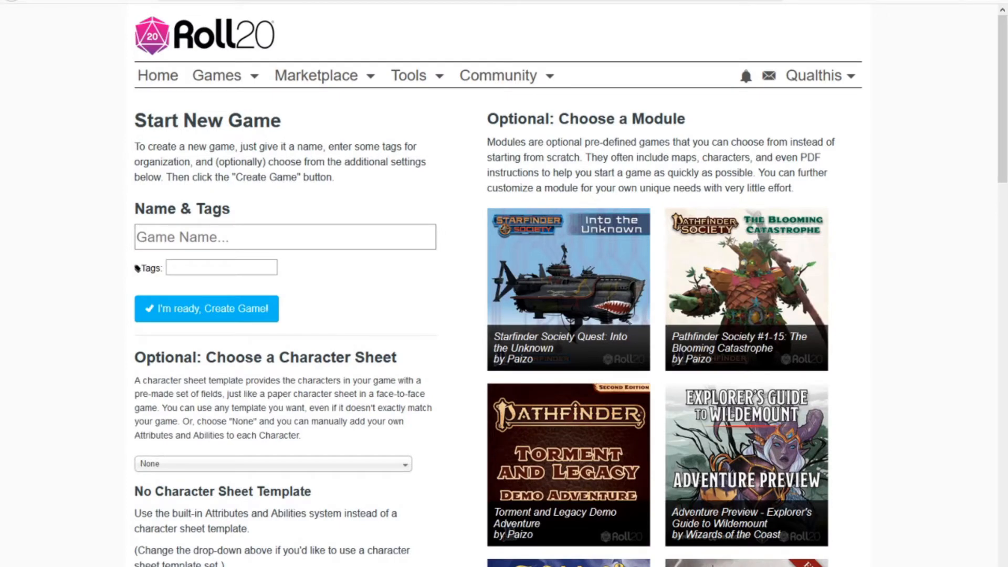
- Name the new game "Test Game for Video"
{"action": "mouse_move", "coordinate": [416, 75]}
{"action": "scroll", "coordinate": [569, 299], "scroll_direction": "down", "scroll_amount": 3}
{"action": "left_click", "coordinate": [238, 105]}
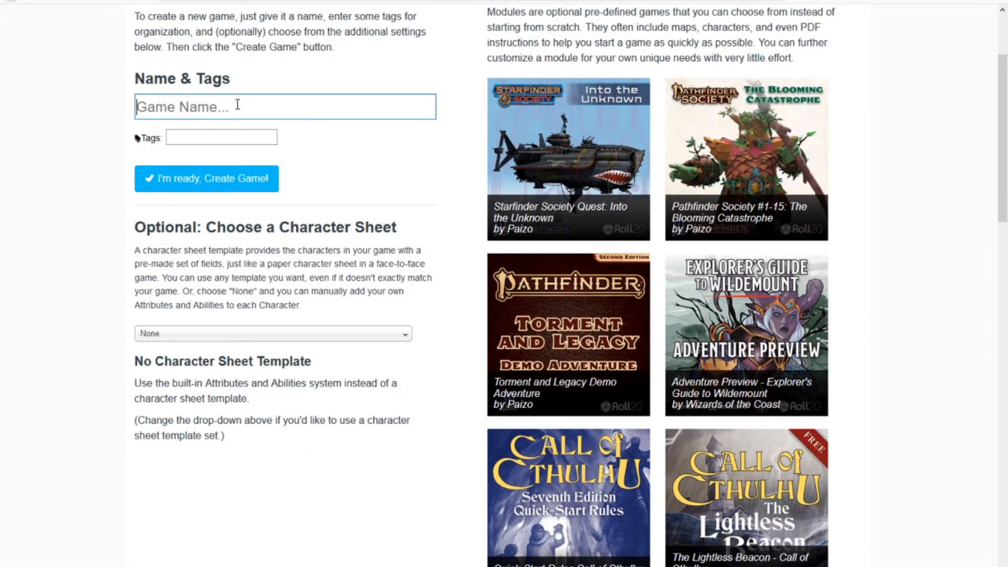
{"action": "type", "text": "Test Ga"}
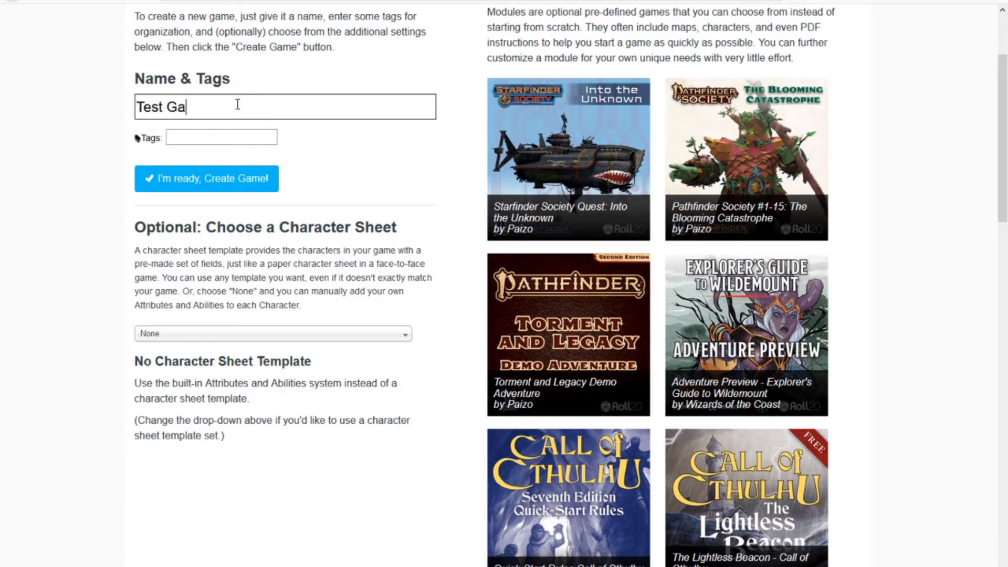
{"action": "type", "text": "me for Video"}
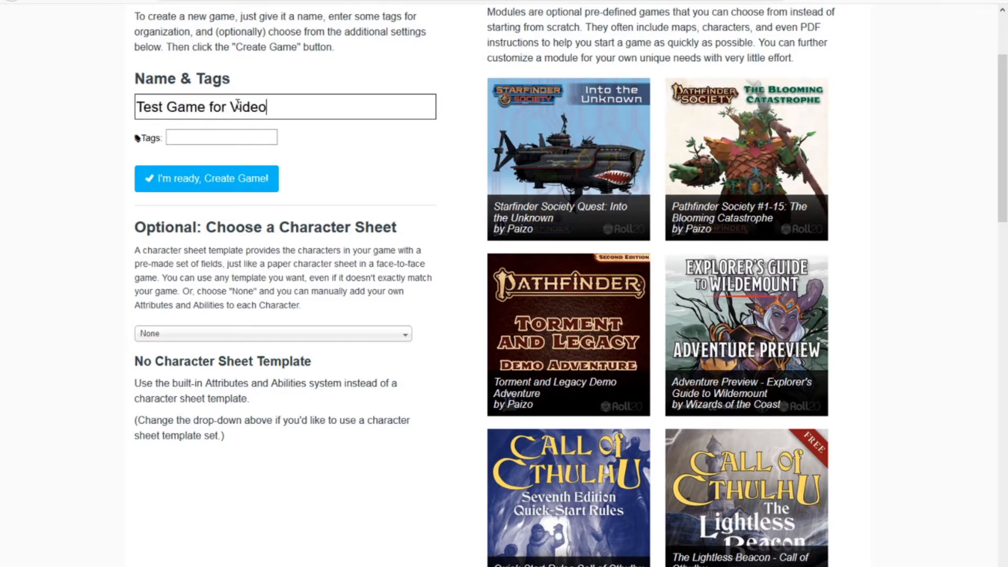
- Browse the available character sheet templates and search them for "Vam"
{"action": "scroll", "coordinate": [285, 229], "scroll_direction": "down", "scroll_amount": 3}
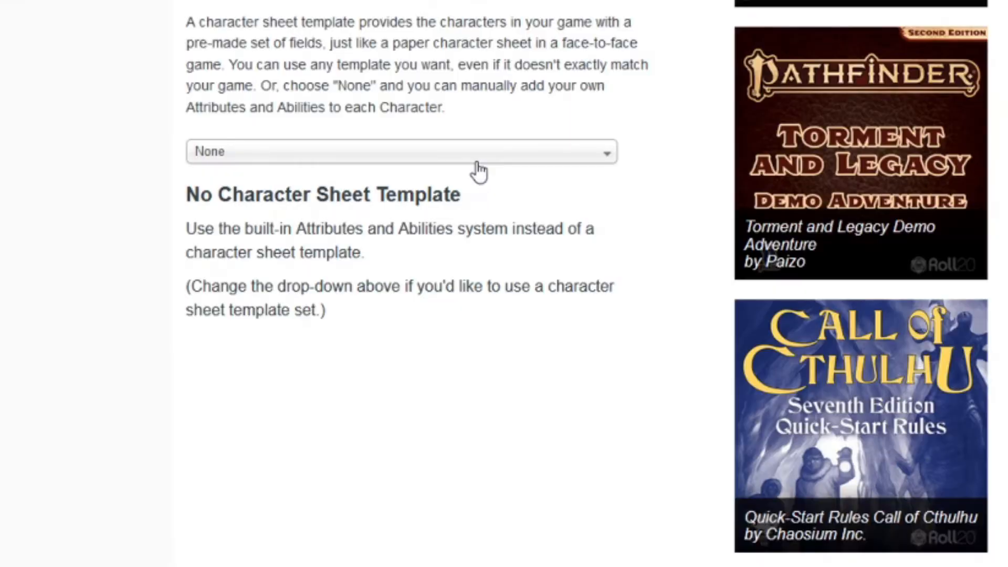
{"action": "left_click", "coordinate": [321, 210]}
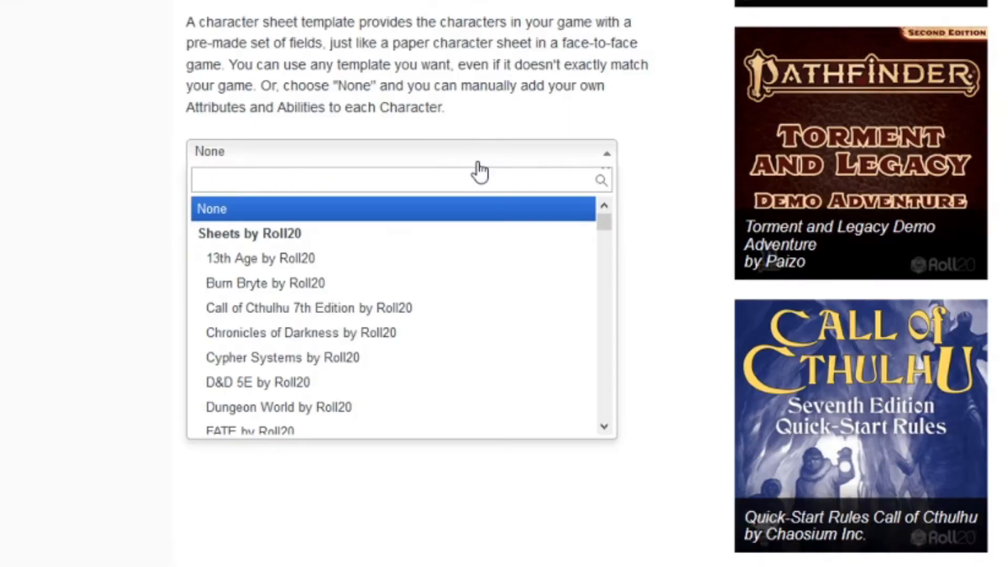
{"action": "scroll", "coordinate": [500, 262], "scroll_direction": "down", "scroll_amount": 5}
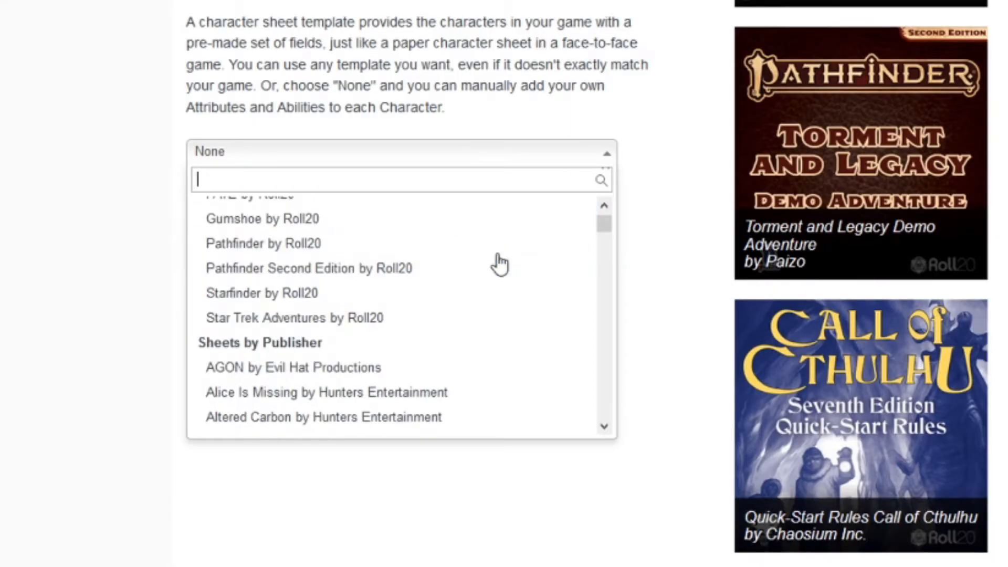
{"action": "scroll", "coordinate": [499, 262], "scroll_direction": "down", "scroll_amount": 2}
{"action": "scroll", "coordinate": [499, 262], "scroll_direction": "down", "scroll_amount": 4}
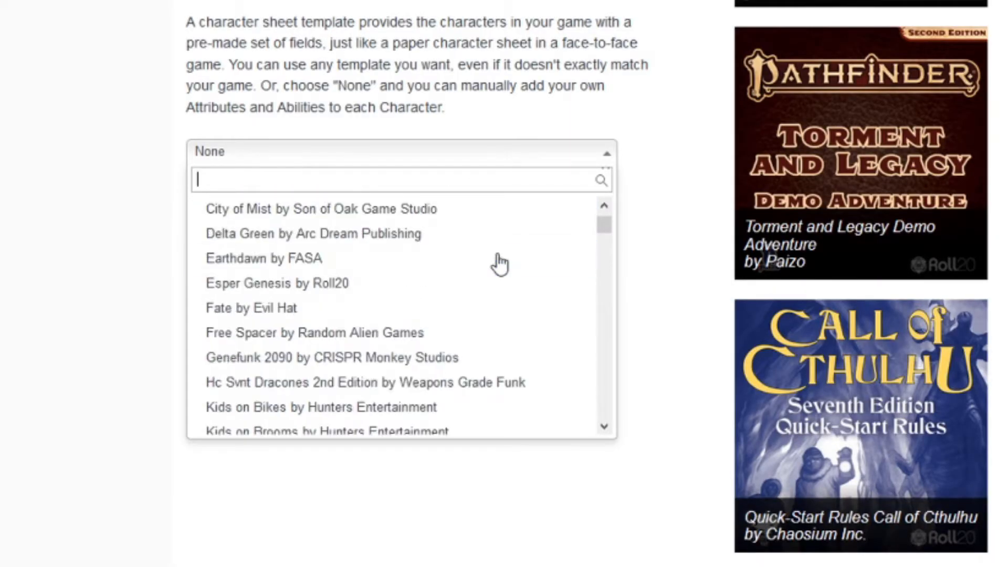
{"action": "scroll", "coordinate": [499, 262], "scroll_direction": "down", "scroll_amount": 2}
{"action": "scroll", "coordinate": [499, 262], "scroll_direction": "down", "scroll_amount": 4}
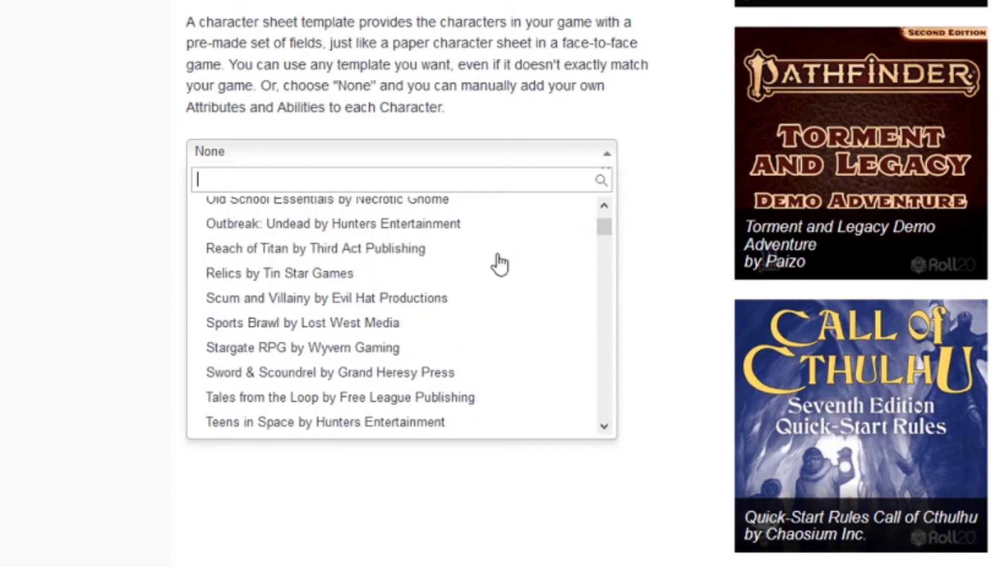
{"action": "scroll", "coordinate": [499, 262], "scroll_direction": "down", "scroll_amount": 4}
{"action": "scroll", "coordinate": [500, 262], "scroll_direction": "down", "scroll_amount": 4}
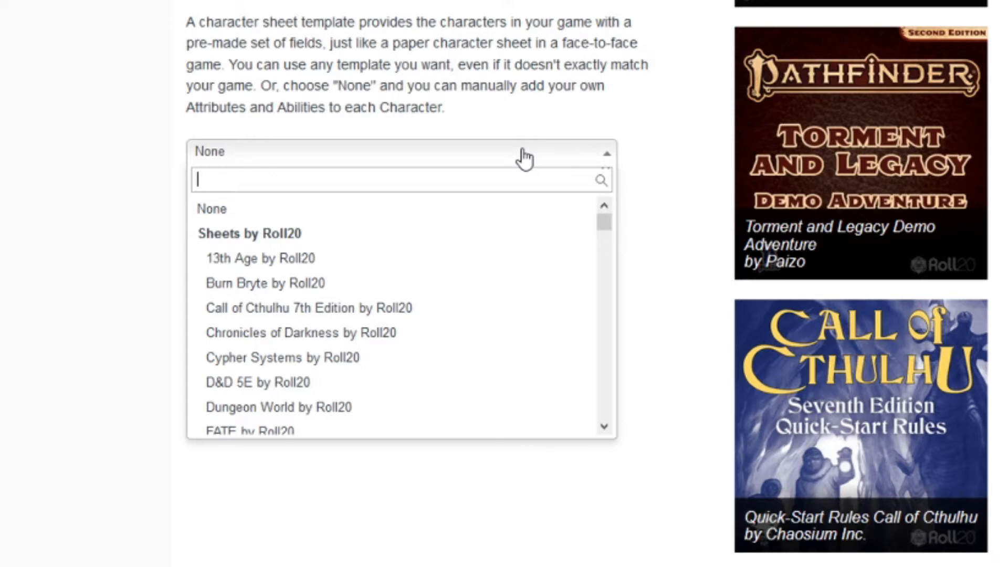
{"action": "type", "text": "Vam"}
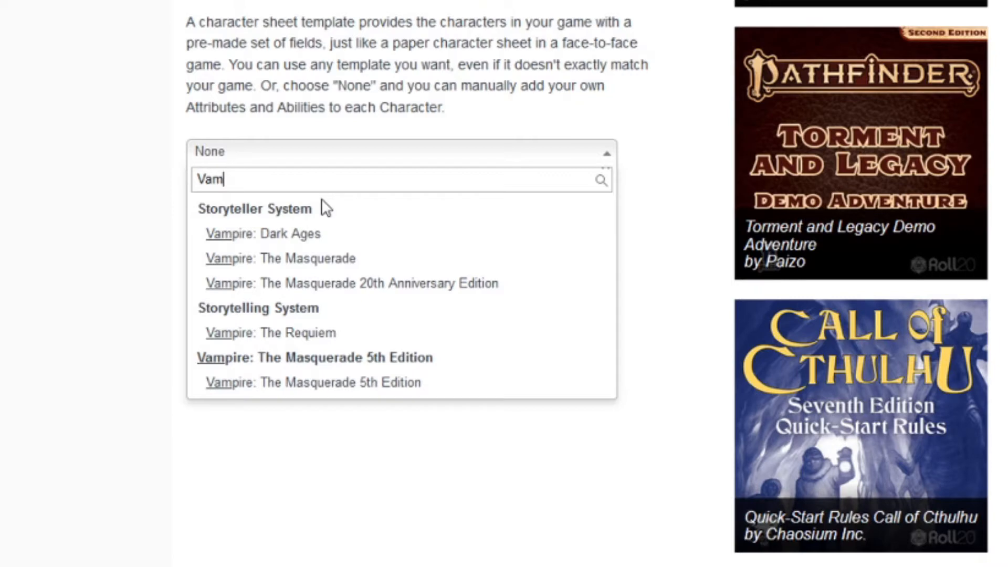
- Replace the template search with "D" and choose D&D 5E by Roll20 as the game's character sheet
{"action": "key", "text": "ctrl+a"}
{"action": "key", "text": "BackSpace"}
{"action": "type", "text": "D"}
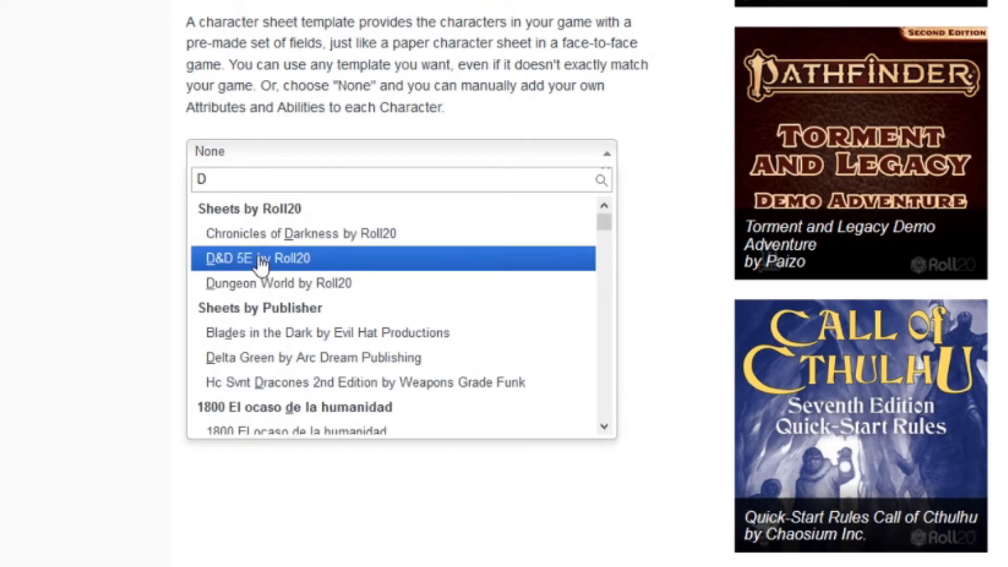
{"action": "left_click", "coordinate": [257, 257]}
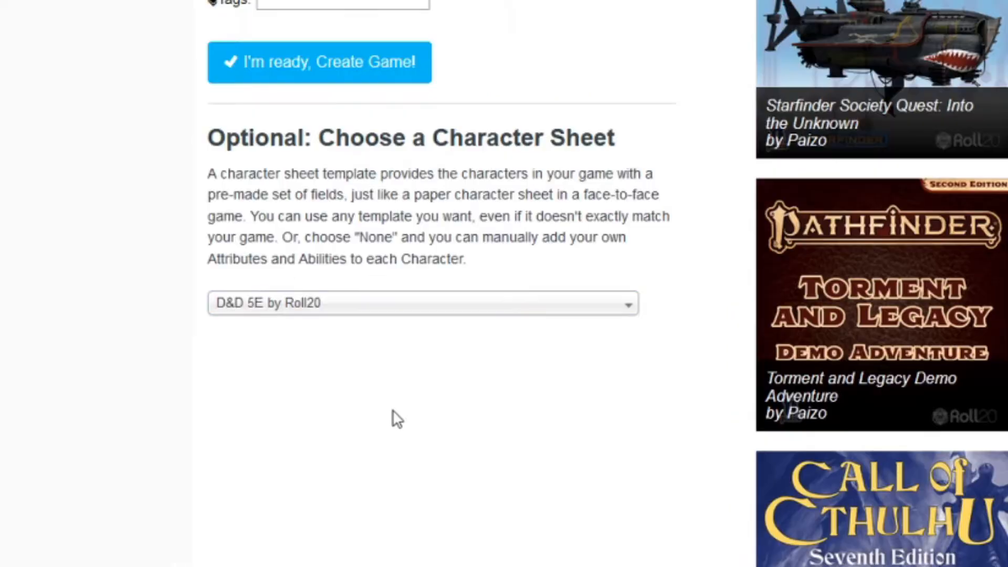
{"action": "scroll", "coordinate": [394, 411], "scroll_direction": "down", "scroll_amount": 8}
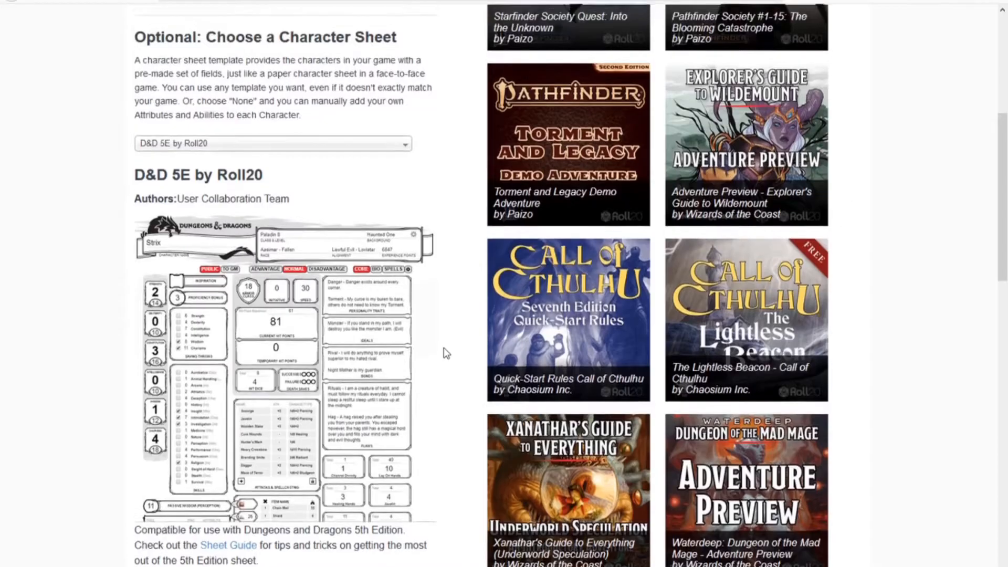
- Create the game with the entered name and chosen character sheet
{"action": "scroll", "coordinate": [703, 210], "scroll_direction": "up", "scroll_amount": 4}
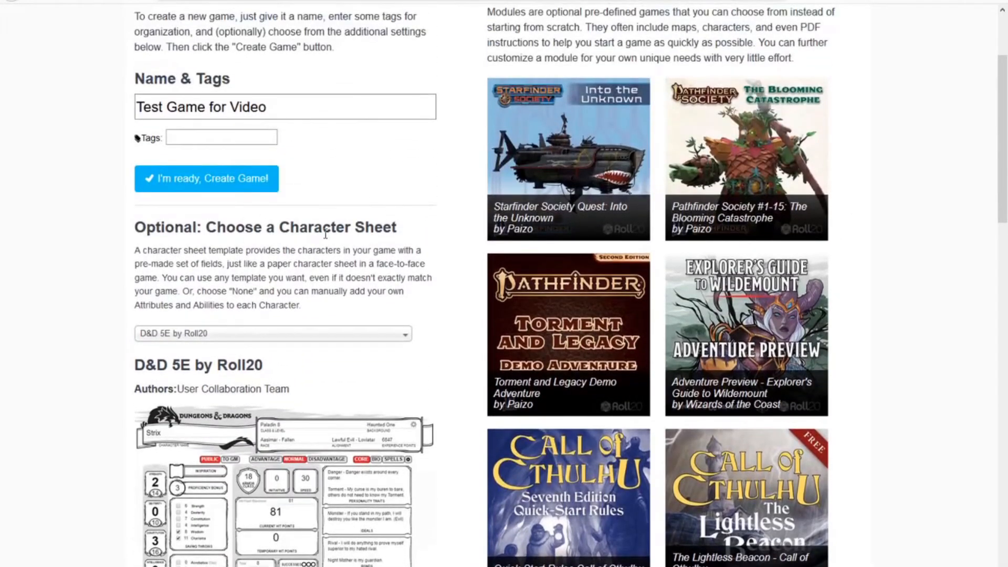
{"action": "left_click", "coordinate": [289, 99]}
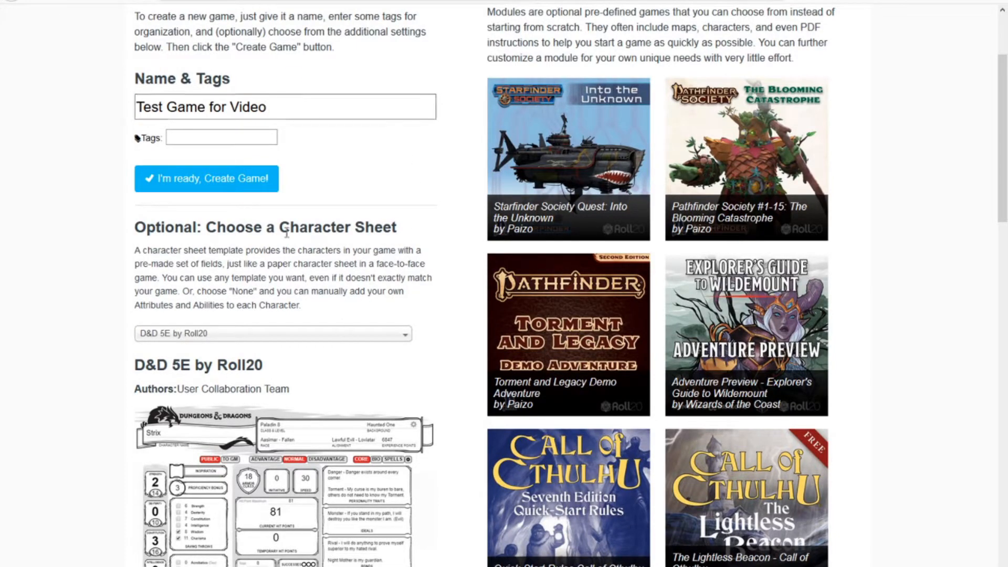
{"action": "left_click", "coordinate": [243, 181]}
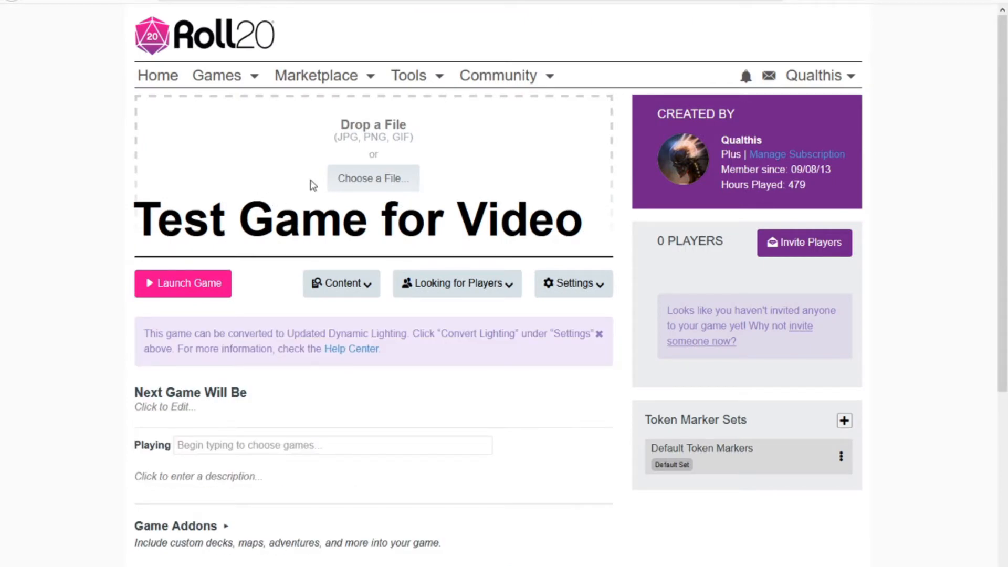
- Upload a neon-lit city street picture as the game's banner, and open the title for editing and save it
{"action": "left_click", "coordinate": [396, 182]}
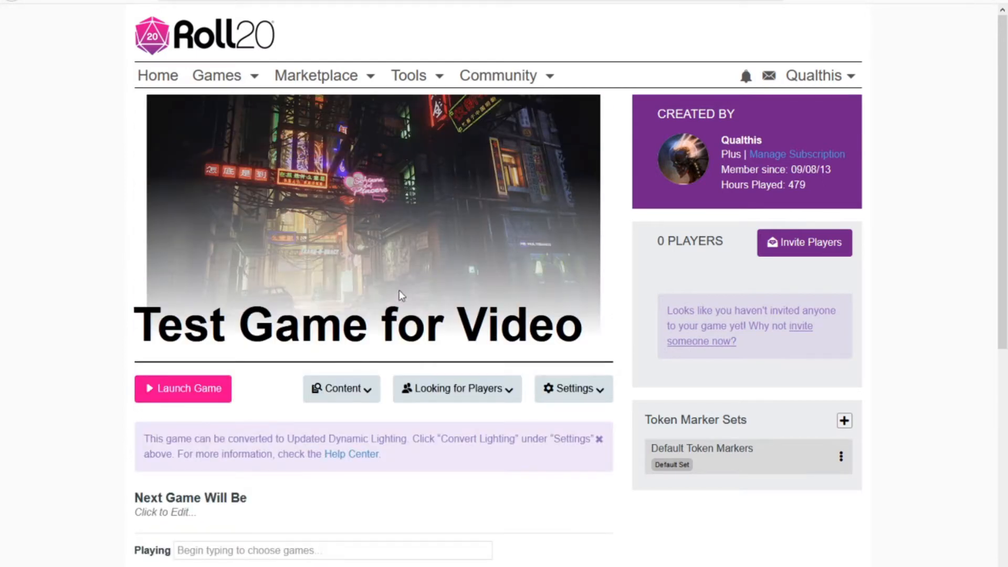
{"action": "left_click", "coordinate": [348, 329]}
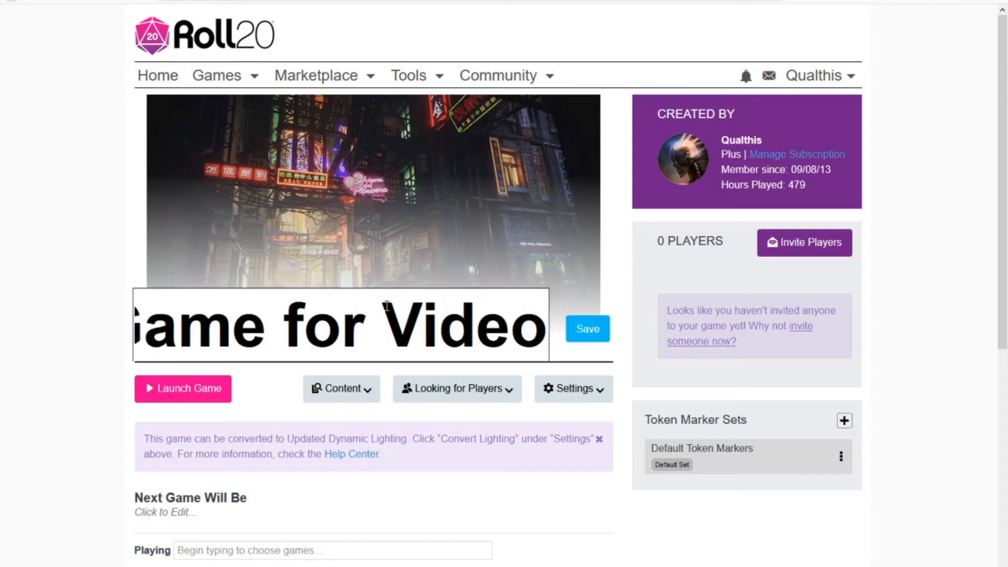
{"action": "left_click", "coordinate": [588, 331]}
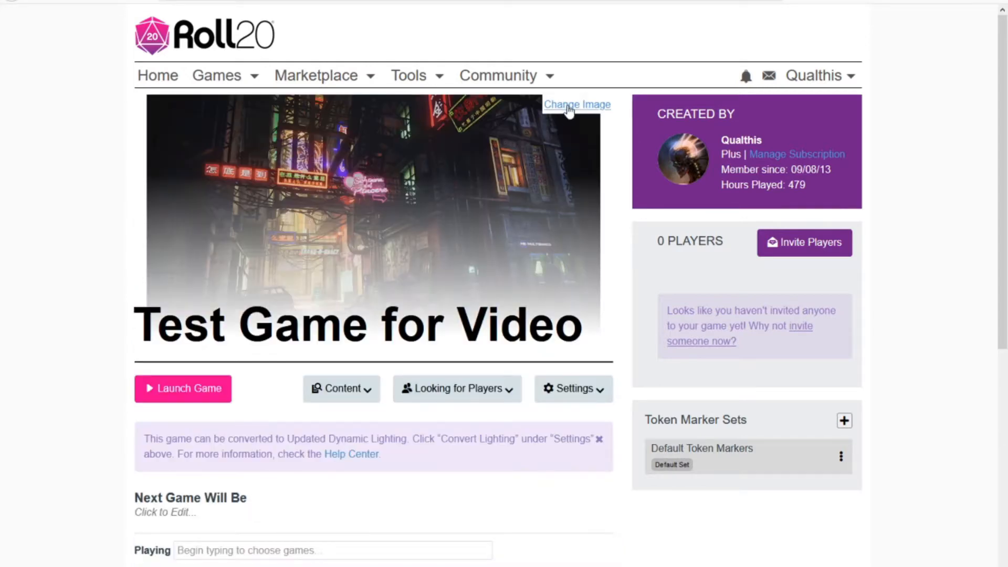
- Review the game settings down to the character sheet template and return to the game's page without saving
{"action": "scroll", "coordinate": [567, 118], "scroll_direction": "down", "scroll_amount": 2}
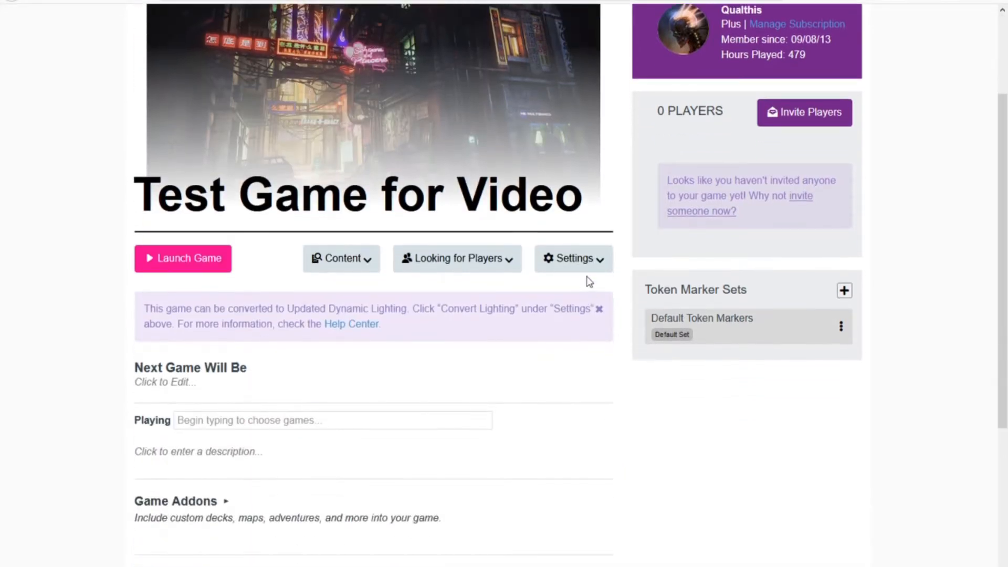
{"action": "left_click", "coordinate": [581, 273]}
{"action": "left_click", "coordinate": [581, 272]}
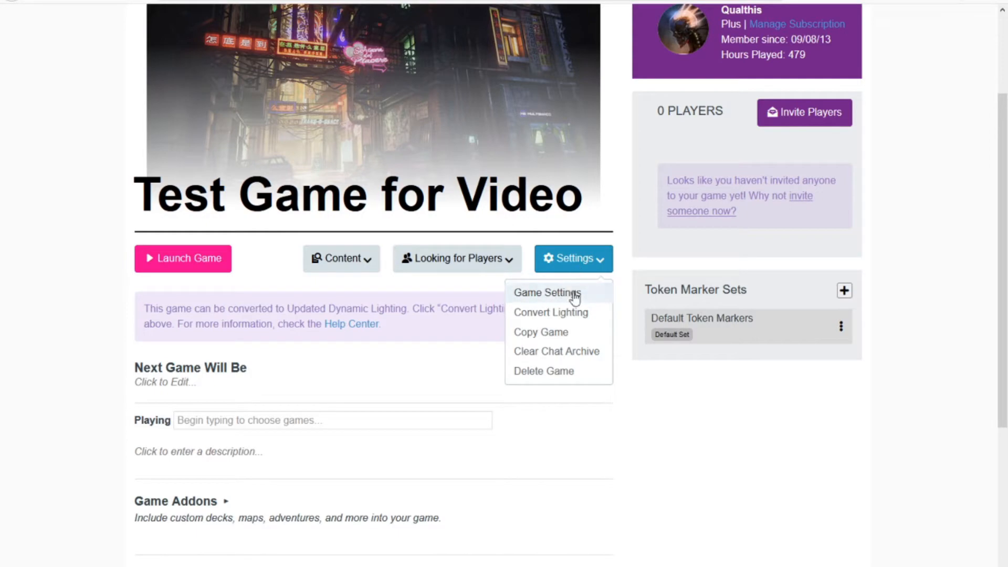
{"action": "left_click", "coordinate": [575, 294]}
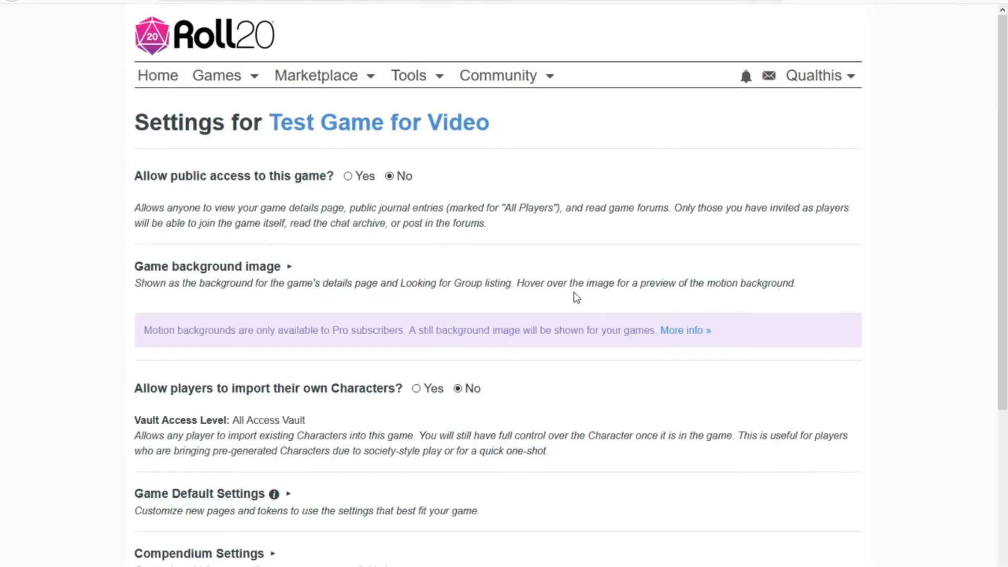
{"action": "scroll", "coordinate": [573, 294], "scroll_direction": "down", "scroll_amount": 5}
{"action": "scroll", "coordinate": [343, 288], "scroll_direction": "down", "scroll_amount": 3}
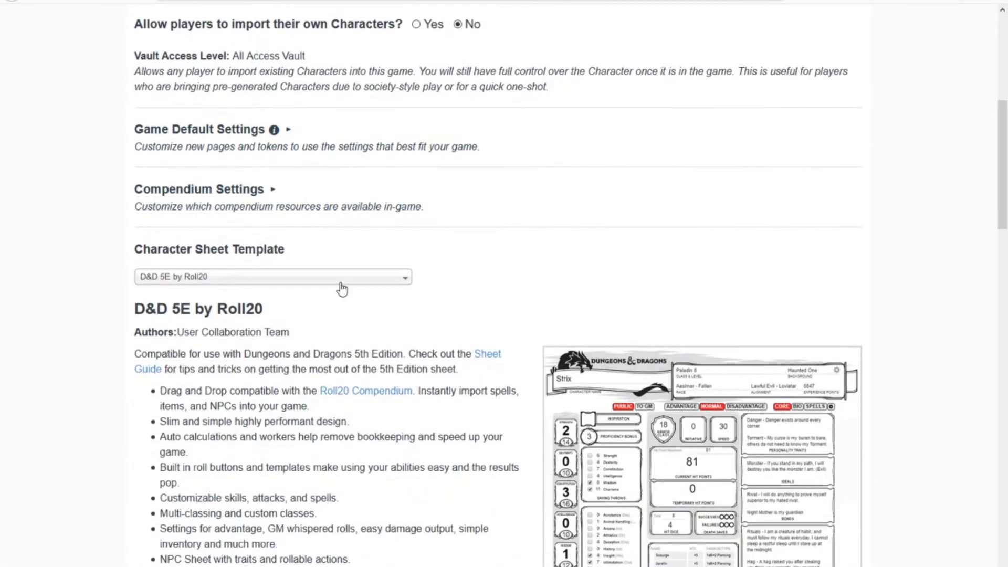
{"action": "scroll", "coordinate": [343, 287], "scroll_direction": "up", "scroll_amount": 7}
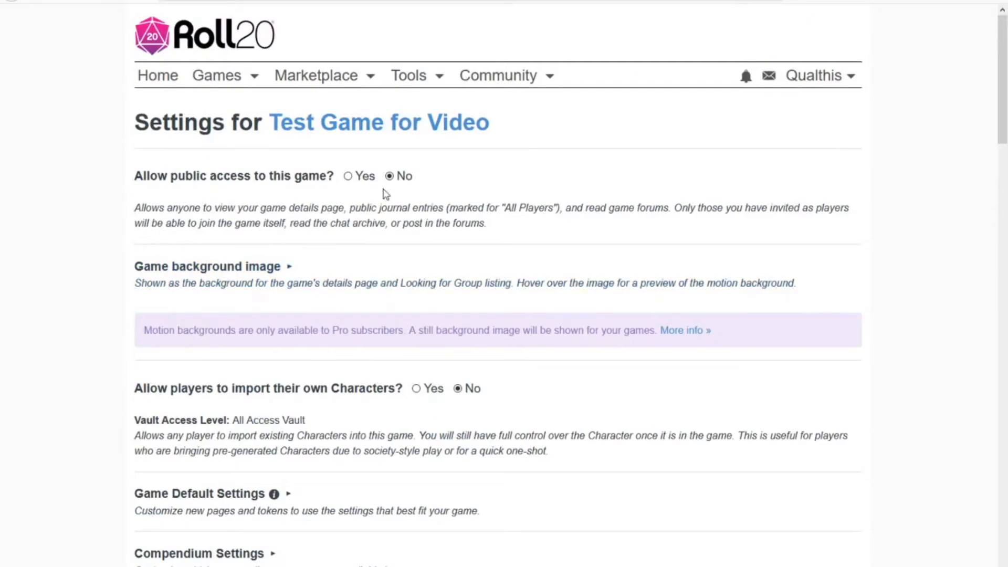
{"action": "left_click", "coordinate": [386, 133]}
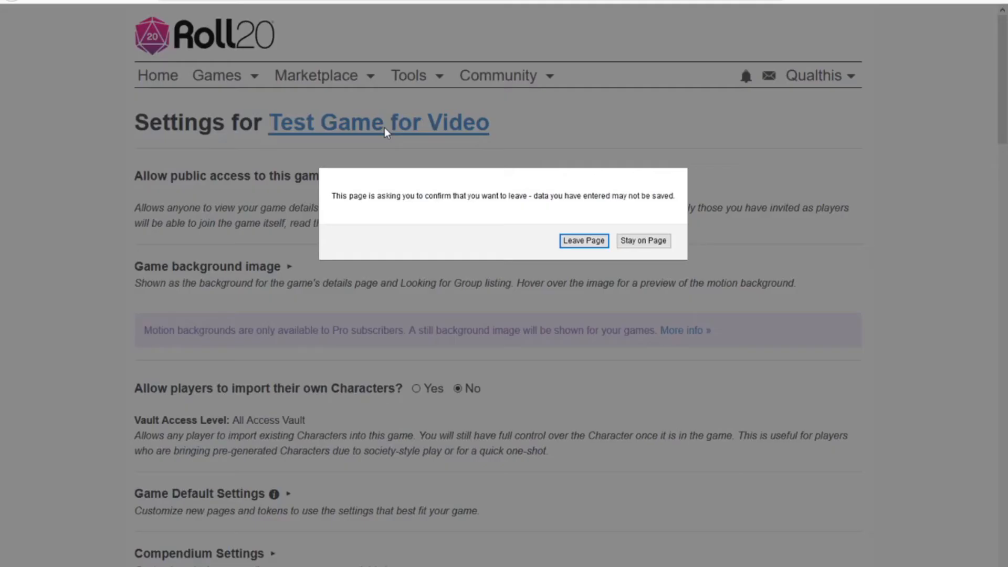
{"action": "left_click", "coordinate": [598, 241]}
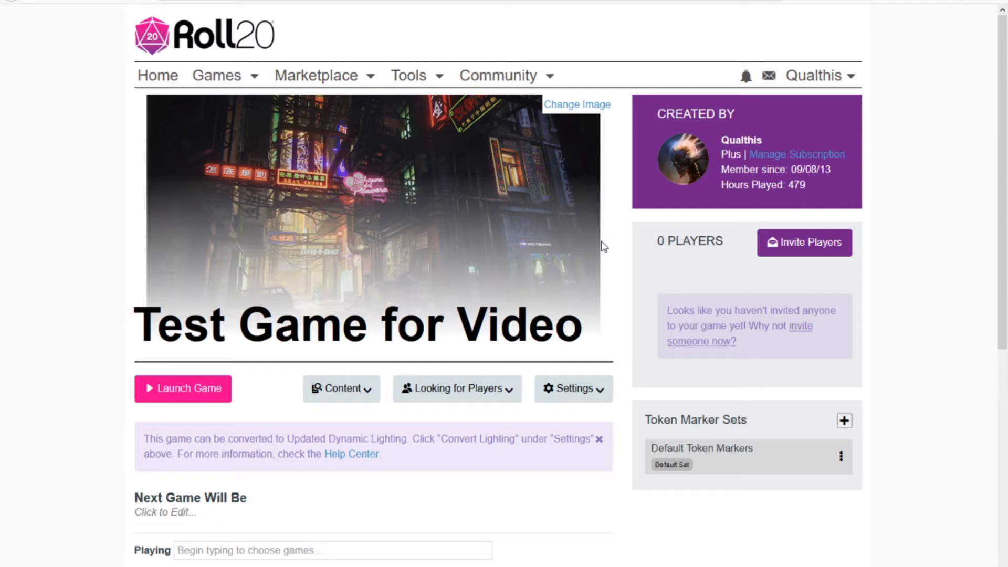
- Look over the game's page and view the options for inviting players by email or share link
{"action": "scroll", "coordinate": [284, 310], "scroll_direction": "down", "scroll_amount": 7}
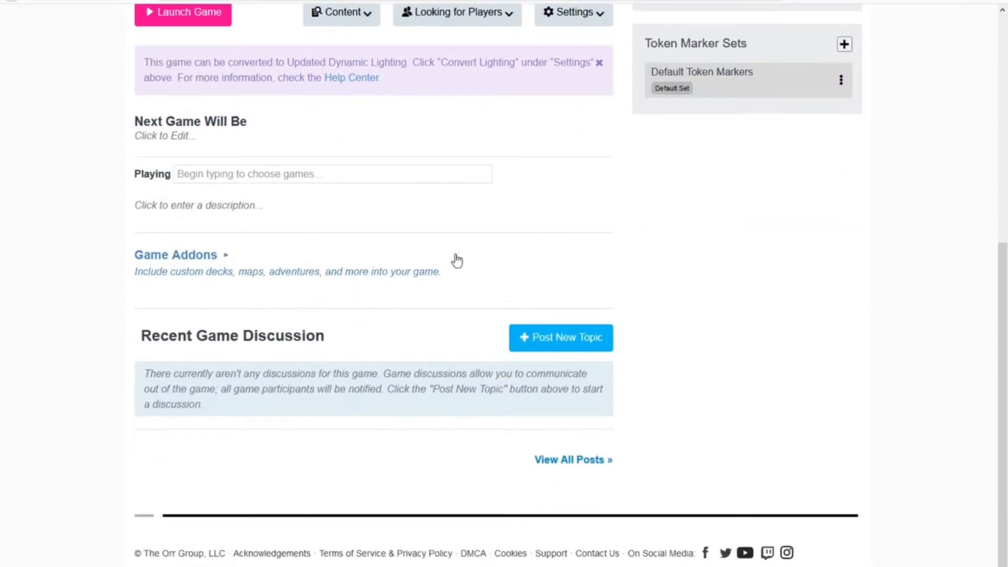
{"action": "scroll", "coordinate": [557, 256], "scroll_direction": "up", "scroll_amount": 2}
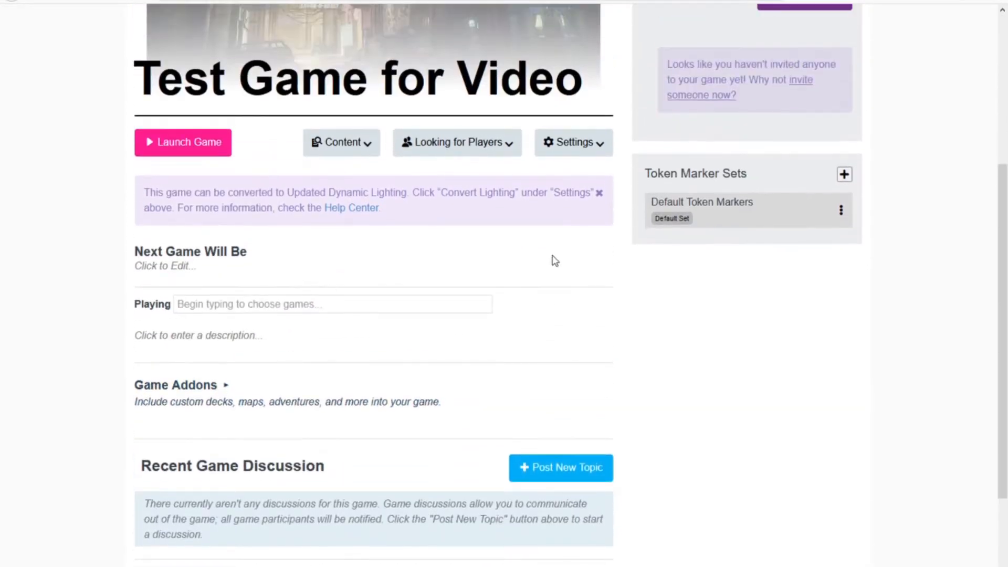
{"action": "scroll", "coordinate": [555, 260], "scroll_direction": "up", "scroll_amount": 1}
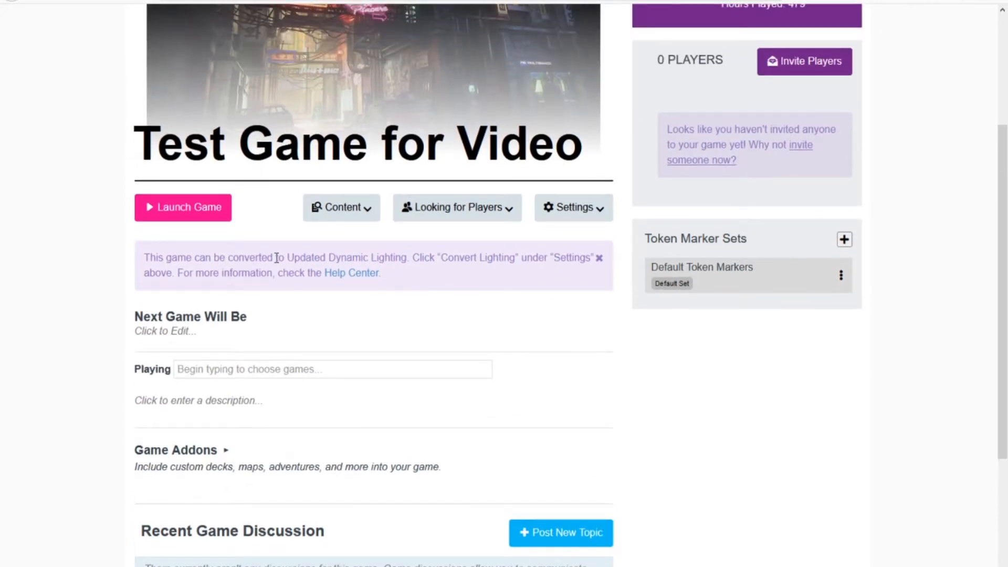
{"action": "scroll", "coordinate": [637, 241], "scroll_direction": "up", "scroll_amount": 3}
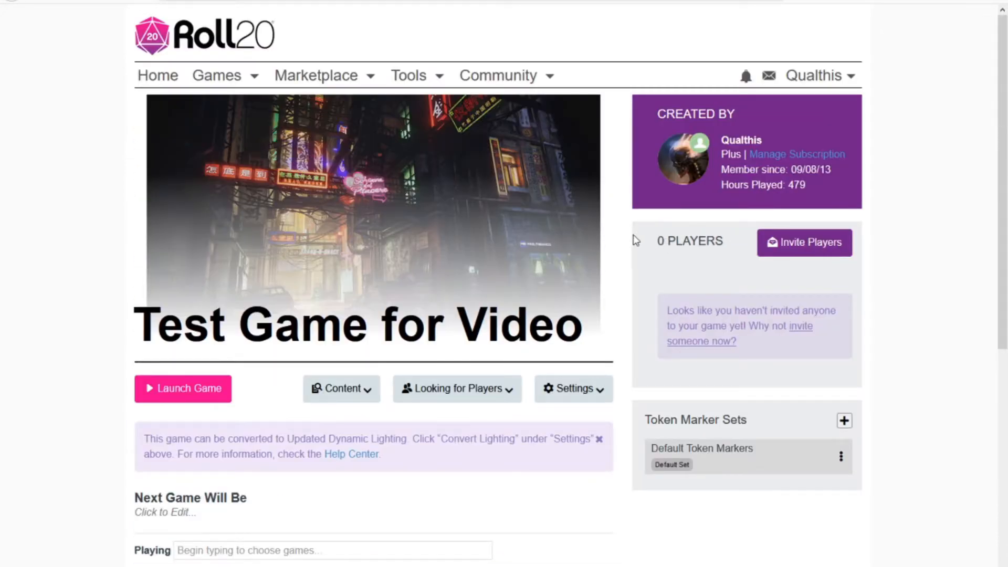
{"action": "left_click", "coordinate": [798, 243]}
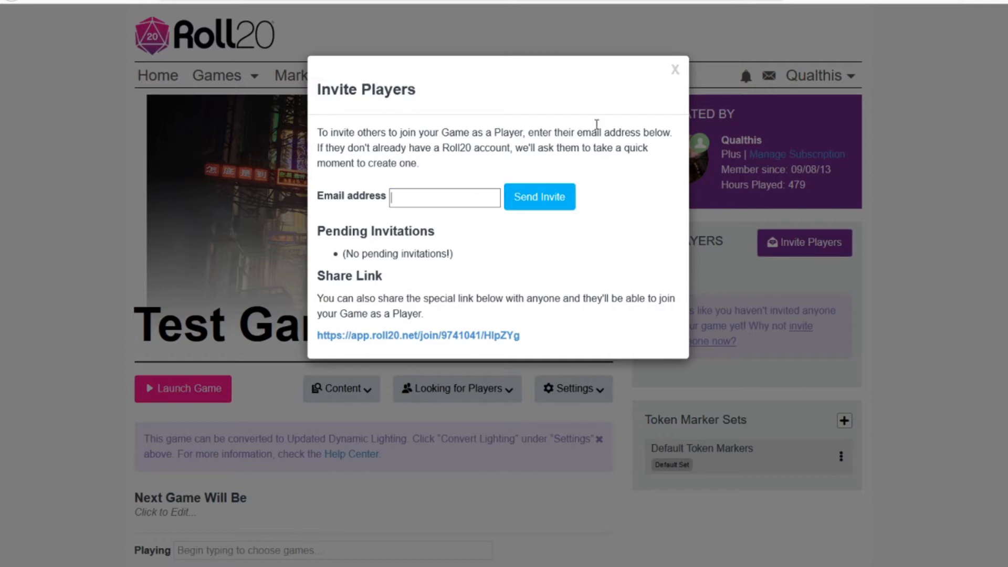
{"action": "left_click", "coordinate": [676, 70]}
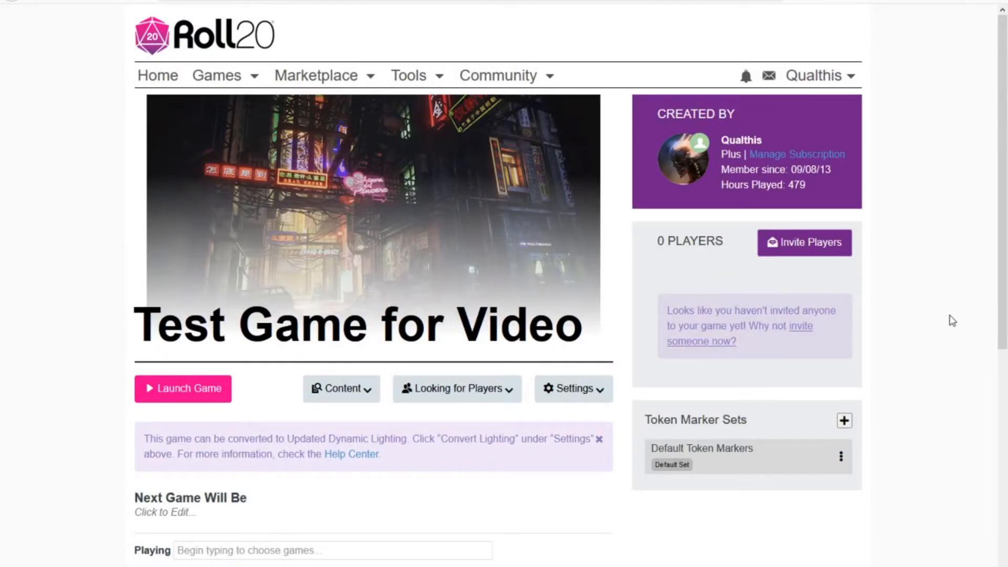
- Open the overview of the account's own games and look through the listed campaigns
{"action": "mouse_move", "coordinate": [208, 76]}
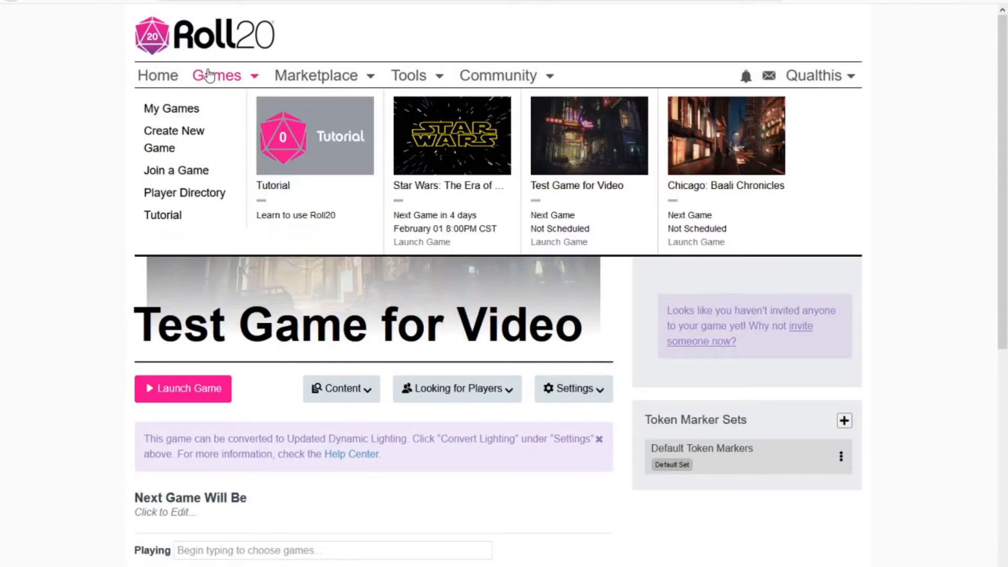
{"action": "left_click", "coordinate": [168, 109]}
{"action": "scroll", "coordinate": [326, 210], "scroll_direction": "down", "scroll_amount": 5}
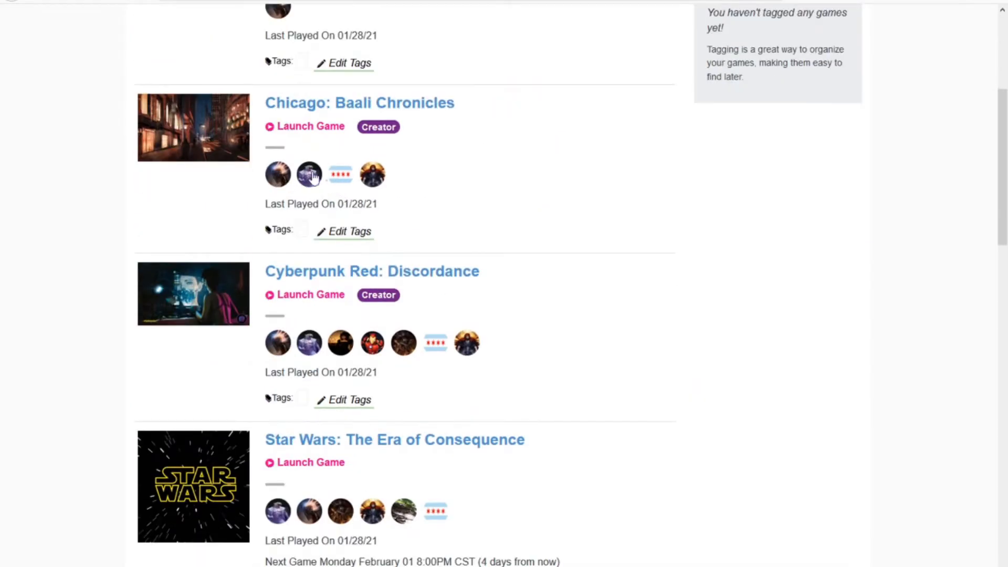
{"action": "scroll", "coordinate": [349, 326], "scroll_direction": "down", "scroll_amount": 5}
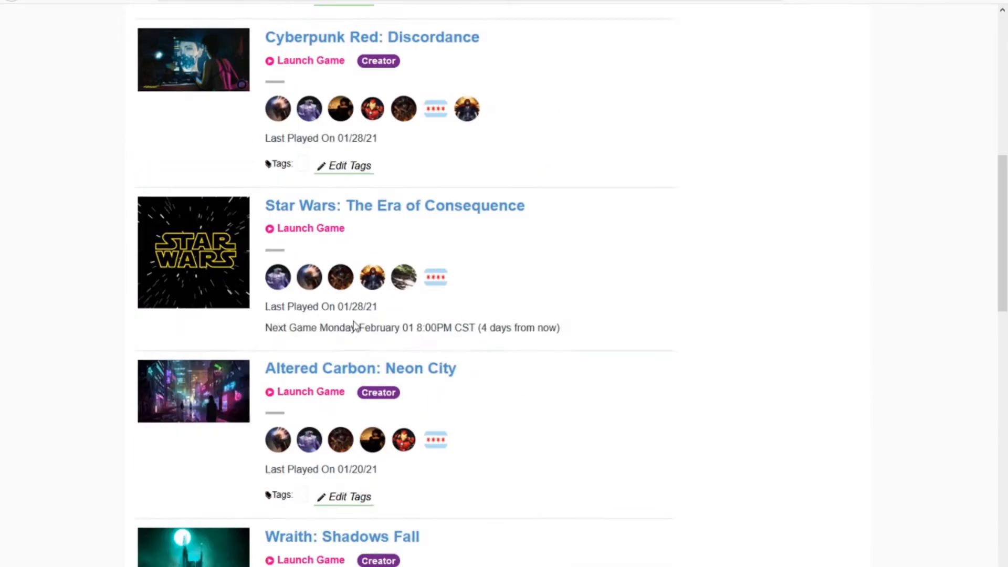
- Look through the remaining listed campaigns, and open Chicago: Baali Chronicles to view the management options for its players
{"action": "scroll", "coordinate": [450, 263], "scroll_direction": "down", "scroll_amount": 6}
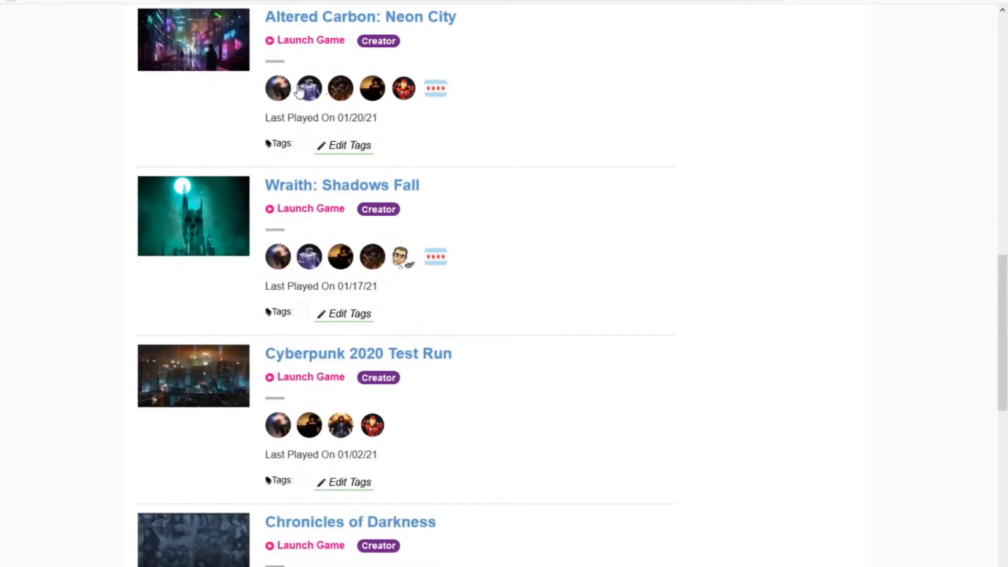
{"action": "scroll", "coordinate": [357, 265], "scroll_direction": "down", "scroll_amount": 5}
{"action": "scroll", "coordinate": [348, 393], "scroll_direction": "down", "scroll_amount": 5}
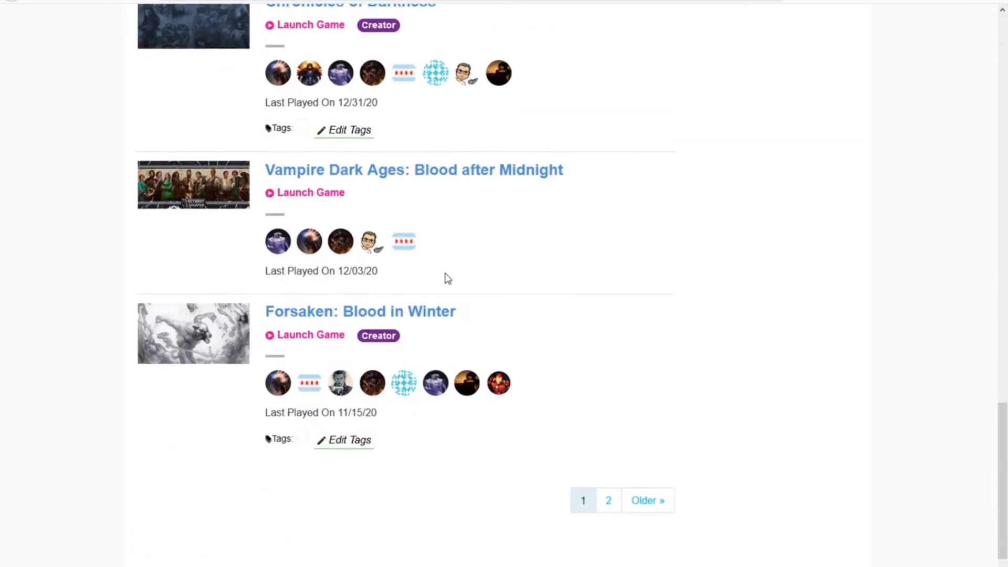
{"action": "scroll", "coordinate": [443, 277], "scroll_direction": "up", "scroll_amount": 20}
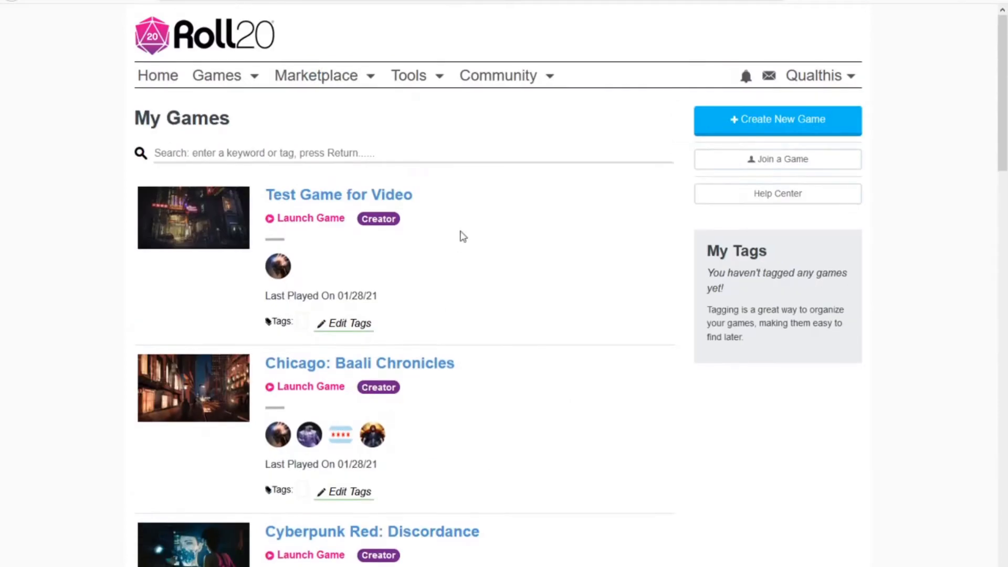
{"action": "scroll", "coordinate": [362, 315], "scroll_direction": "down", "scroll_amount": 1}
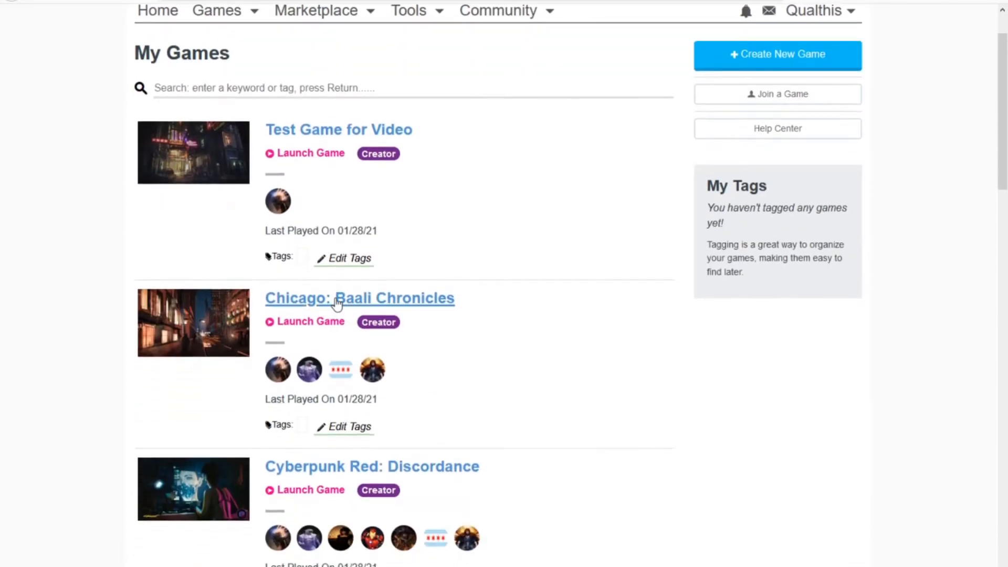
{"action": "left_click", "coordinate": [341, 302]}
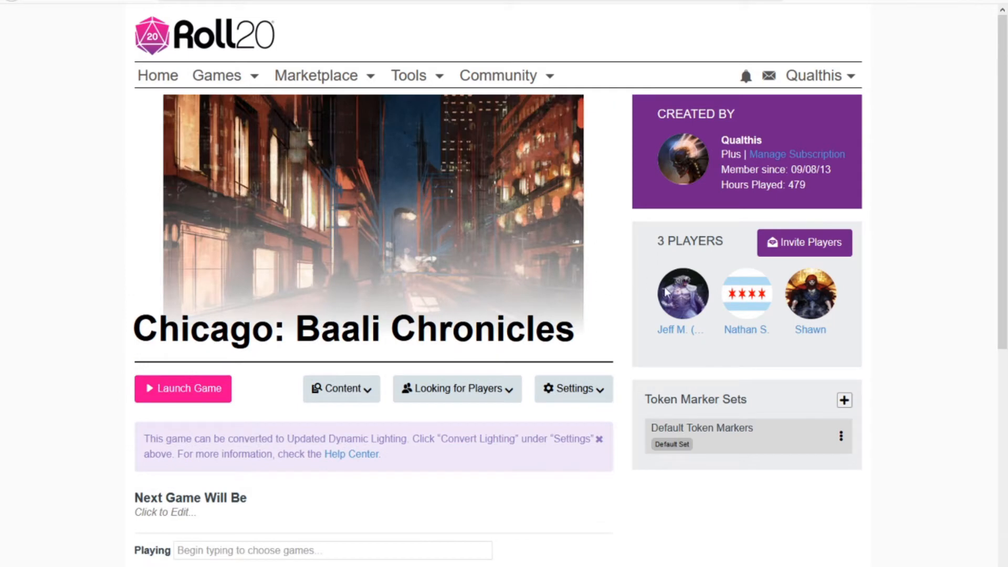
{"action": "mouse_move", "coordinate": [700, 291]}
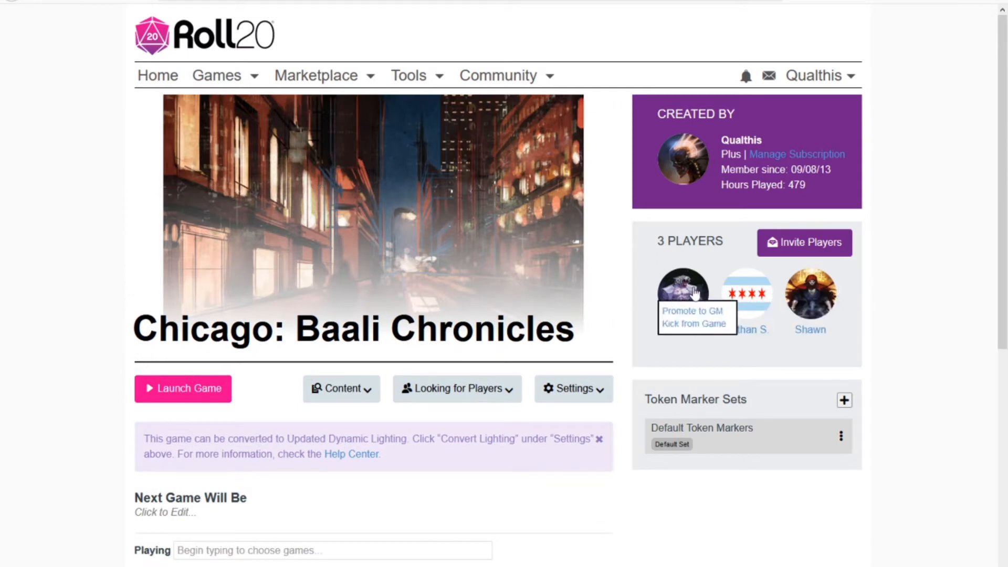
{"action": "mouse_move", "coordinate": [817, 290]}
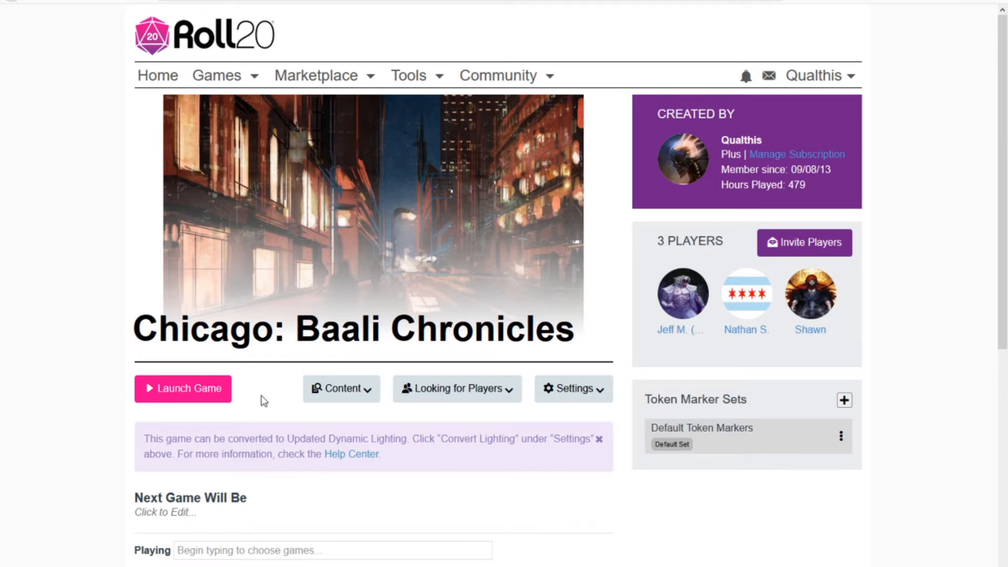
- Return to the page of Test Game for Video and launch the game
{"action": "scroll", "coordinate": [540, 323], "scroll_direction": "down", "scroll_amount": 3}
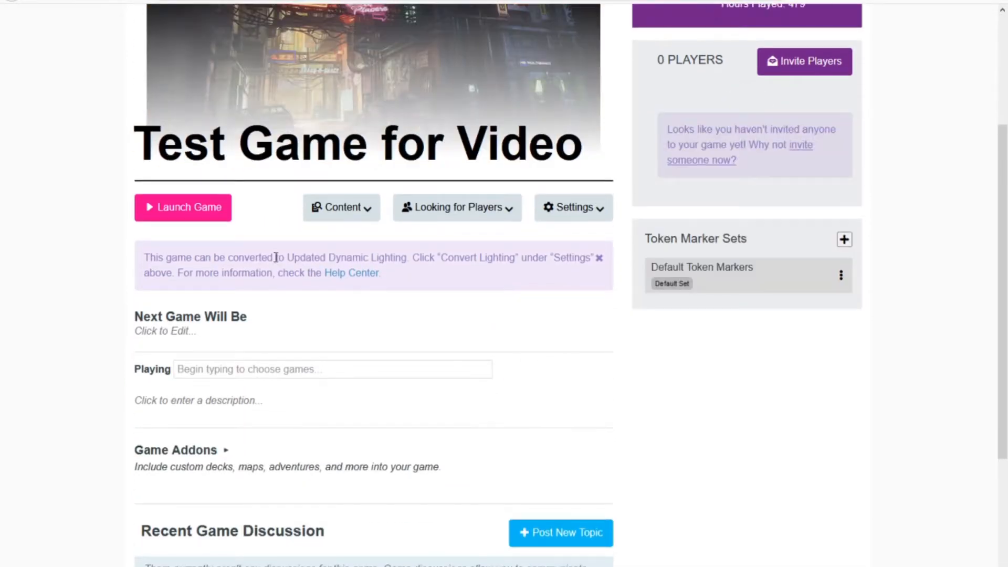
{"action": "scroll", "coordinate": [275, 257], "scroll_direction": "up", "scroll_amount": 1}
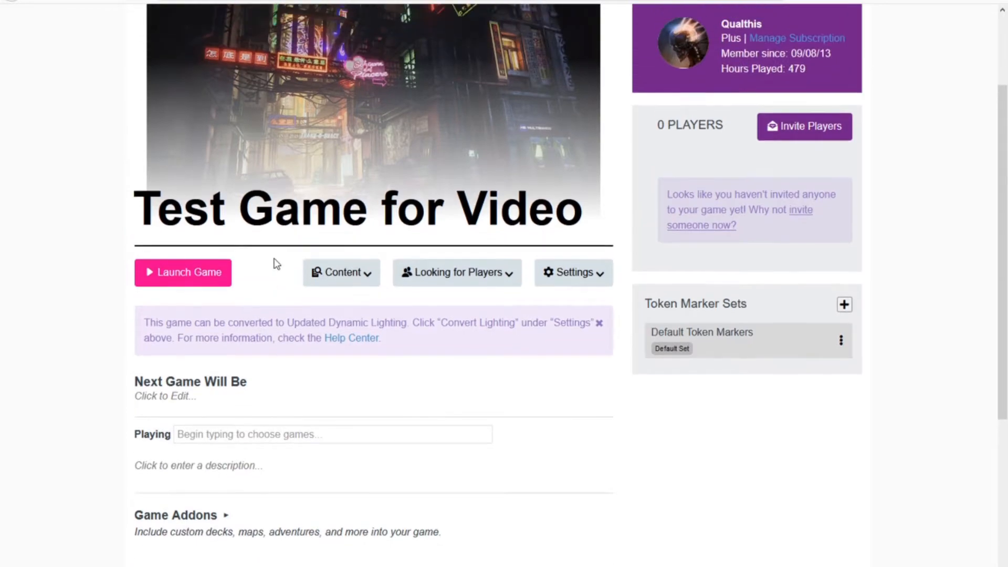
{"action": "left_click", "coordinate": [226, 272]}
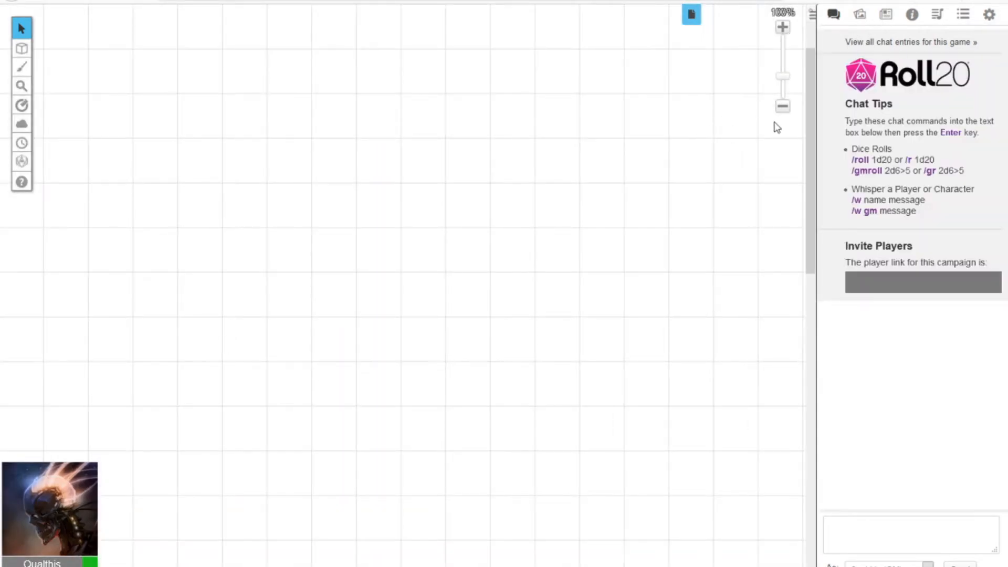
- Look over the drawing, measuring and fog tools available on the tabletop
{"action": "left_click", "coordinate": [782, 106]}
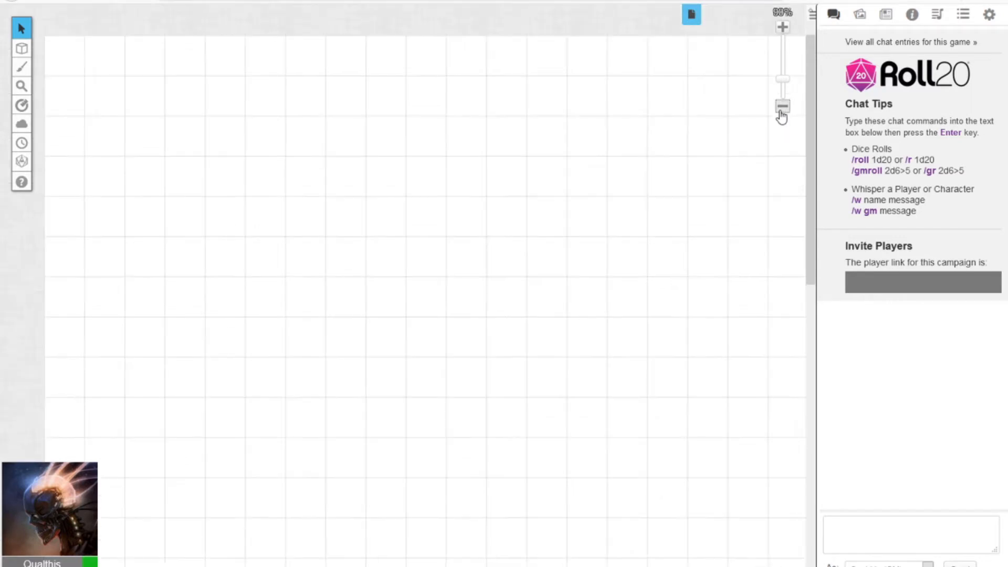
{"action": "left_click", "coordinate": [783, 106]}
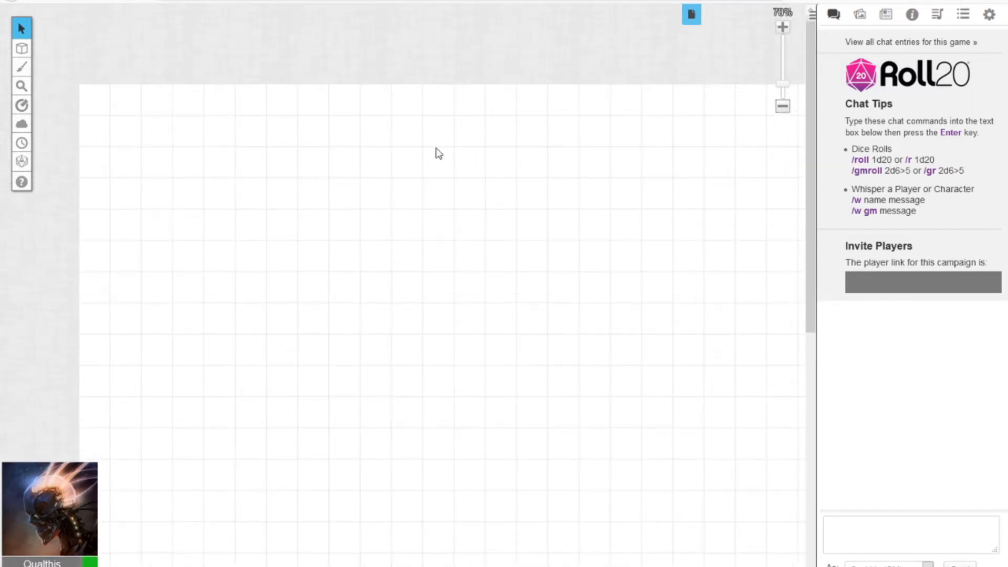
{"action": "mouse_move", "coordinate": [23, 64]}
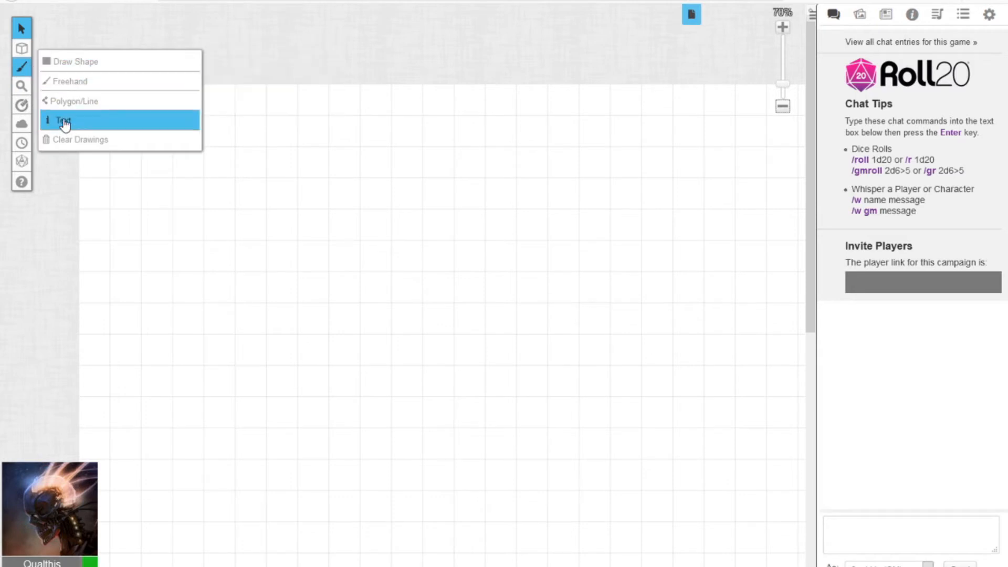
{"action": "mouse_move", "coordinate": [24, 103]}
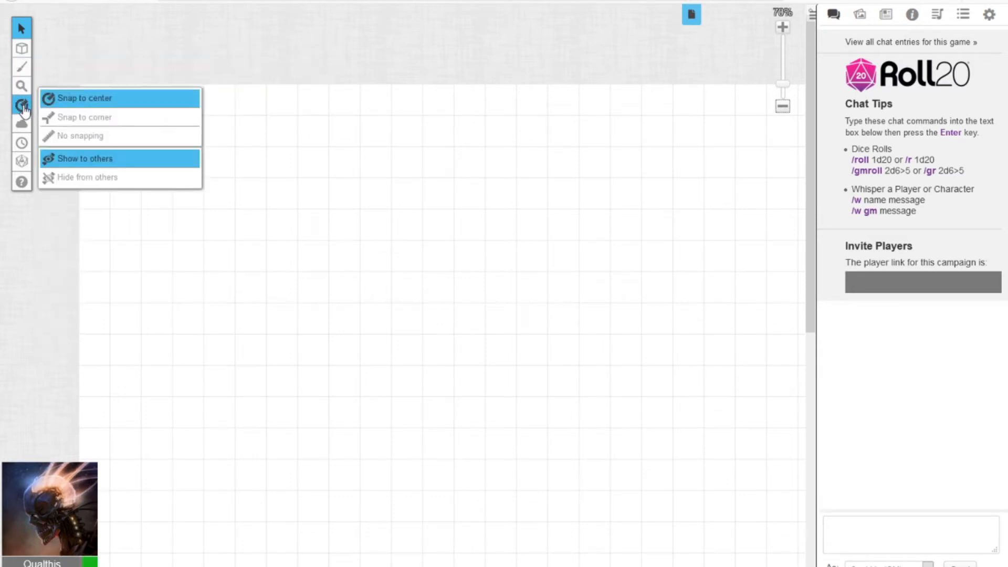
{"action": "mouse_move", "coordinate": [25, 122]}
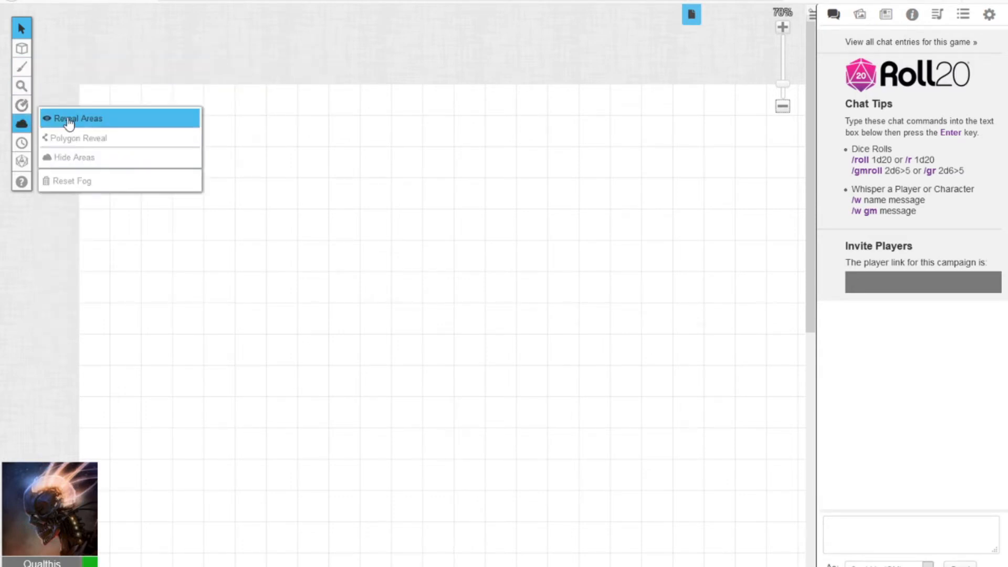
{"action": "mouse_move", "coordinate": [22, 163]}
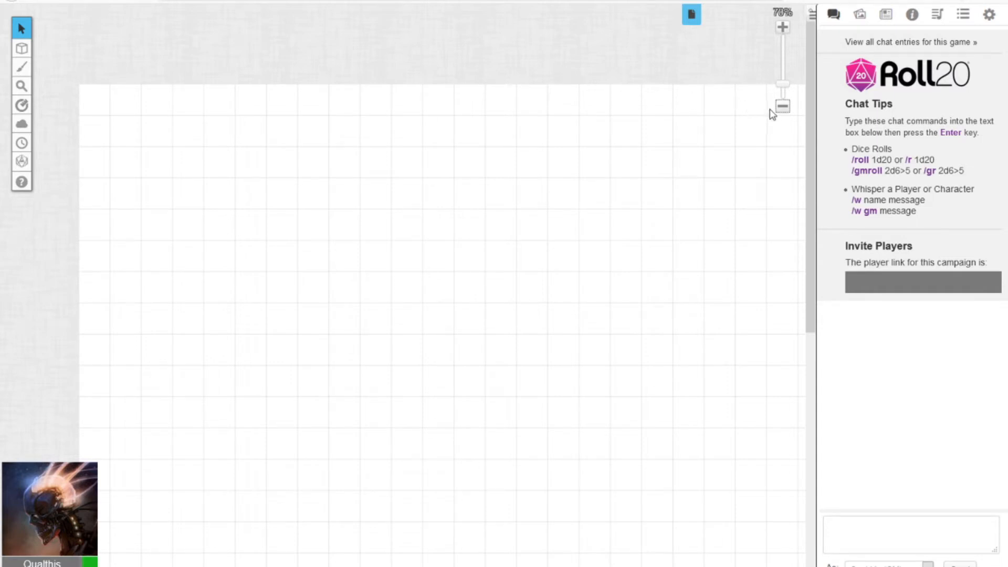
- View the overview of the game's pages and close it again
{"action": "left_click", "coordinate": [782, 108]}
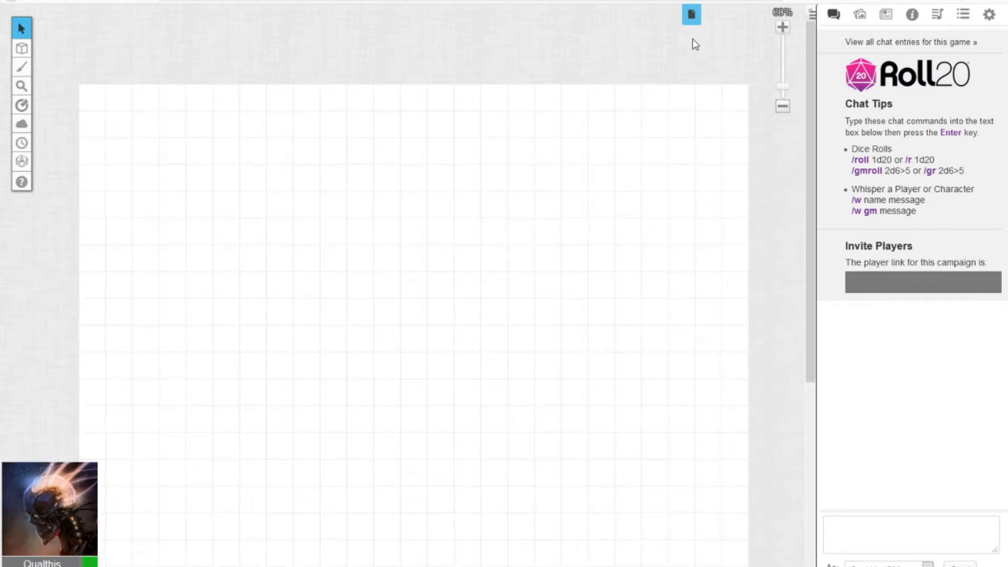
{"action": "left_click", "coordinate": [692, 16]}
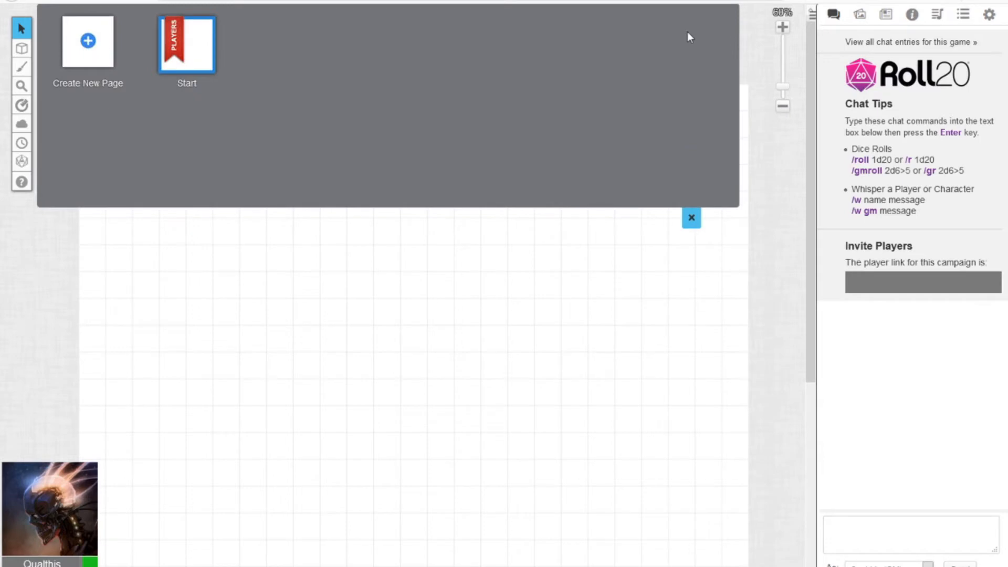
{"action": "left_click", "coordinate": [692, 217]}
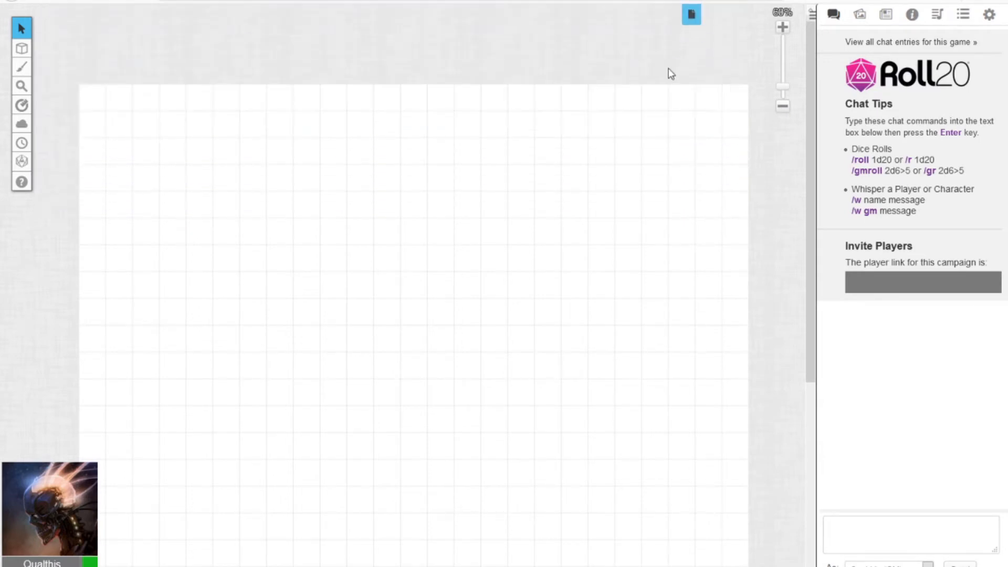
- Add a new page to the game and delete that untitled page again
{"action": "left_click", "coordinate": [692, 16]}
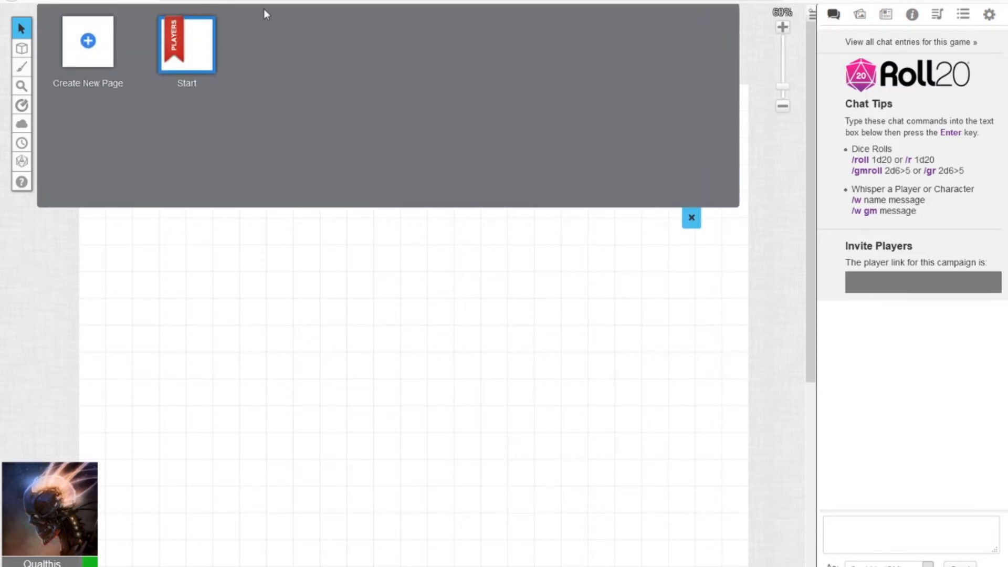
{"action": "left_click", "coordinate": [95, 54]}
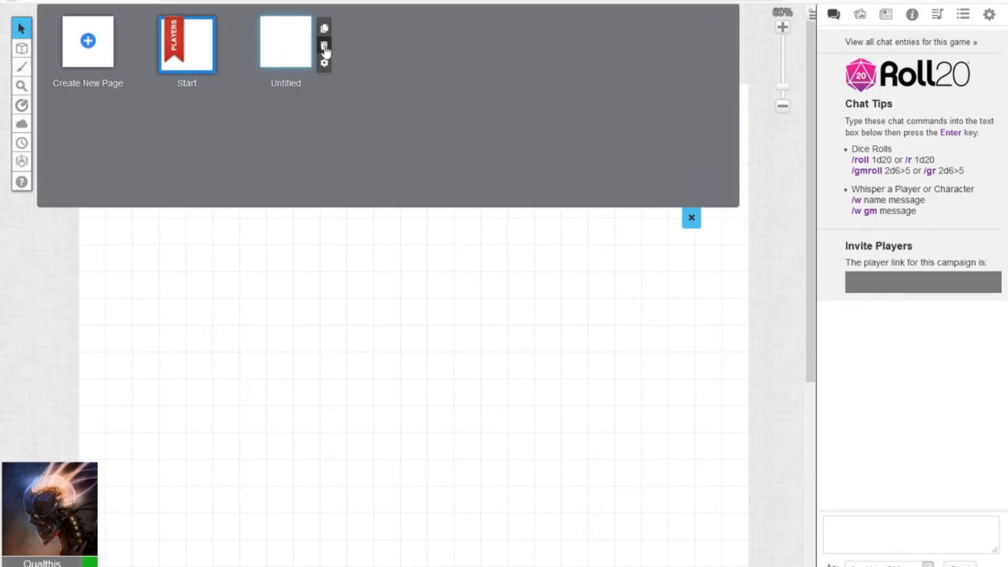
{"action": "left_click", "coordinate": [323, 45]}
{"action": "left_click", "coordinate": [523, 341]}
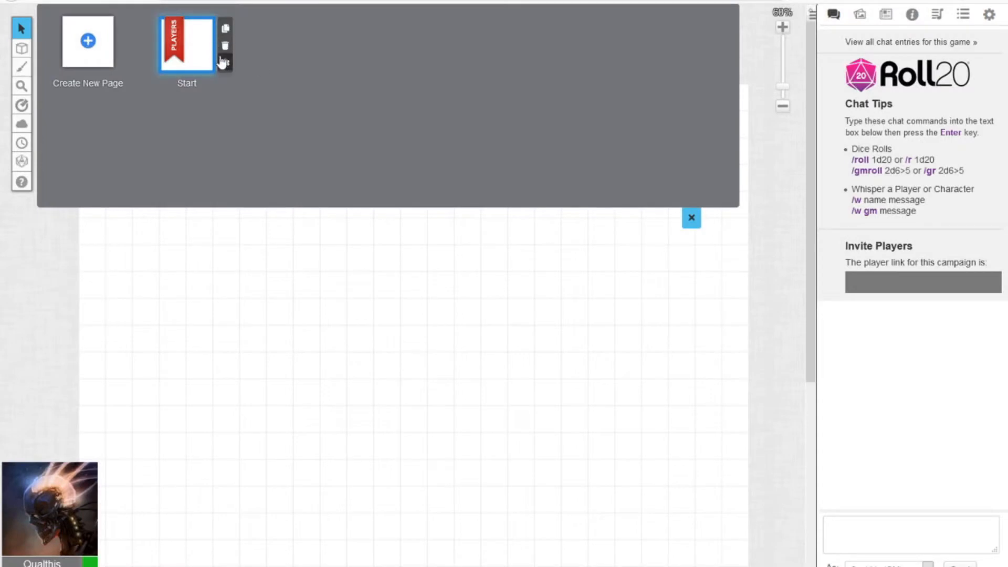
- Review the Start page's size, background, scale and grid settings without saving, and close the page overview
{"action": "left_click", "coordinate": [225, 64]}
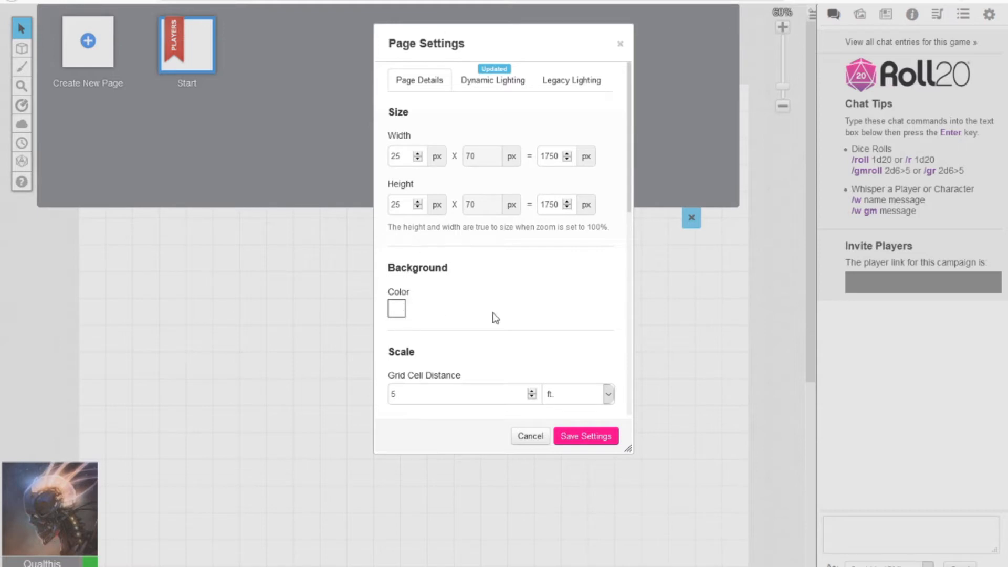
{"action": "scroll", "coordinate": [504, 315], "scroll_direction": "down", "scroll_amount": 2}
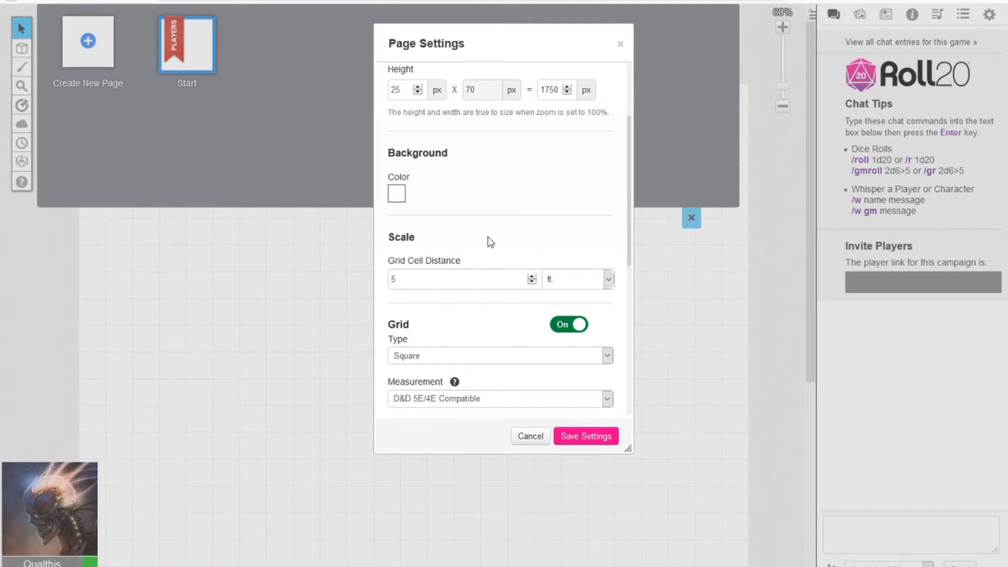
{"action": "left_click", "coordinate": [530, 436]}
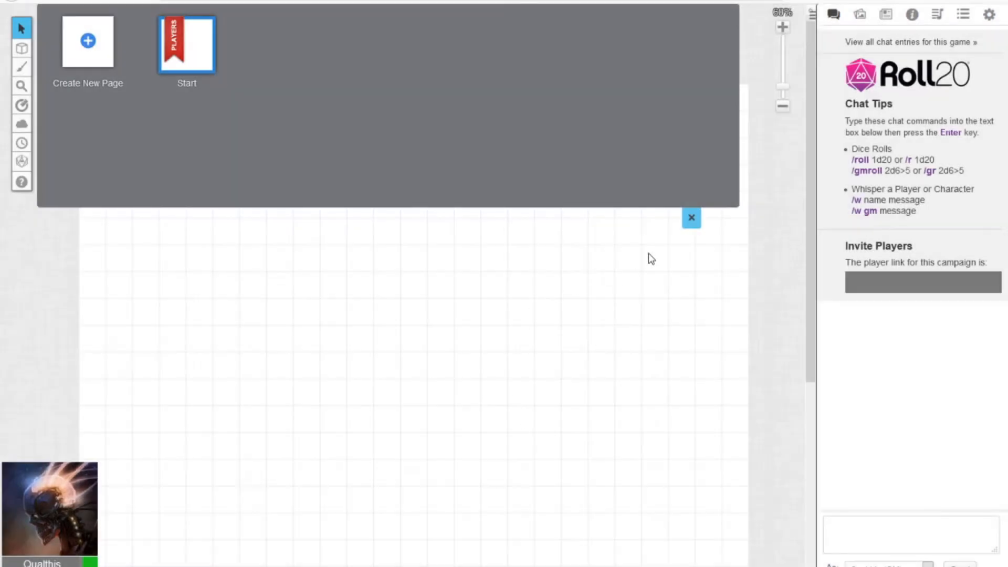
{"action": "left_click", "coordinate": [691, 217]}
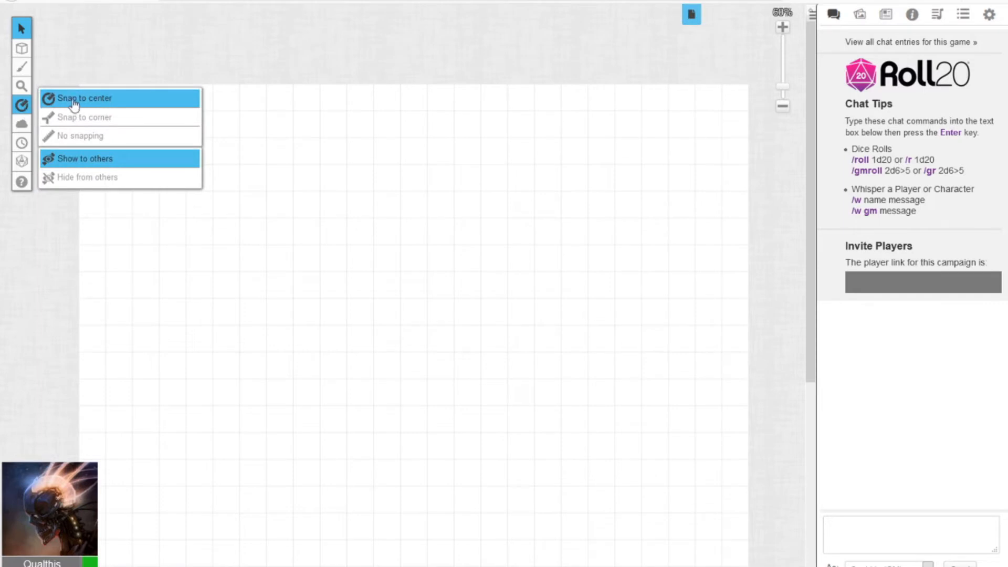
- Set the measuring tool to no snapping and measure a diagonal distance across the grid
{"action": "left_click", "coordinate": [93, 140]}
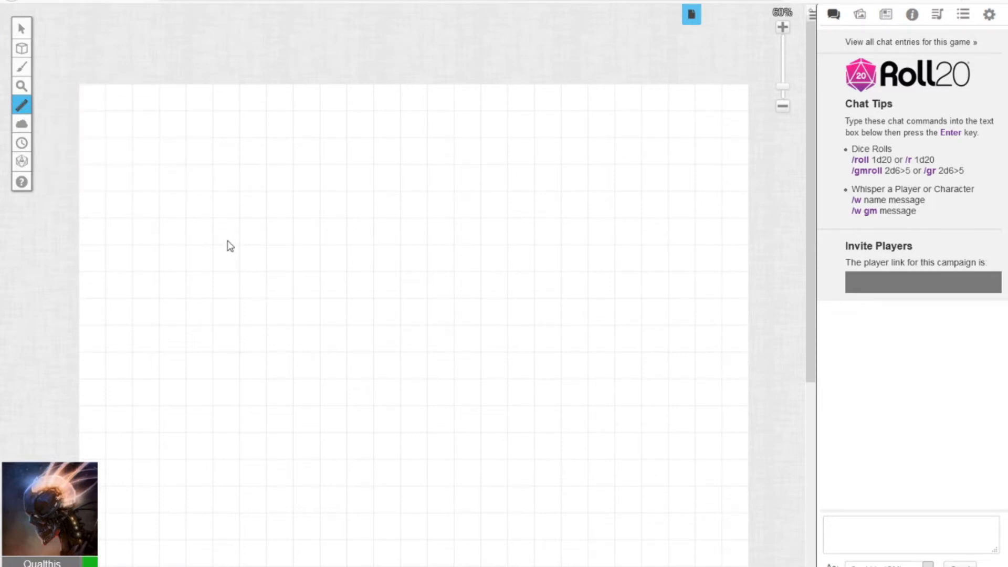
{"action": "left_click_drag", "start_coordinate": [228, 242], "coordinate": [328, 306]}
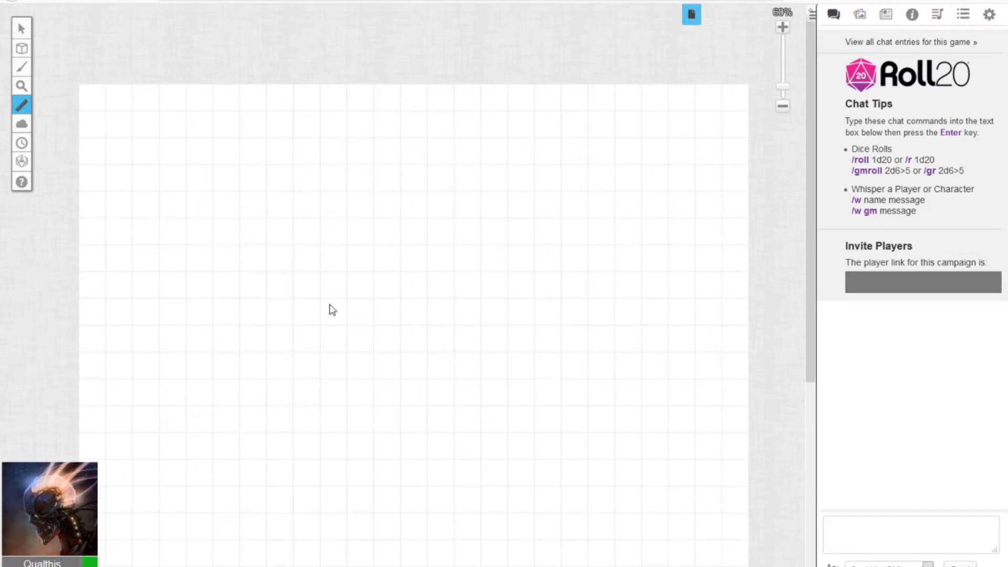
- Set the Start page's background color to black, save the page settings and close the page overview
{"action": "left_click", "coordinate": [691, 14]}
{"action": "mouse_move", "coordinate": [198, 79]}
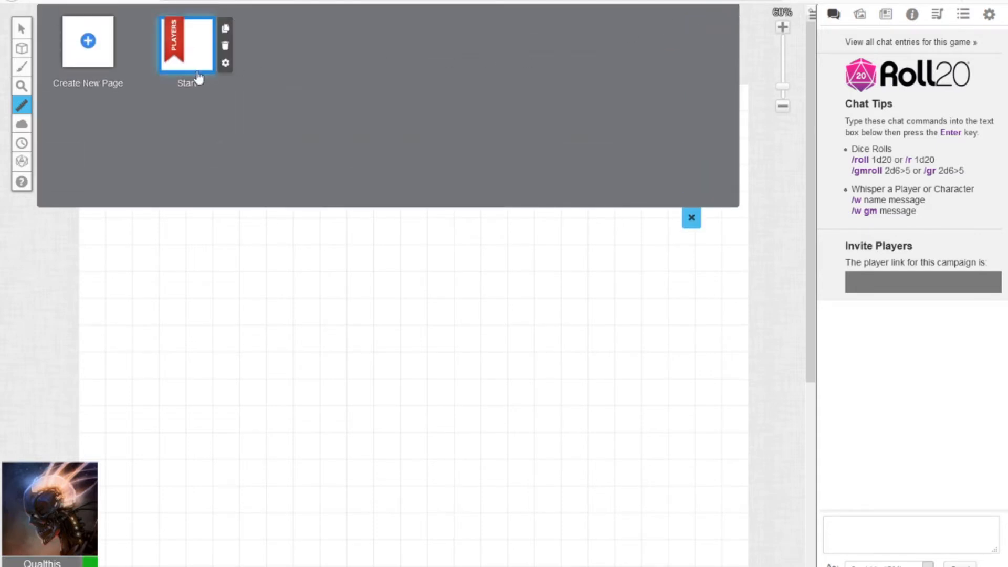
{"action": "left_click", "coordinate": [225, 63]}
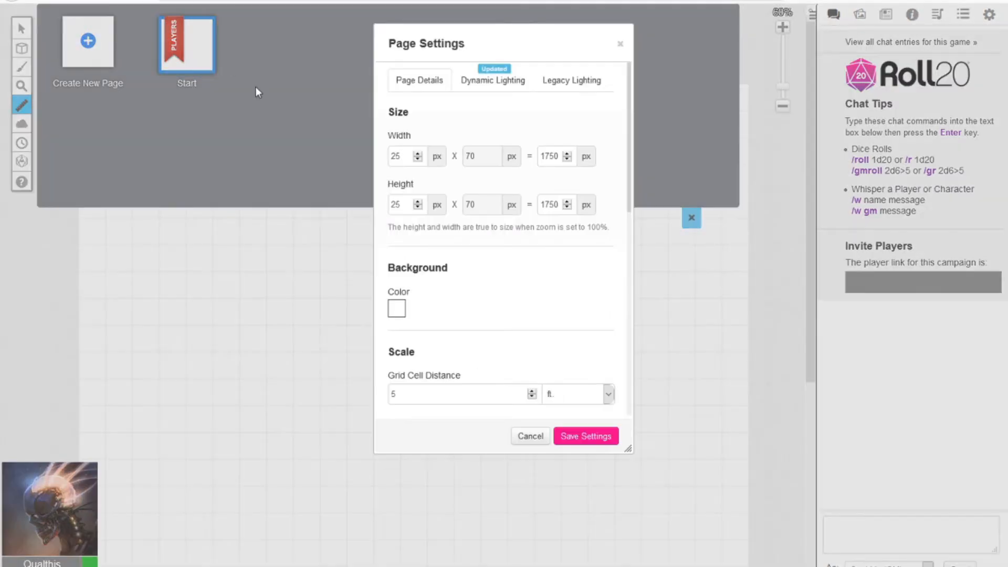
{"action": "scroll", "coordinate": [458, 293], "scroll_direction": "down", "scroll_amount": 5}
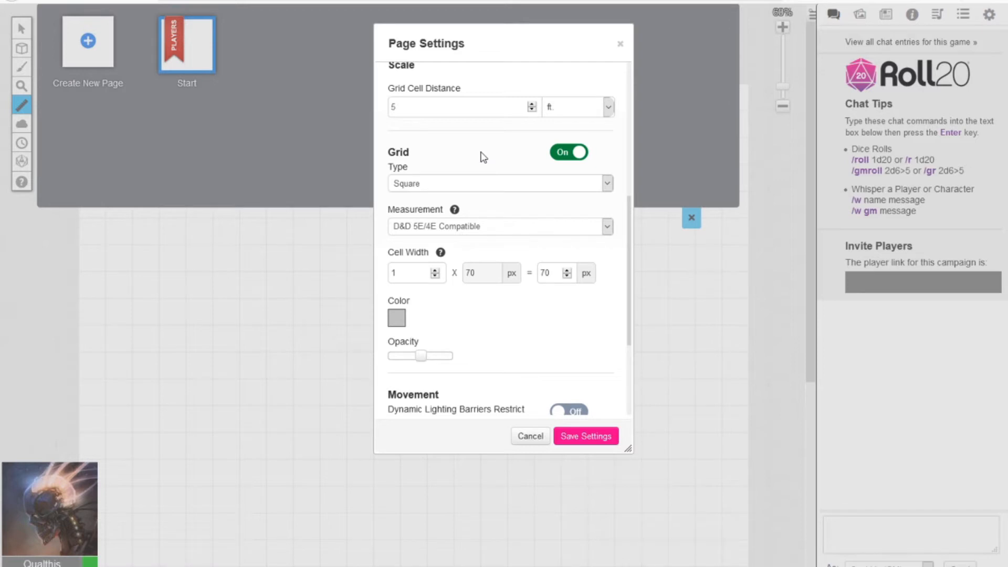
{"action": "scroll", "coordinate": [464, 294], "scroll_direction": "down", "scroll_amount": 3}
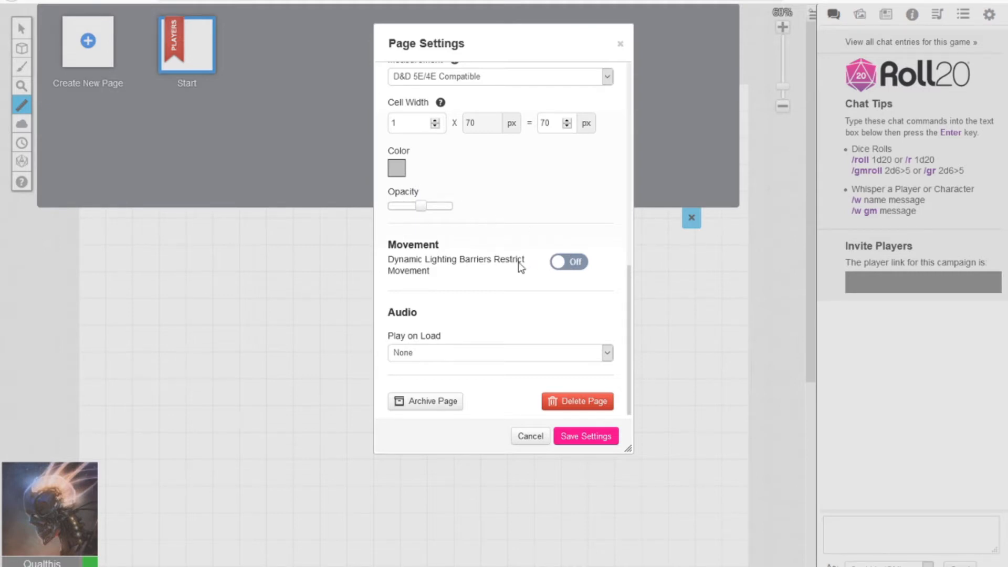
{"action": "scroll", "coordinate": [519, 267], "scroll_direction": "up", "scroll_amount": 7}
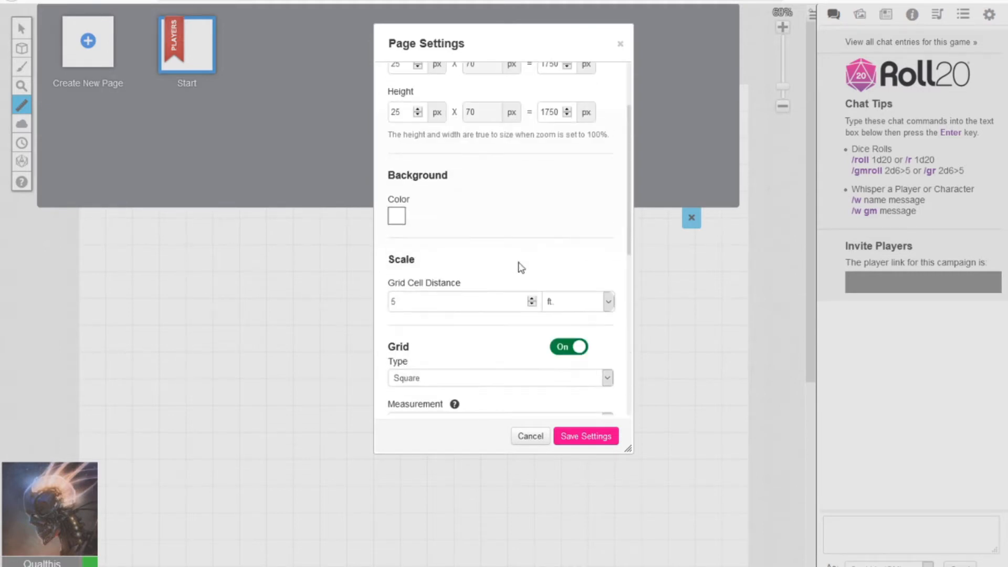
{"action": "scroll", "coordinate": [493, 242], "scroll_direction": "up", "scroll_amount": 2}
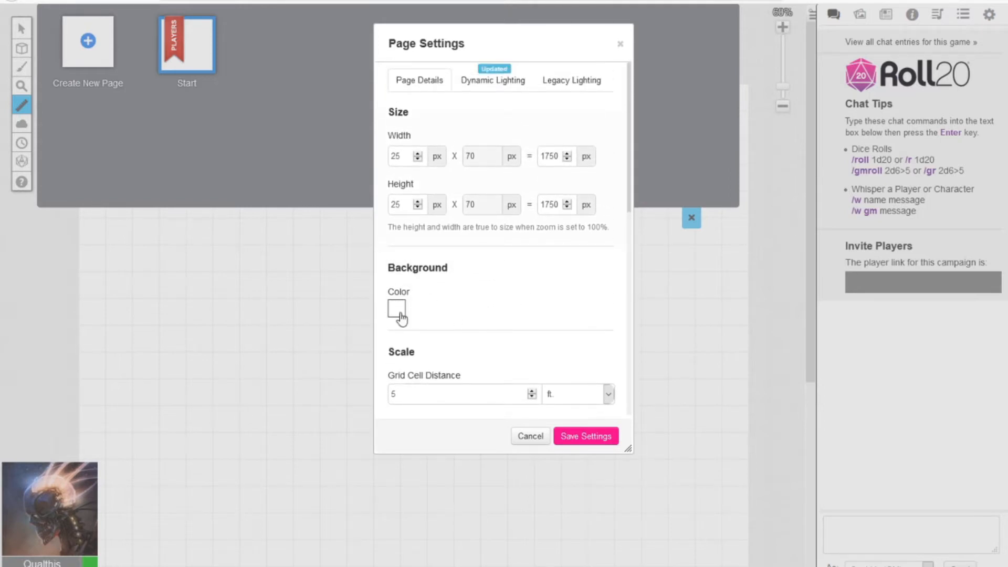
{"action": "left_click", "coordinate": [398, 312]}
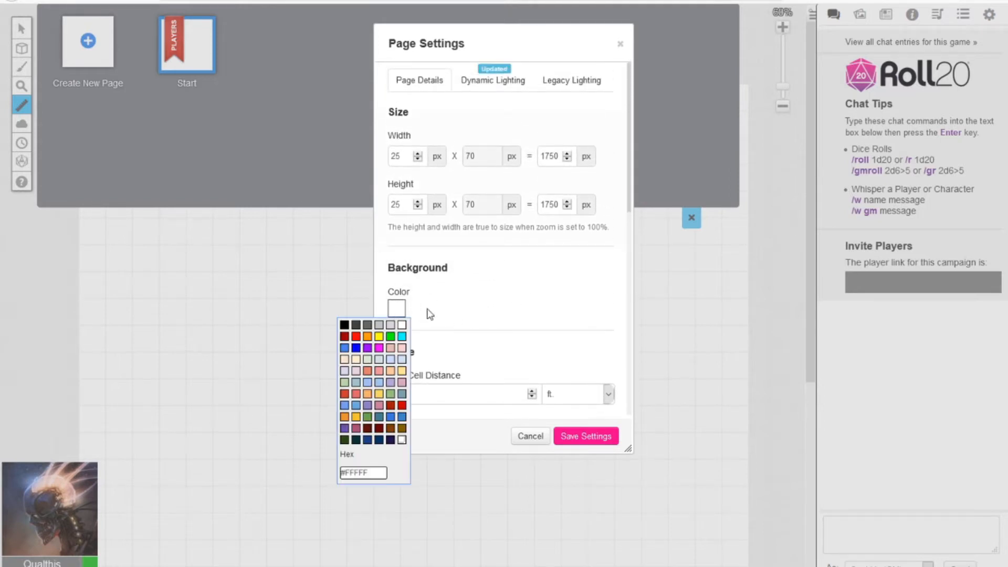
{"action": "left_click", "coordinate": [345, 326]}
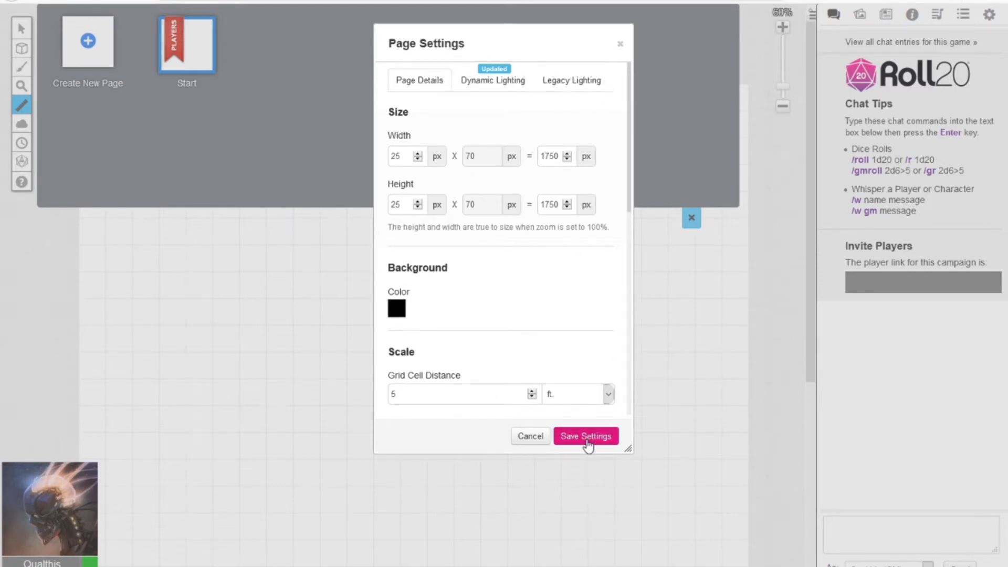
{"action": "left_click", "coordinate": [586, 436]}
{"action": "left_click", "coordinate": [691, 217]}
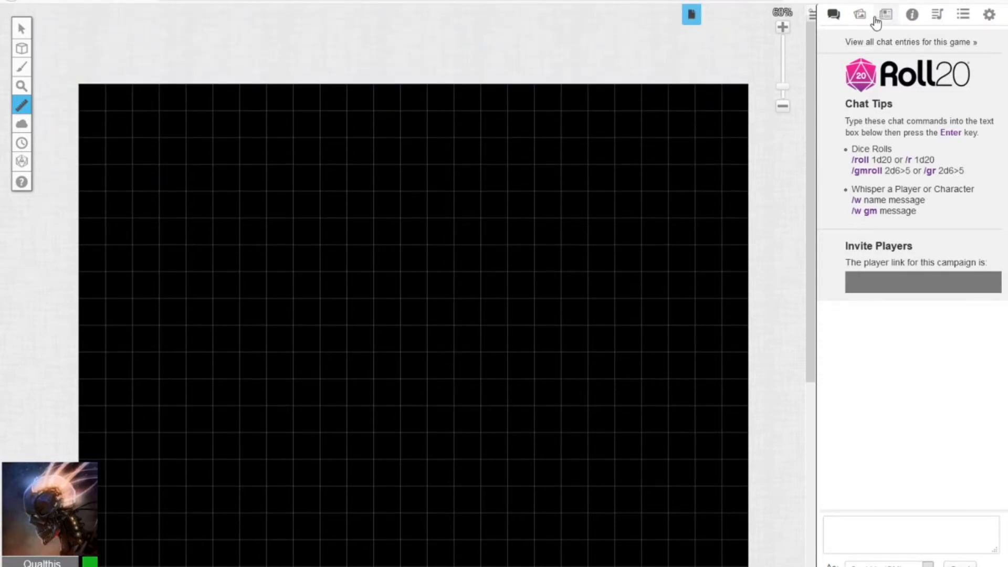
- Look through the recently uploaded images in the personal art library, previewing some of the tokens and maps
{"action": "left_click", "coordinate": [859, 15]}
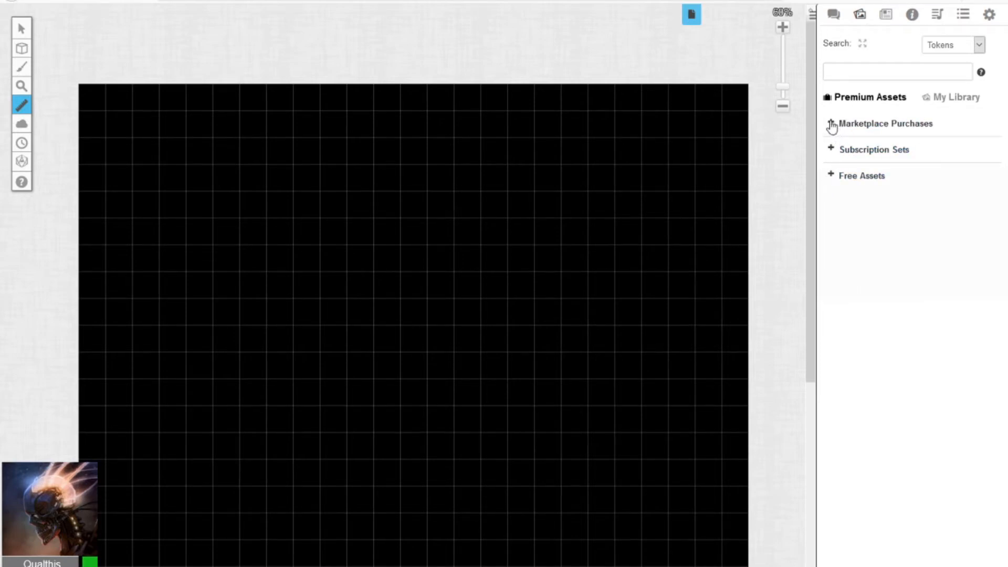
{"action": "left_click", "coordinate": [946, 99]}
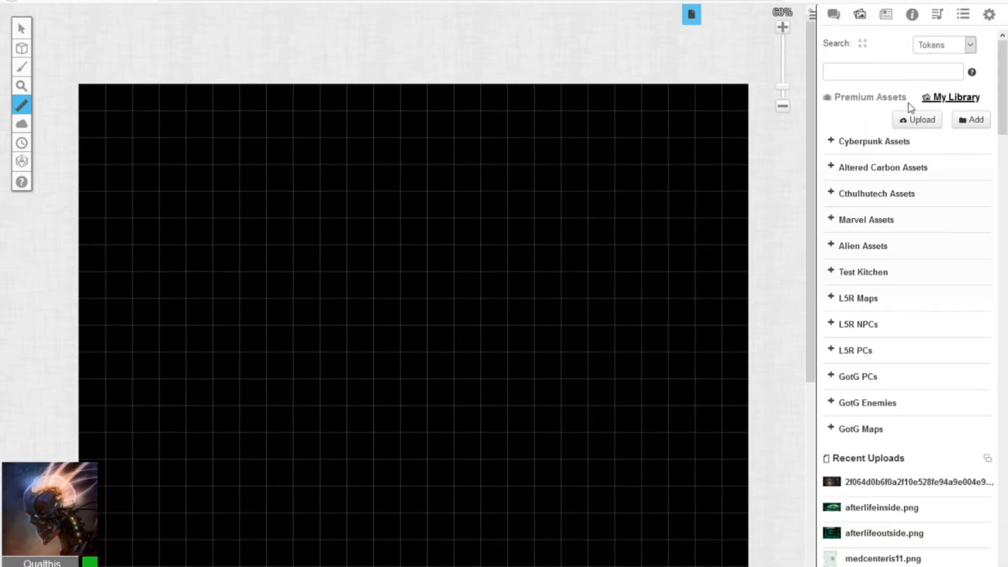
{"action": "scroll", "coordinate": [887, 216], "scroll_direction": "down", "scroll_amount": 7}
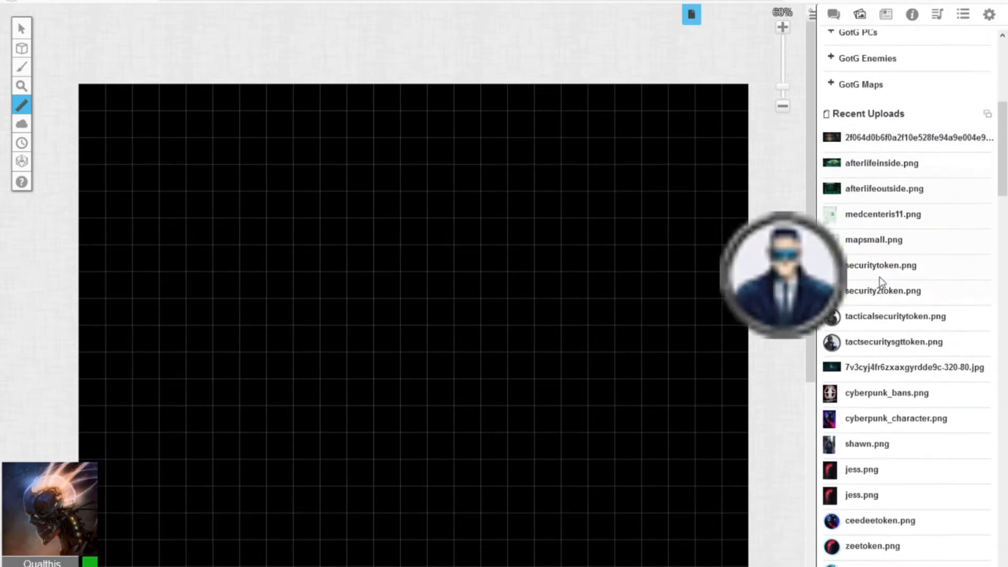
{"action": "scroll", "coordinate": [880, 349], "scroll_direction": "down", "scroll_amount": 10}
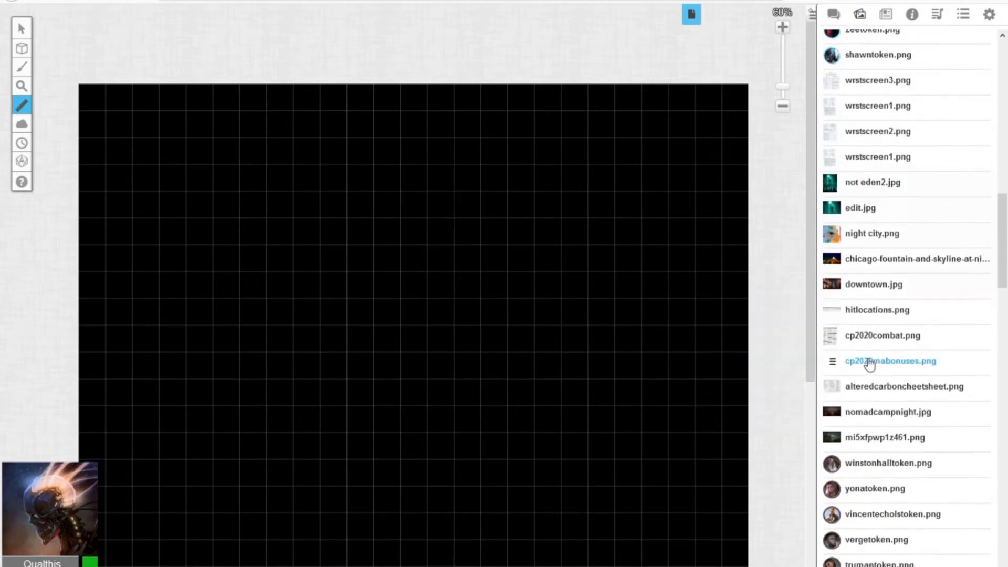
{"action": "scroll", "coordinate": [869, 362], "scroll_direction": "down", "scroll_amount": 1}
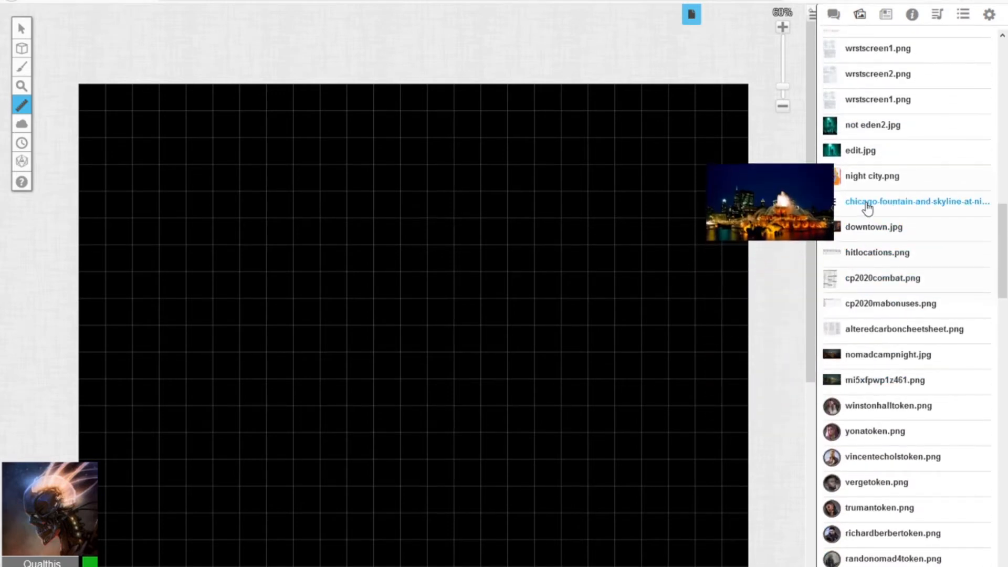
{"action": "mouse_move", "coordinate": [859, 182]}
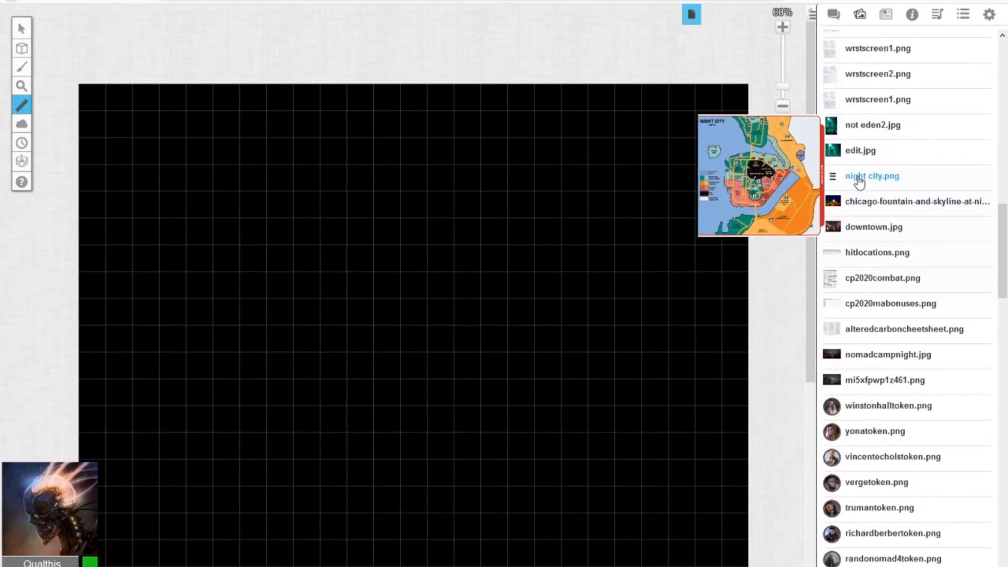
{"action": "scroll", "coordinate": [870, 208], "scroll_direction": "down", "scroll_amount": 15}
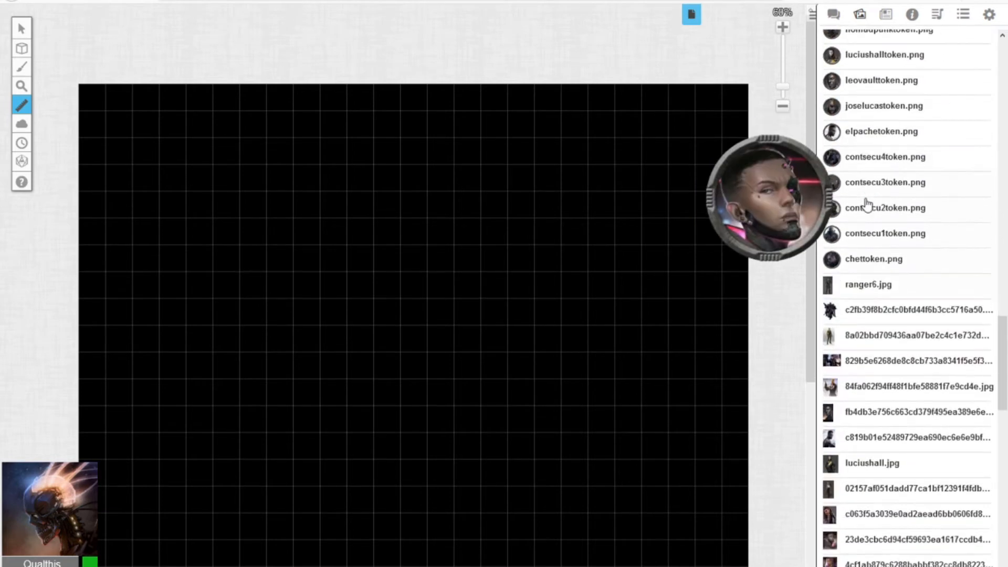
{"action": "scroll", "coordinate": [866, 205], "scroll_direction": "down", "scroll_amount": 5}
{"action": "mouse_move", "coordinate": [873, 311]}
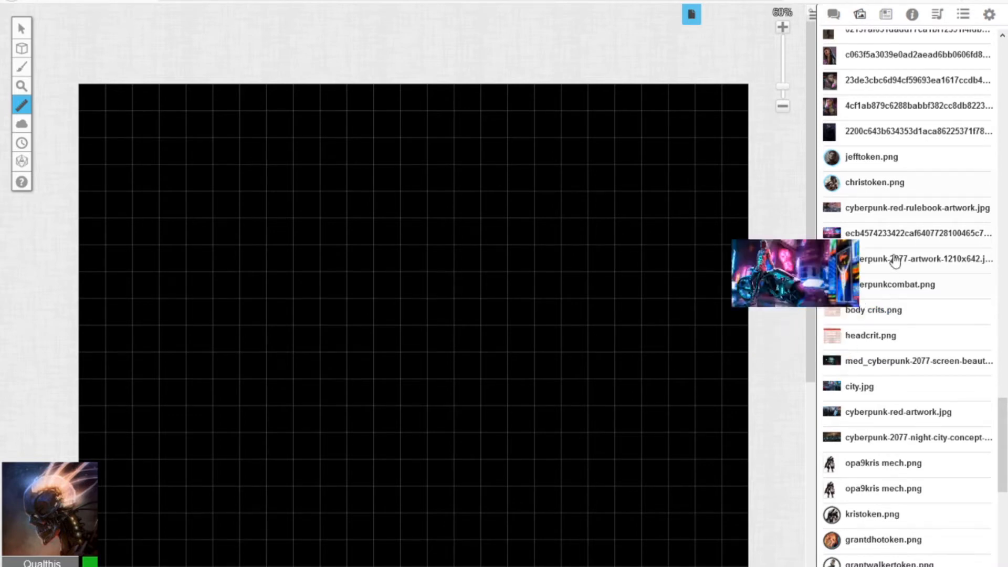
{"action": "scroll", "coordinate": [894, 260], "scroll_direction": "up", "scroll_amount": 10}
{"action": "scroll", "coordinate": [897, 236], "scroll_direction": "up", "scroll_amount": 15}
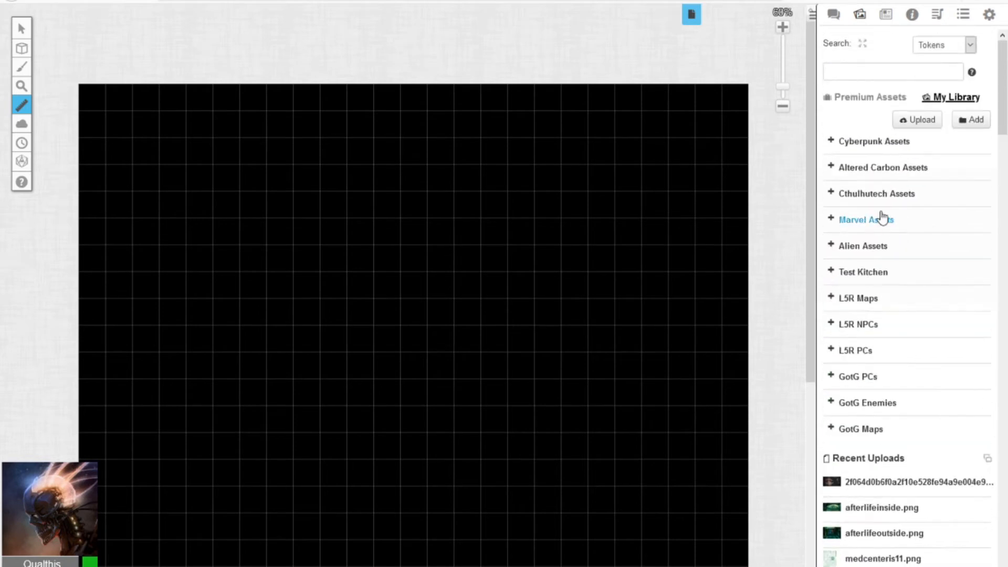
- Browse the library's Cyberpunk Assets folder and collapse it again, and view the file upload dialog without uploading anything
{"action": "left_click", "coordinate": [830, 143]}
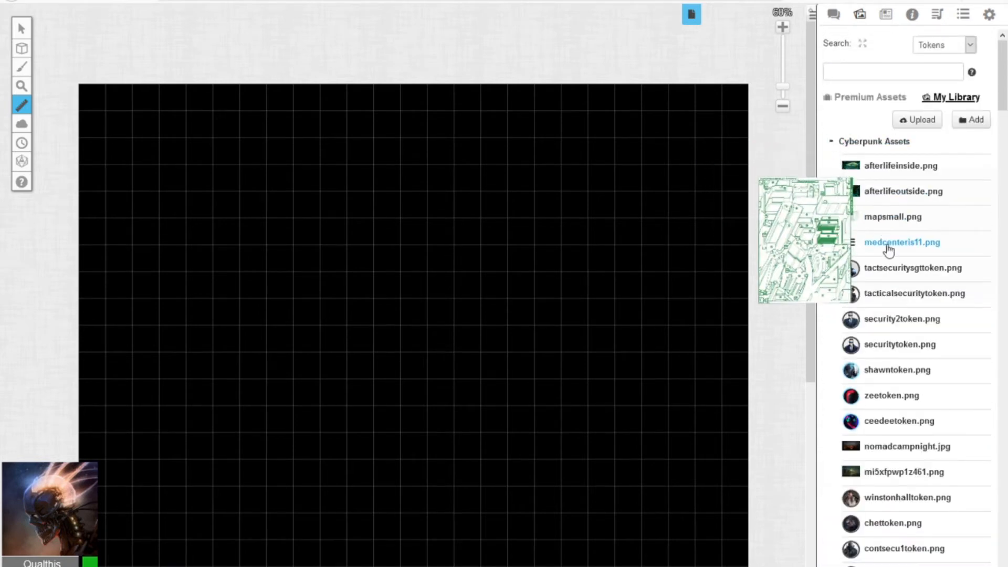
{"action": "scroll", "coordinate": [887, 242], "scroll_direction": "down", "scroll_amount": 5}
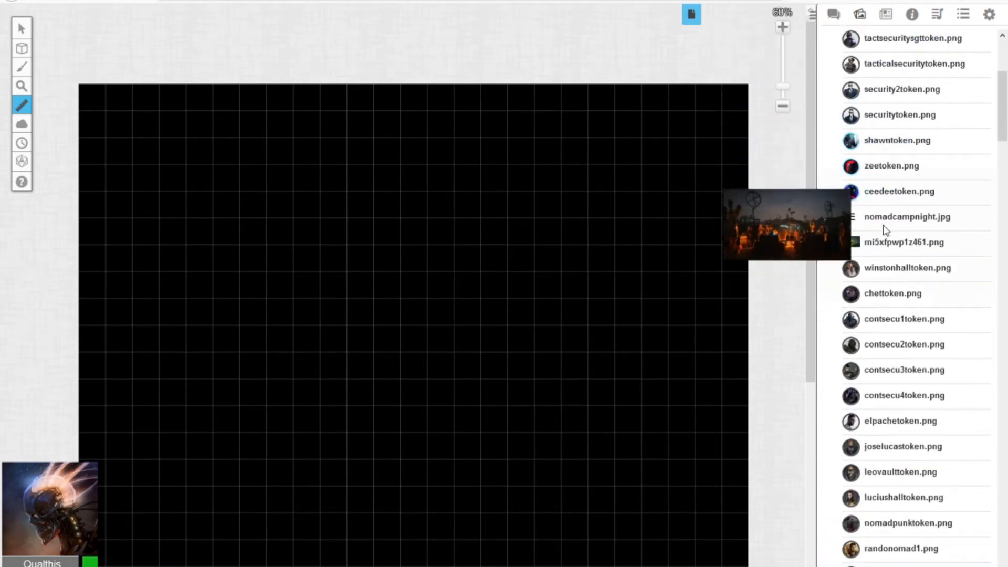
{"action": "scroll", "coordinate": [892, 378], "scroll_direction": "down", "scroll_amount": 11}
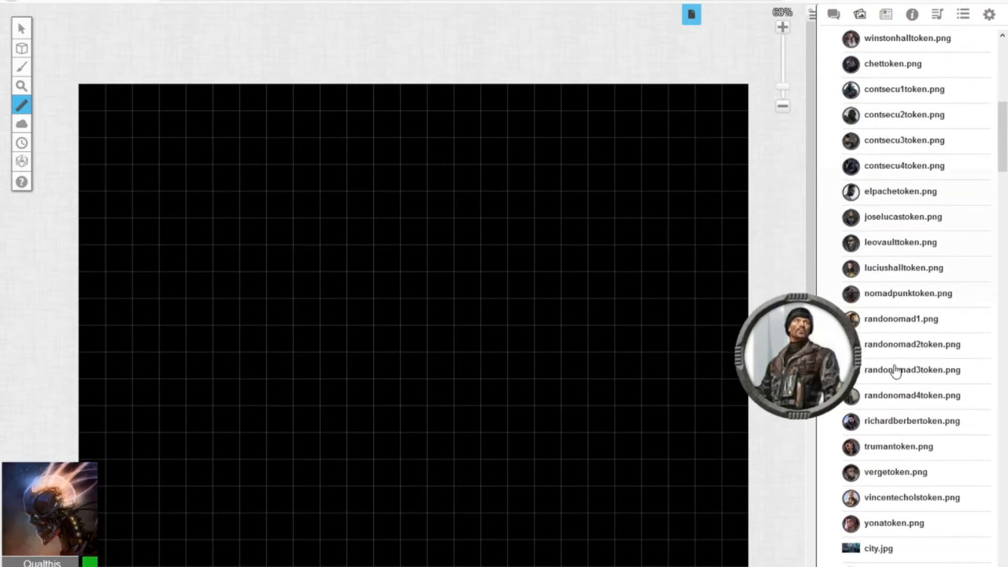
{"action": "scroll", "coordinate": [892, 386], "scroll_direction": "up", "scroll_amount": 15}
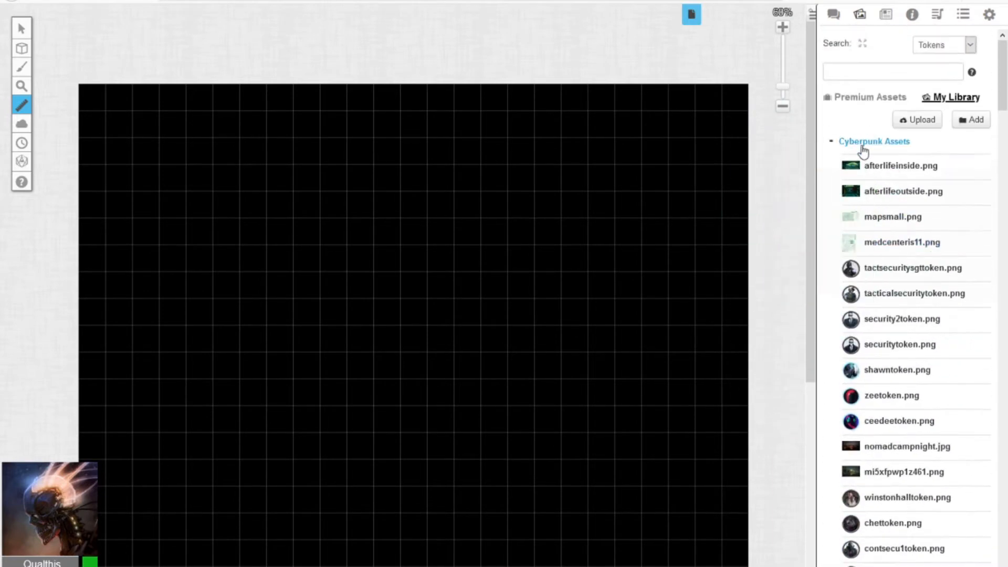
{"action": "left_click", "coordinate": [830, 143]}
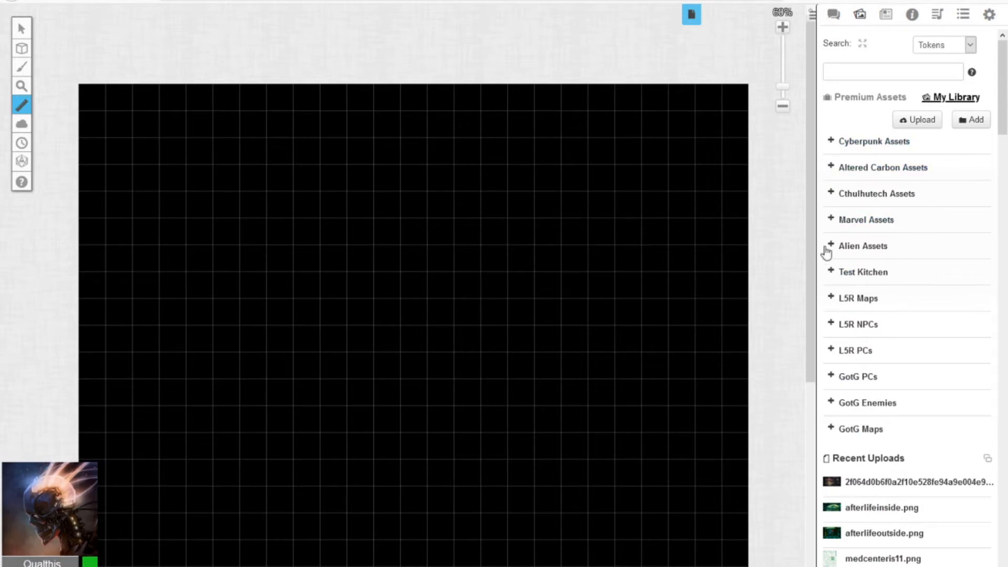
{"action": "left_click", "coordinate": [916, 121]}
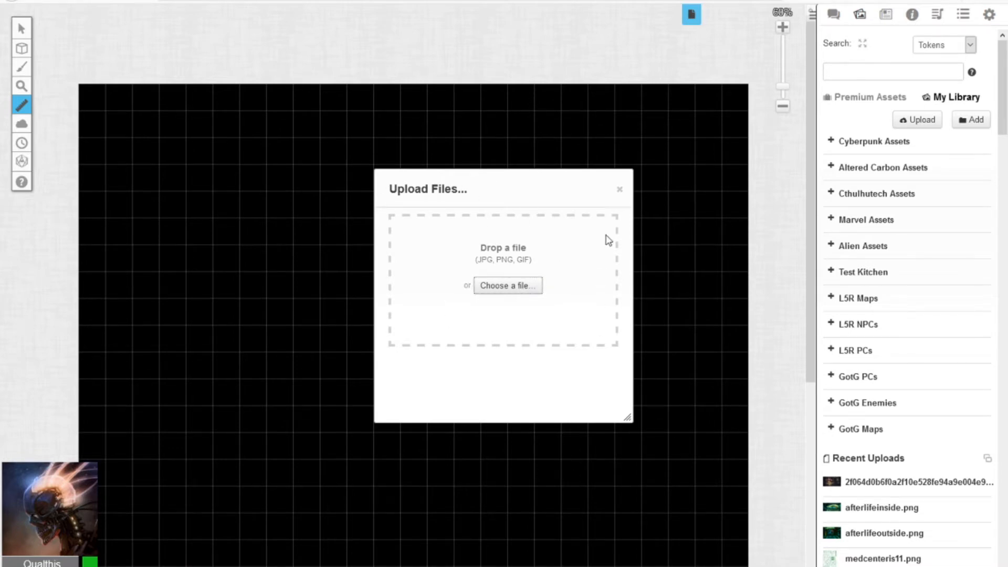
{"action": "left_click", "coordinate": [619, 189]}
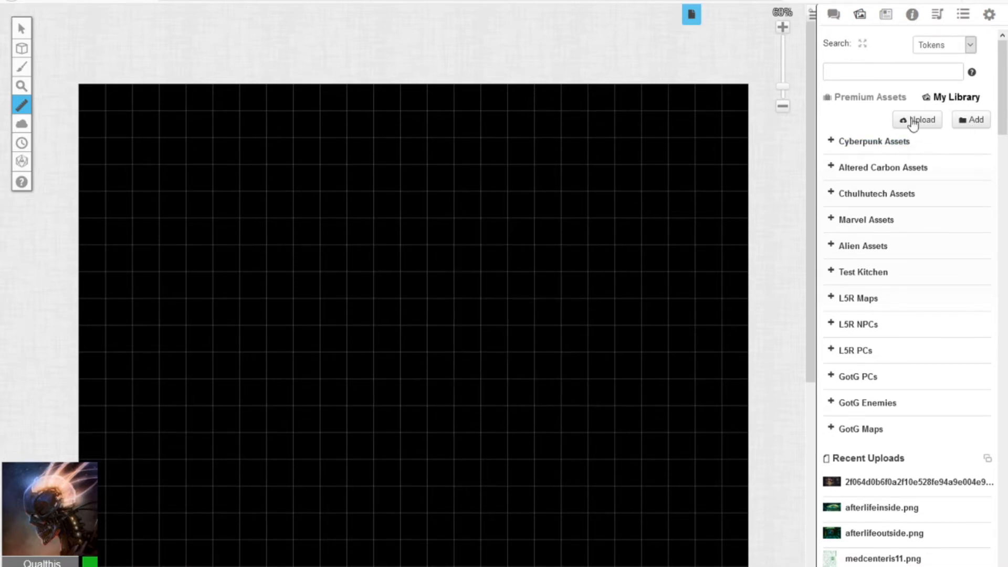
- Browse the list of Marketplace Purchases among the premium assets
{"action": "left_click", "coordinate": [849, 99]}
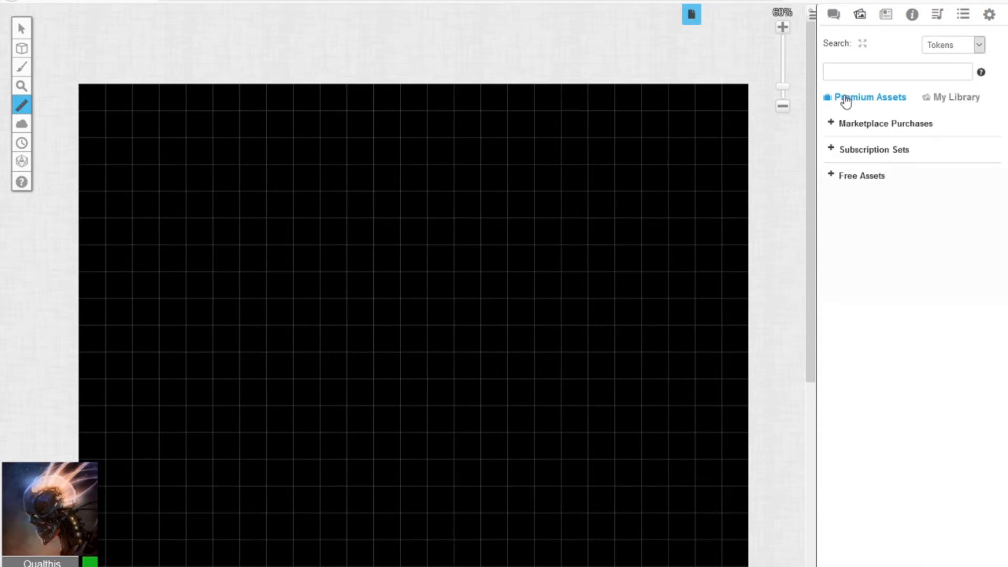
{"action": "left_click", "coordinate": [830, 129]}
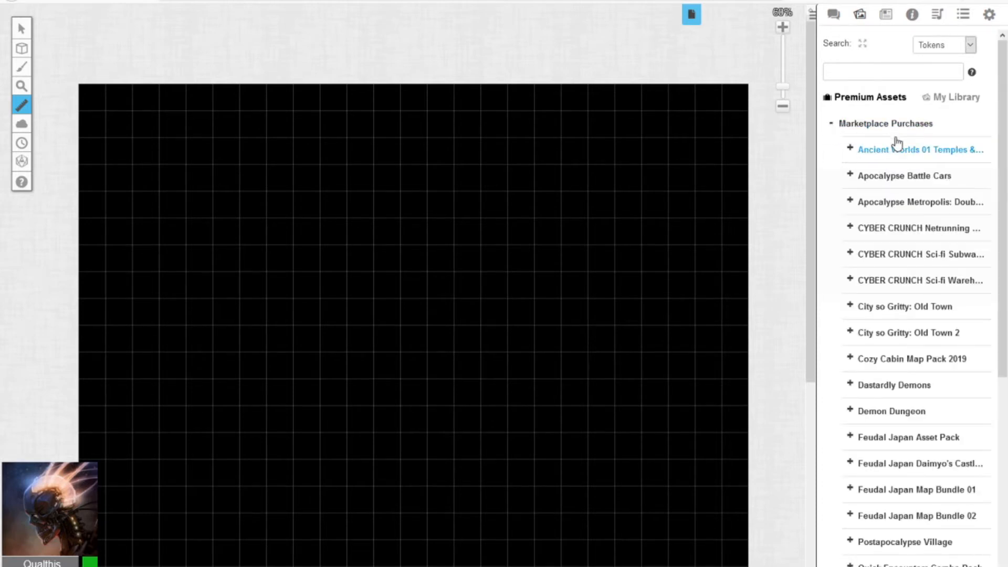
{"action": "scroll", "coordinate": [896, 141], "scroll_direction": "down", "scroll_amount": 6}
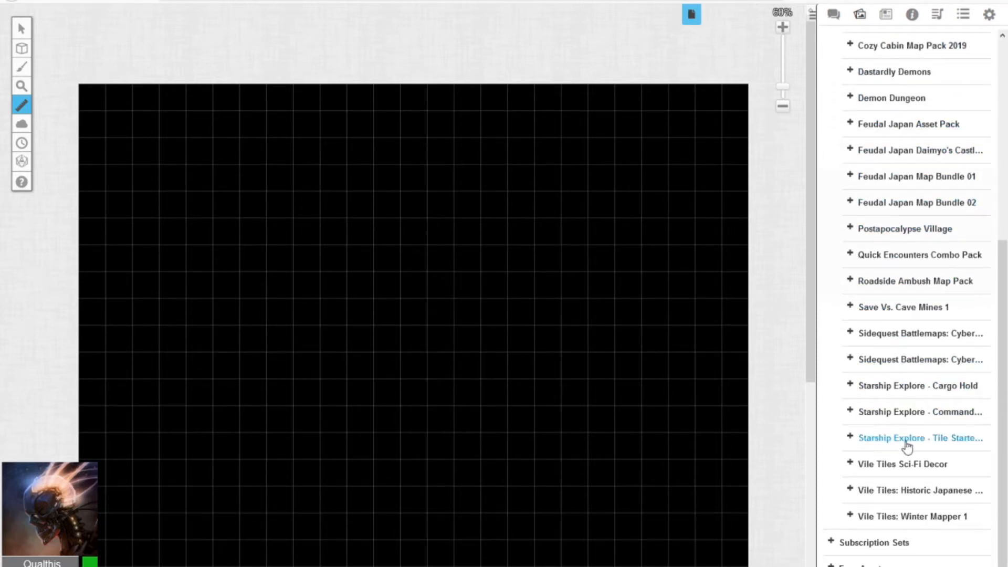
{"action": "scroll", "coordinate": [903, 504], "scroll_direction": "up", "scroll_amount": 5}
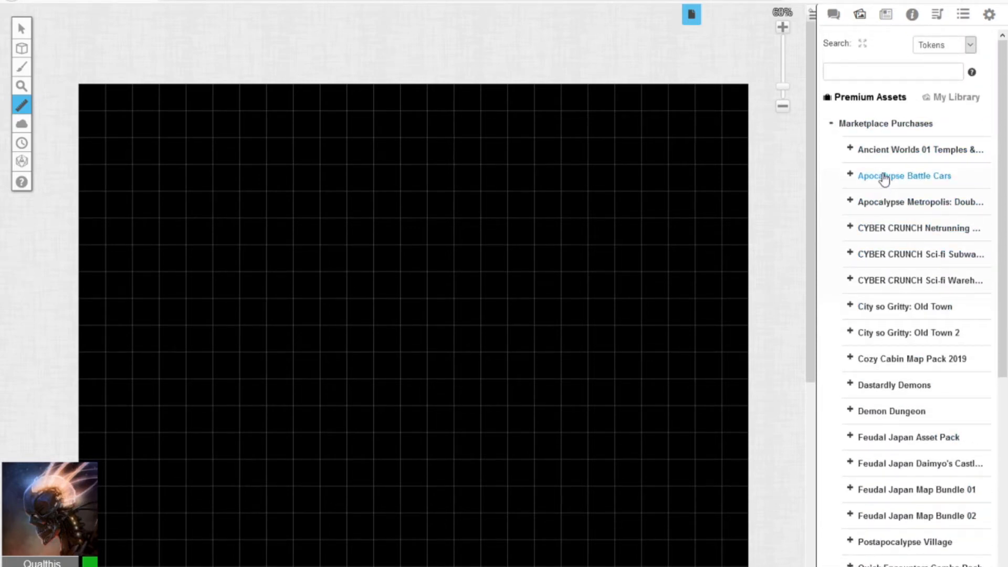
- Expand the Ancient Worlds 01 Temples & Ruins Map Bundle and widen the sidebar to browse its maps by full name
{"action": "left_click", "coordinate": [849, 149]}
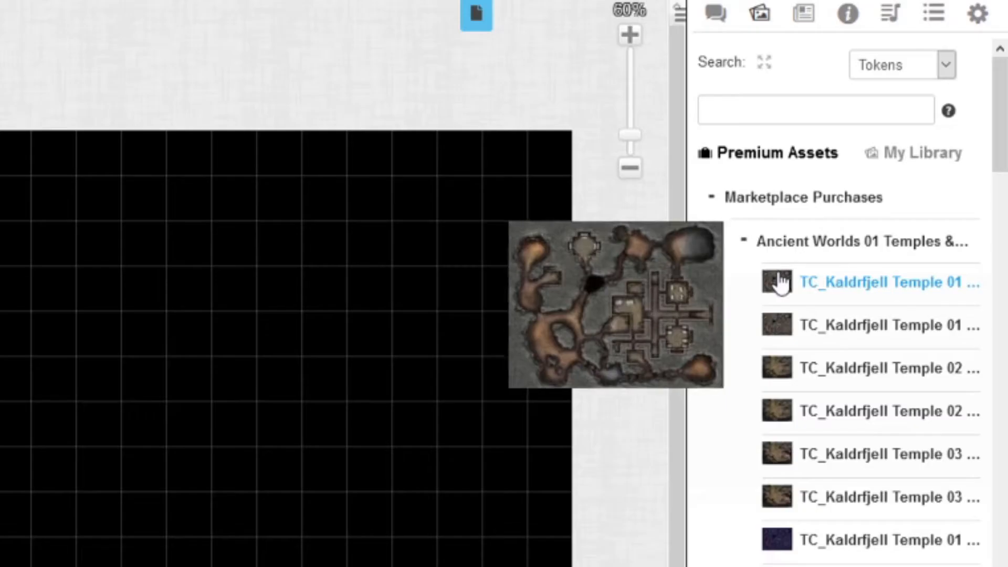
{"action": "mouse_move", "coordinate": [892, 177]}
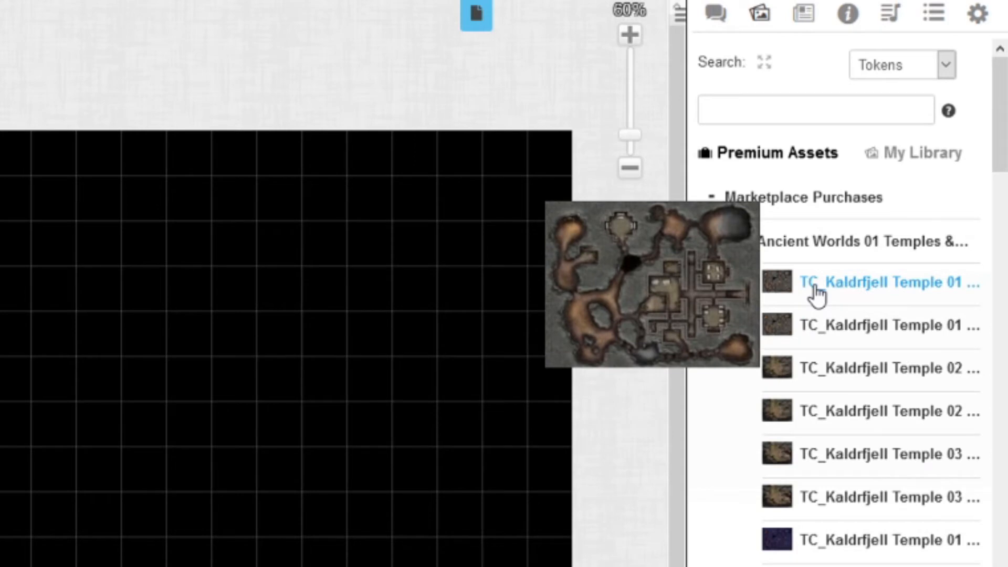
{"action": "left_click_drag", "start_coordinate": [812, 412], "coordinate": [701, 383]}
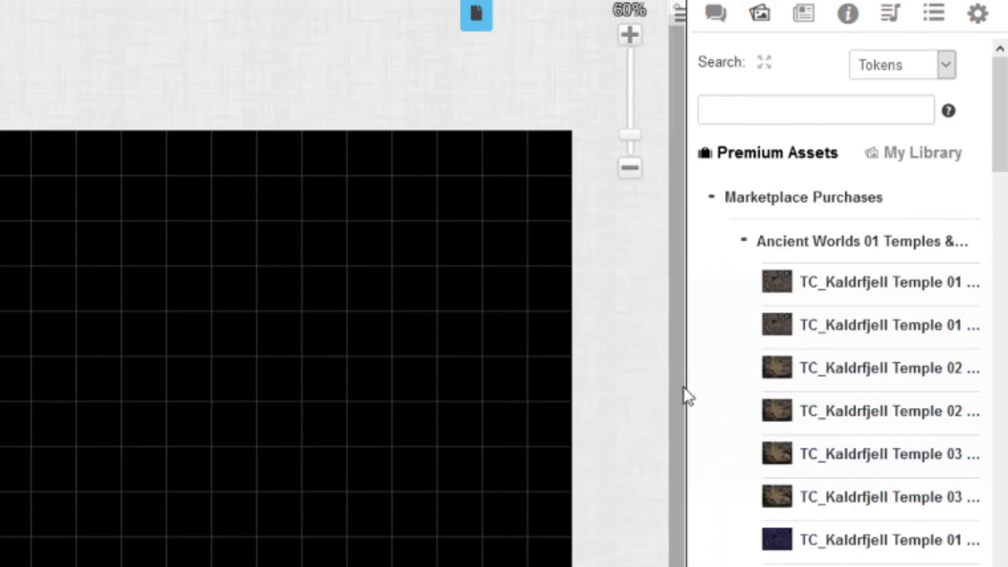
{"action": "left_click_drag", "start_coordinate": [688, 386], "coordinate": [422, 422]}
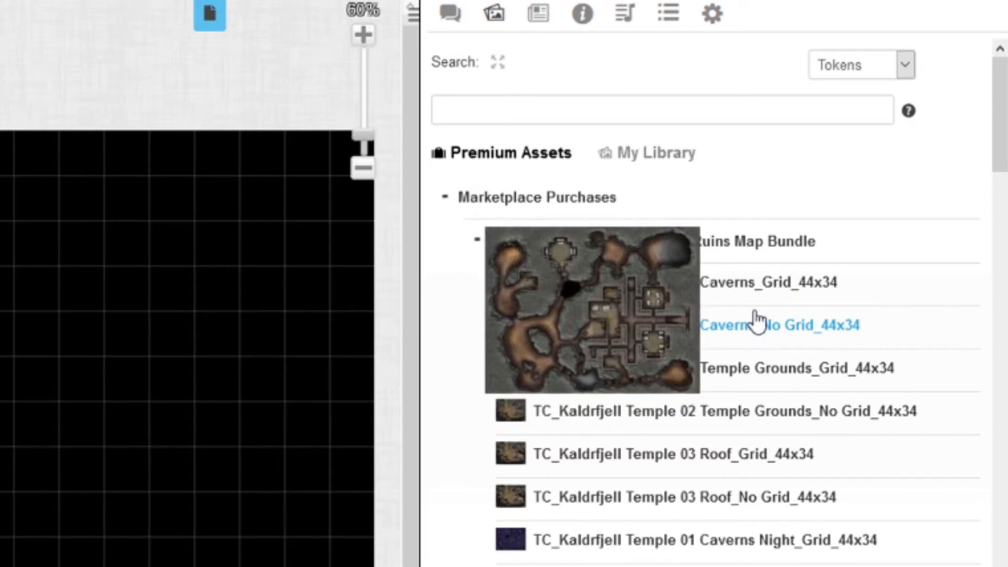
{"action": "scroll", "coordinate": [766, 545], "scroll_direction": "down", "scroll_amount": 6}
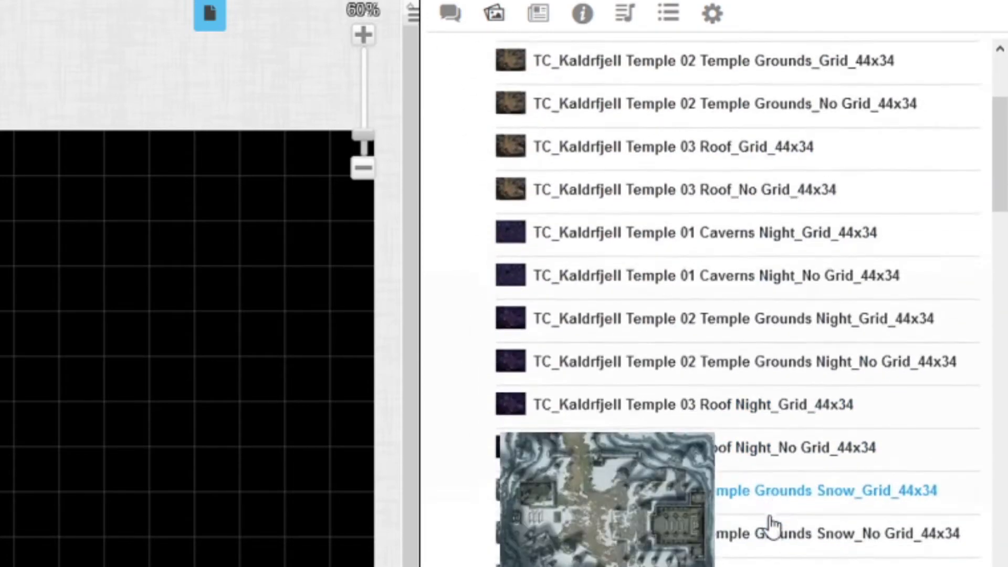
{"action": "scroll", "coordinate": [769, 517], "scroll_direction": "down", "scroll_amount": 12}
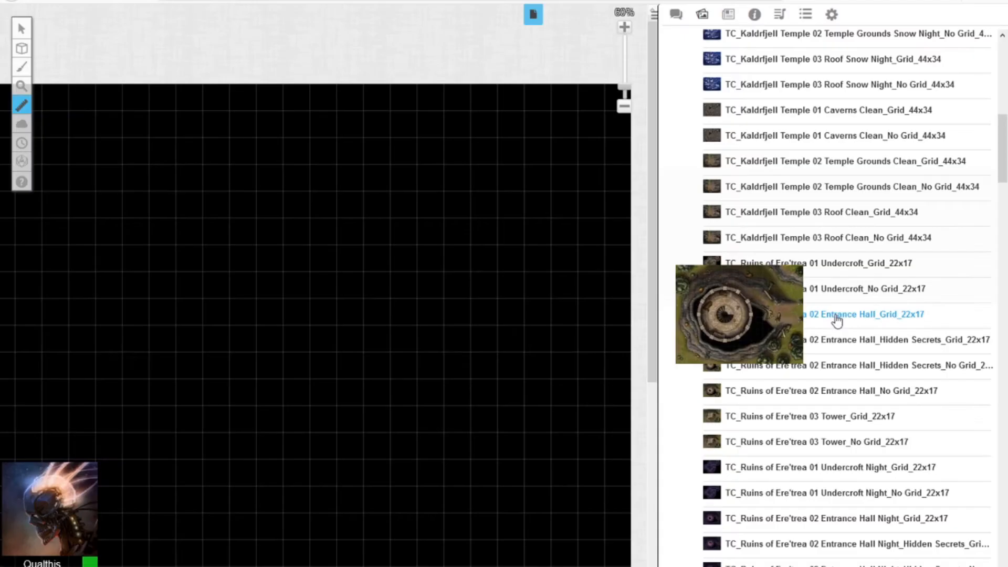
{"action": "left_click_drag", "start_coordinate": [836, 320], "coordinate": [240, 131]}
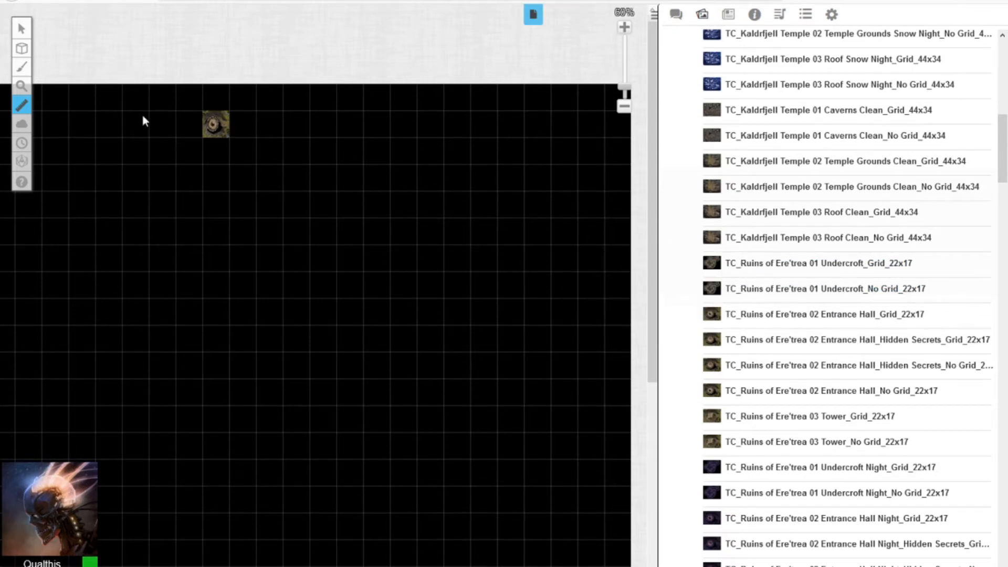
{"action": "mouse_move", "coordinate": [22, 48]}
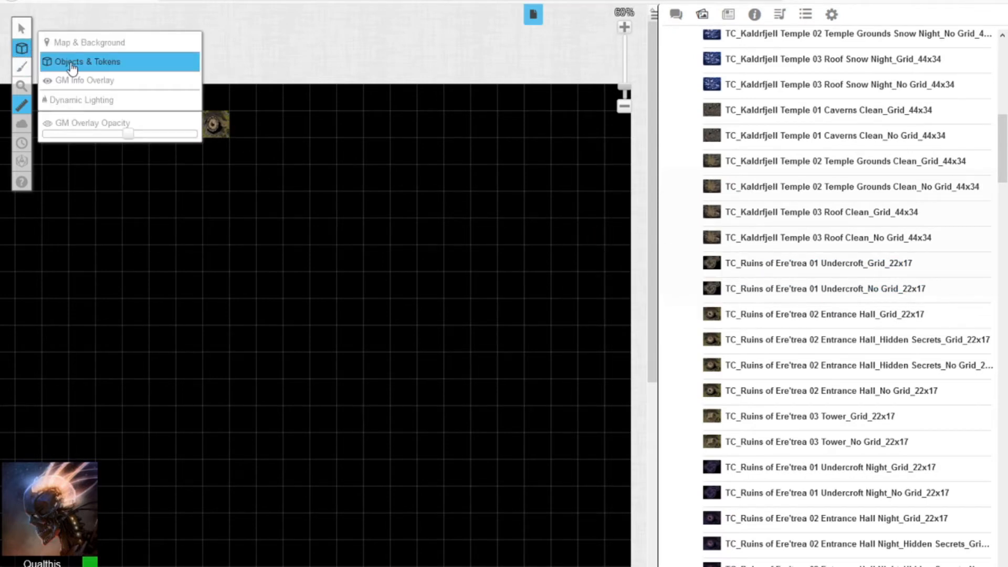
{"action": "mouse_move", "coordinate": [21, 28]}
{"action": "left_click", "coordinate": [73, 22]}
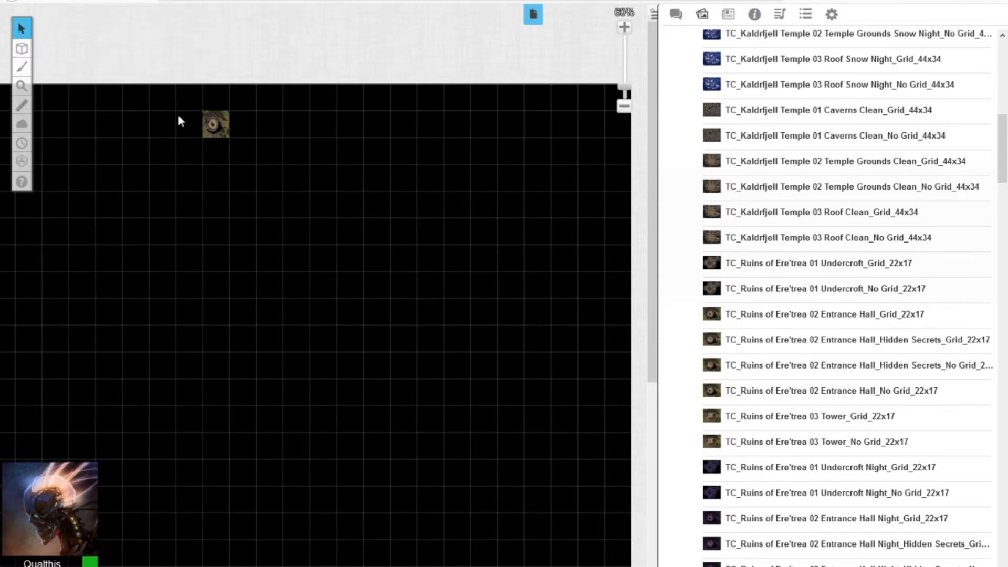
{"action": "key", "text": "Delete"}
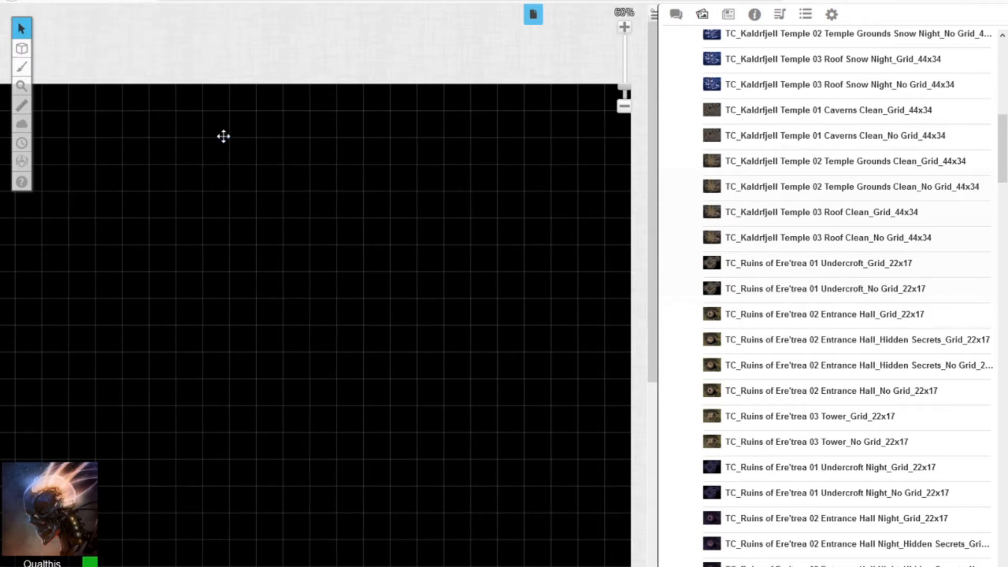
- Switch to the Map & Background layer and place the TC_Ruins of Ere'trea 02 Entrance Hall_Grid_22x17 map on the page
{"action": "mouse_move", "coordinate": [26, 48]}
{"action": "left_click", "coordinate": [78, 46]}
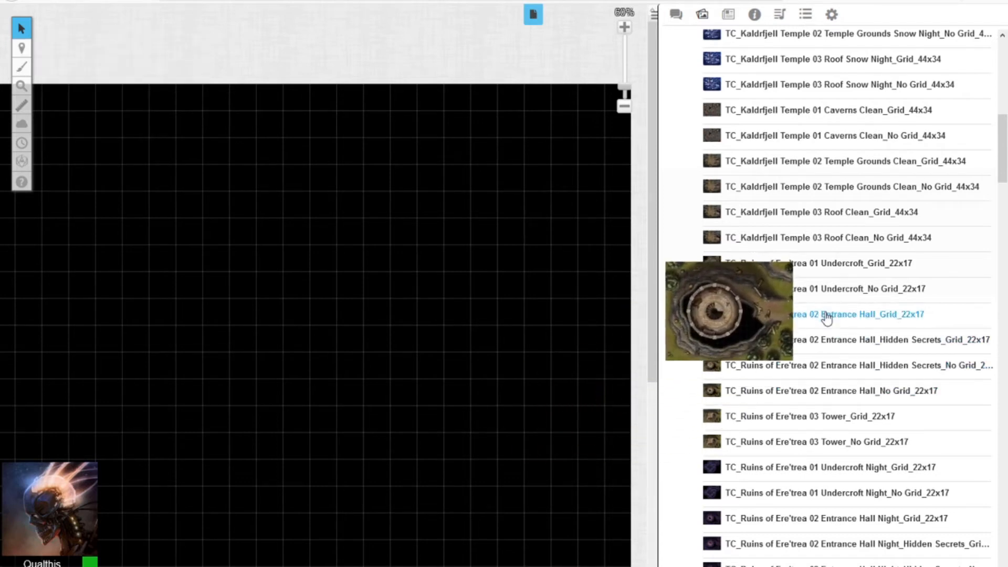
{"action": "left_click_drag", "start_coordinate": [824, 313], "coordinate": [189, 131]}
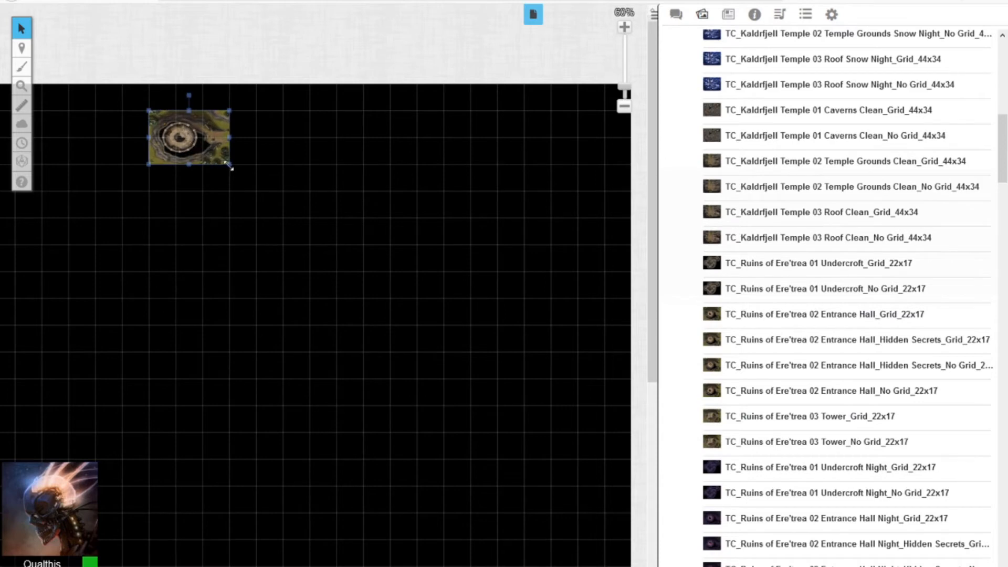
- Enlarge the Entrance Hall map image, stretch it wider and taller, and move it up against the page's upper edge
{"action": "left_click_drag", "start_coordinate": [229, 166], "coordinate": [511, 481]}
{"action": "left_click_drag", "start_coordinate": [443, 285], "coordinate": [291, 274]}
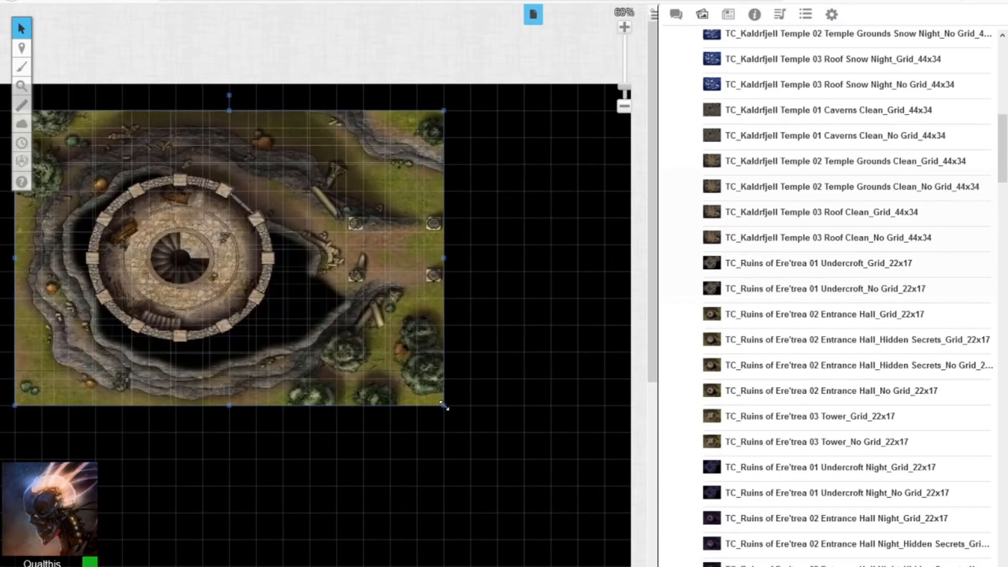
{"action": "left_click_drag", "start_coordinate": [443, 406], "coordinate": [463, 434]}
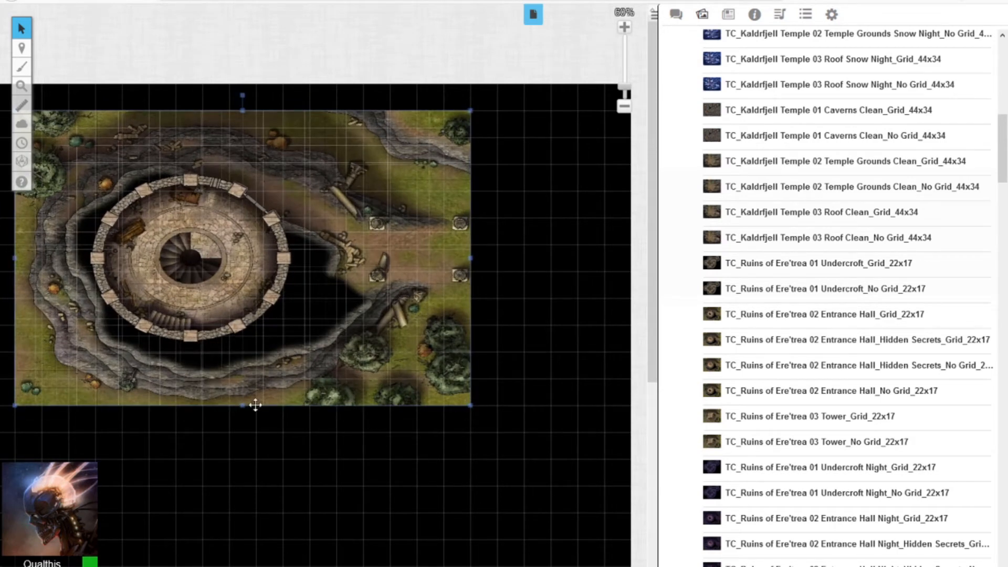
{"action": "left_click_drag", "start_coordinate": [241, 404], "coordinate": [242, 432]}
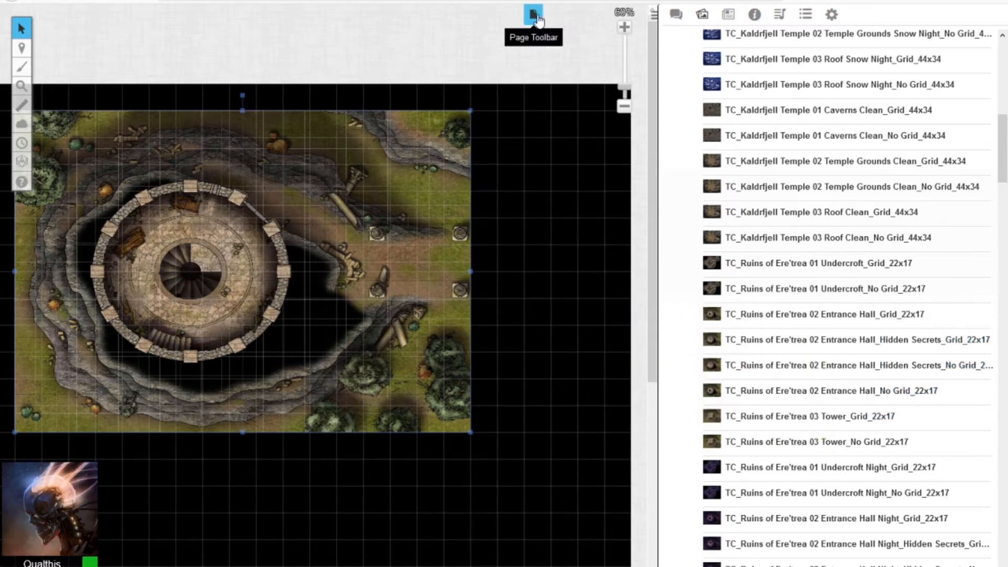
{"action": "left_click_drag", "start_coordinate": [428, 149], "coordinate": [402, 122]}
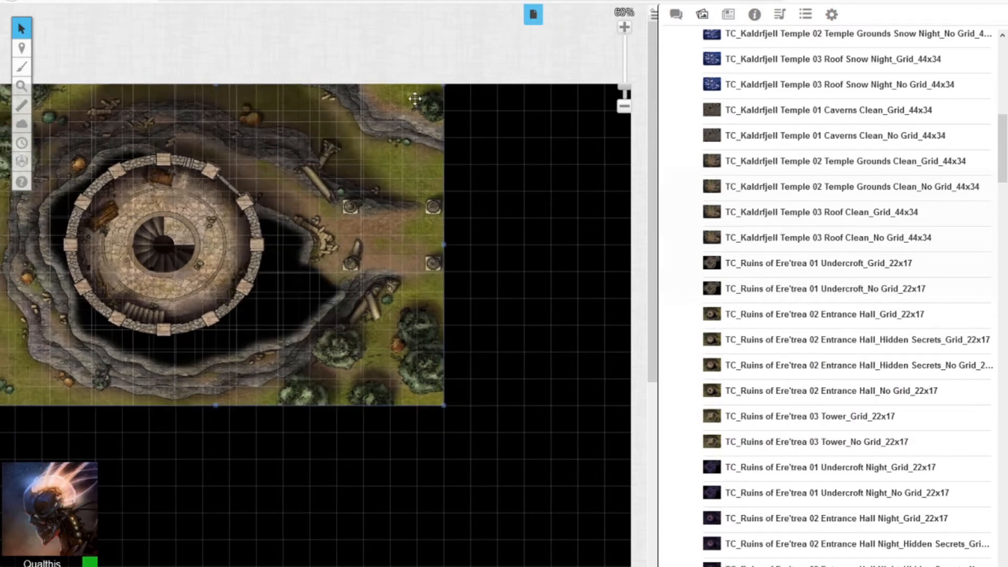
- Set the Start page's size to 22 cells wide and 17 cells high and save the page settings
{"action": "left_click", "coordinate": [533, 15]}
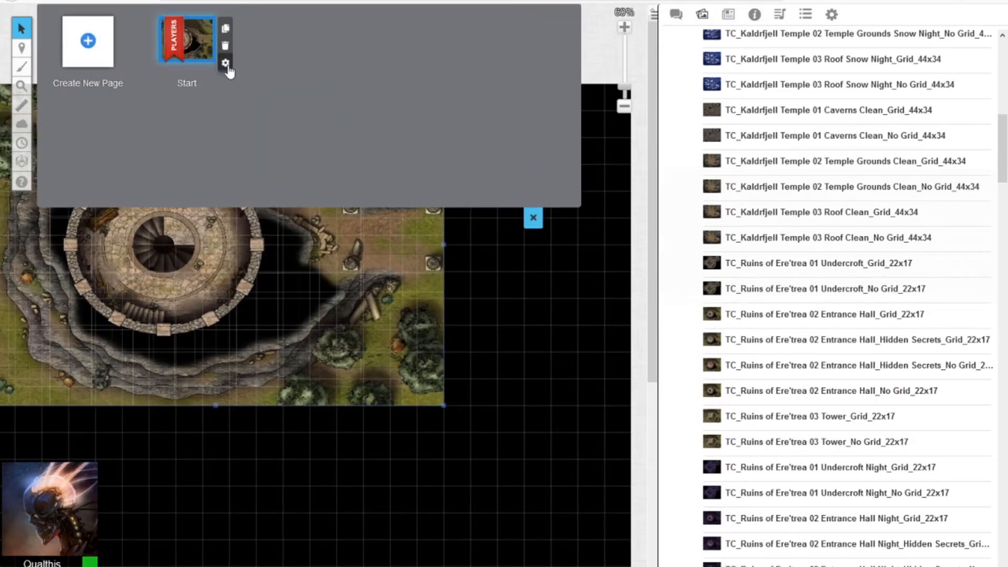
{"action": "left_click", "coordinate": [226, 66]}
{"action": "double_click", "coordinate": [400, 162]}
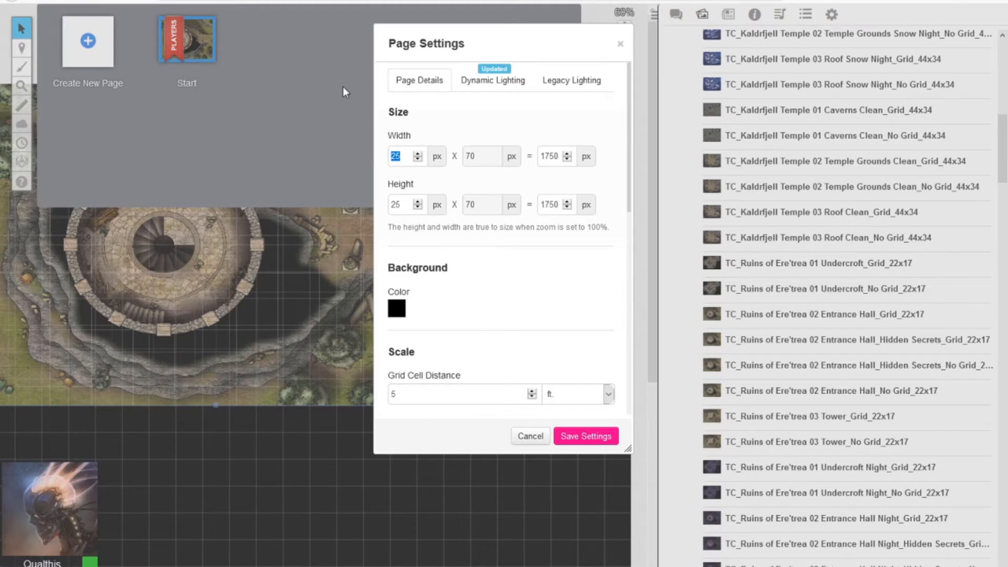
{"action": "type", "text": "22"}
{"action": "double_click", "coordinate": [397, 205]}
{"action": "type", "text": "17"}
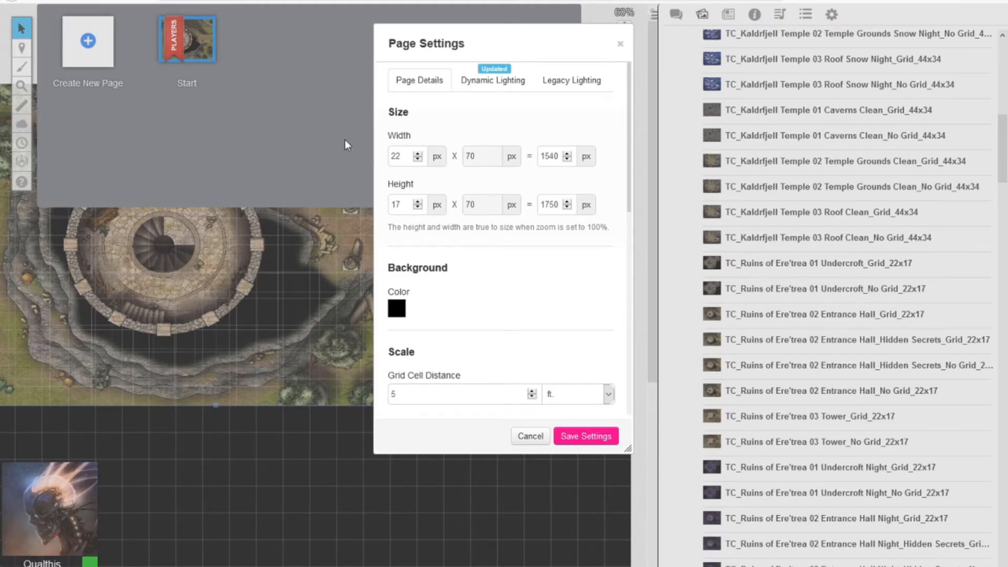
{"action": "left_click", "coordinate": [601, 439]}
{"action": "left_click", "coordinate": [534, 216]}
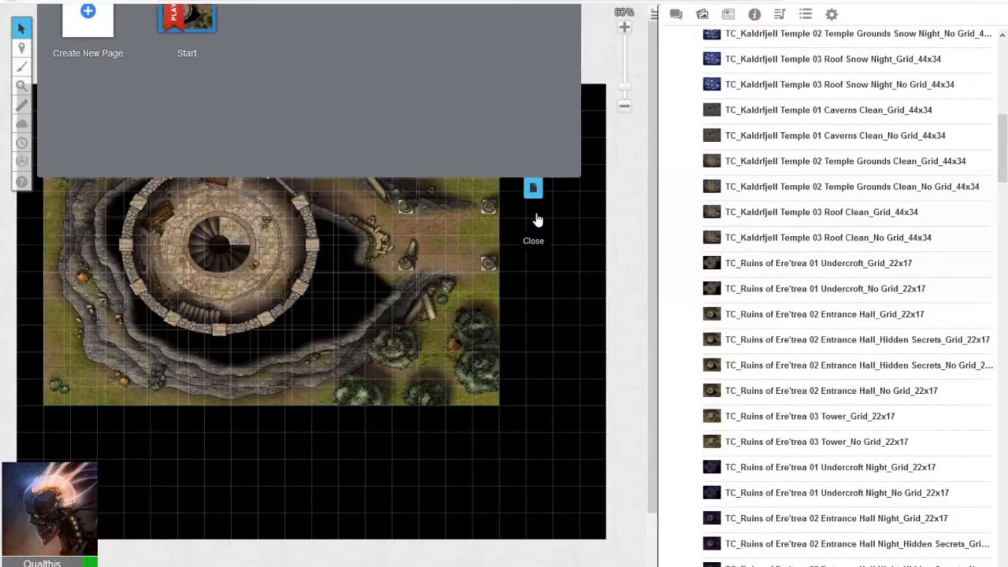
- Align the map image with the page's upper-left corner and stretch it to cover the whole page
{"action": "left_click", "coordinate": [624, 105]}
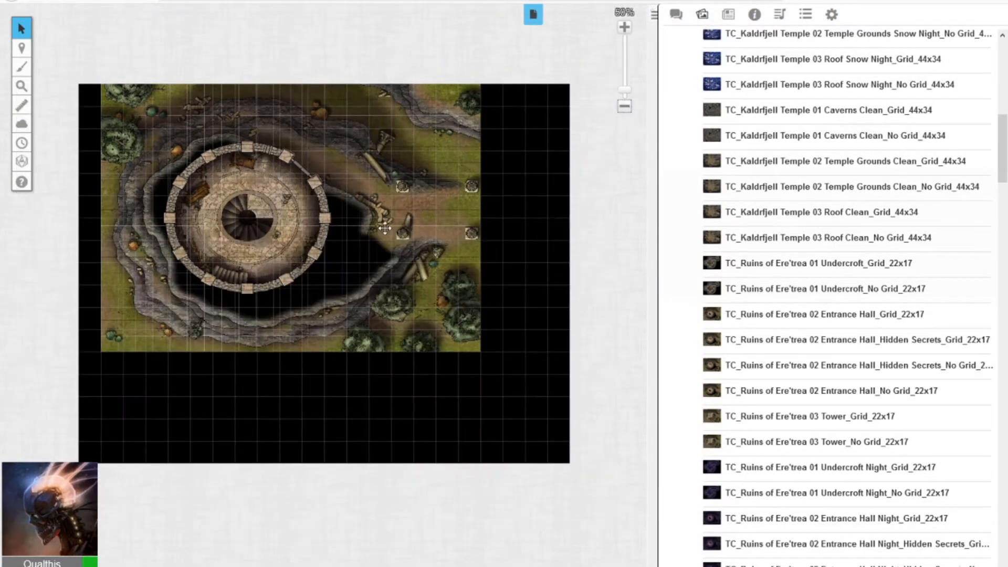
{"action": "left_click_drag", "start_coordinate": [383, 219], "coordinate": [360, 224]}
{"action": "left_click_drag", "start_coordinate": [457, 352], "coordinate": [541, 480]}
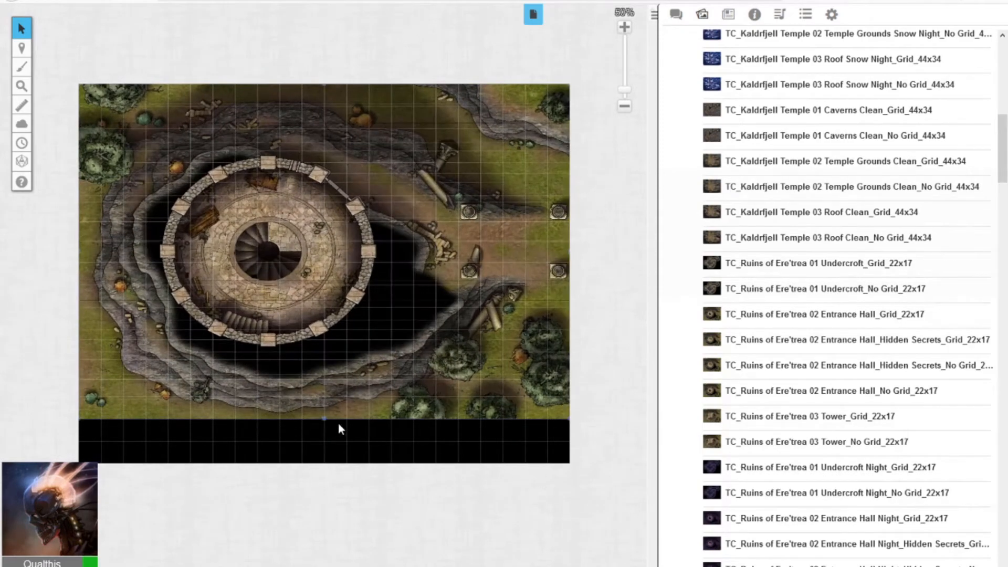
{"action": "left_click_drag", "start_coordinate": [324, 417], "coordinate": [331, 462]}
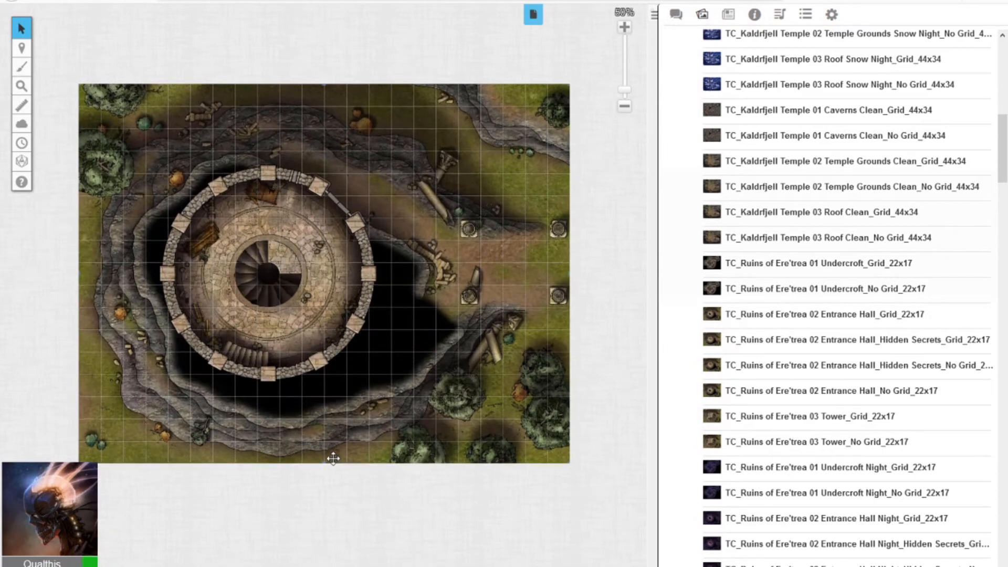
{"action": "left_click", "coordinate": [623, 27]}
{"action": "left_click", "coordinate": [623, 28]}
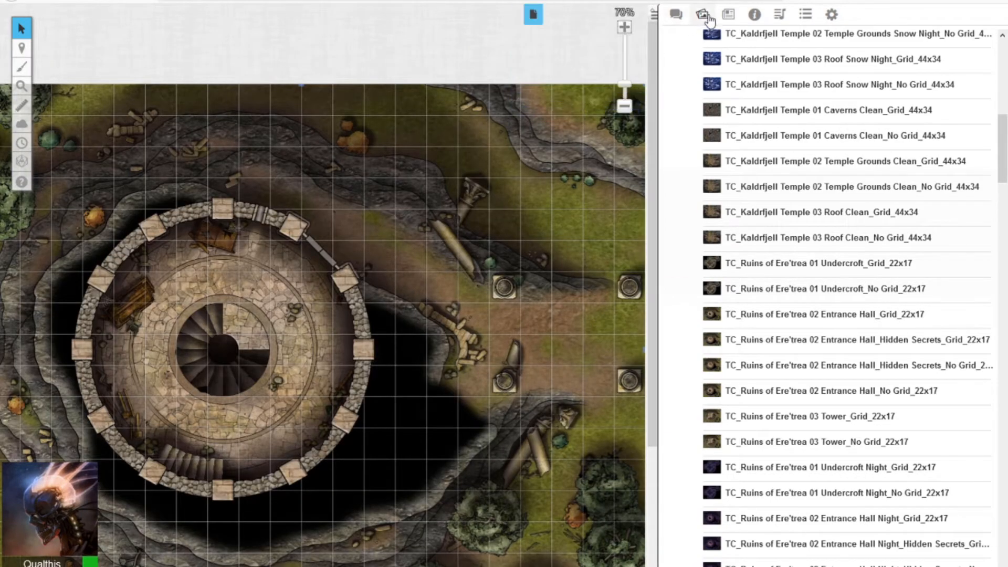
- Collapse the Ancient Worlds map bundle and the Marketplace Purchases list, and switch to the Objects & Tokens layer
{"action": "scroll", "coordinate": [904, 164], "scroll_direction": "up", "scroll_amount": 12}
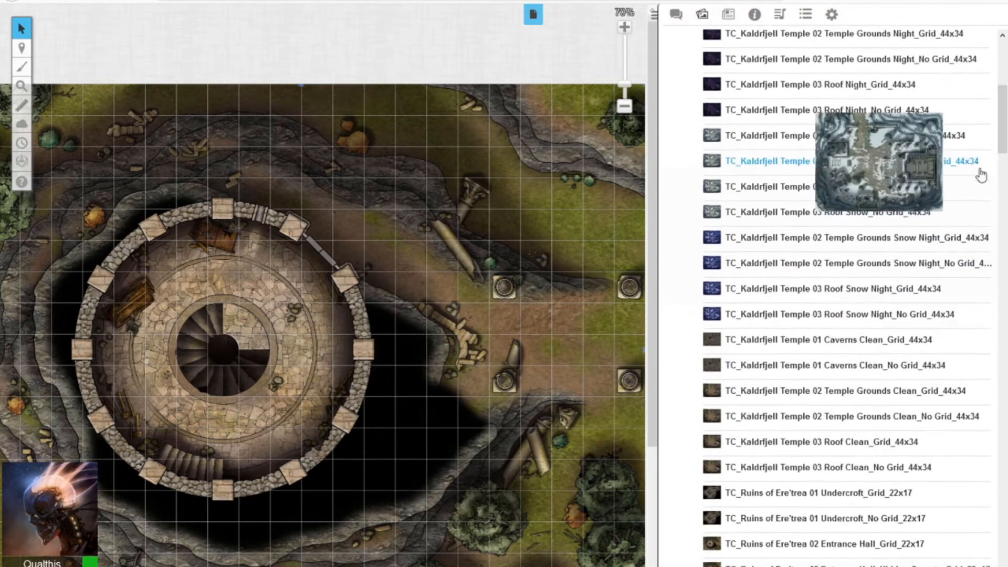
{"action": "left_click", "coordinate": [691, 150]}
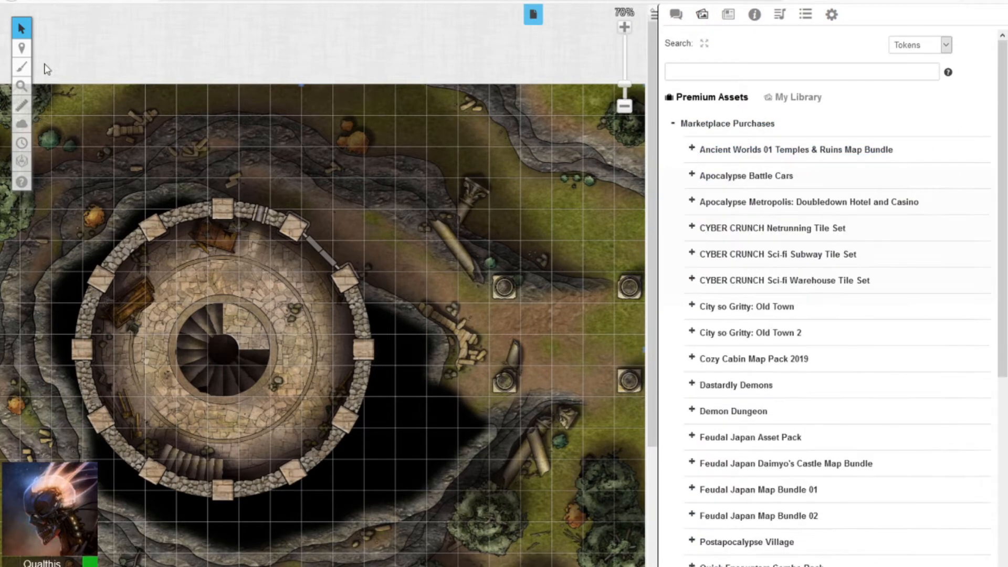
{"action": "mouse_move", "coordinate": [21, 48]}
{"action": "left_click", "coordinate": [77, 63]}
{"action": "left_click", "coordinate": [693, 123]}
- Place ryuutoke.png from the personal library's L5R PCs folder between the two upper pillars east of the tower, and narrow the sidebar
{"action": "left_click", "coordinate": [798, 98]}
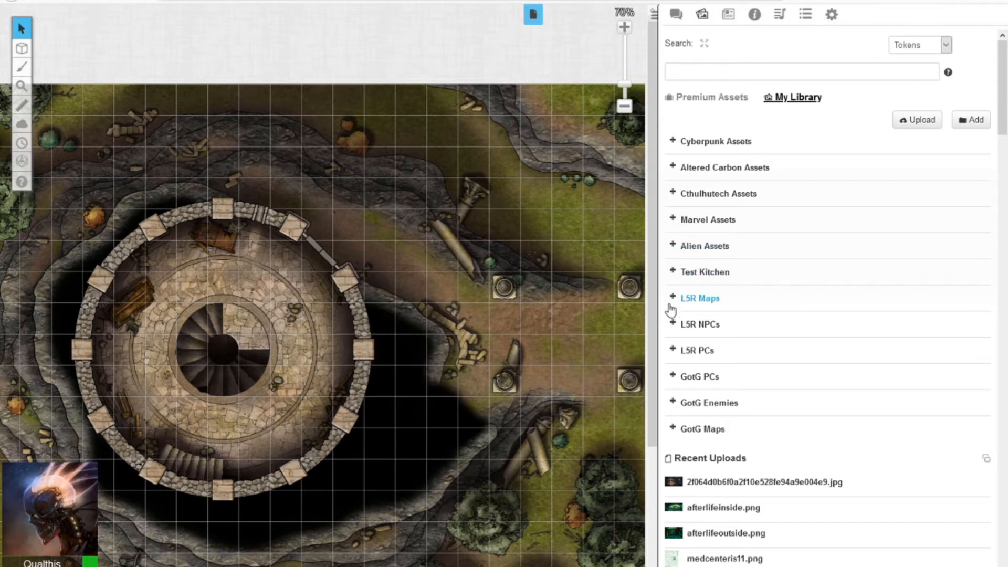
{"action": "left_click", "coordinate": [672, 350]}
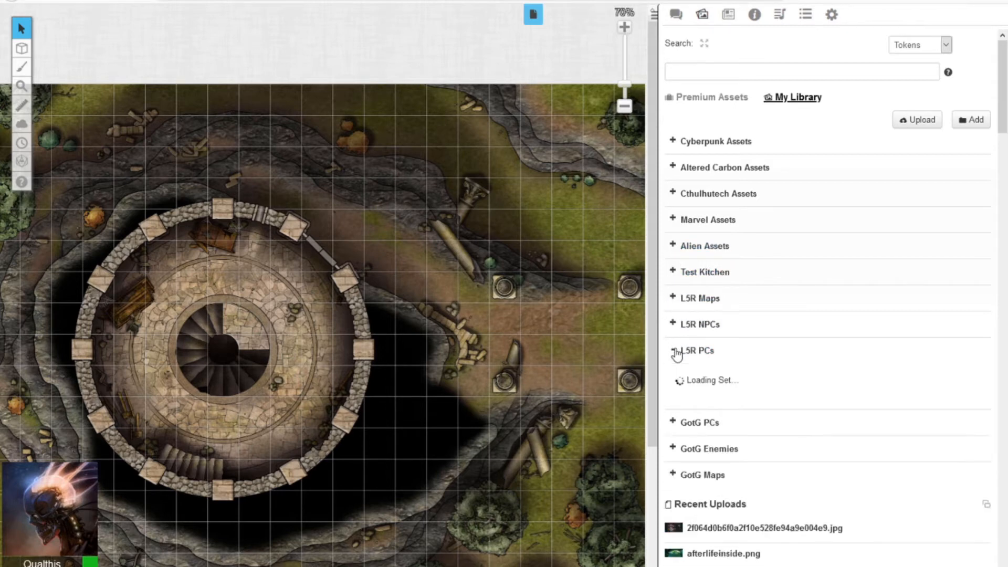
{"action": "scroll", "coordinate": [719, 346], "scroll_direction": "down", "scroll_amount": 1}
{"action": "left_click_drag", "start_coordinate": [724, 328], "coordinate": [567, 292]}
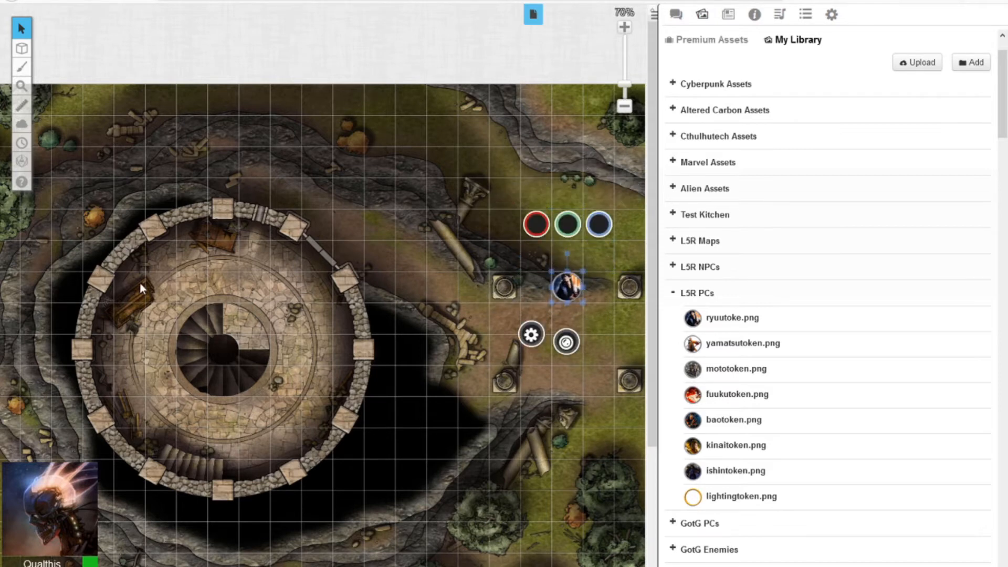
{"action": "left_click", "coordinate": [273, 224]}
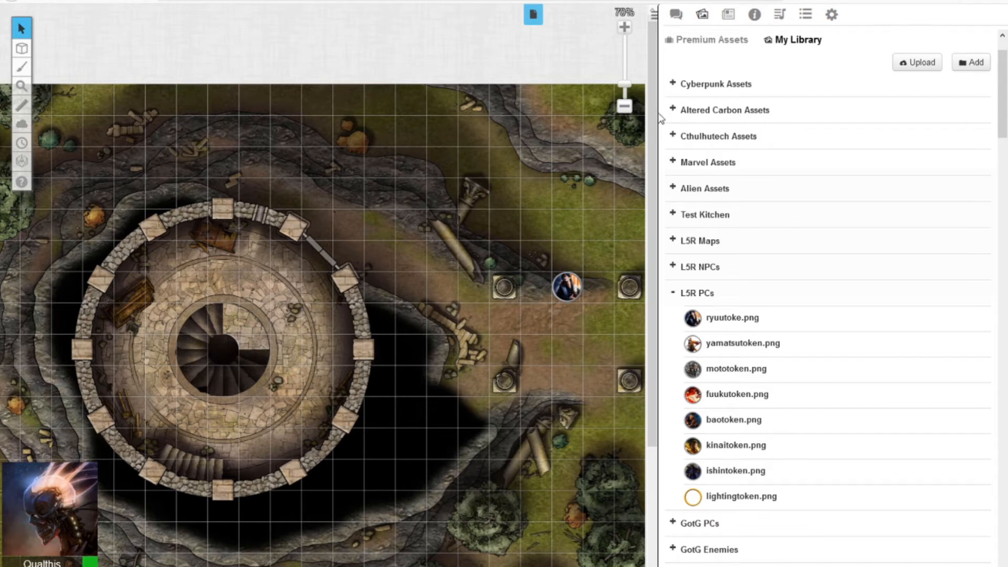
{"action": "left_click_drag", "start_coordinate": [659, 113], "coordinate": [778, 139]}
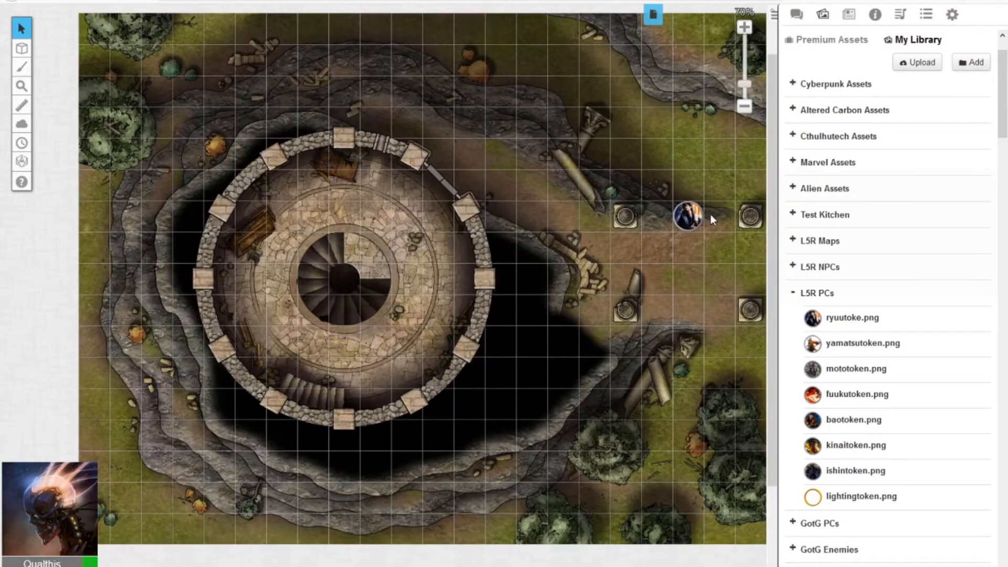
- Copy the character token and paste two duplicates to its west, one near the tower and one on the path between the pillars
{"action": "left_click", "coordinate": [691, 215]}
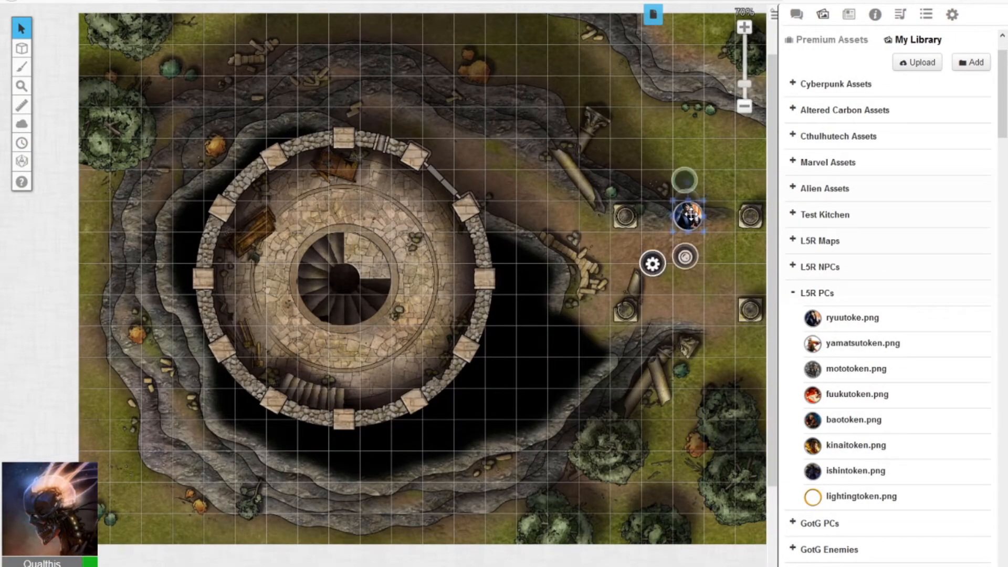
{"action": "right_click", "coordinate": [692, 215]}
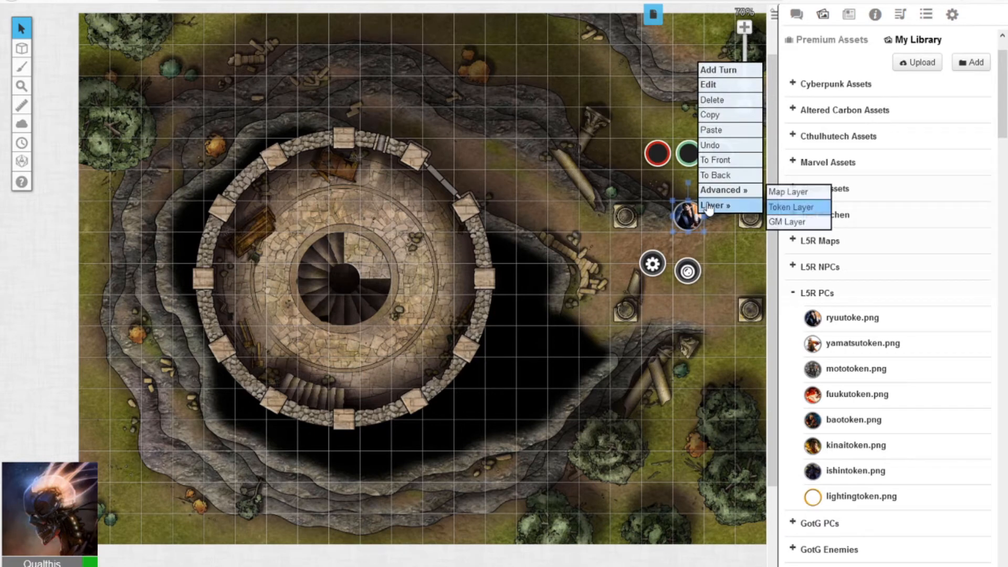
{"action": "left_click", "coordinate": [717, 115]}
{"action": "right_click", "coordinate": [545, 210]}
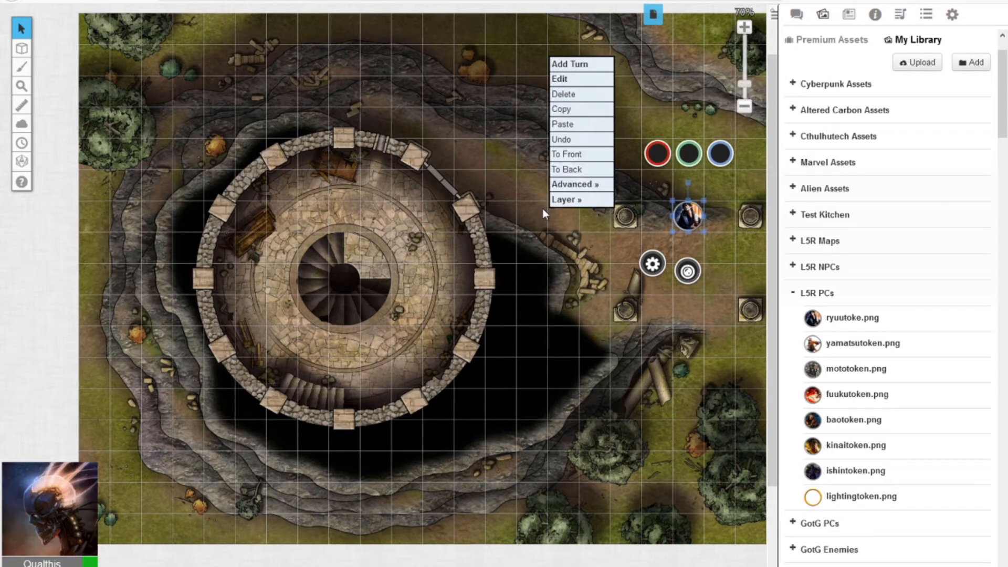
{"action": "left_click", "coordinate": [563, 125]}
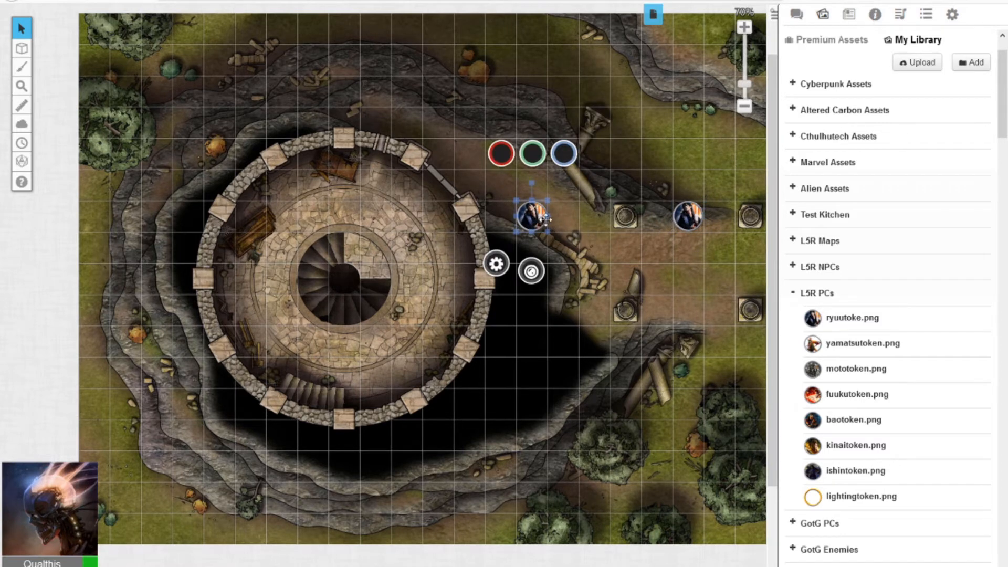
{"action": "right_click", "coordinate": [626, 264]}
{"action": "left_click", "coordinate": [664, 180]}
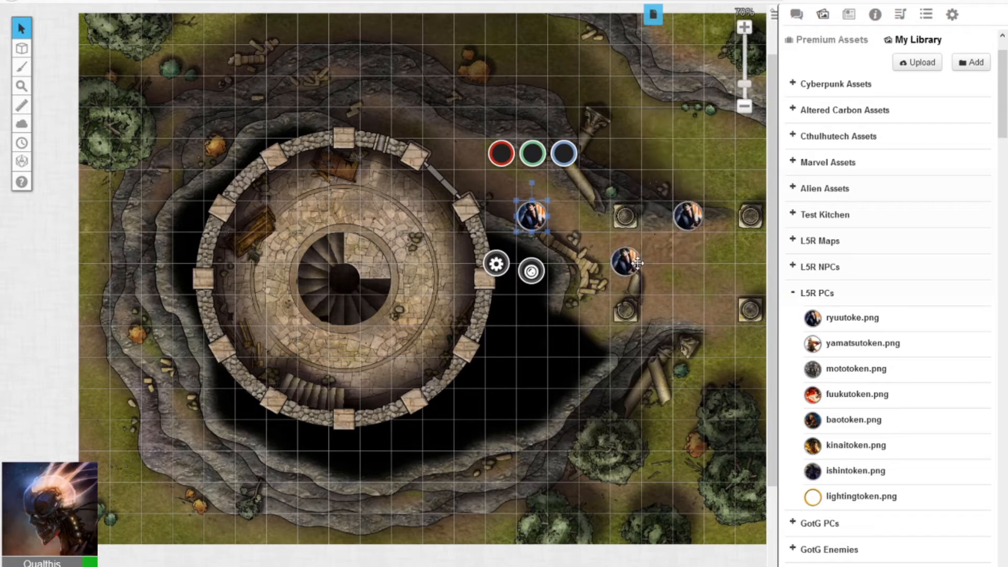
{"action": "left_click_drag", "start_coordinate": [626, 249], "coordinate": [626, 238]}
{"action": "left_click", "coordinate": [540, 257]}
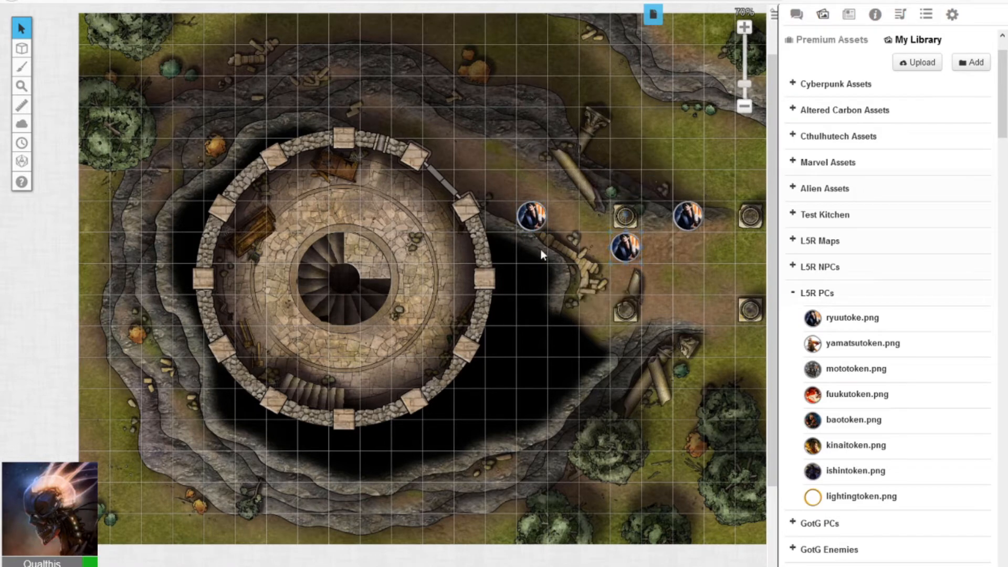
- Move both duplicate tokens inside the round tower and send the one beside the staircase to the GM Layer
{"action": "left_click_drag", "start_coordinate": [531, 214], "coordinate": [412, 190]}
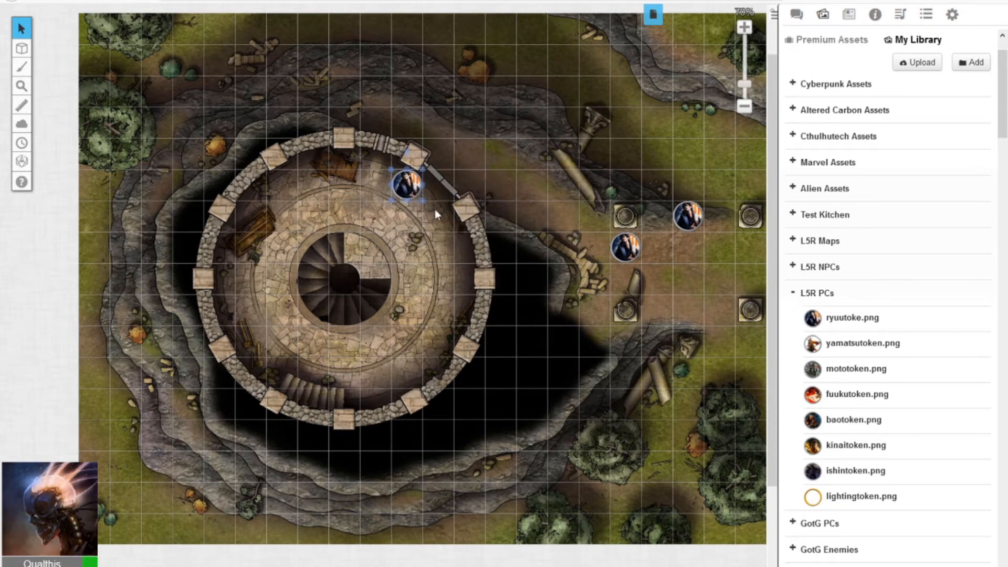
{"action": "left_click_drag", "start_coordinate": [617, 245], "coordinate": [443, 247]}
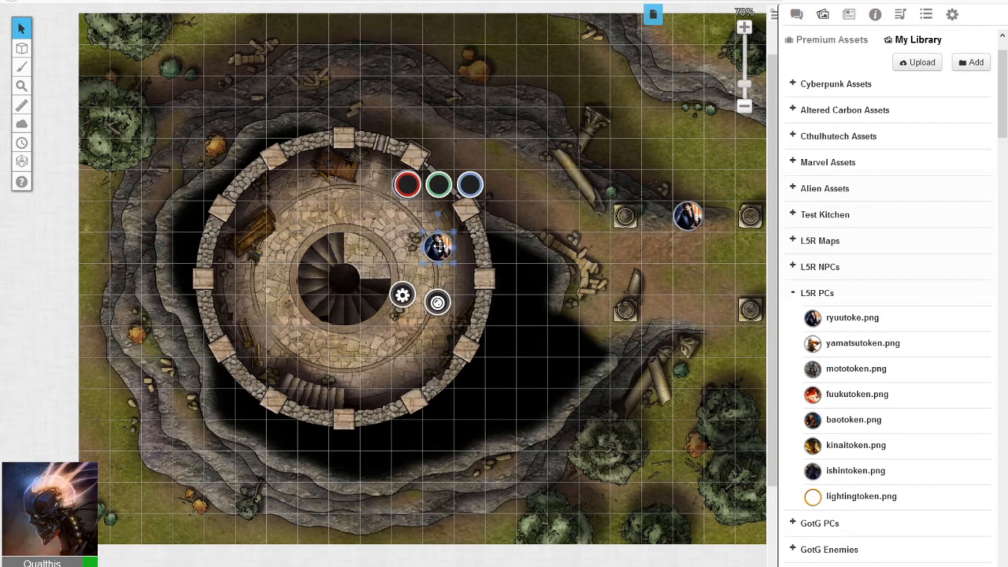
{"action": "right_click", "coordinate": [438, 246]}
{"action": "mouse_move", "coordinate": [483, 239]}
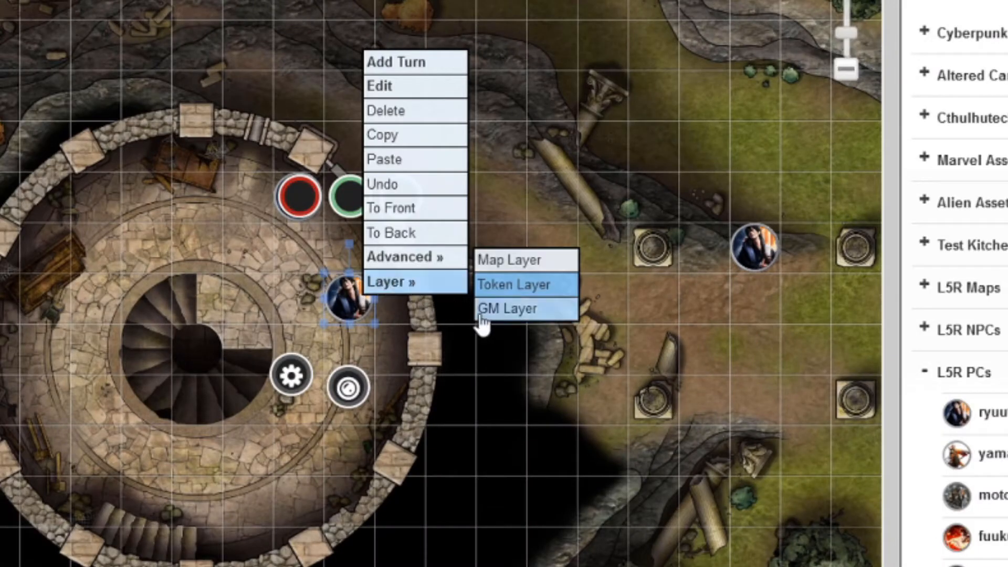
{"action": "left_click", "coordinate": [488, 312]}
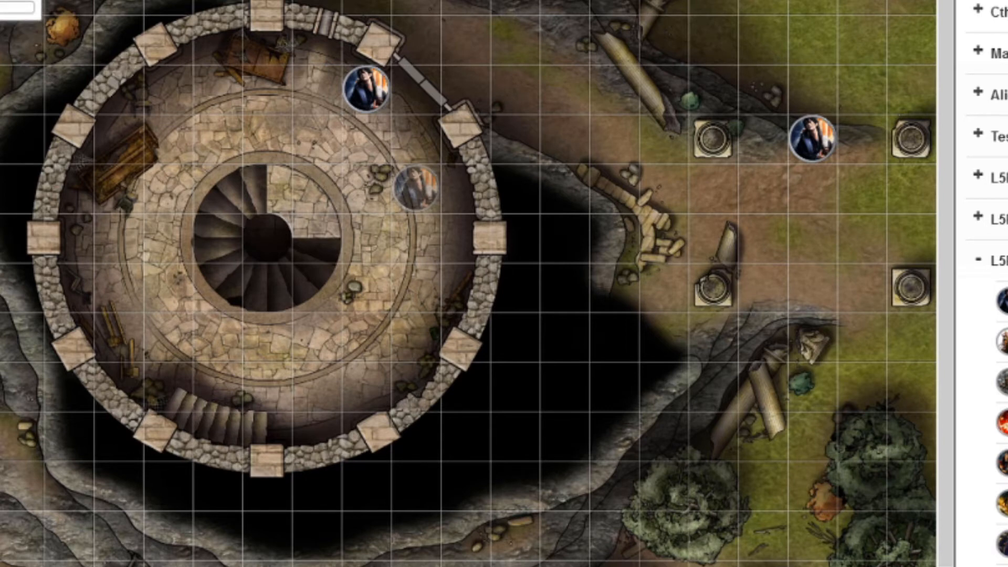
{"action": "left_click", "coordinate": [412, 178]}
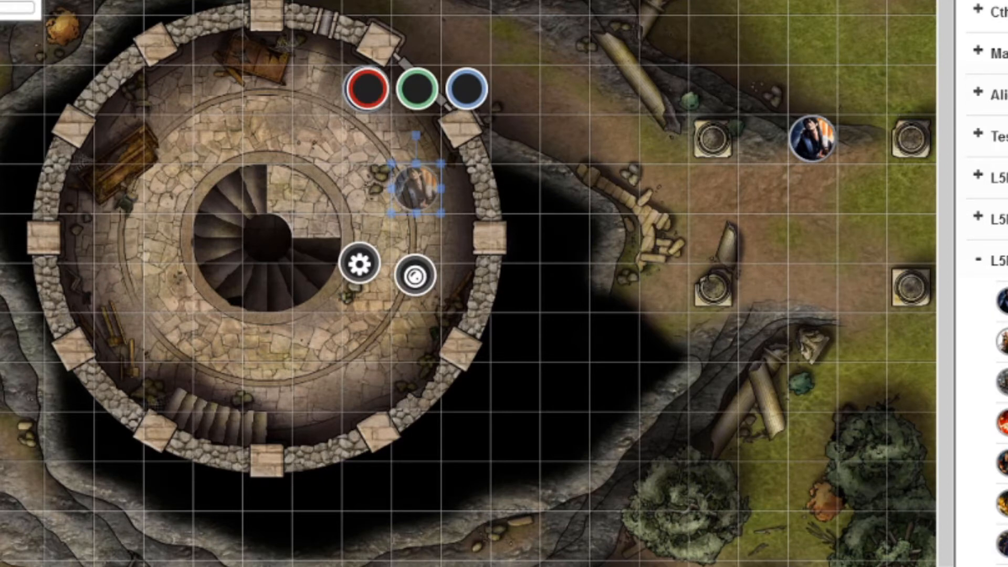
{"action": "left_click", "coordinate": [422, 227]}
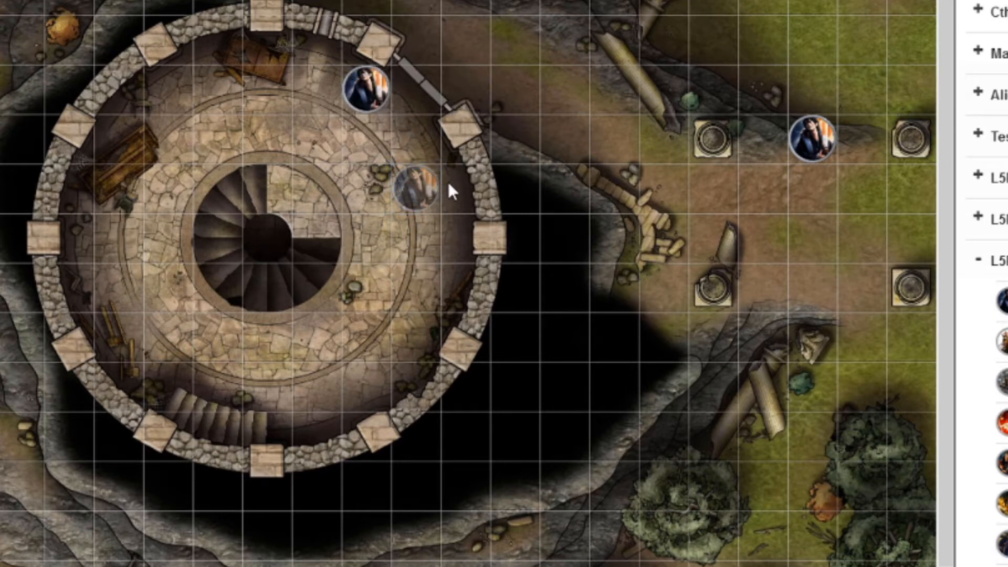
{"action": "left_click_drag", "start_coordinate": [383, 155], "coordinate": [433, 205]}
{"action": "left_click_drag", "start_coordinate": [385, 152], "coordinate": [479, 229]}
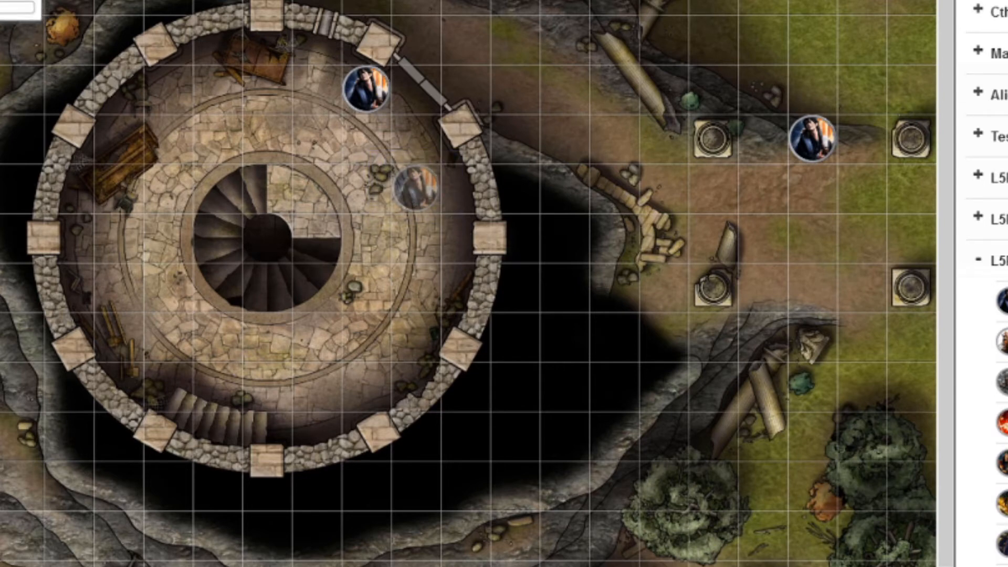
- Return the semi-transparent token beside the tower's staircase from the GM Layer to the Objects & Tokens layer
{"action": "mouse_move", "coordinate": [415, 188]}
{"action": "left_mouse_down"}
{"action": "mouse_move", "coordinate": [370, 189]}
{"action": "mouse_move", "coordinate": [419, 183]}
{"action": "left_mouse_up"}
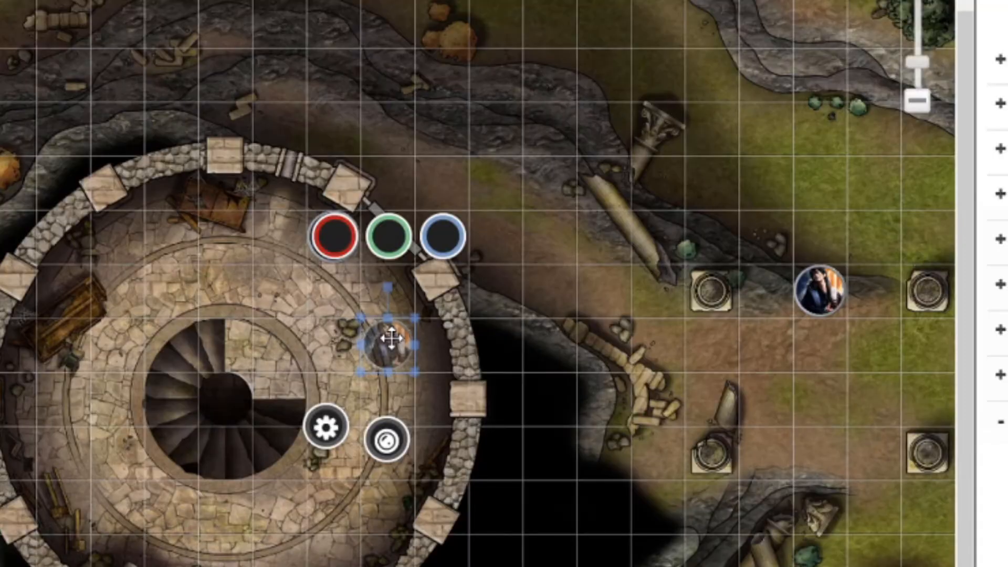
{"action": "right_click", "coordinate": [419, 183]}
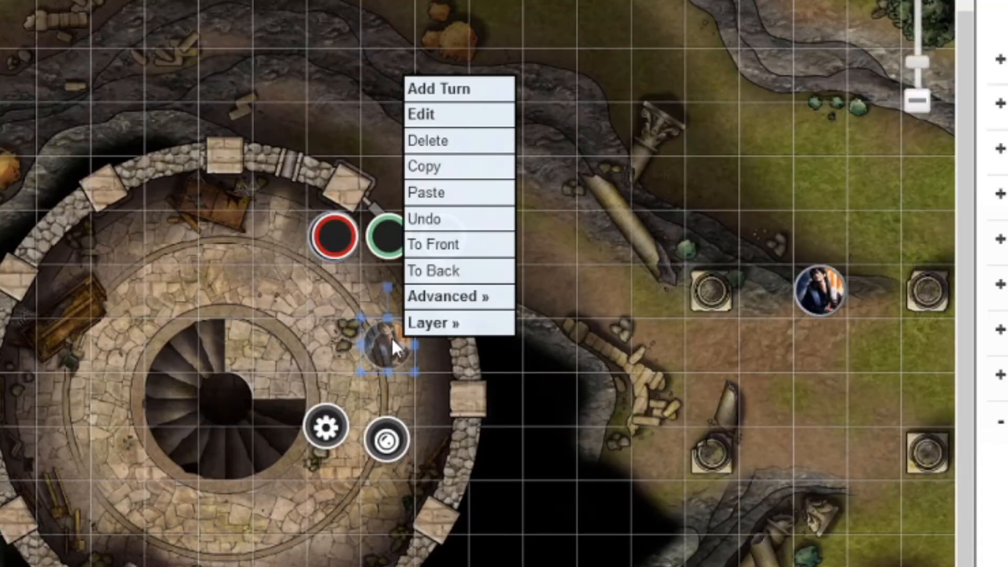
{"action": "mouse_move", "coordinate": [481, 171]}
{"action": "left_click", "coordinate": [537, 328]}
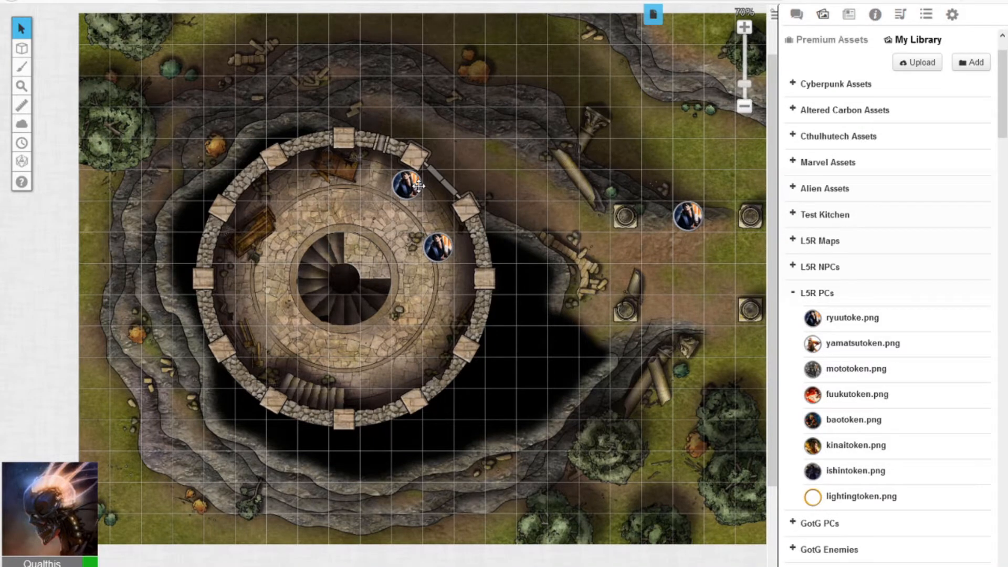
- Examine the Represents Character, Controlled By and additional general options in the settings of the token between the pillars, and close without saving
{"action": "left_click", "coordinate": [688, 212]}
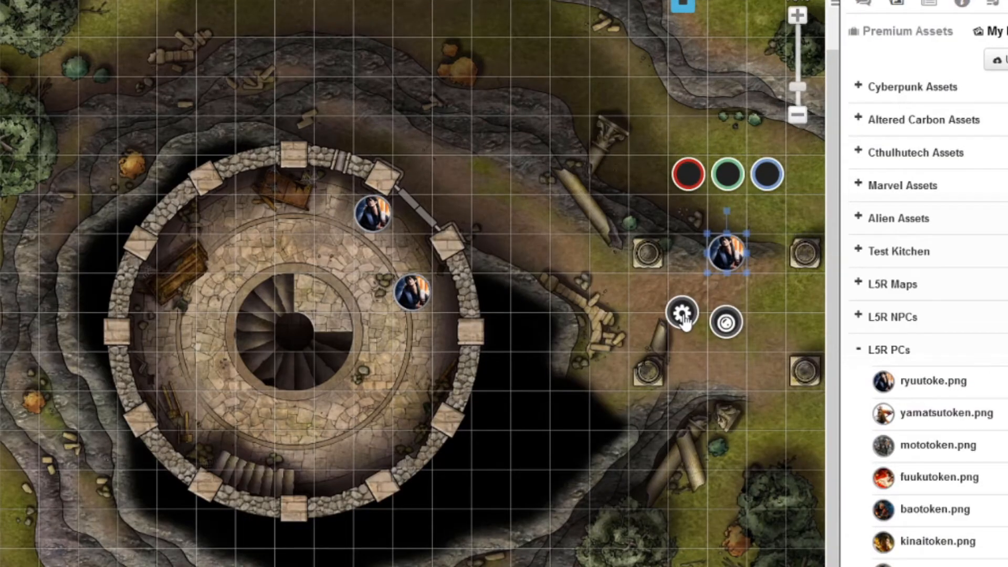
{"action": "left_click", "coordinate": [682, 315]}
{"action": "left_click", "coordinate": [752, 37]}
{"action": "left_click", "coordinate": [682, 314]}
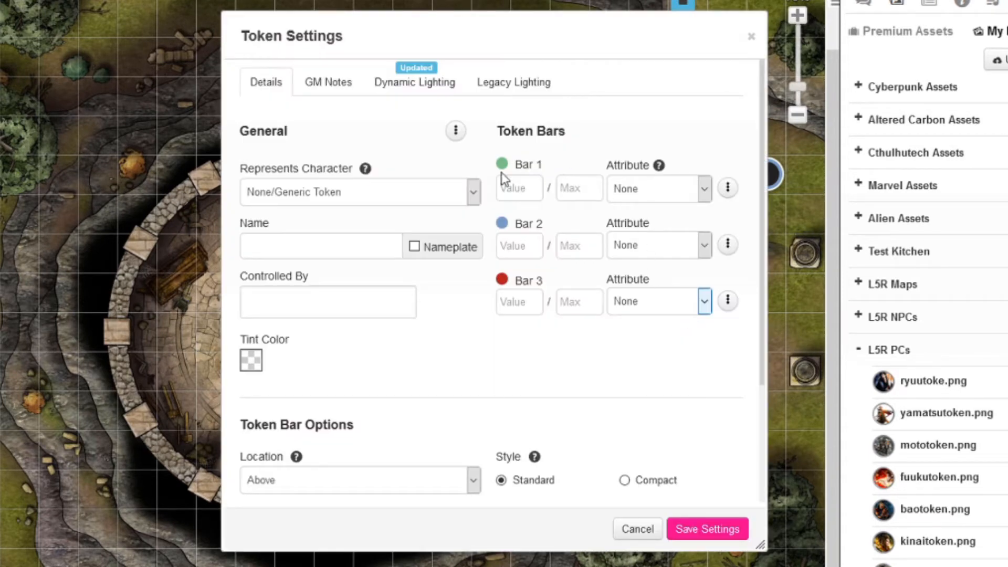
{"action": "left_click", "coordinate": [472, 195]}
{"action": "left_click", "coordinate": [393, 307]}
{"action": "left_click", "coordinate": [455, 310]}
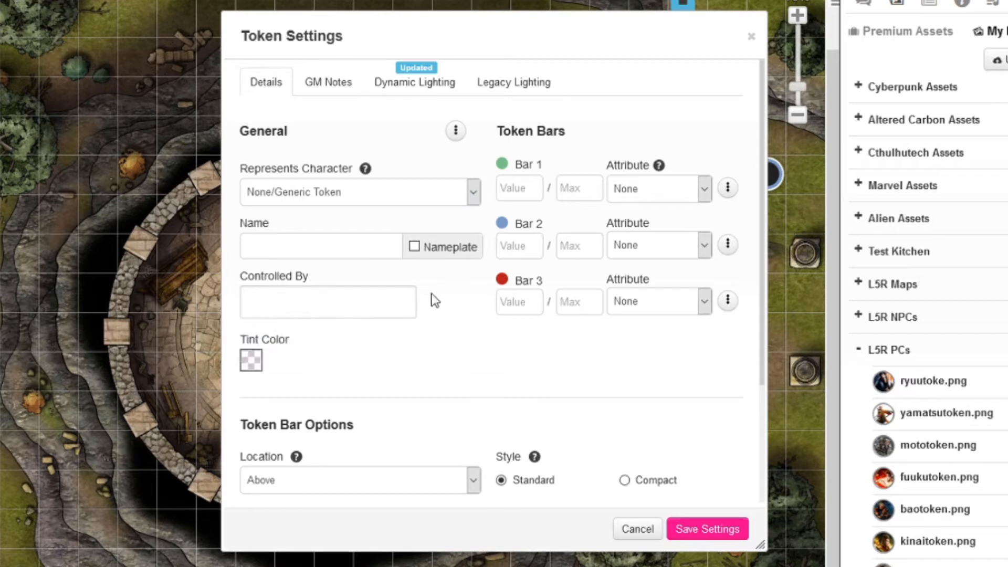
{"action": "left_click", "coordinate": [364, 295]}
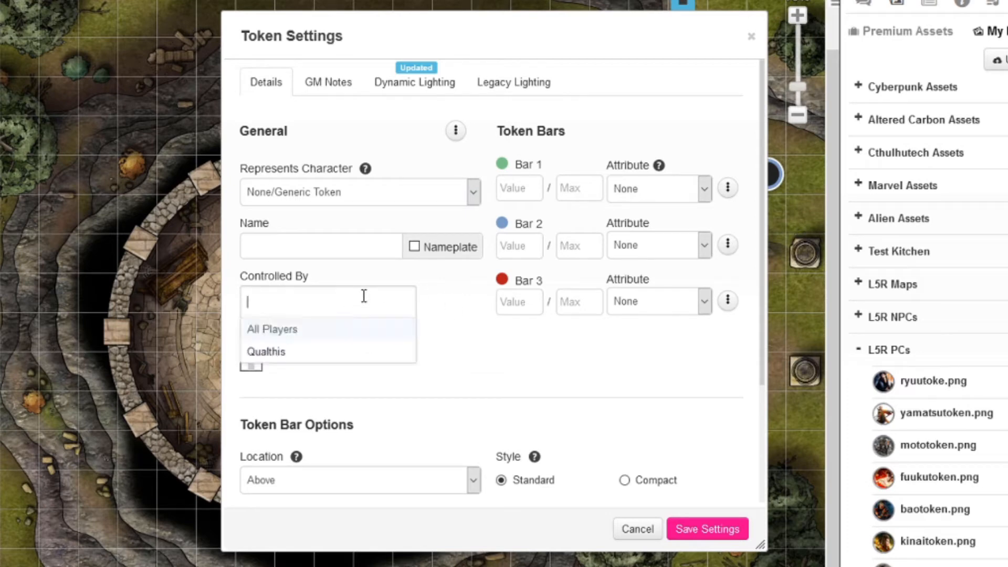
{"action": "left_click", "coordinate": [472, 321]}
{"action": "left_click", "coordinate": [456, 130]}
{"action": "left_click", "coordinate": [733, 348]}
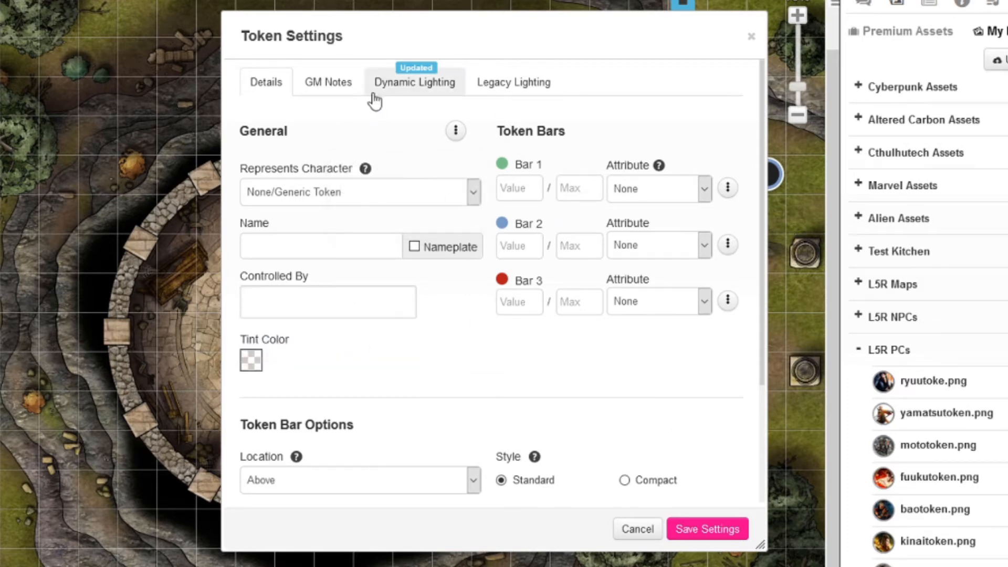
{"action": "left_click", "coordinate": [639, 530]}
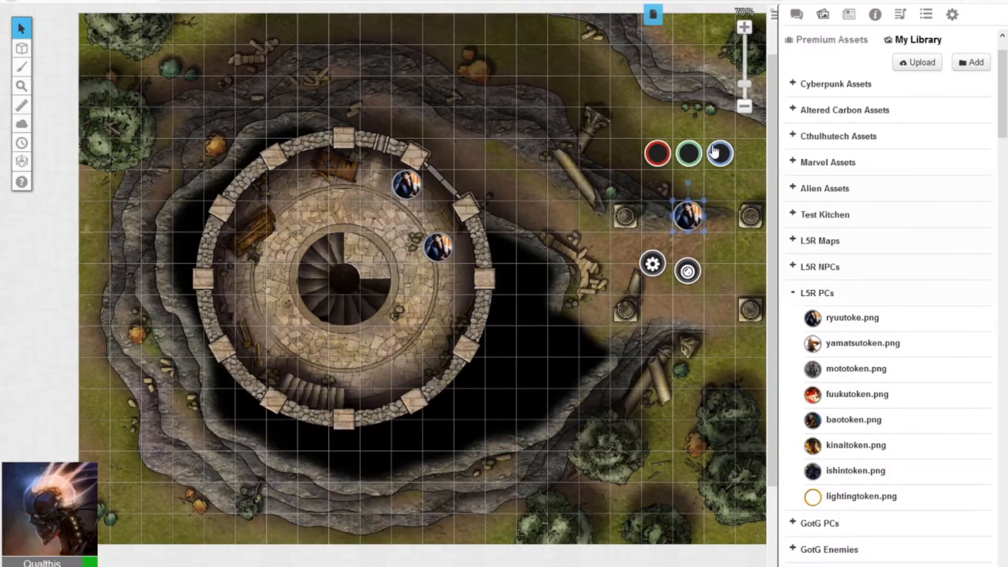
- Create a journal folder named Characters and add a new character inside it
{"action": "left_click", "coordinate": [849, 15]}
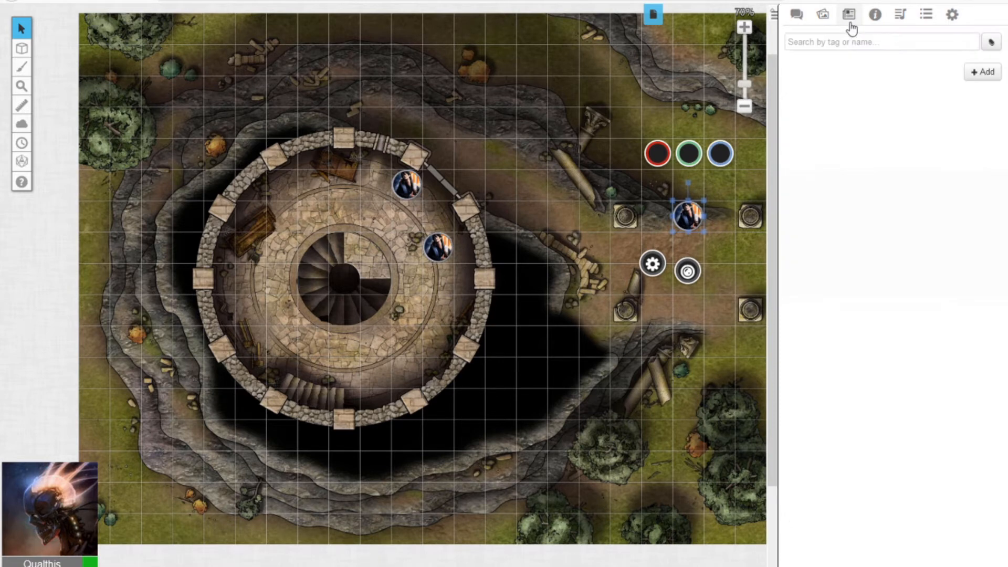
{"action": "left_click", "coordinate": [980, 79]}
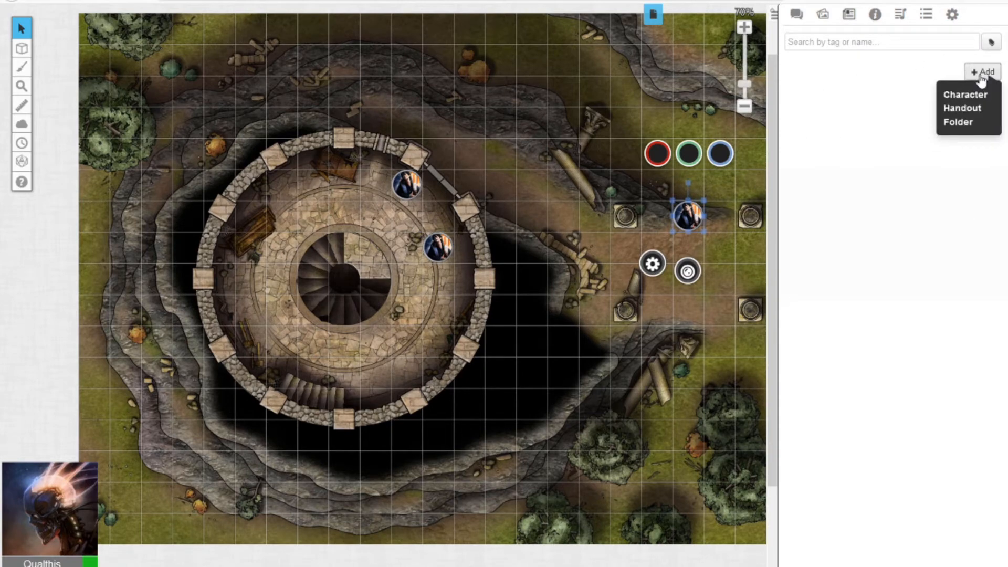
{"action": "left_click", "coordinate": [961, 123]}
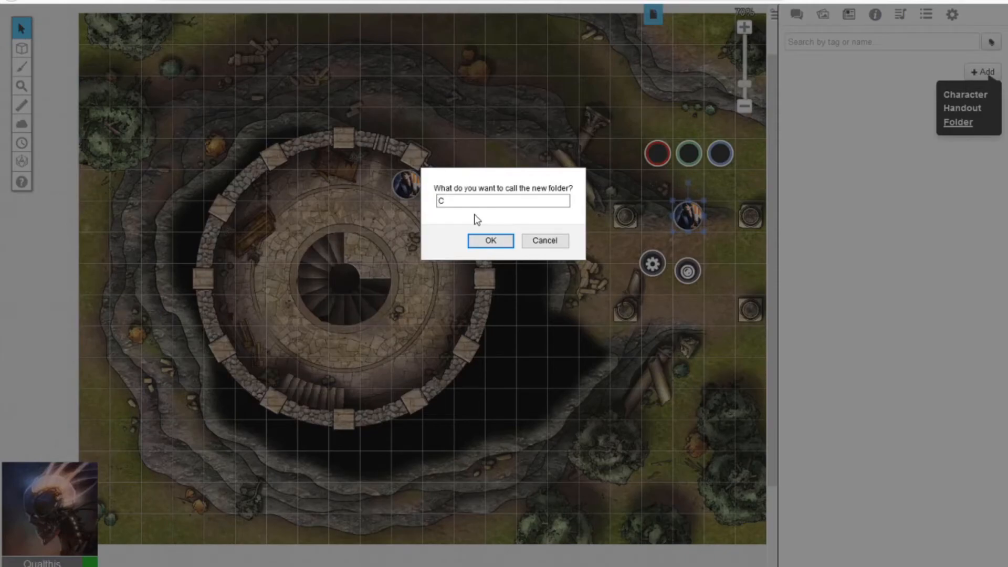
{"action": "key", "text": "Return"}
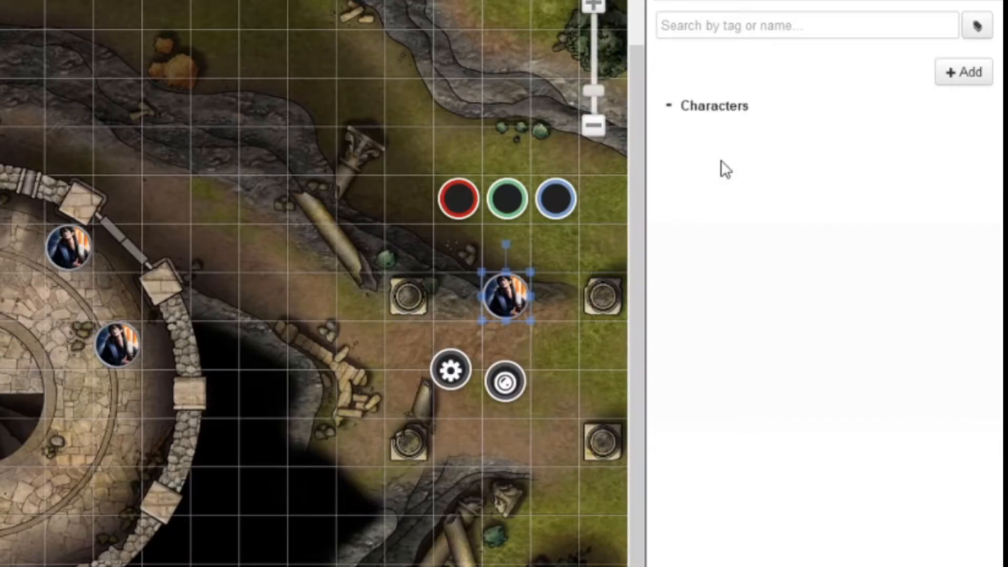
{"action": "left_click", "coordinate": [829, 95]}
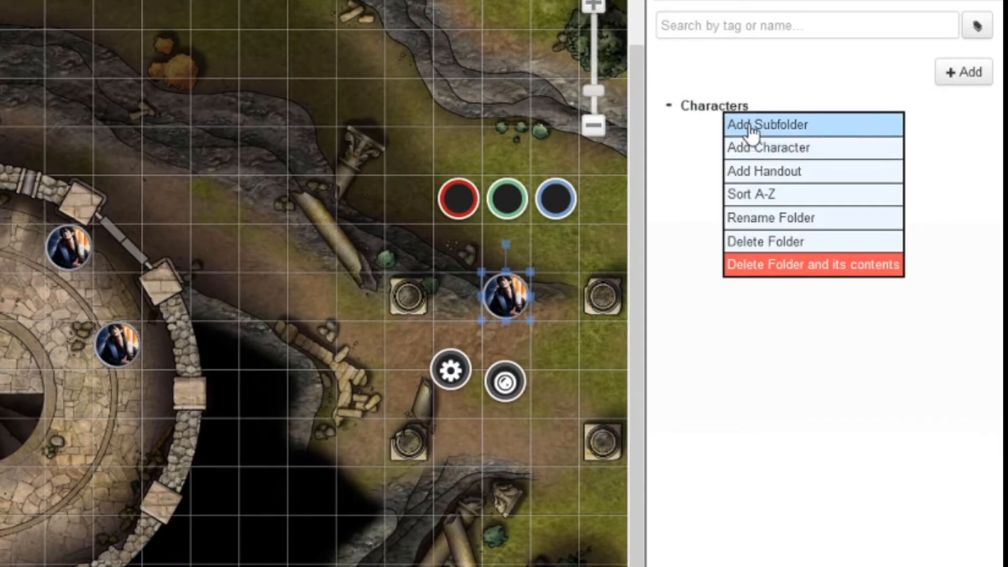
{"action": "left_click", "coordinate": [765, 148]}
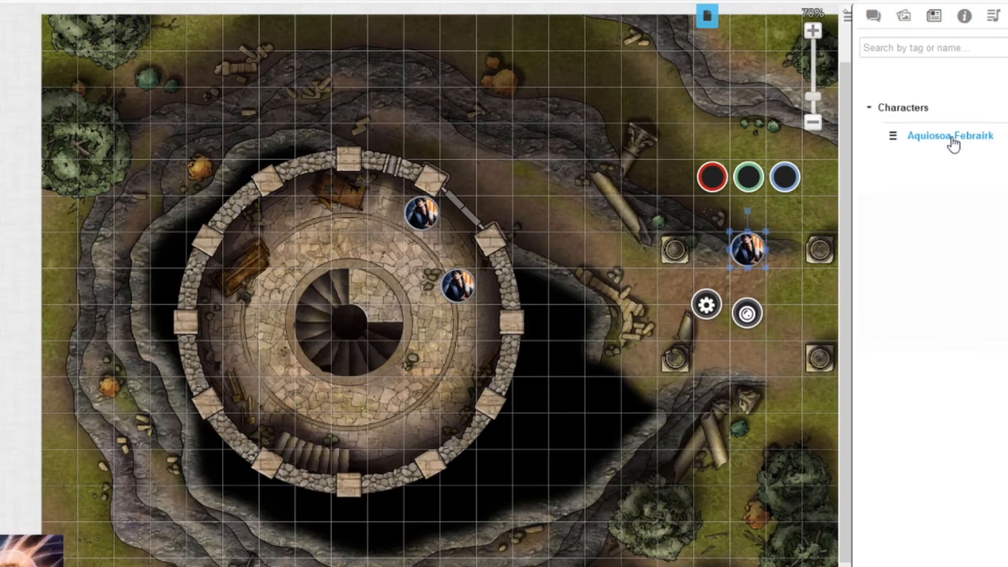
- Edit the new character so that the GM's own player account has it in its journal and can edit and control it
{"action": "left_click", "coordinate": [864, 119]}
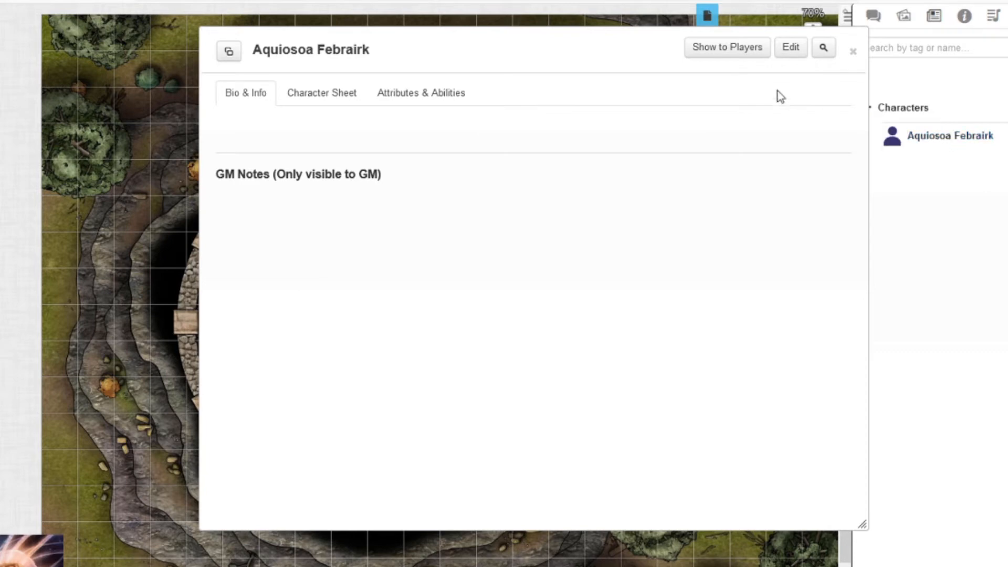
{"action": "left_click", "coordinate": [790, 55]}
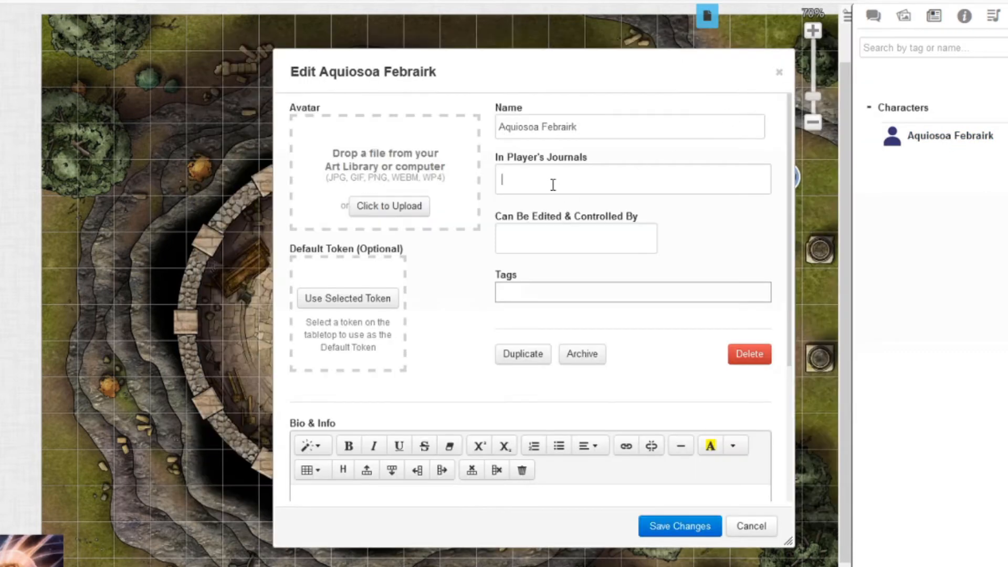
{"action": "left_click", "coordinate": [554, 181]}
{"action": "left_click", "coordinate": [546, 227]}
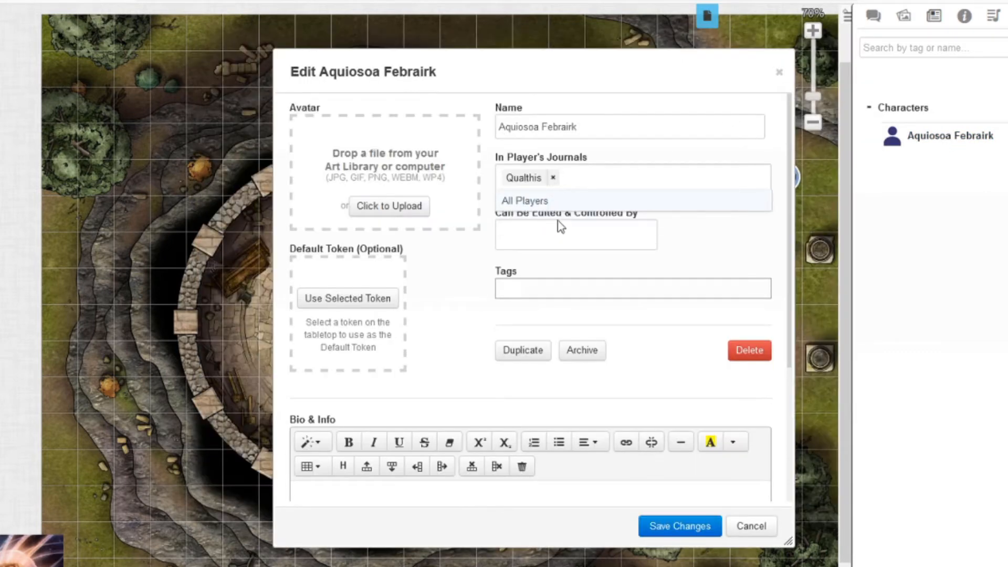
{"action": "left_click", "coordinate": [563, 234]}
{"action": "left_click", "coordinate": [524, 281]}
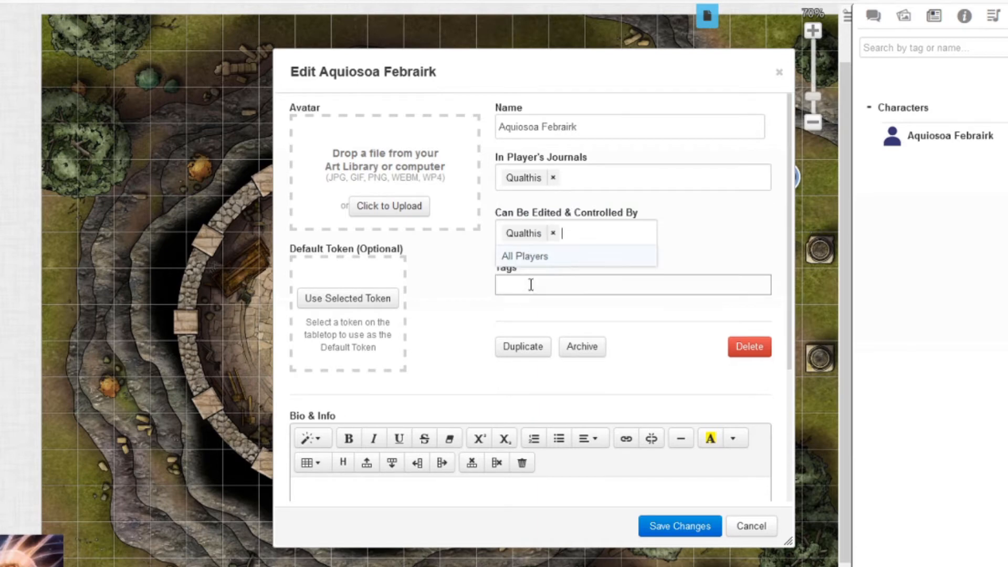
{"action": "left_click", "coordinate": [718, 214]}
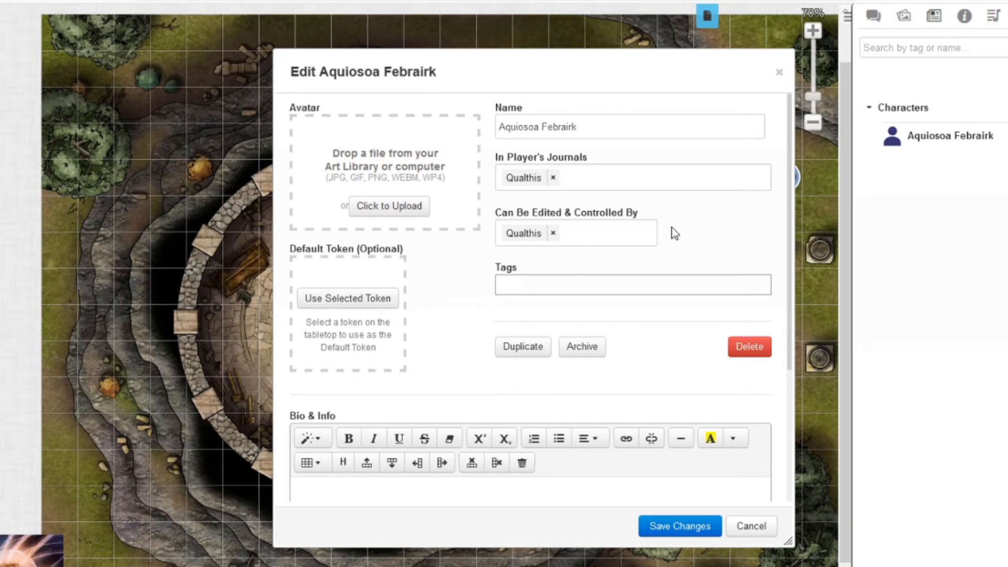
- Assign the selected token between the pillars as the character's default token and save the changes
{"action": "left_click_drag", "start_coordinate": [630, 71], "coordinate": [395, 78]}
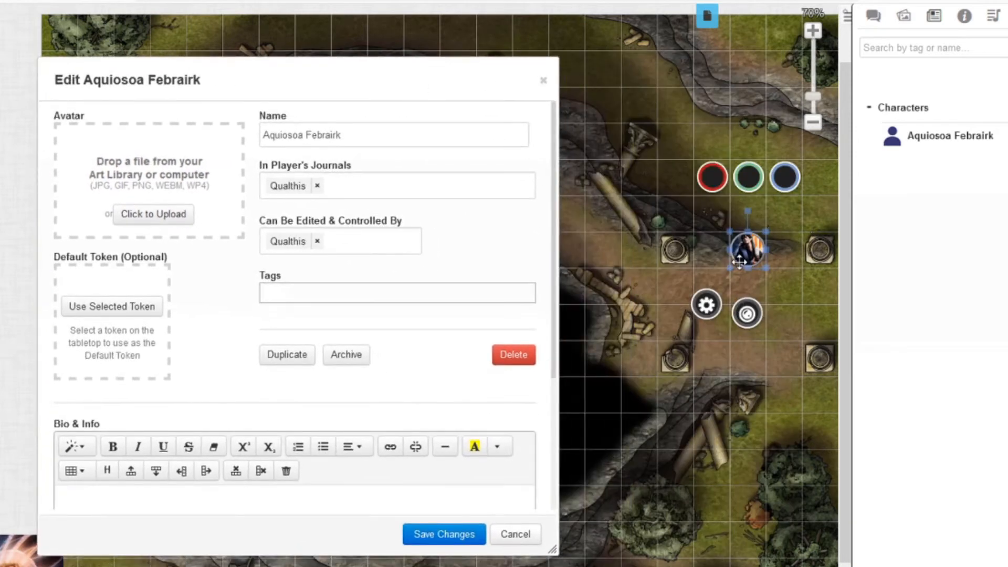
{"action": "left_click", "coordinate": [108, 309]}
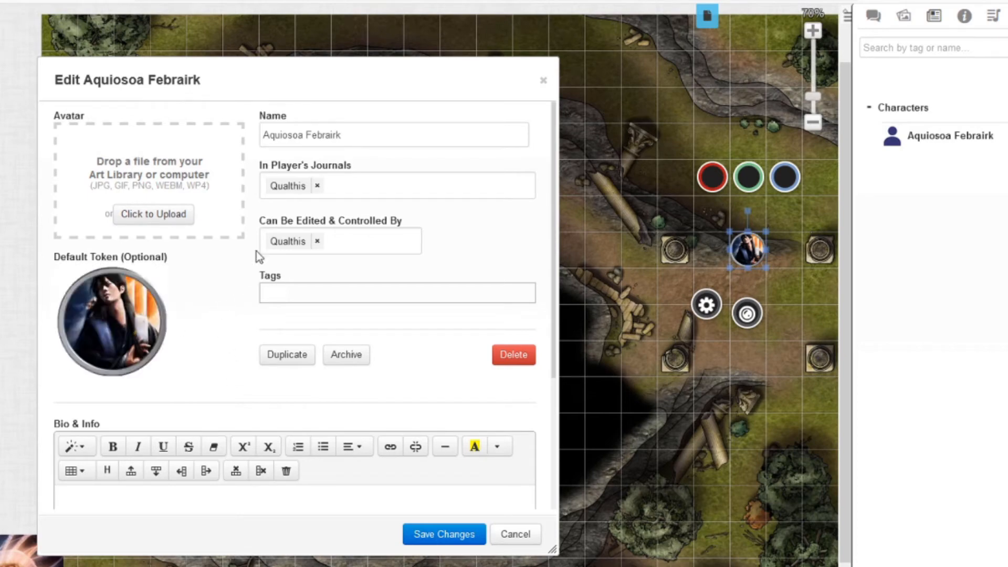
{"action": "left_click", "coordinate": [462, 536]}
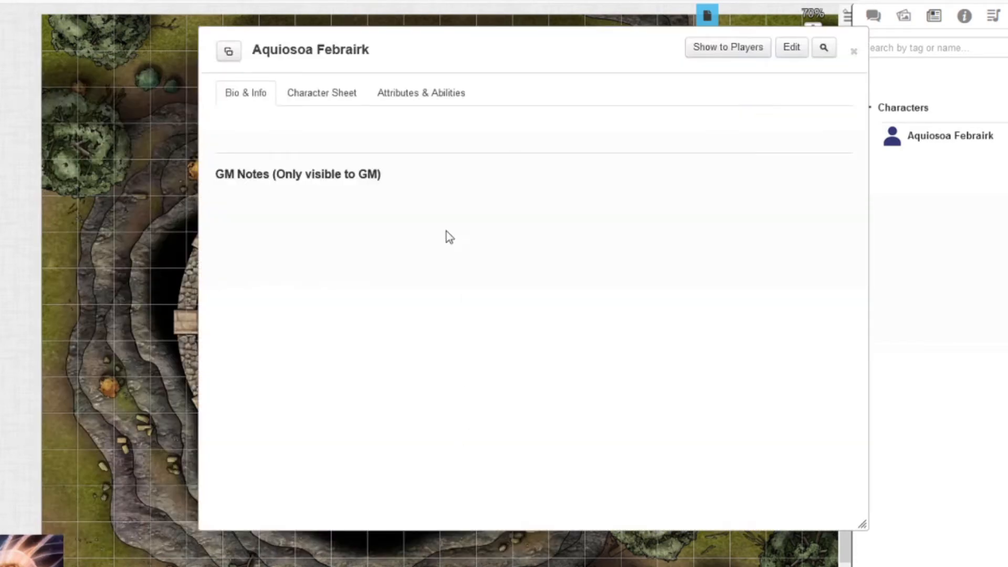
- Start the D&D character sheet with direct editing and set the class to Fighter
{"action": "left_click", "coordinate": [315, 98]}
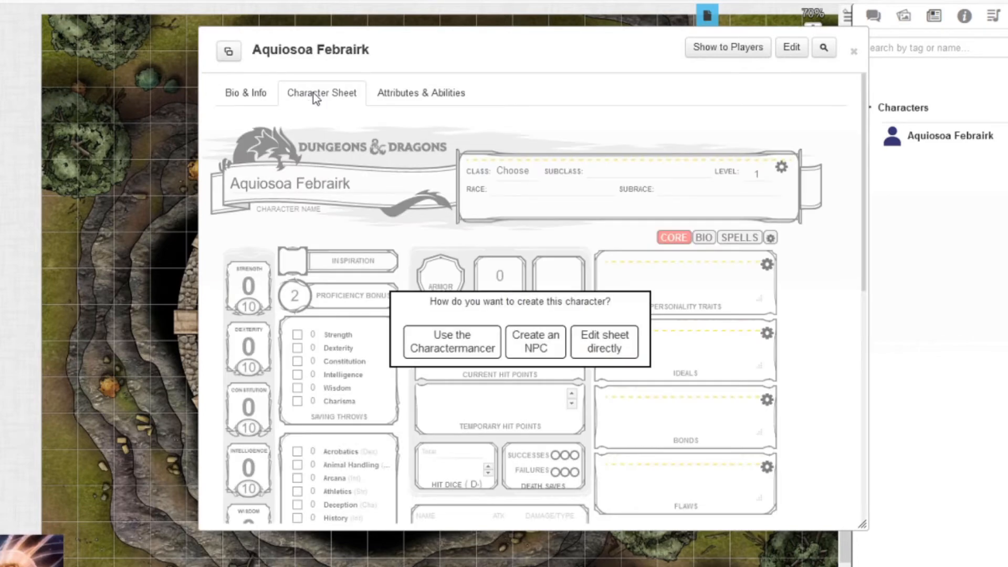
{"action": "left_click", "coordinate": [605, 342]}
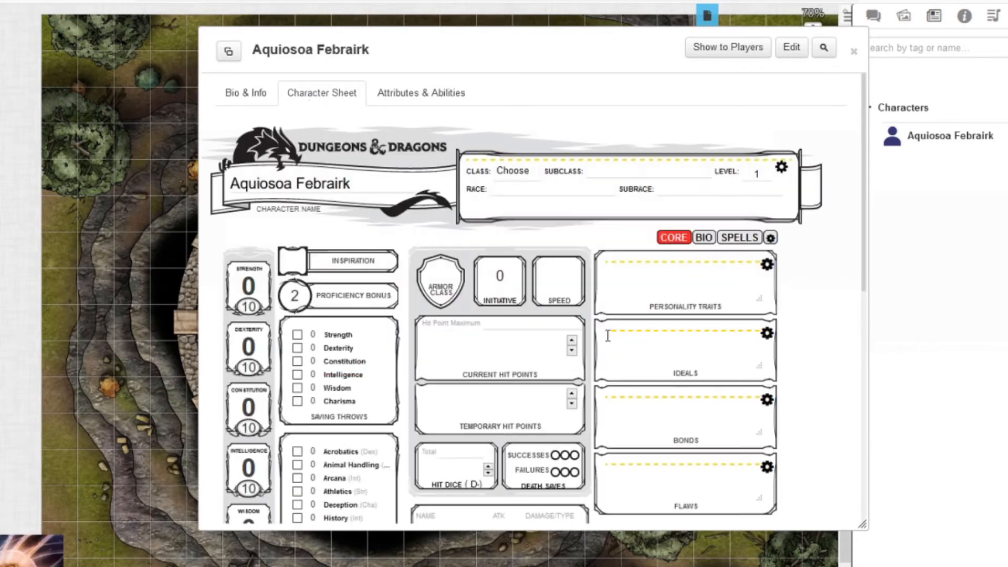
{"action": "scroll", "coordinate": [531, 107], "scroll_direction": "down", "scroll_amount": 2}
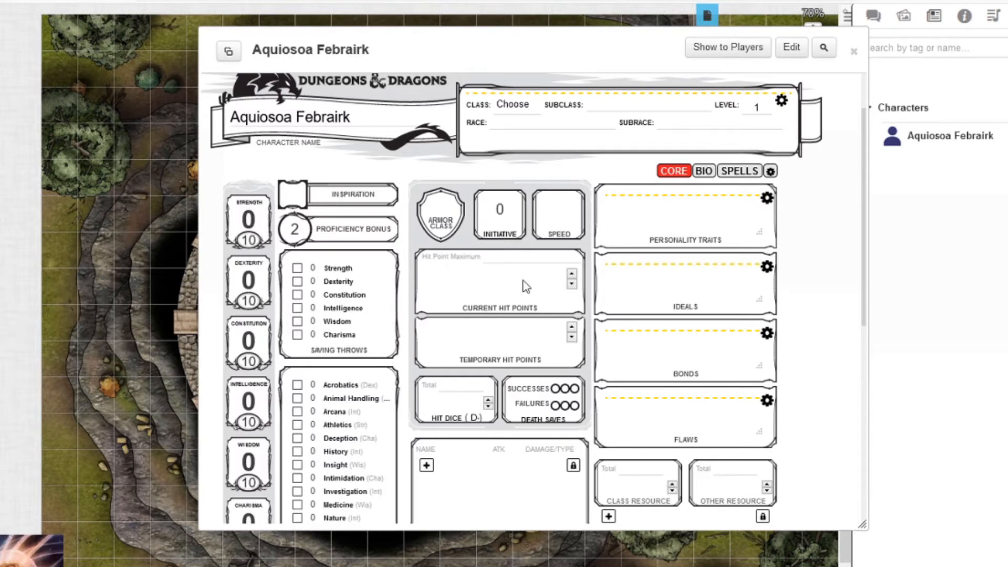
{"action": "left_click", "coordinate": [523, 239]}
{"action": "left_click", "coordinate": [602, 107]}
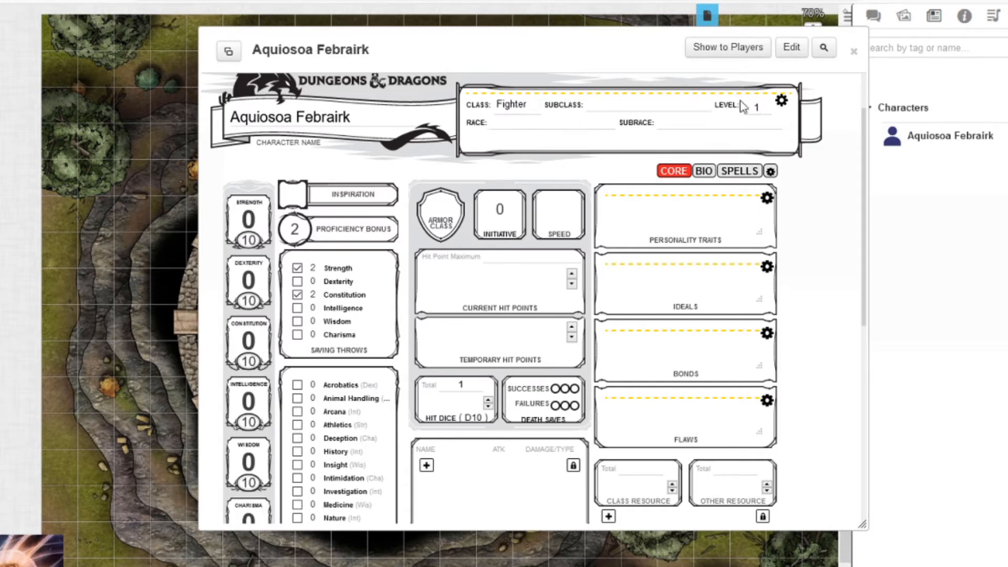
{"action": "left_click", "coordinate": [781, 102]}
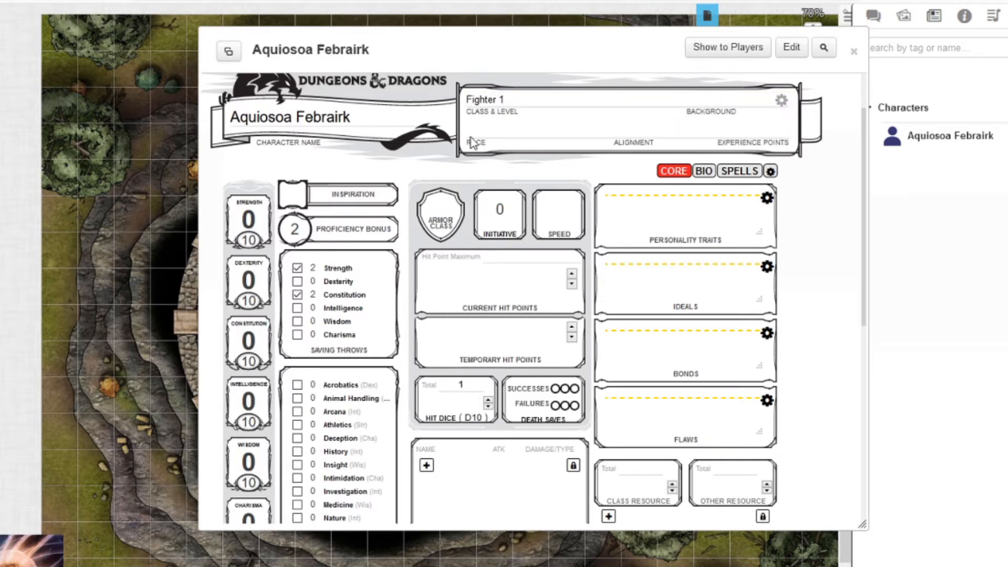
{"action": "left_click", "coordinate": [625, 137]}
- Set the character's Constitution score to 12 and move the sheet window clear of the sidebar
{"action": "scroll", "coordinate": [294, 214], "scroll_direction": "down", "scroll_amount": 3}
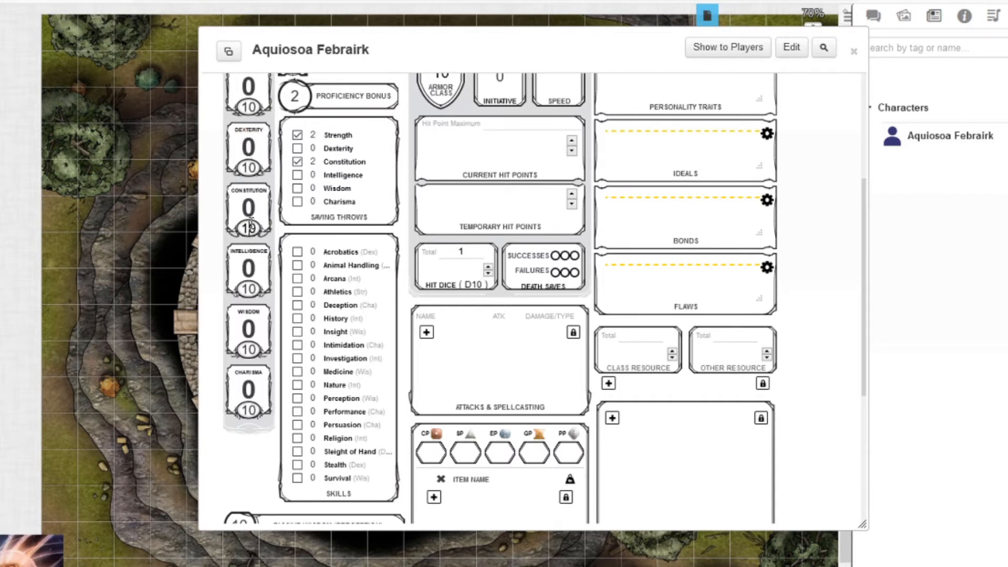
{"action": "left_click_drag", "start_coordinate": [254, 221], "coordinate": [239, 220]}
{"action": "type", "text": "12"}
{"action": "key", "text": "Return"}
{"action": "scroll", "coordinate": [341, 315], "scroll_direction": "up", "scroll_amount": 1}
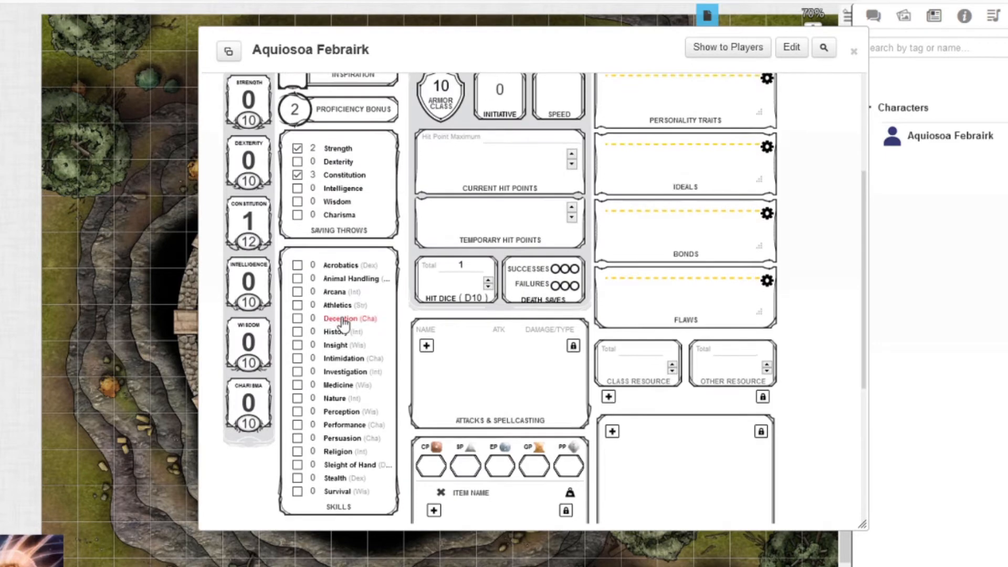
{"action": "scroll", "coordinate": [342, 321], "scroll_direction": "up", "scroll_amount": 3}
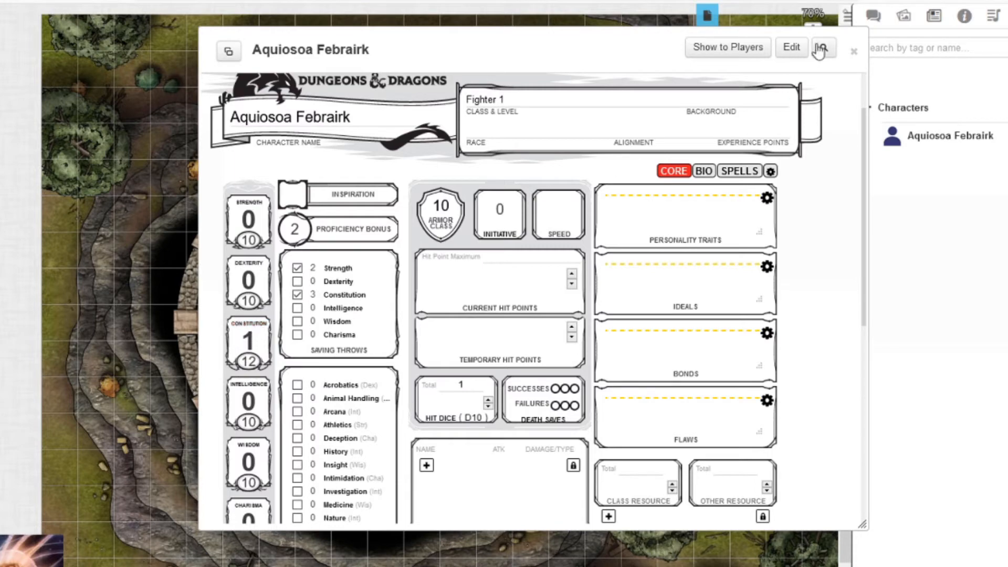
{"action": "left_click_drag", "start_coordinate": [615, 42], "coordinate": [492, 63]}
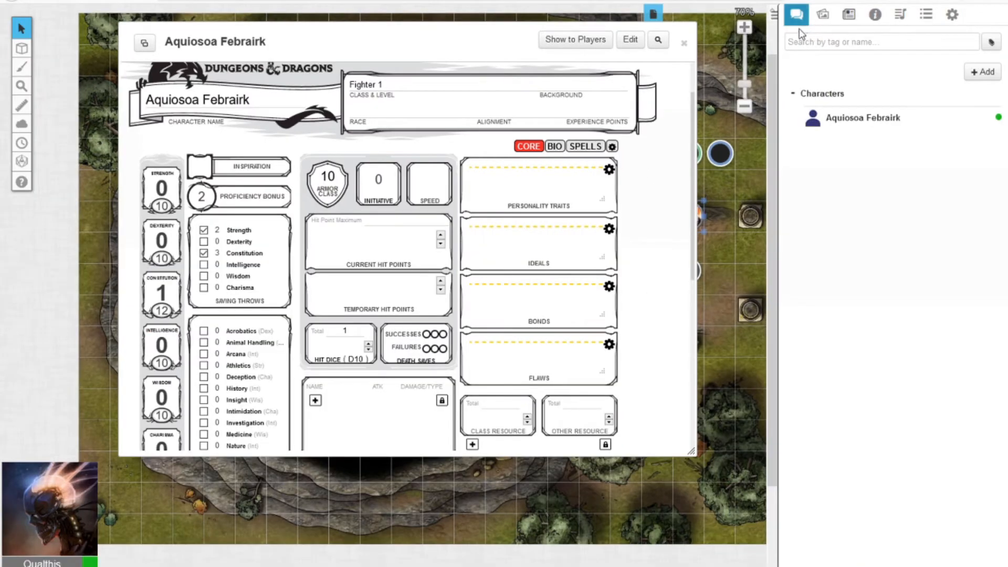
- Show the chat log and examine both results of the Constitution roll
{"action": "left_click", "coordinate": [797, 15]}
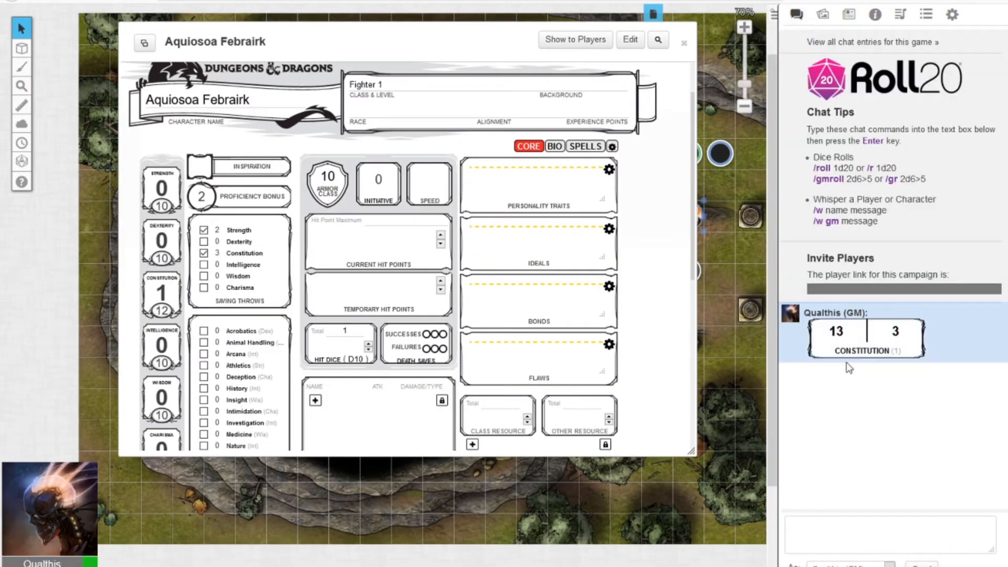
{"action": "mouse_move", "coordinate": [899, 334]}
{"action": "mouse_move", "coordinate": [843, 334]}
- Add a blank item row to the character's equipment list
{"action": "scroll", "coordinate": [394, 294], "scroll_direction": "down", "scroll_amount": 3}
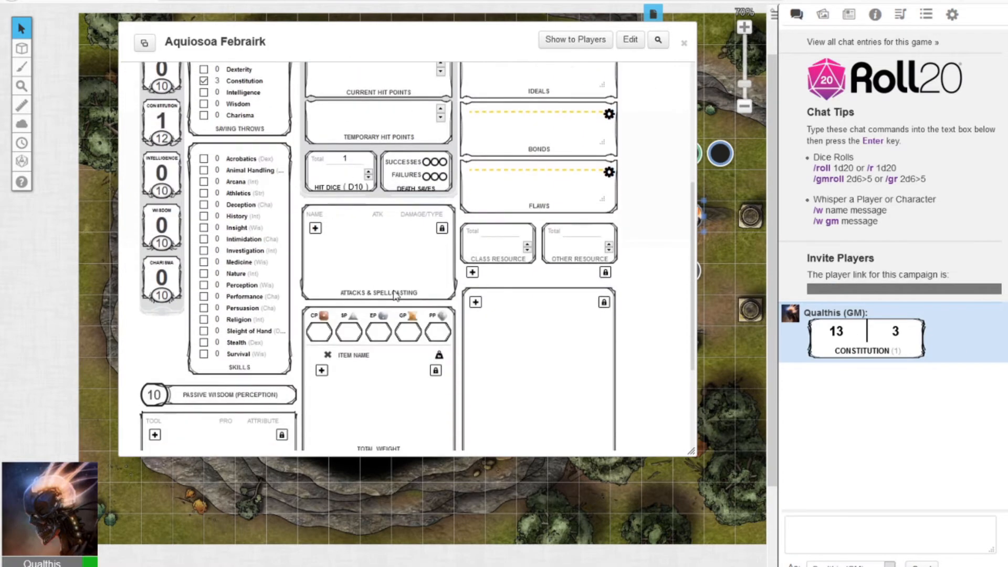
{"action": "scroll", "coordinate": [395, 294], "scroll_direction": "down", "scroll_amount": 3}
{"action": "left_click", "coordinate": [322, 219]}
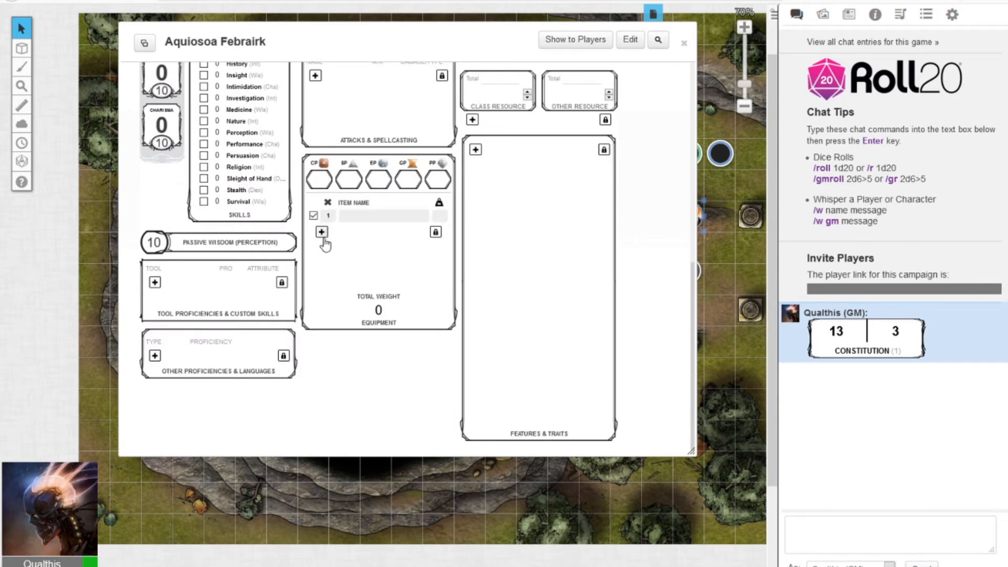
- Add an attack named Sword with 1d6 damage under Attacks & Spellcasting and close its editing view
{"action": "scroll", "coordinate": [349, 332], "scroll_direction": "up", "scroll_amount": 2}
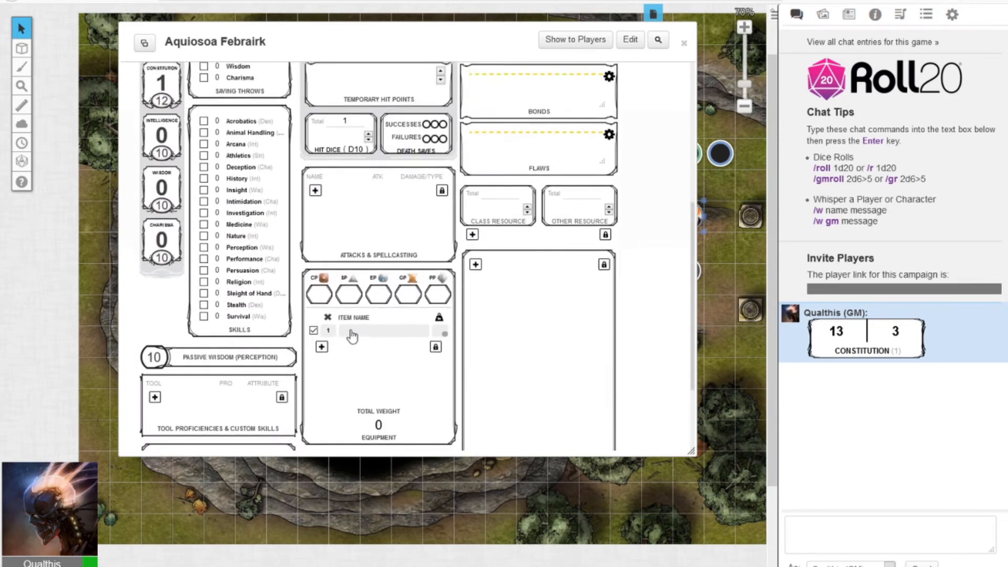
{"action": "left_click", "coordinate": [315, 191]}
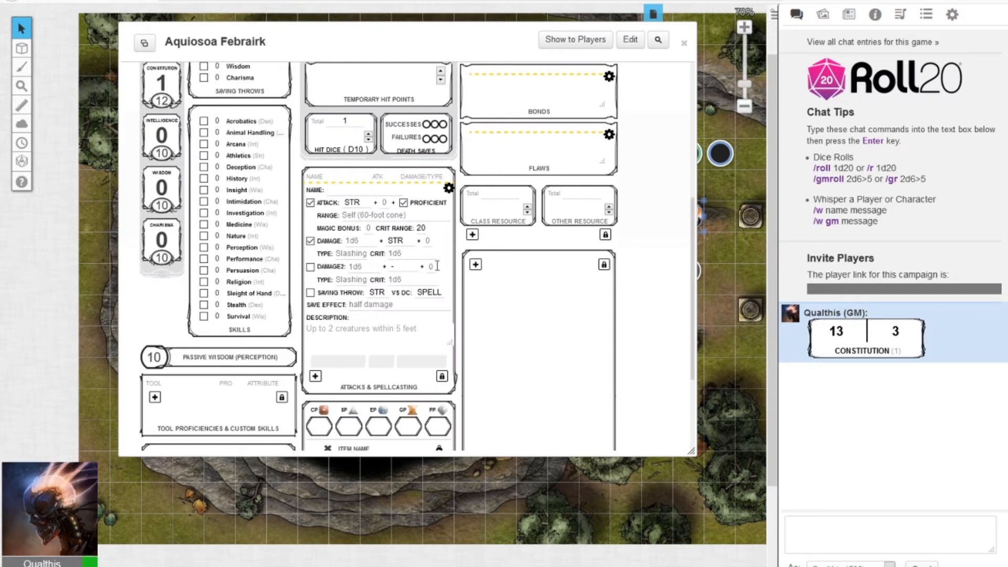
{"action": "type", "text": "Sword"}
{"action": "left_click", "coordinate": [356, 237]}
{"action": "left_click", "coordinate": [448, 188]}
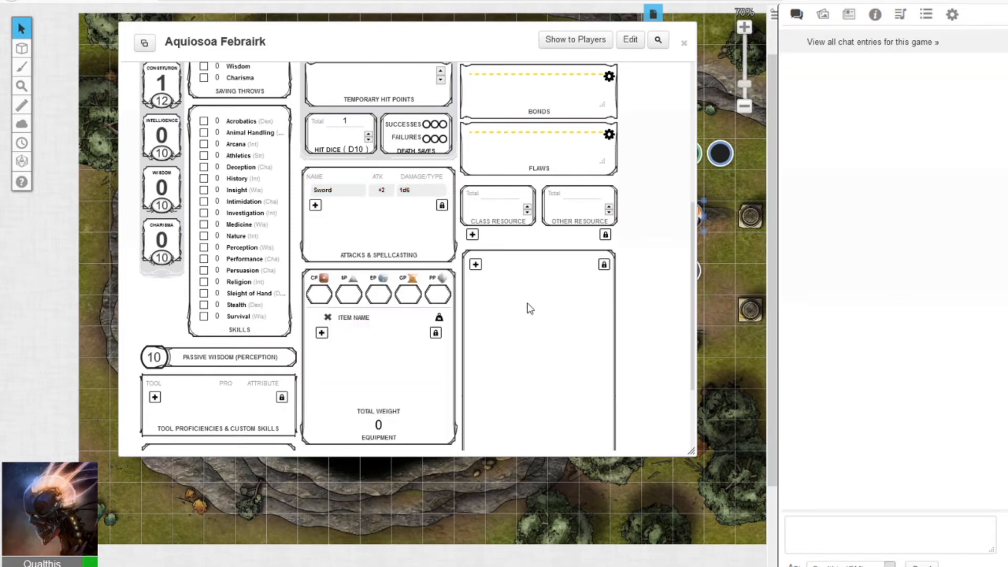
- Roll the Sword attack from the character sheet into the chat
{"action": "scroll", "coordinate": [543, 321], "scroll_direction": "up", "scroll_amount": 5}
{"action": "scroll", "coordinate": [418, 296], "scroll_direction": "down", "scroll_amount": 2}
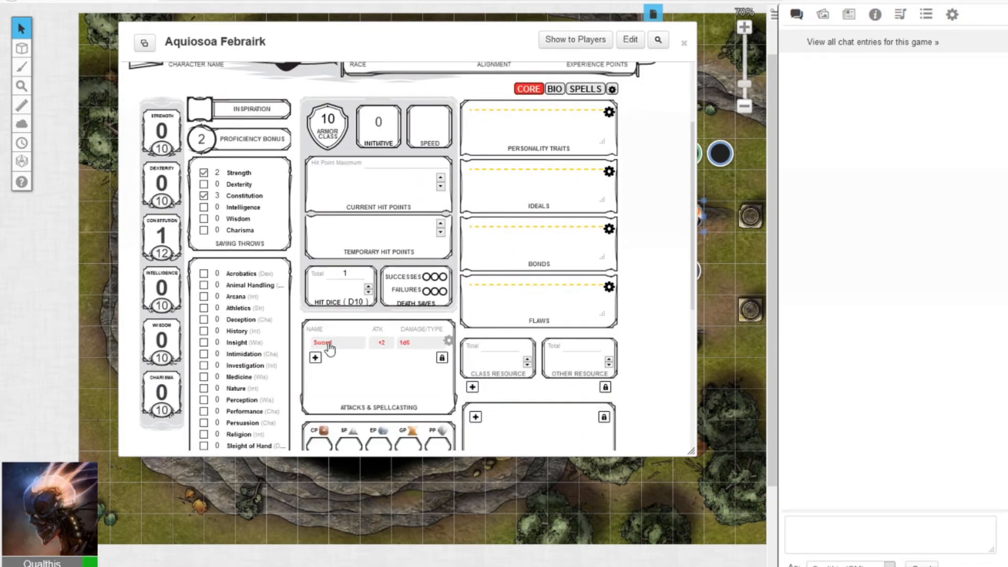
{"action": "left_click", "coordinate": [327, 343]}
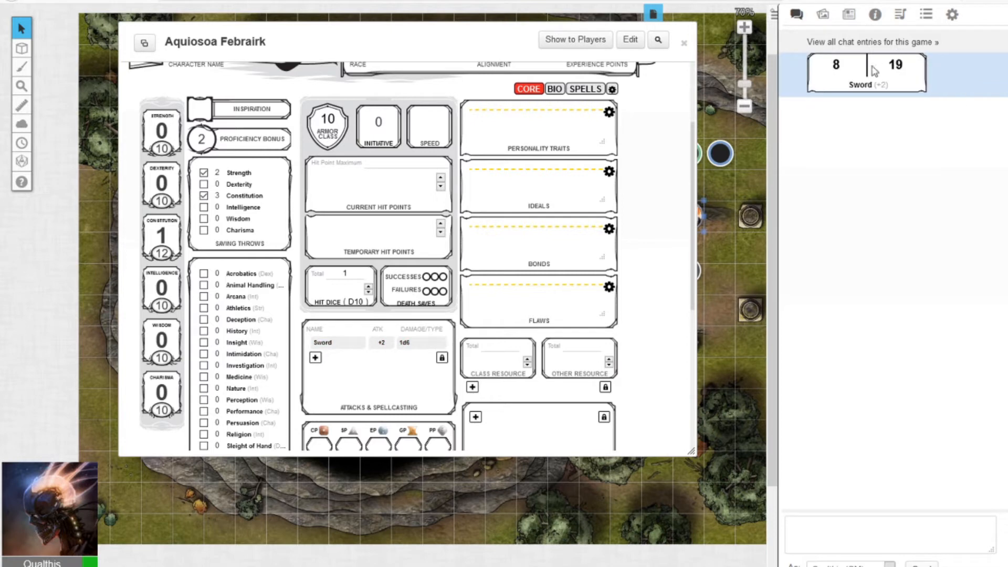
- Make a manual dice roll in the chat with /roll 1d20 +3 and close the character sheet
{"action": "scroll", "coordinate": [578, 317], "scroll_direction": "up", "scroll_amount": 1}
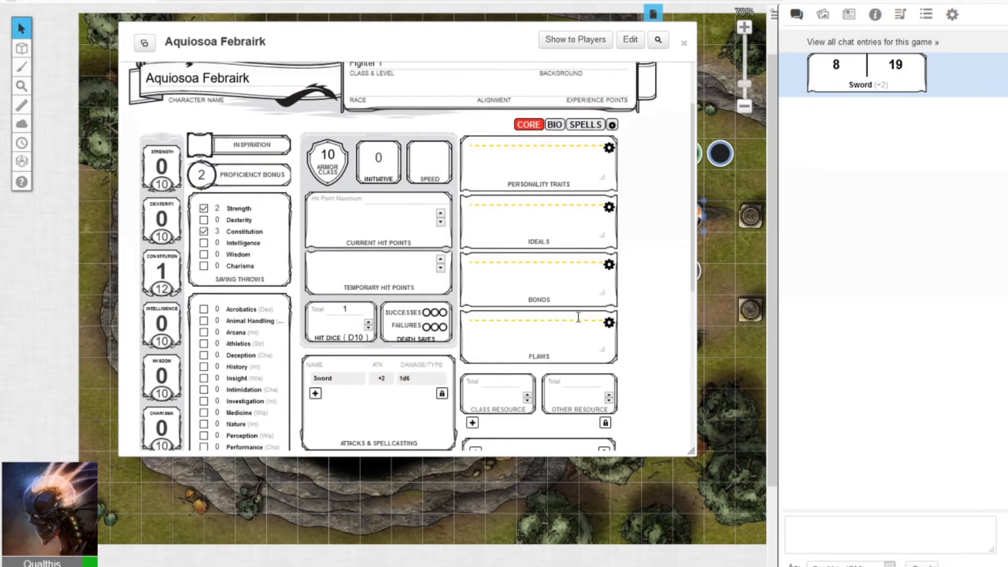
{"action": "scroll", "coordinate": [578, 318], "scroll_direction": "up", "scroll_amount": 2}
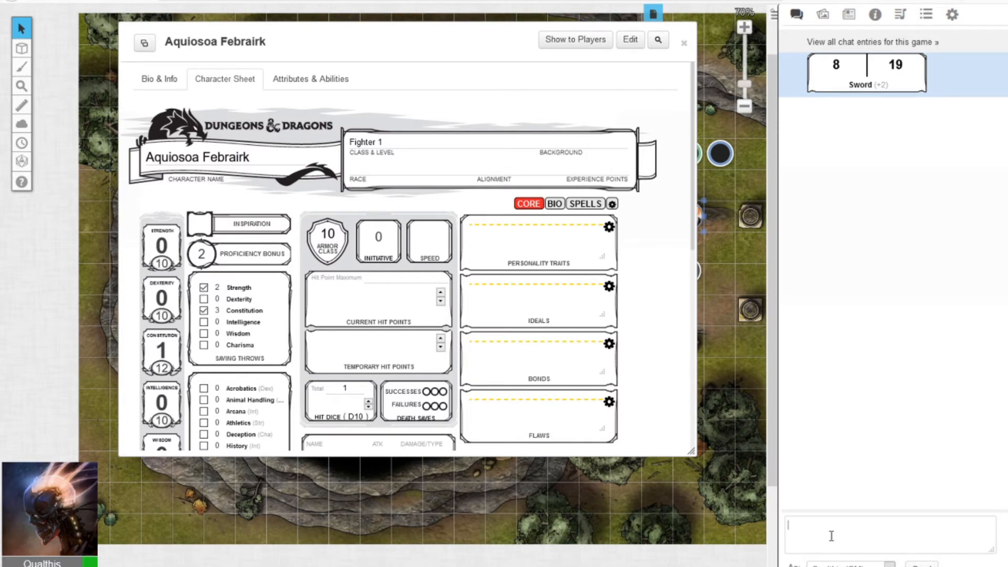
{"action": "type", "text": "roll 1d20 +3"}
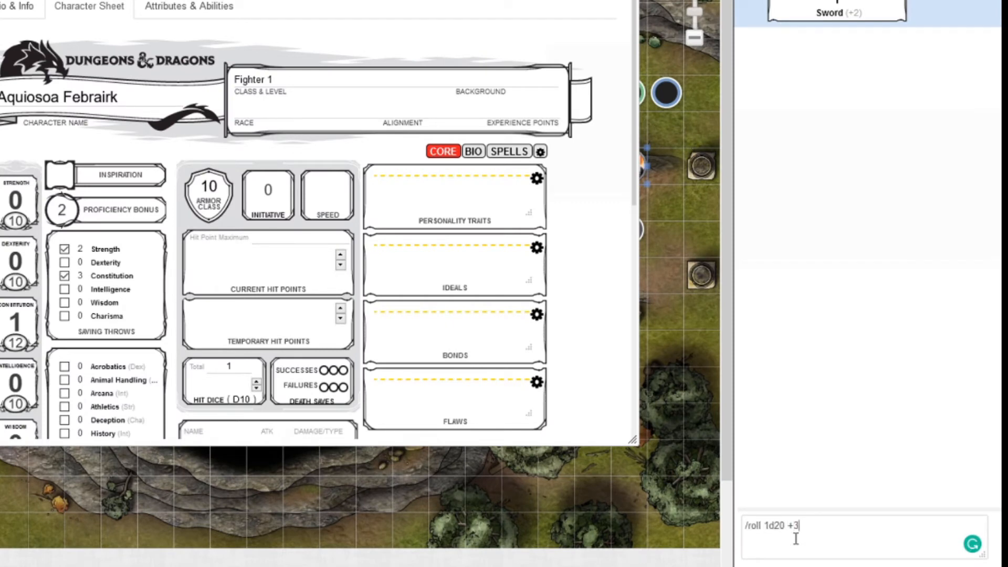
{"action": "key", "text": "Return"}
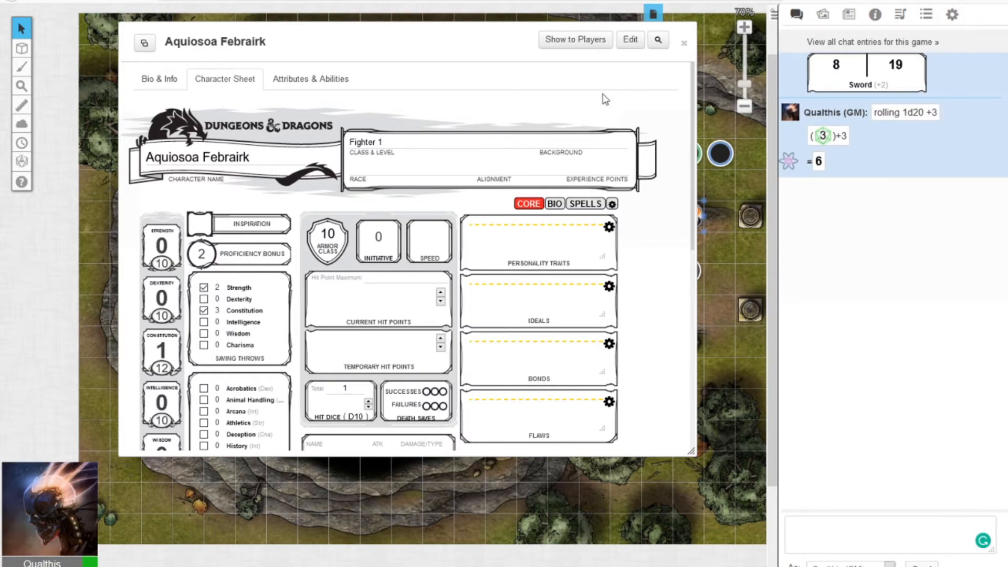
{"action": "scroll", "coordinate": [556, 178], "scroll_direction": "down", "scroll_amount": 5}
{"action": "left_click", "coordinate": [683, 43]}
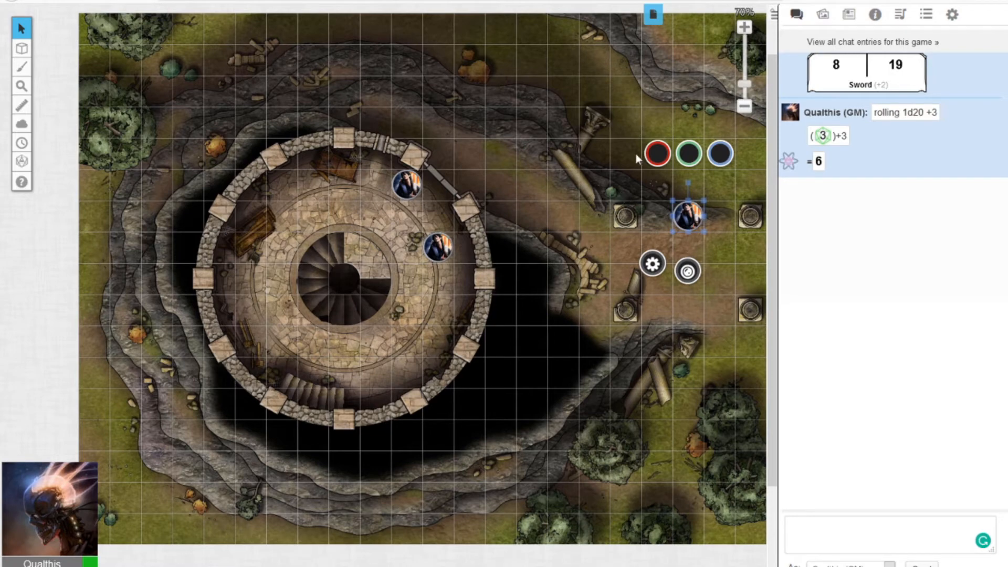
- Move the upper token inside the round tower one square diagonally down and to the left
{"action": "scroll", "coordinate": [636, 157], "scroll_direction": "up", "scroll_amount": 2}
{"action": "scroll", "coordinate": [636, 156], "scroll_direction": "down", "scroll_amount": 3}
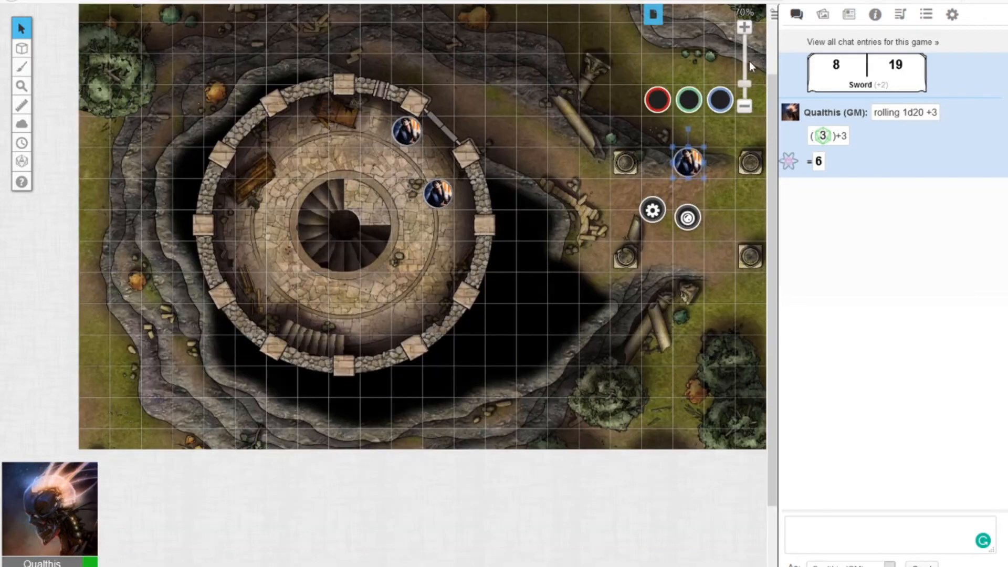
{"action": "left_click", "coordinate": [744, 107]}
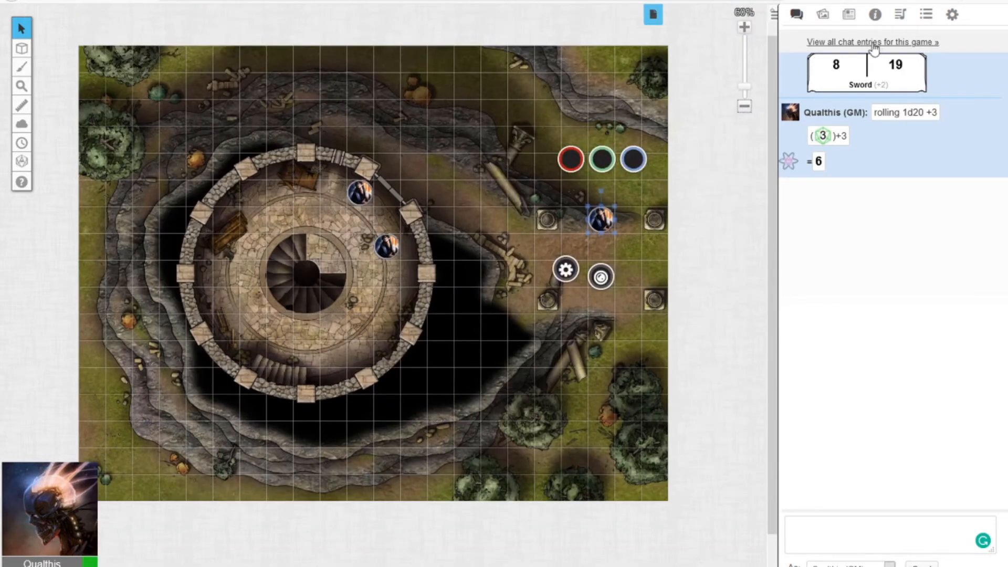
{"action": "left_click_drag", "start_coordinate": [361, 193], "coordinate": [330, 219]}
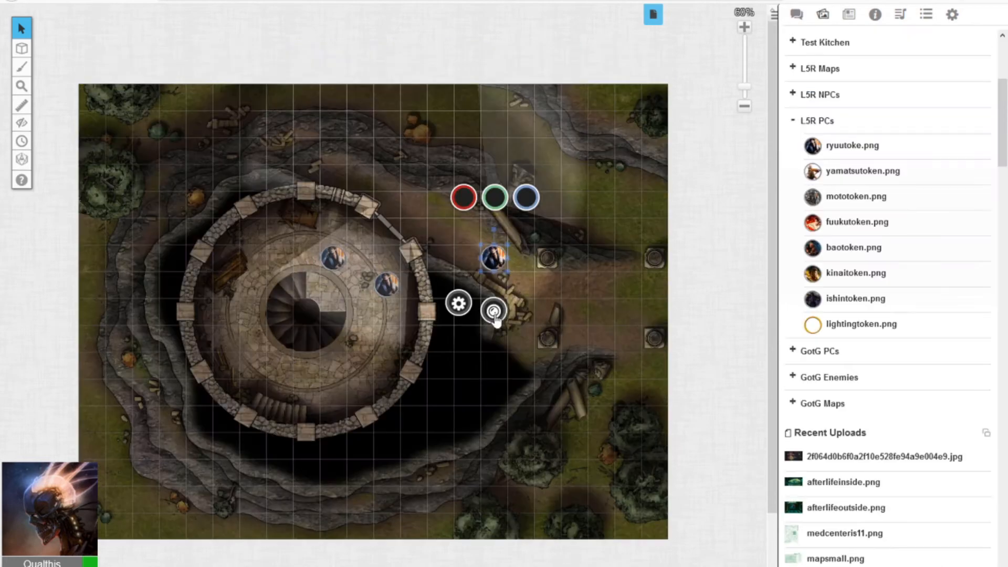
- Try a status marker from near the end of the marker list on the token outside the tower
{"action": "mouse_move", "coordinate": [494, 314]}
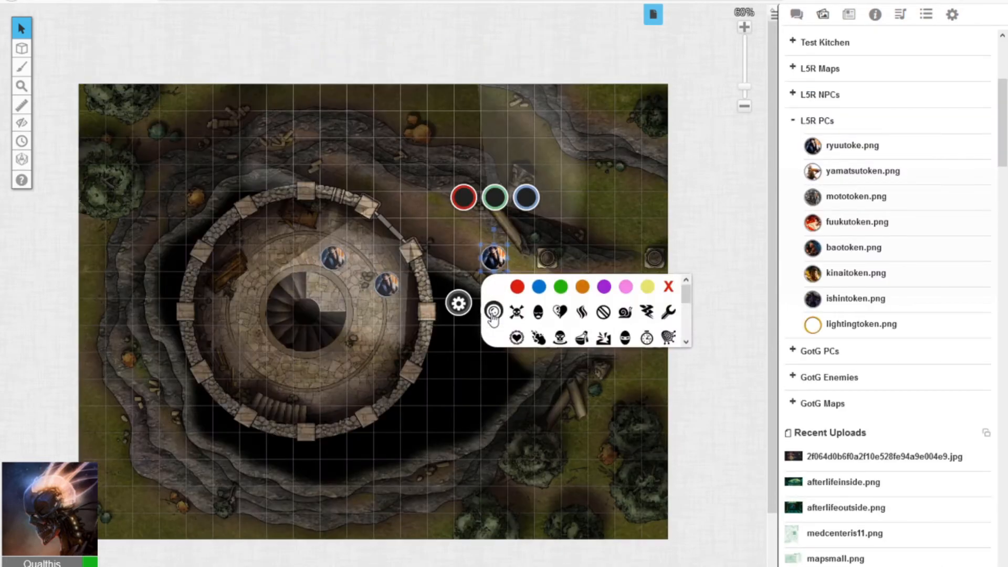
{"action": "left_click_drag", "start_coordinate": [685, 297], "coordinate": [686, 329]}
{"action": "left_click", "coordinate": [538, 284]}
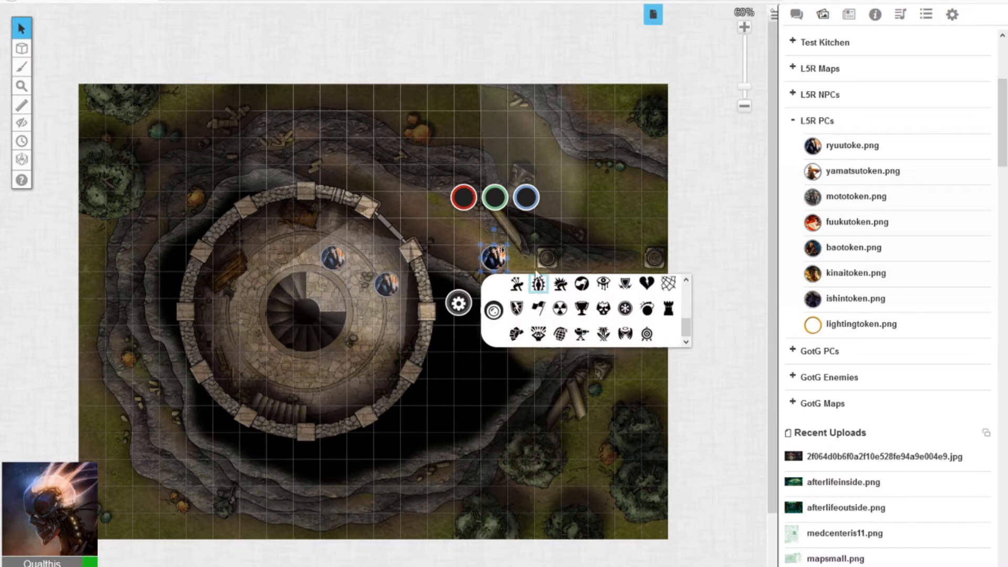
{"action": "left_click", "coordinate": [538, 286]}
- Give the token outside the tower a green tint color and save its settings
{"action": "left_click", "coordinate": [457, 307]}
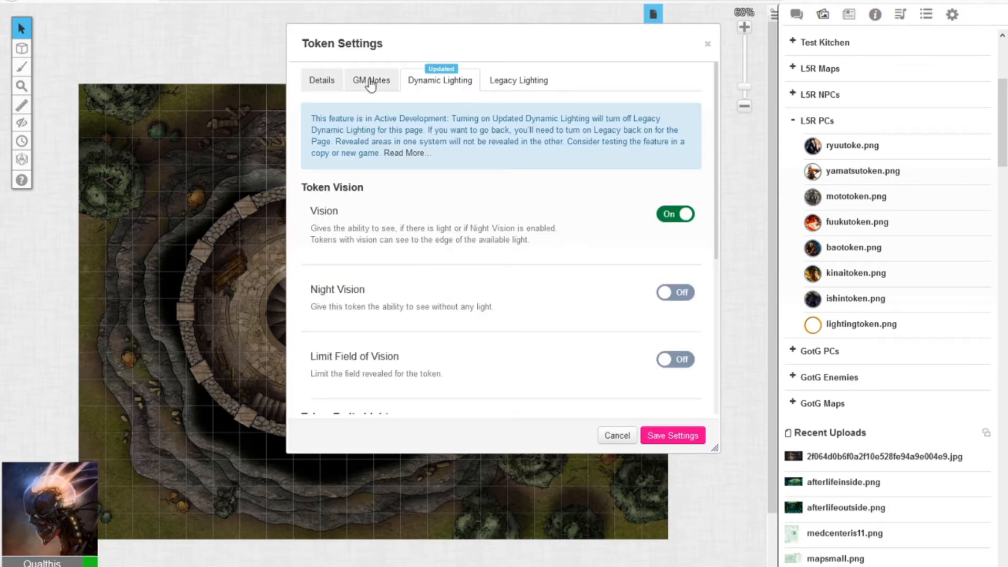
{"action": "left_click", "coordinate": [322, 80]}
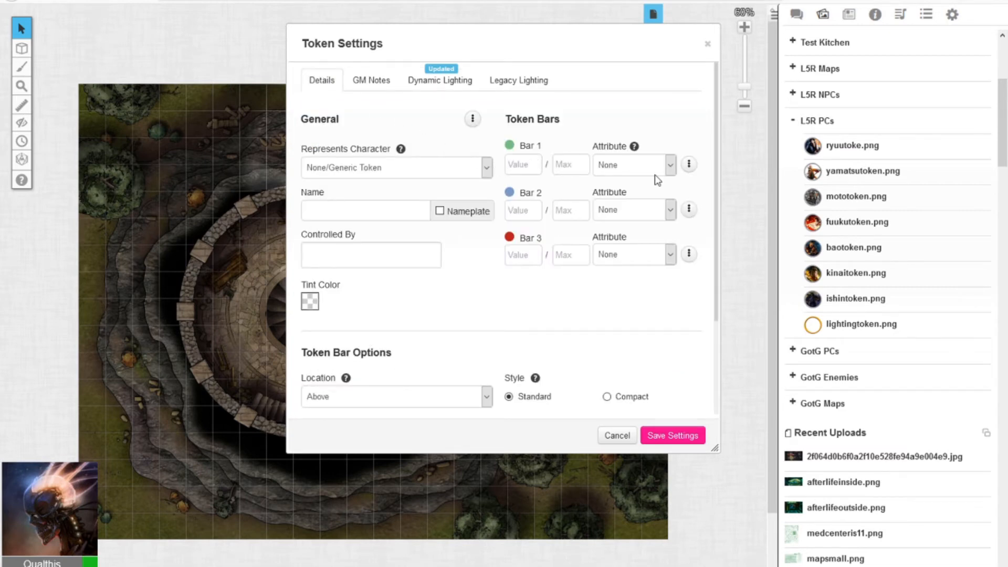
{"action": "left_click", "coordinate": [311, 303]}
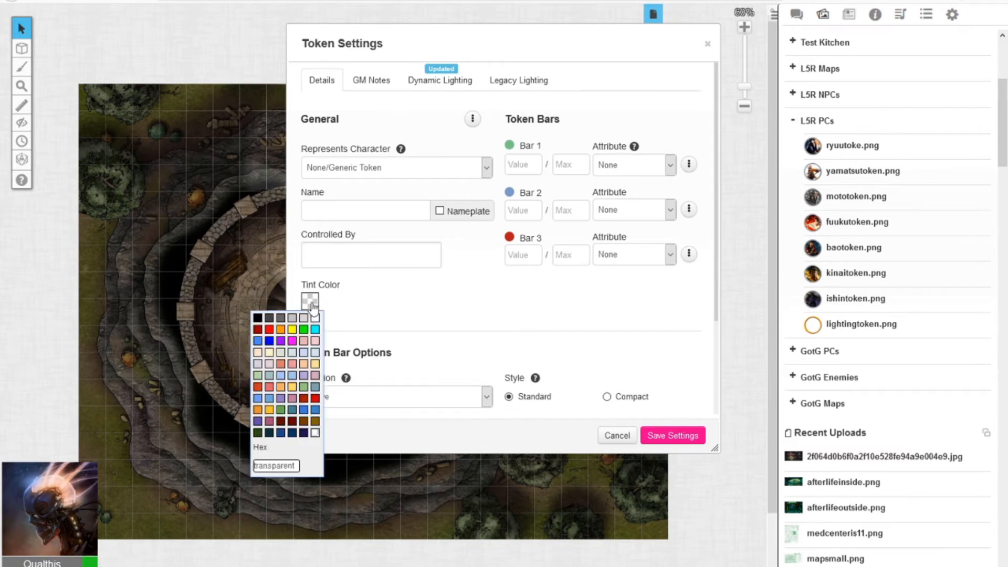
{"action": "left_click", "coordinate": [306, 336]}
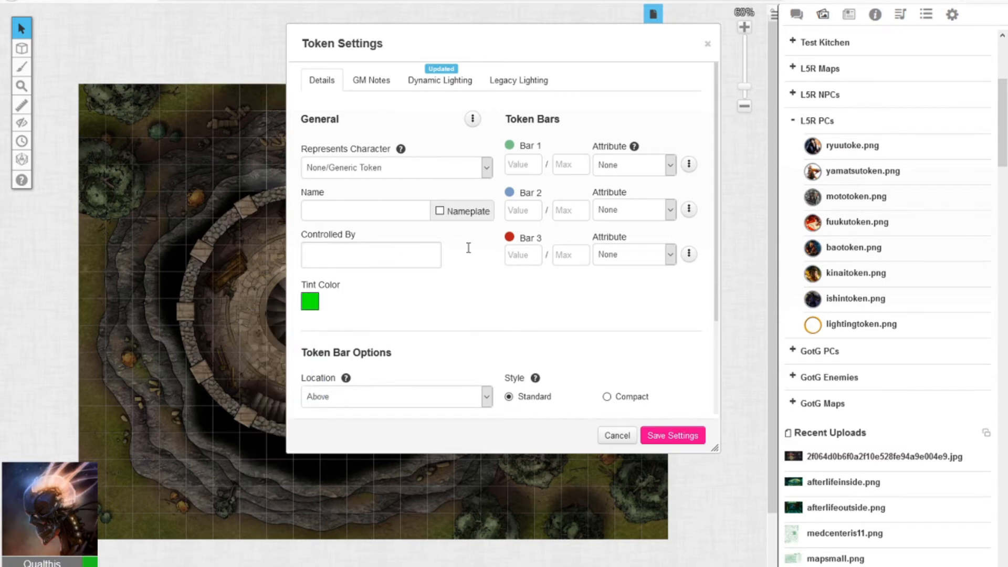
{"action": "left_click", "coordinate": [690, 432]}
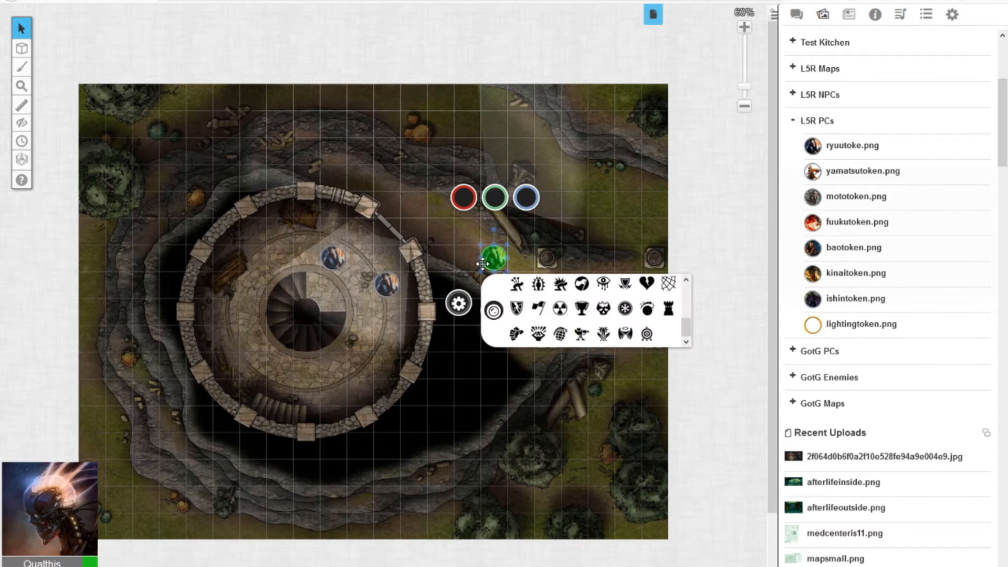
- Give the token outside the tower a green circular Aura 1 with a 20 ft radius, save and deselect it
{"action": "left_click", "coordinate": [459, 304]}
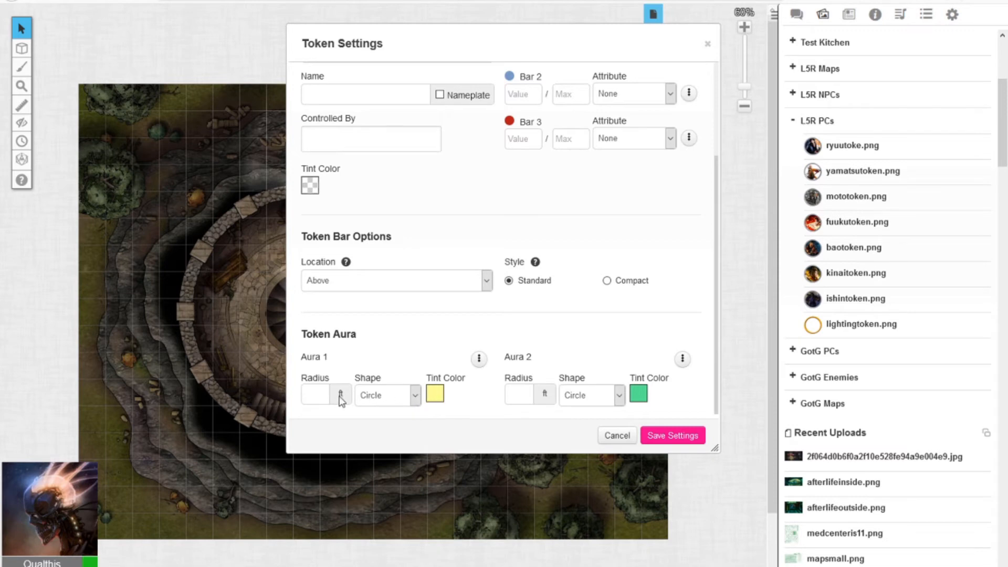
{"action": "left_click", "coordinate": [323, 393]}
{"action": "left_click", "coordinate": [433, 400]}
{"action": "left_click", "coordinate": [429, 421]}
{"action": "left_click", "coordinate": [674, 436]}
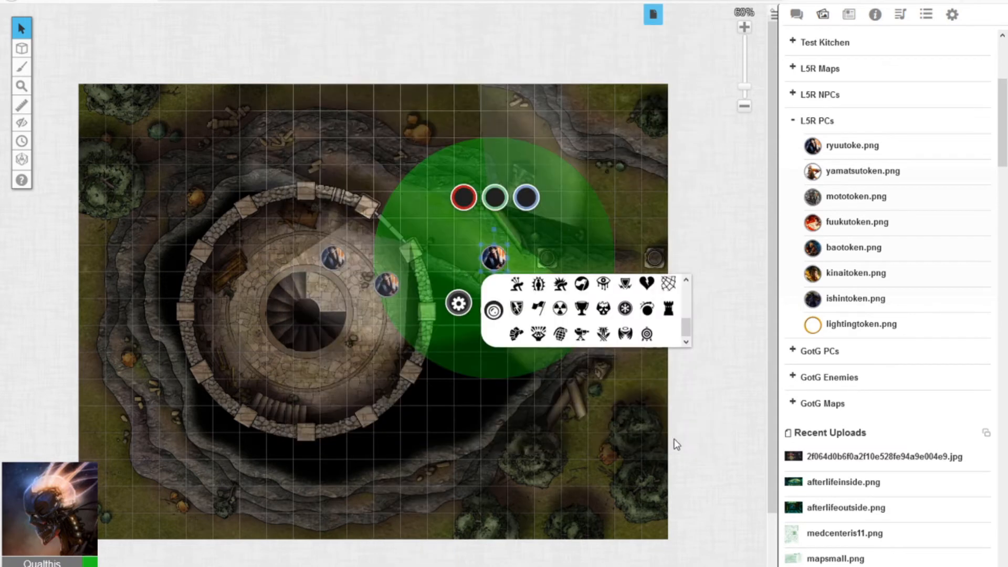
{"action": "left_click", "coordinate": [619, 200]}
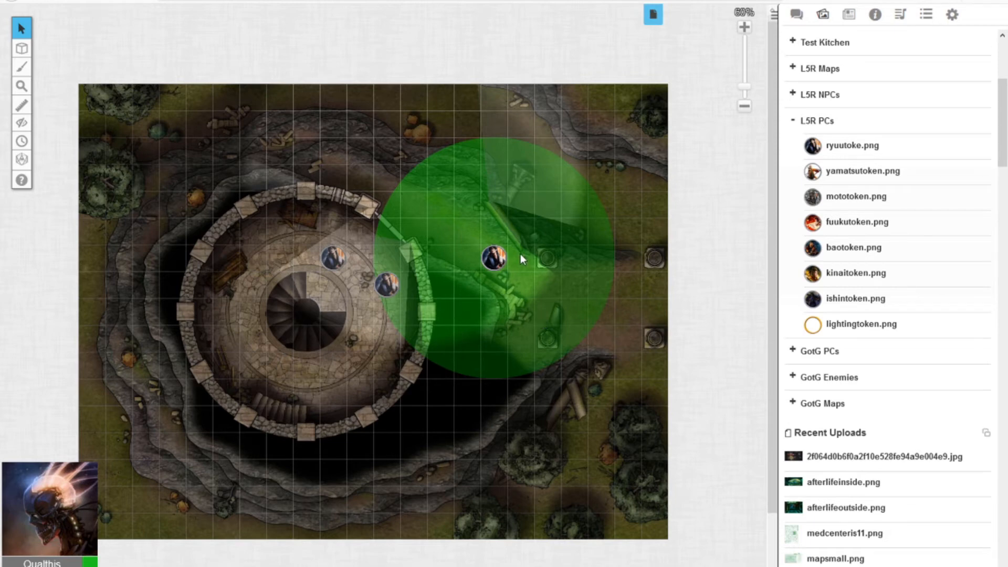
- Remove Aura 1 from the token outside the tower by clearing its radius, save and deselect it
{"action": "left_click", "coordinate": [496, 260]}
{"action": "left_click", "coordinate": [456, 296]}
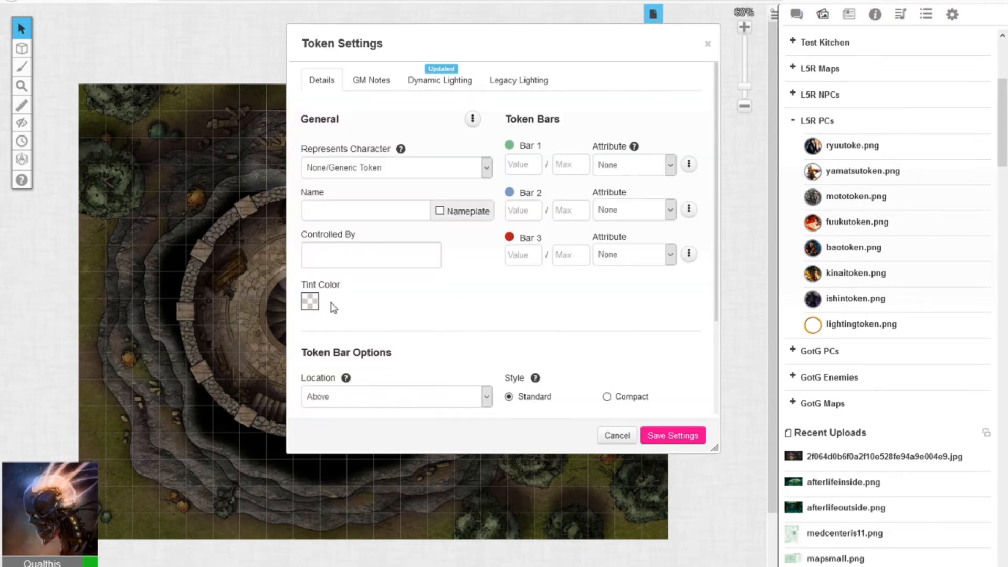
{"action": "scroll", "coordinate": [414, 349], "scroll_direction": "down", "scroll_amount": 2}
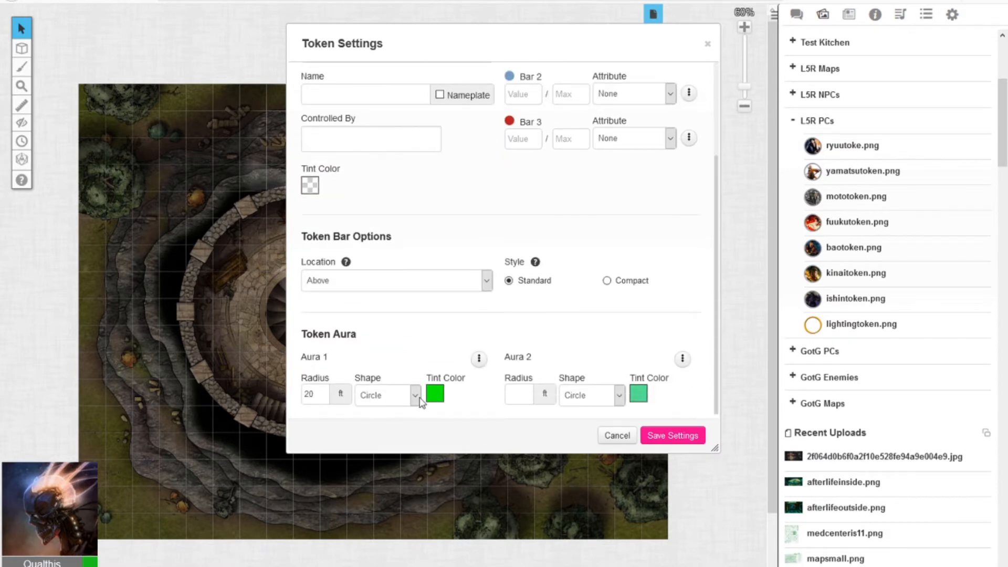
{"action": "double_click", "coordinate": [304, 392]}
{"action": "left_click", "coordinate": [662, 434]}
{"action": "left_click", "coordinate": [618, 263]}
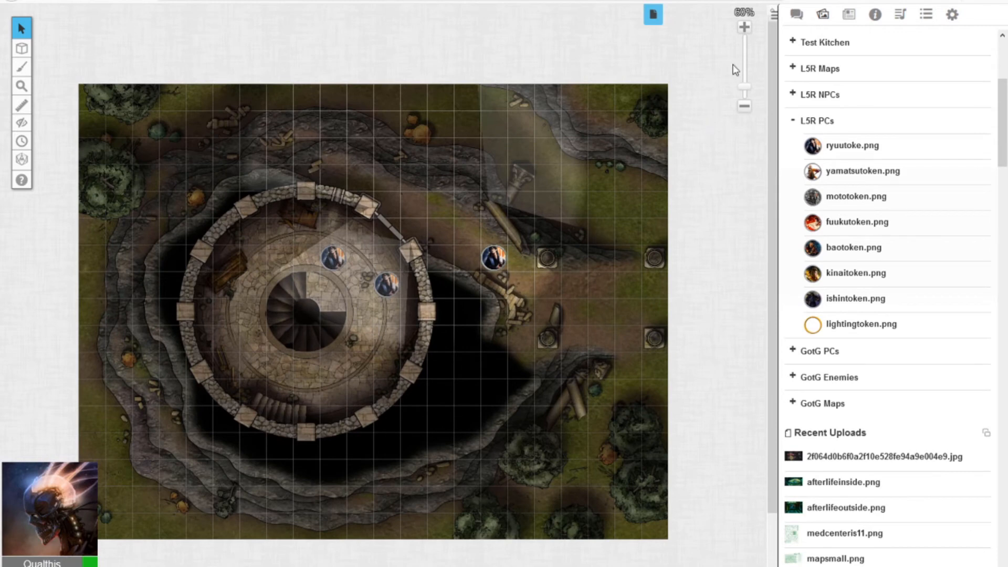
- Create a new page in the game and name it Level 2
{"action": "left_click", "coordinate": [653, 15]}
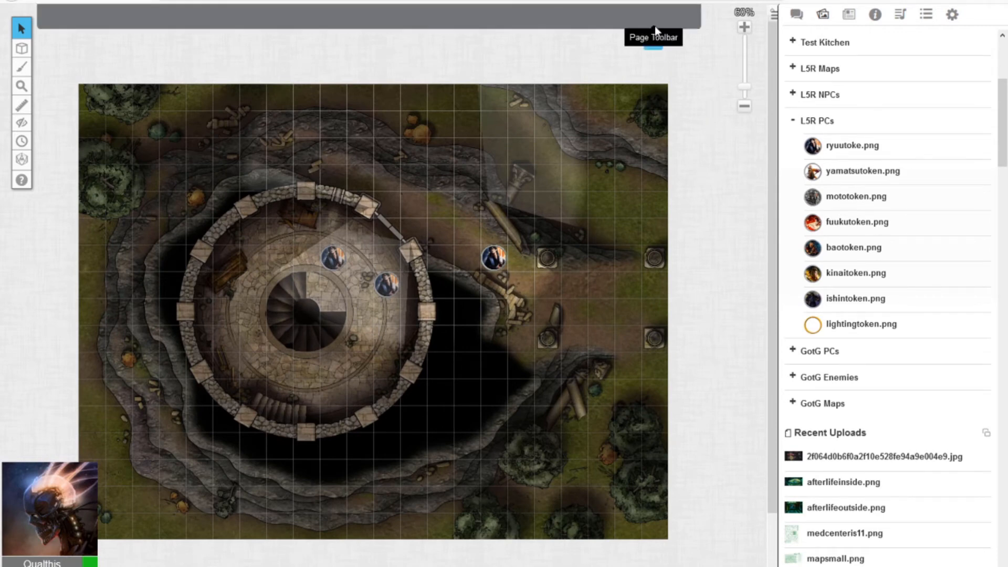
{"action": "left_click", "coordinate": [88, 53]}
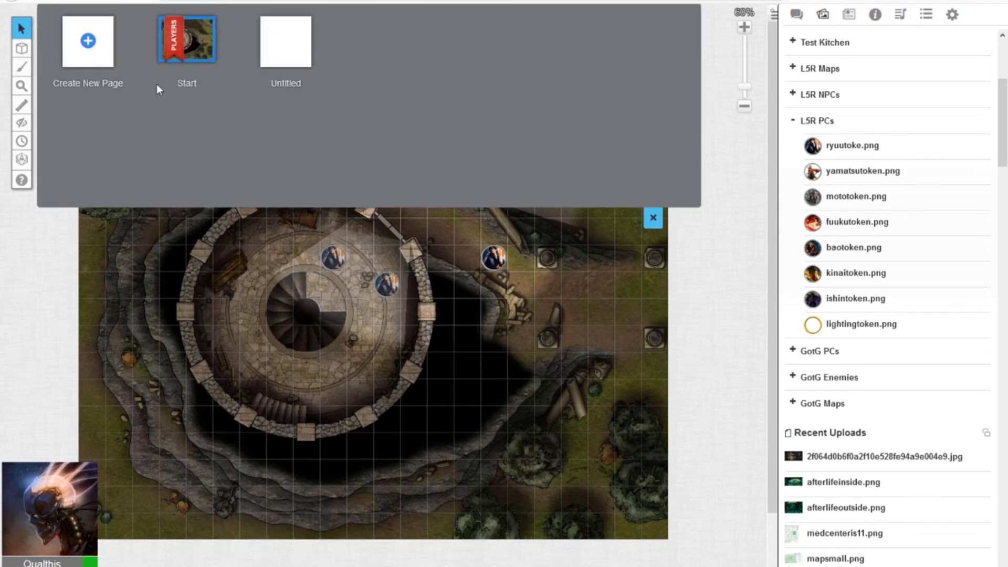
{"action": "left_click", "coordinate": [294, 86]}
{"action": "left_click_drag", "start_coordinate": [284, 85], "coordinate": [205, 92]}
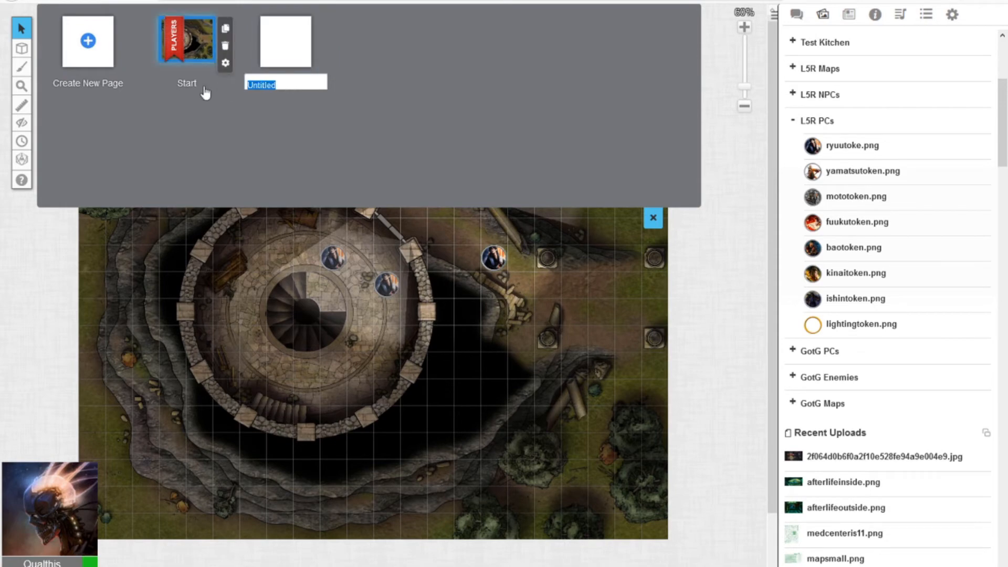
{"action": "type", "text": "Level 2"}
{"action": "key", "text": "Return"}
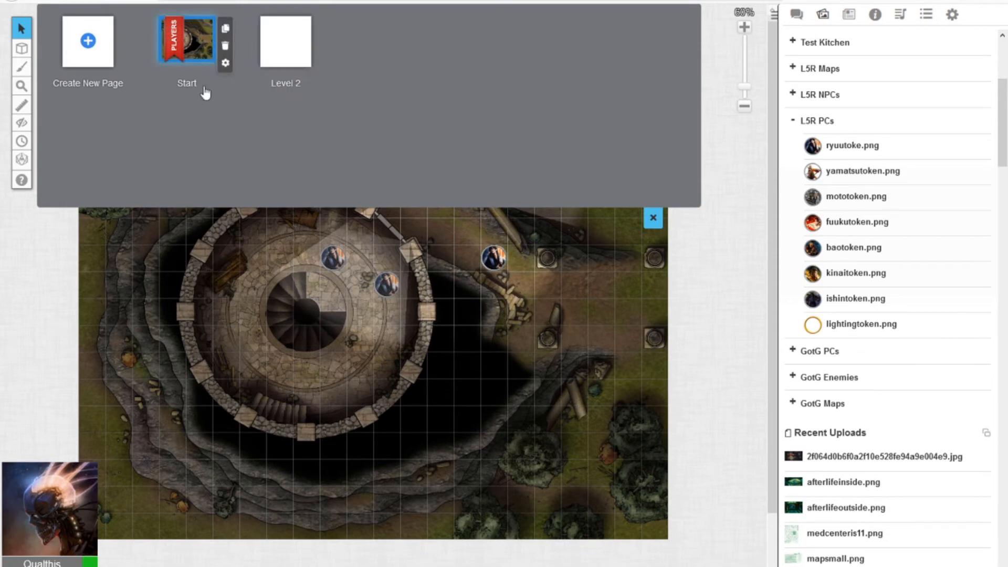
- Open the Level 2 page and collapse the L5R PCs folder in the art library
{"action": "left_click", "coordinate": [283, 55]}
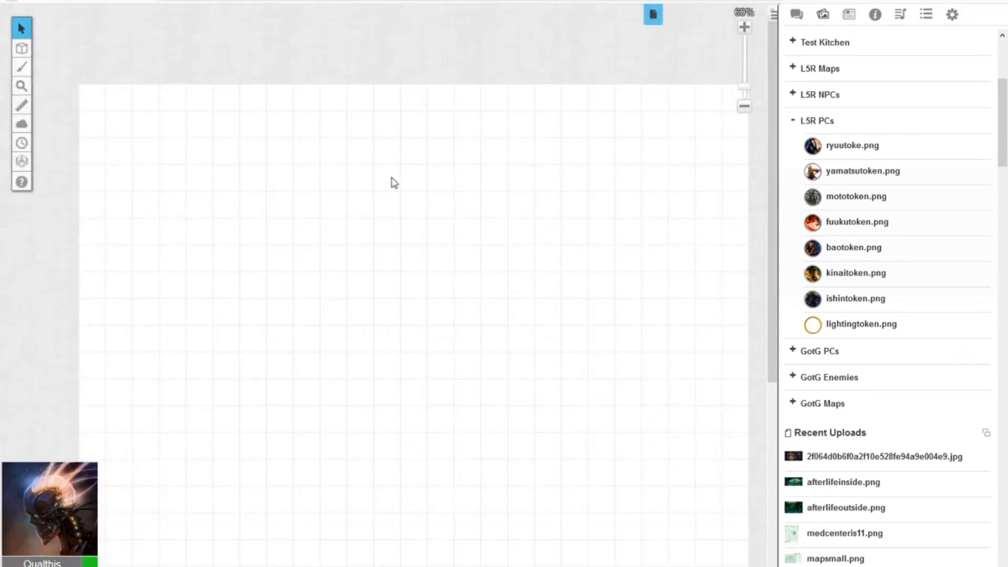
{"action": "left_click", "coordinate": [792, 125]}
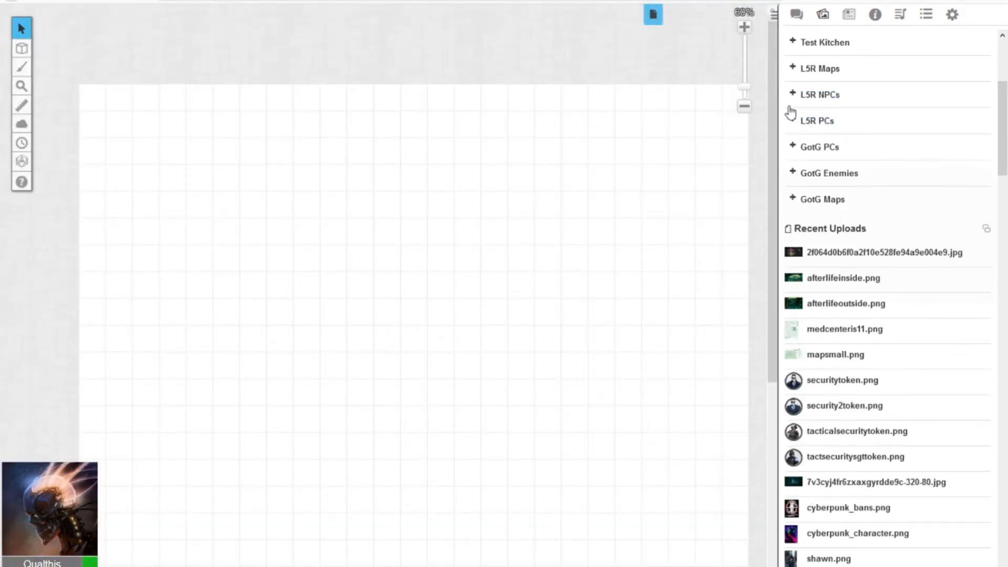
- Narrow the sidebar to give the Level 2 page more room and switch to the map layer
{"action": "left_click", "coordinate": [848, 18]}
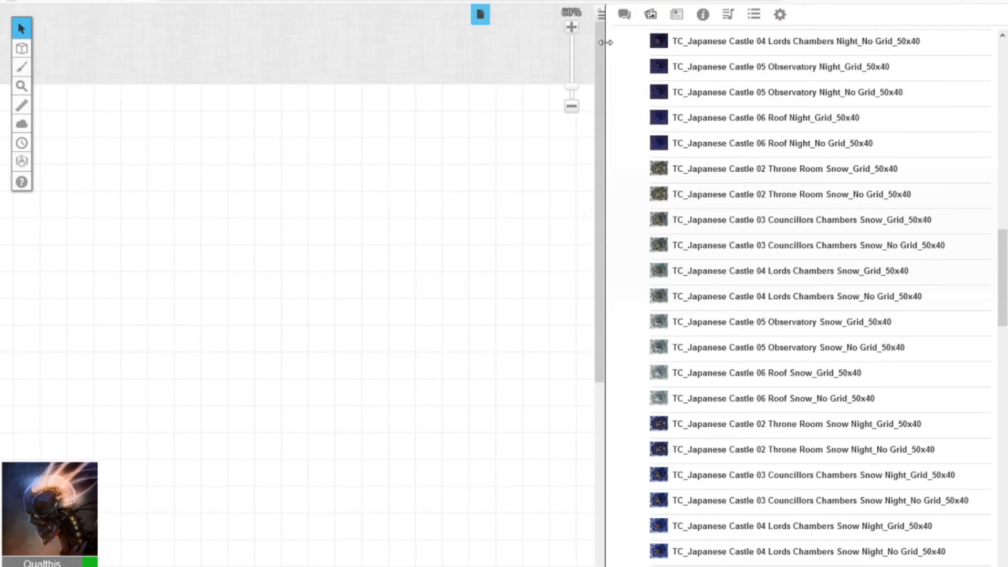
{"action": "left_click_drag", "start_coordinate": [606, 42], "coordinate": [816, 74]}
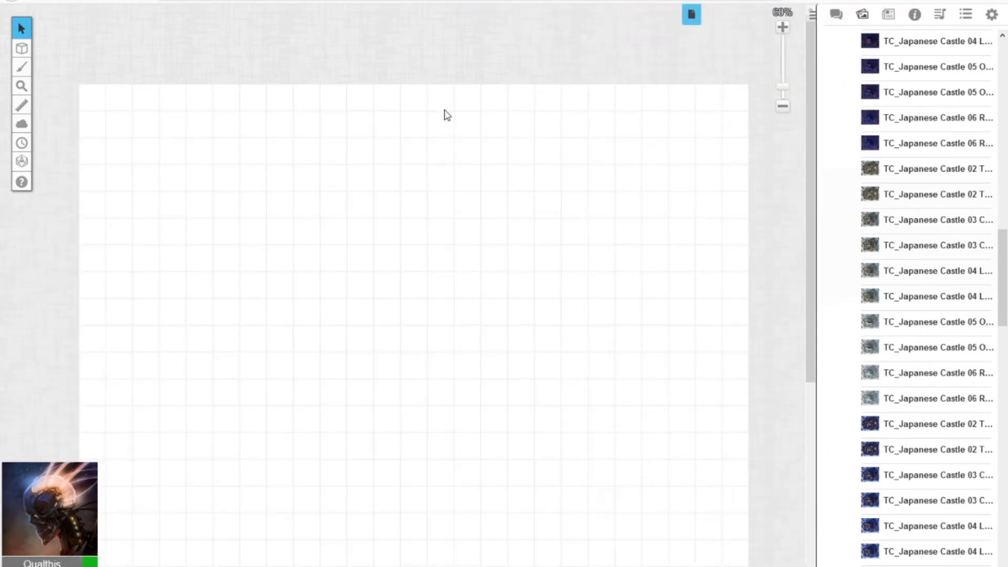
{"action": "mouse_move", "coordinate": [32, 50]}
{"action": "left_click", "coordinate": [79, 42]}
{"action": "mouse_move", "coordinate": [22, 69]}
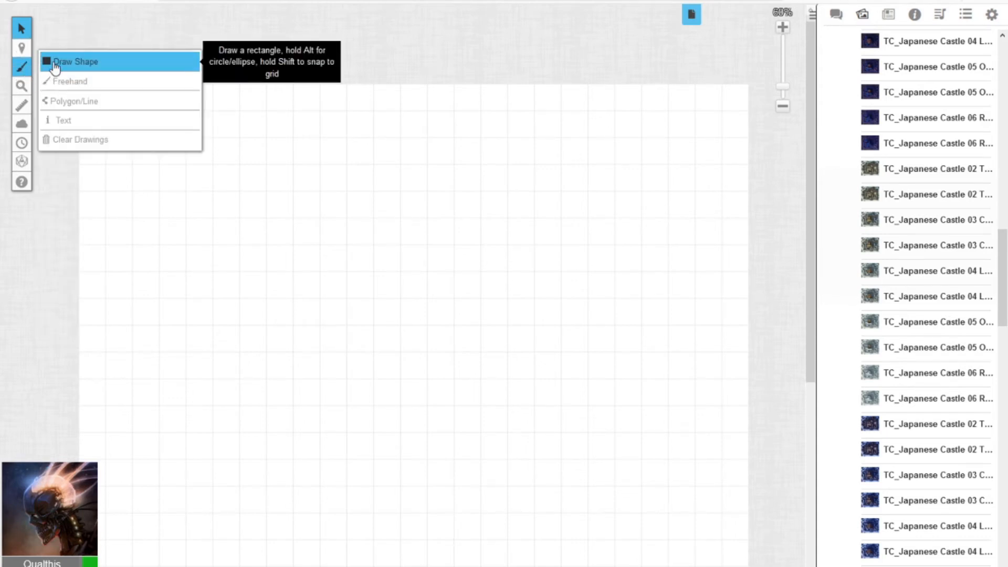
- Draw a building's left and bottom walls with the Polygon/Line tool in black at Large thickness
{"action": "left_click", "coordinate": [52, 100]}
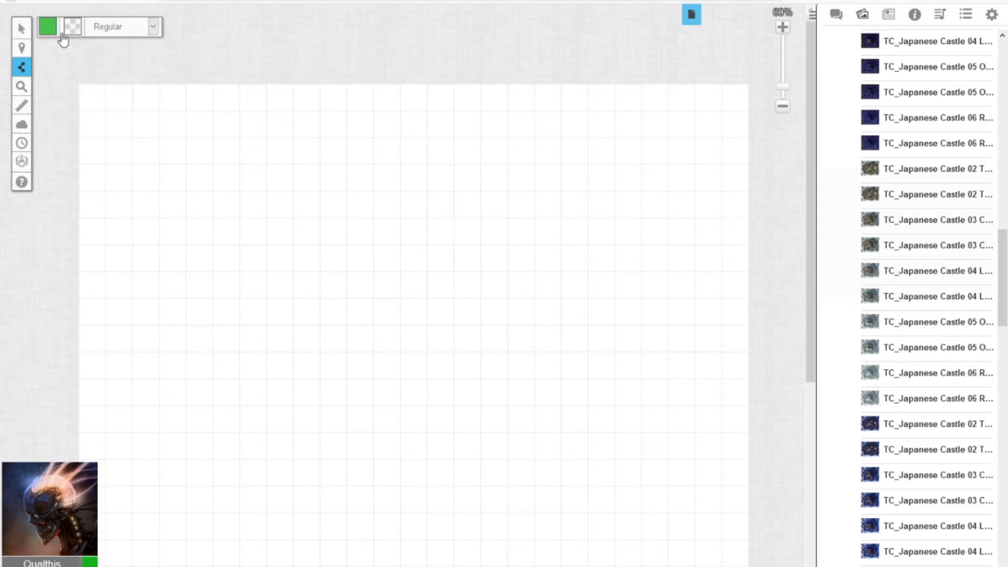
{"action": "left_click", "coordinate": [47, 27]}
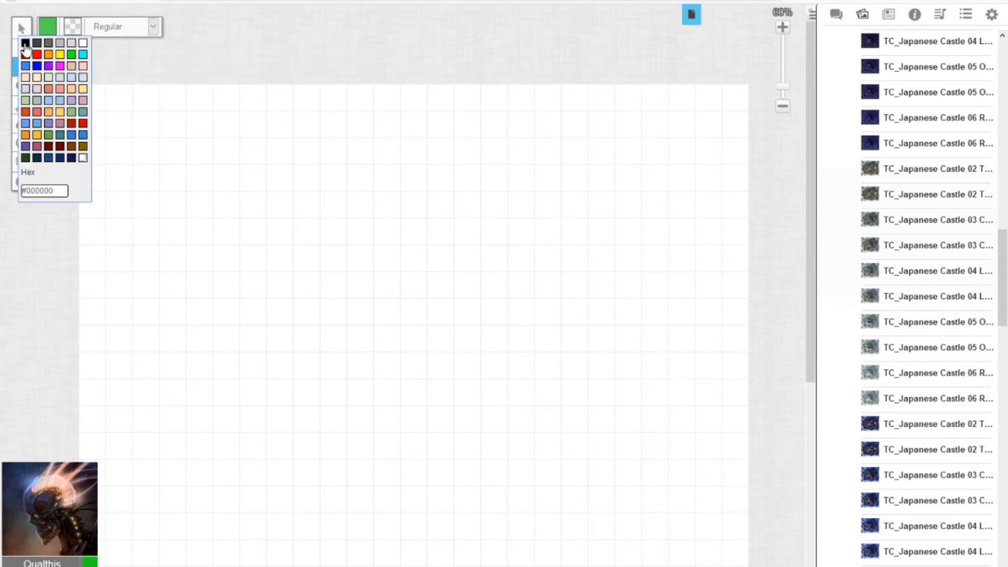
{"action": "left_click", "coordinate": [25, 44]}
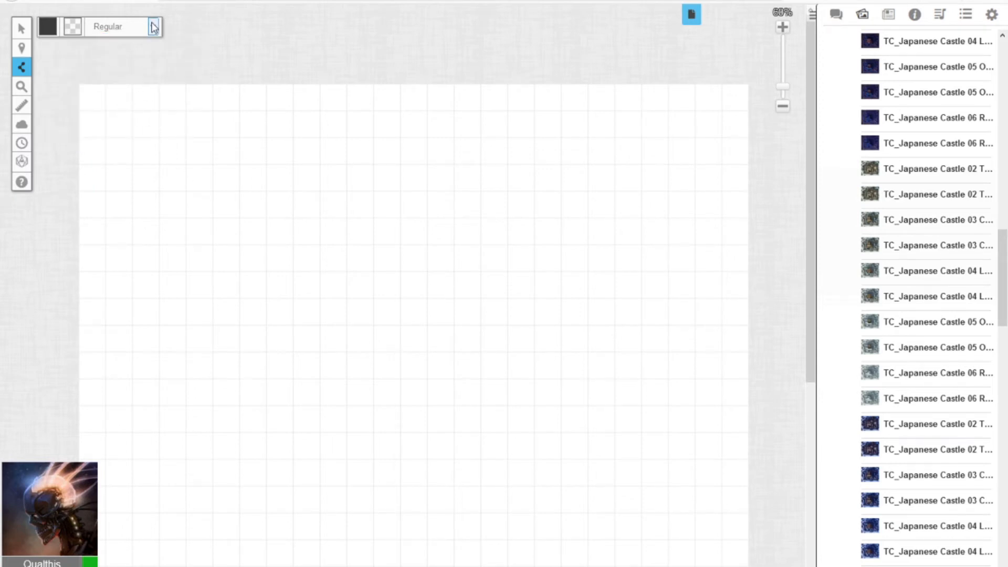
{"action": "left_click", "coordinate": [125, 94]}
{"action": "left_click", "coordinate": [158, 111]}
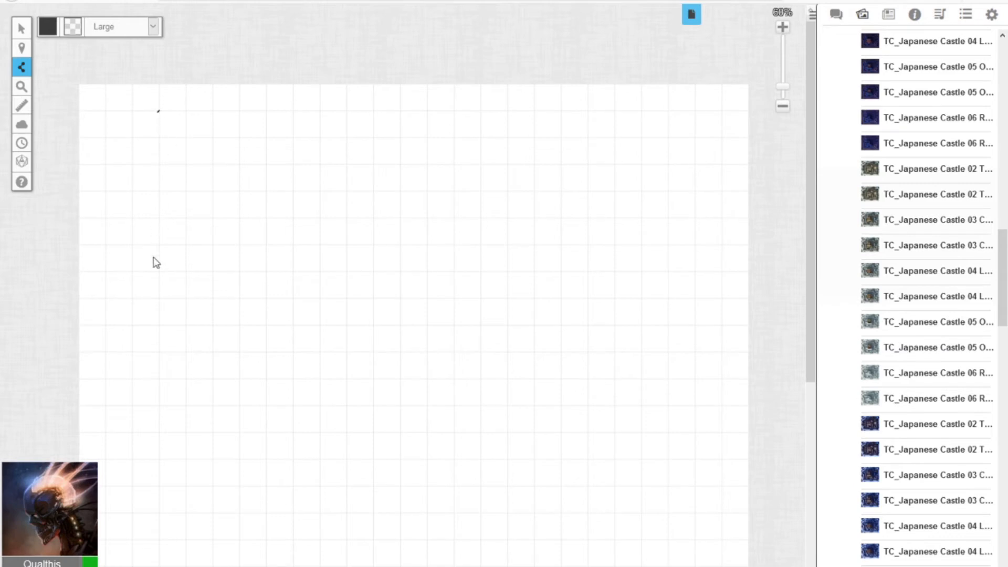
{"action": "left_click", "coordinate": [159, 352]}
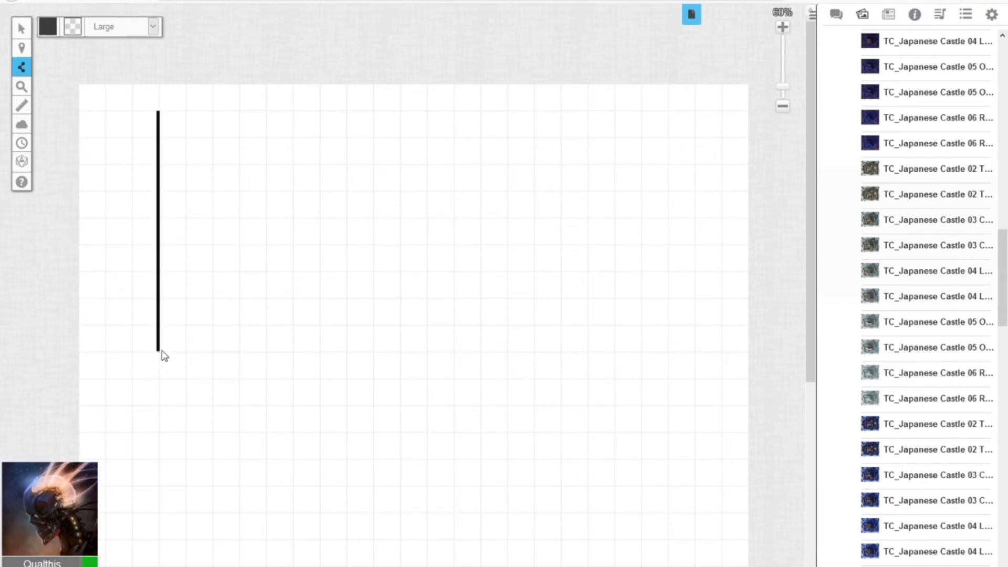
{"action": "left_click", "coordinate": [319, 352]}
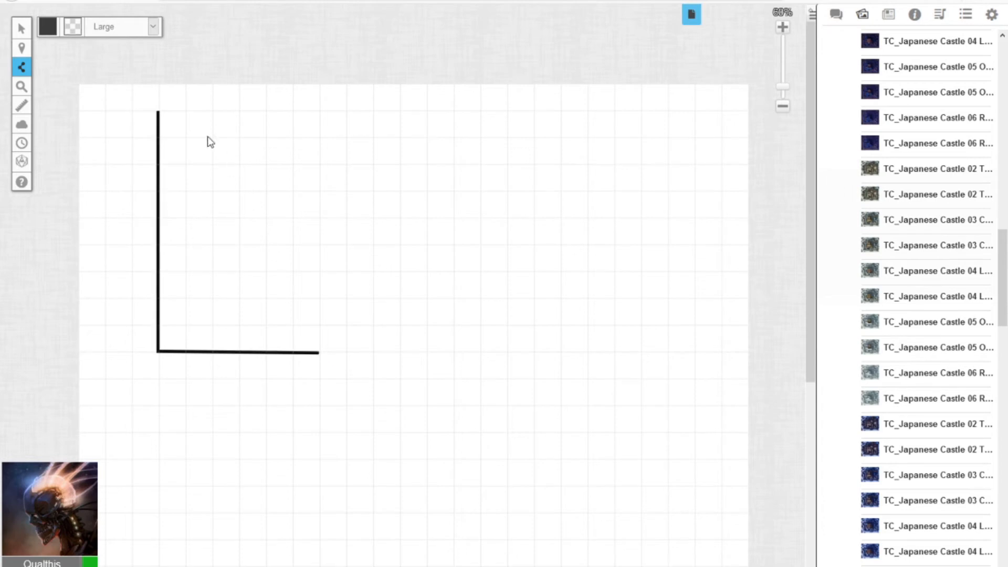
- Draw the building's top wall and angled right-hand walls, leaving a one-square doorway gap on the right side
{"action": "left_click", "coordinate": [293, 111]}
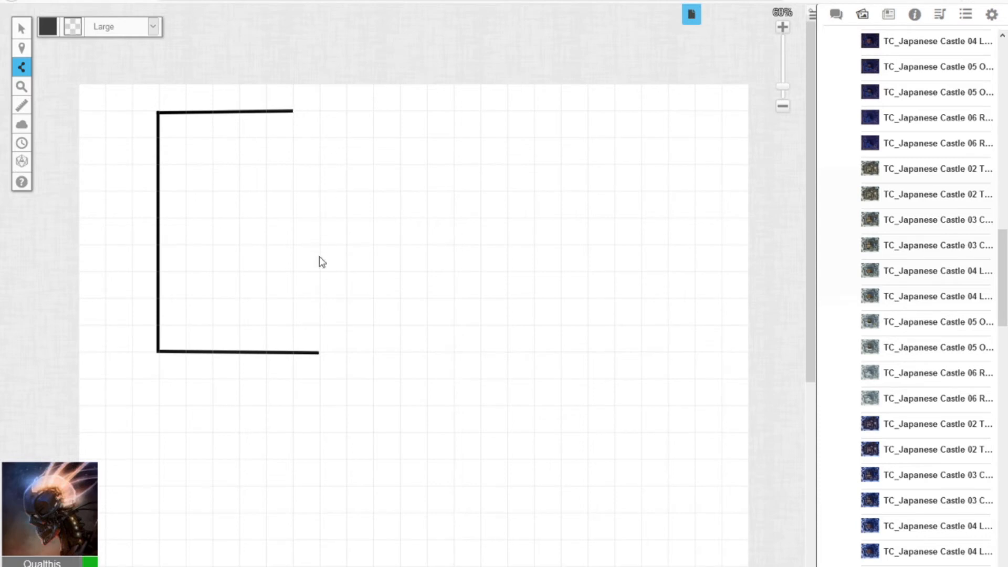
{"action": "left_click", "coordinate": [318, 300]}
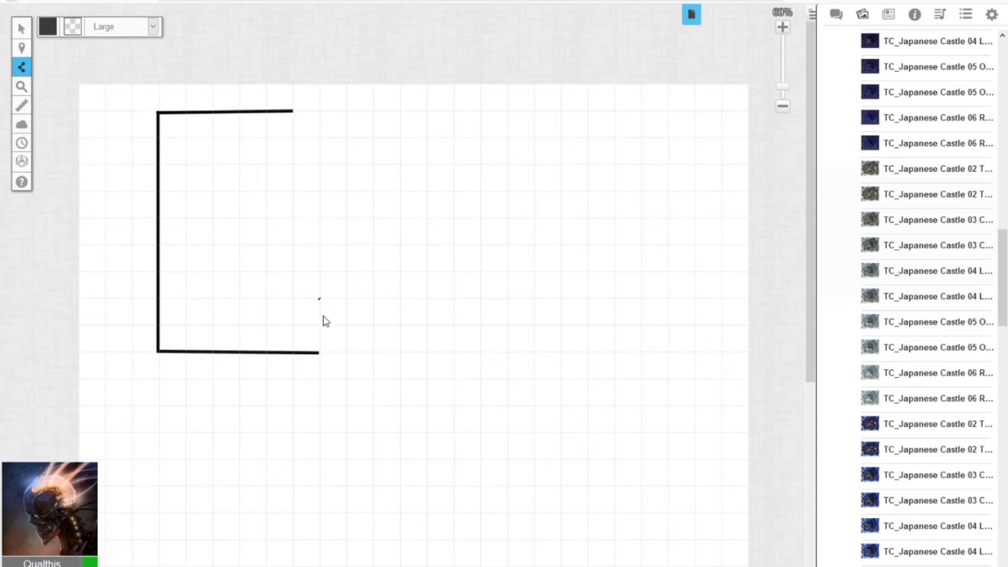
{"action": "left_click", "coordinate": [318, 353]}
{"action": "left_click", "coordinate": [348, 190]}
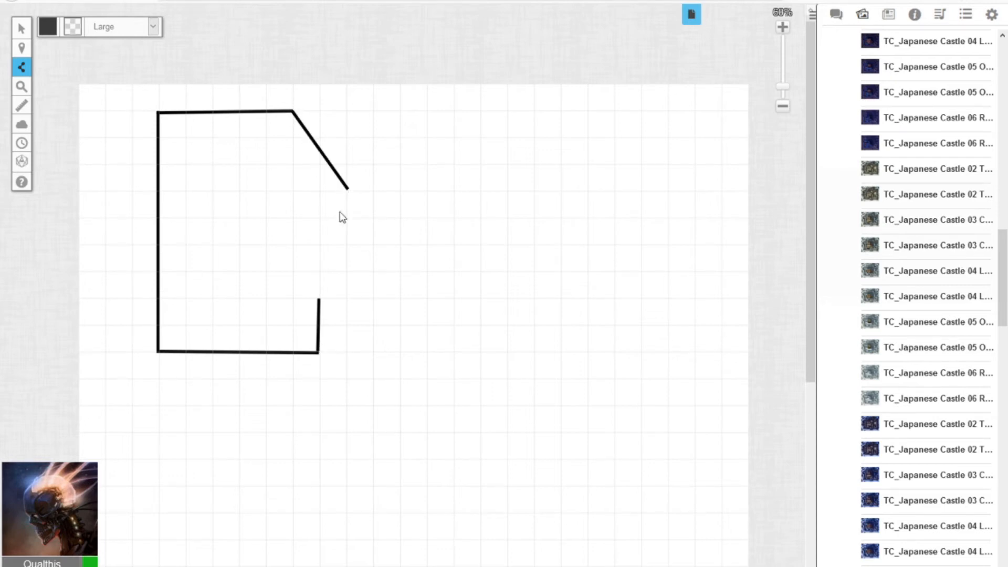
{"action": "left_click", "coordinate": [319, 269]}
- Change the line color to green and draw a short door line across the gap in the building's right wall
{"action": "left_click", "coordinate": [48, 26]}
{"action": "left_click", "coordinate": [72, 54]}
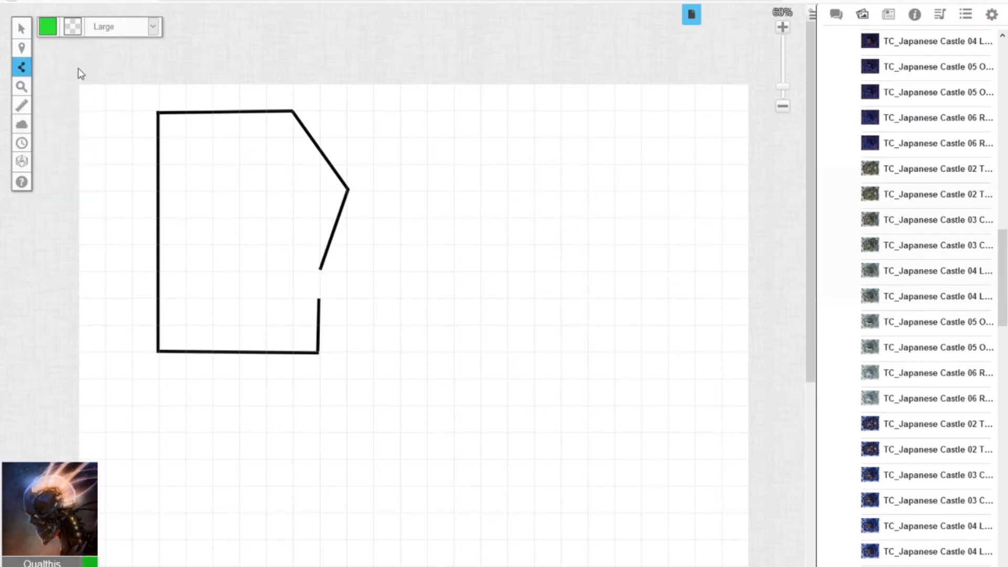
{"action": "left_click", "coordinate": [321, 269]}
{"action": "left_click", "coordinate": [319, 303]}
- Draw a winding path outline from the door down the page with the Freehand tool in brown at Extra Large thickness
{"action": "mouse_move", "coordinate": [30, 38]}
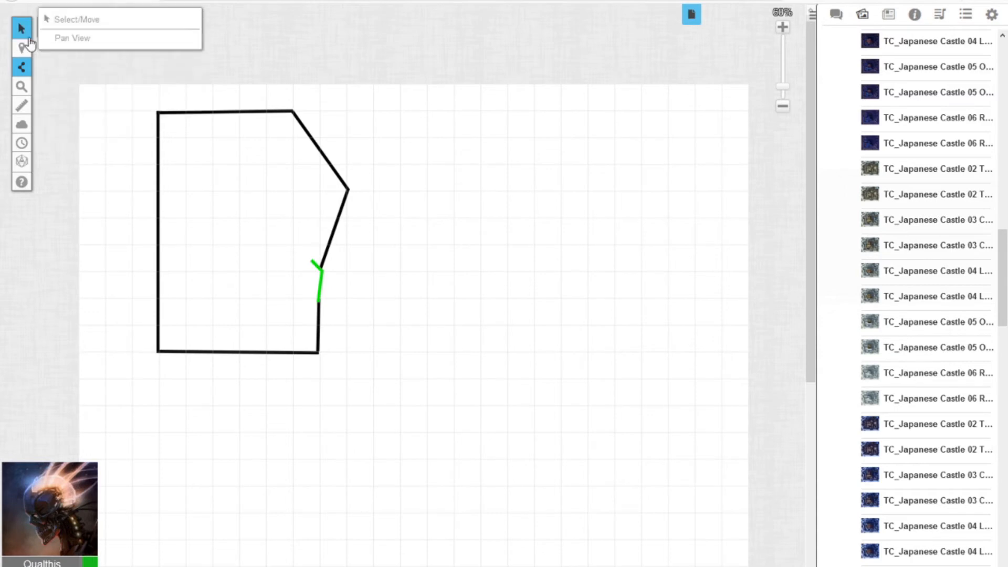
{"action": "left_click", "coordinate": [45, 30]}
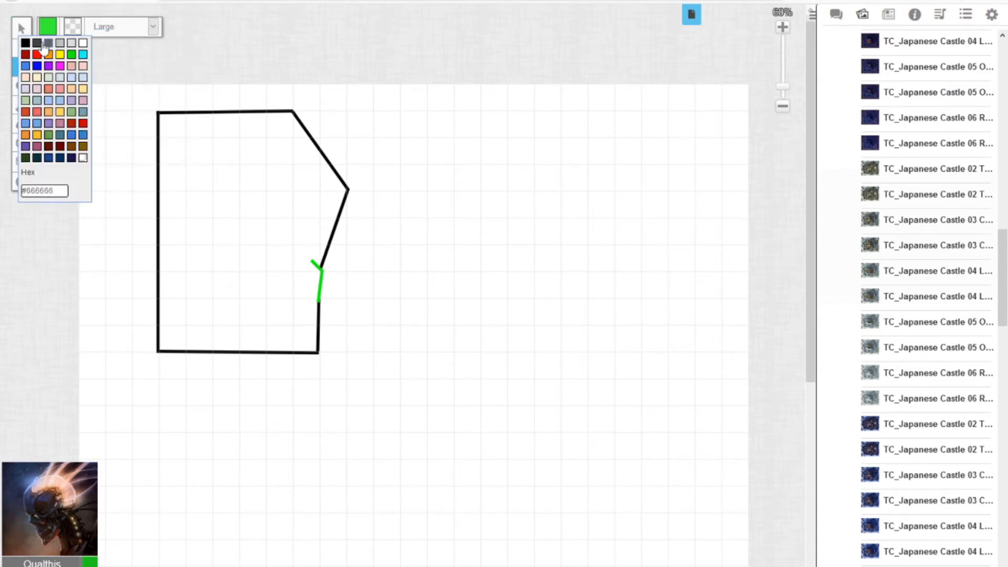
{"action": "left_click", "coordinate": [37, 43]}
{"action": "left_click", "coordinate": [83, 146]}
{"action": "left_click", "coordinate": [153, 27]}
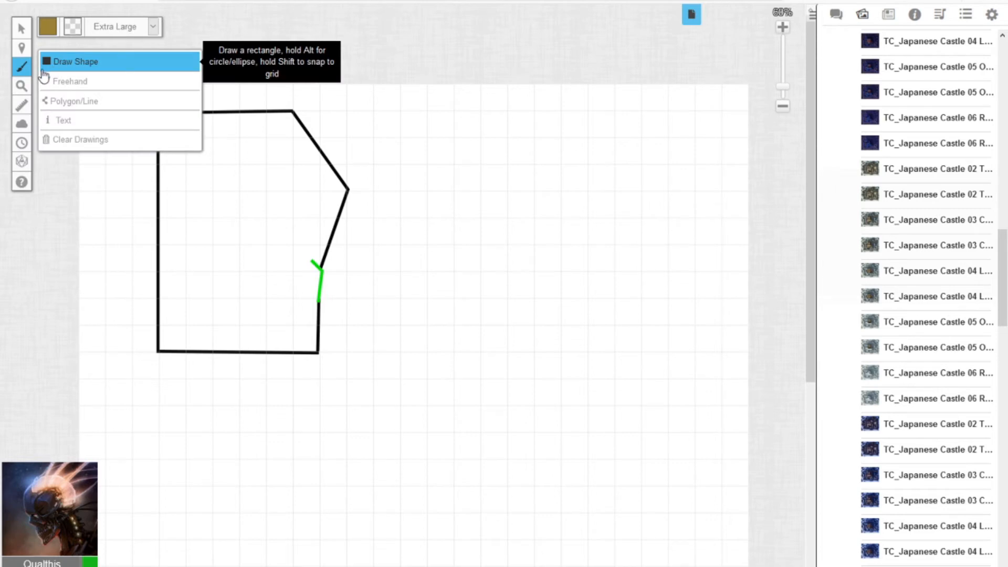
{"action": "left_click", "coordinate": [51, 81]}
{"action": "scroll", "coordinate": [447, 388], "scroll_direction": "down", "scroll_amount": 2}
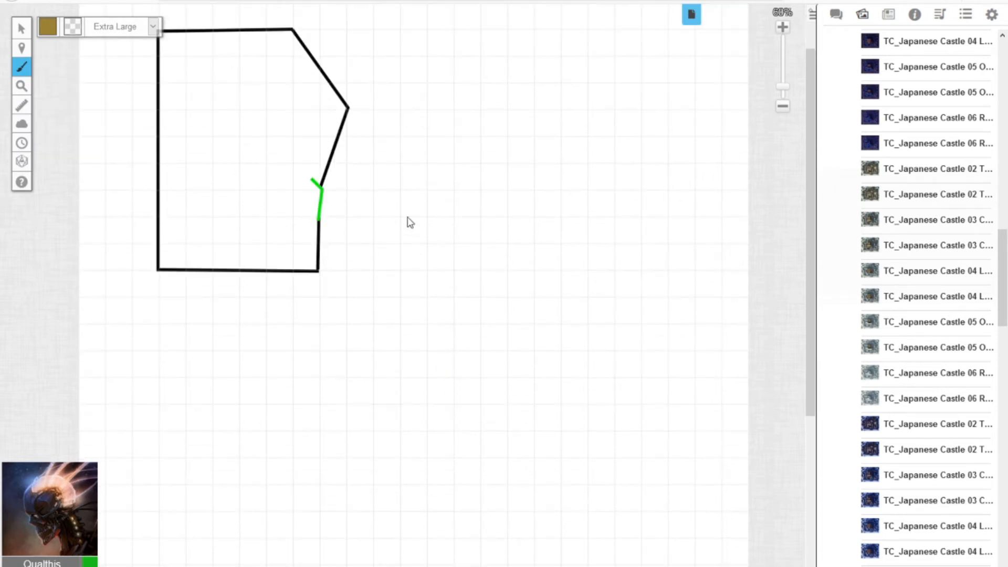
{"action": "mouse_move", "coordinate": [320, 219]}
{"action": "left_mouse_down"}
{"action": "mouse_move", "coordinate": [360, 248]}
{"action": "mouse_move", "coordinate": [460, 423]}
{"action": "mouse_move", "coordinate": [274, 546]}
{"action": "left_mouse_up"}
{"action": "mouse_move", "coordinate": [328, 193]}
{"action": "left_mouse_down"}
{"action": "mouse_move", "coordinate": [435, 248]}
{"action": "mouse_move", "coordinate": [464, 338]}
{"action": "mouse_move", "coordinate": [522, 418]}
{"action": "mouse_move", "coordinate": [483, 511]}
{"action": "mouse_move", "coordinate": [356, 532]}
{"action": "mouse_move", "coordinate": [326, 563]}
{"action": "left_mouse_up"}
{"action": "scroll", "coordinate": [349, 380], "scroll_direction": "down", "scroll_amount": 2}
{"action": "mouse_move", "coordinate": [326, 462]}
{"action": "left_mouse_down"}
{"action": "mouse_move", "coordinate": [273, 449]}
{"action": "mouse_move", "coordinate": [314, 417]}
{"action": "left_mouse_up"}
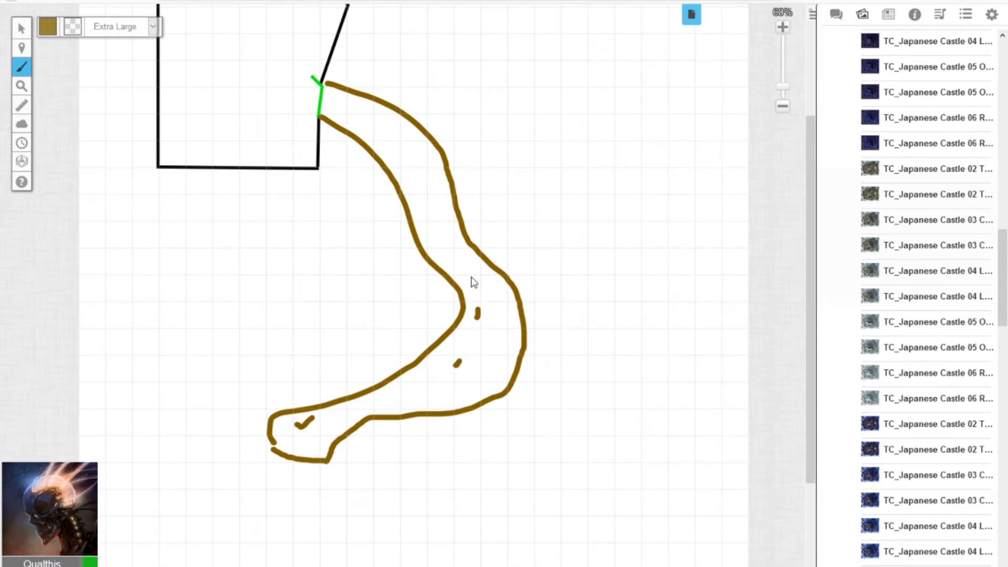
- Add small brown marks along the upper part of the path and two light green tufts beside it
{"action": "left_click_drag", "start_coordinate": [438, 213], "coordinate": [442, 204]}
{"action": "left_click_drag", "start_coordinate": [391, 138], "coordinate": [390, 133]}
{"action": "left_click", "coordinate": [379, 109]}
{"action": "left_click_drag", "start_coordinate": [453, 168], "coordinate": [472, 178]}
{"action": "left_click_drag", "start_coordinate": [440, 133], "coordinate": [453, 135]}
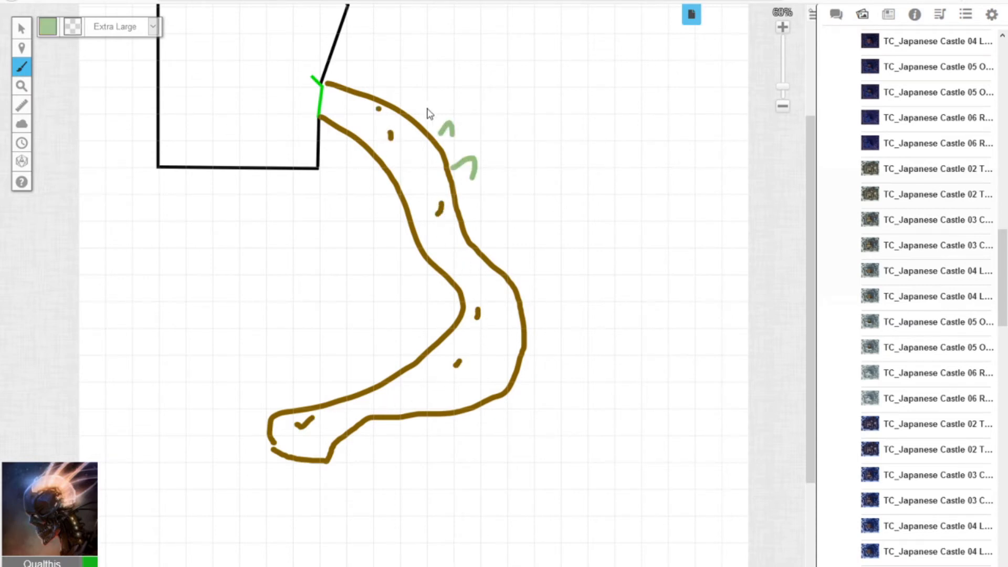
{"action": "scroll", "coordinate": [572, 271], "scroll_direction": "up", "scroll_amount": 2}
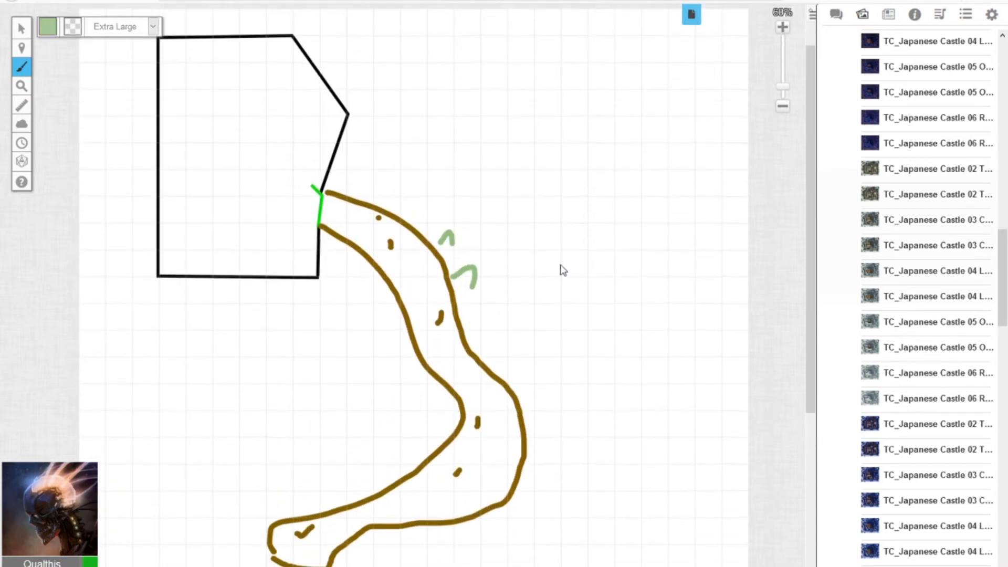
{"action": "scroll", "coordinate": [562, 270], "scroll_direction": "up", "scroll_amount": 1}
{"action": "scroll", "coordinate": [444, 271], "scroll_direction": "down", "scroll_amount": 2}
{"action": "mouse_move", "coordinate": [910, 48]}
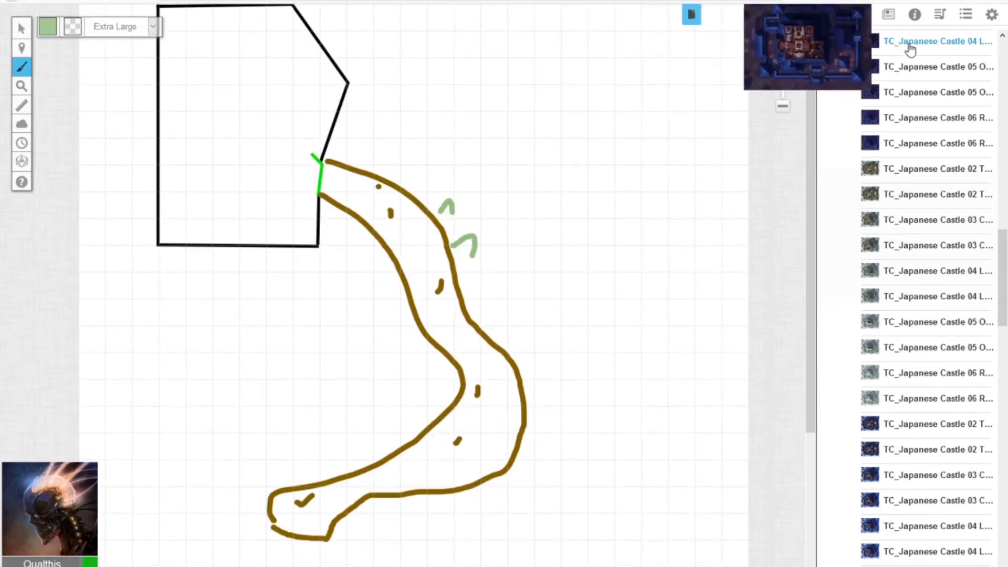
{"action": "scroll", "coordinate": [431, 194], "scroll_direction": "up", "scroll_amount": 2}
{"action": "scroll", "coordinate": [451, 200], "scroll_direction": "down", "scroll_amount": 1}
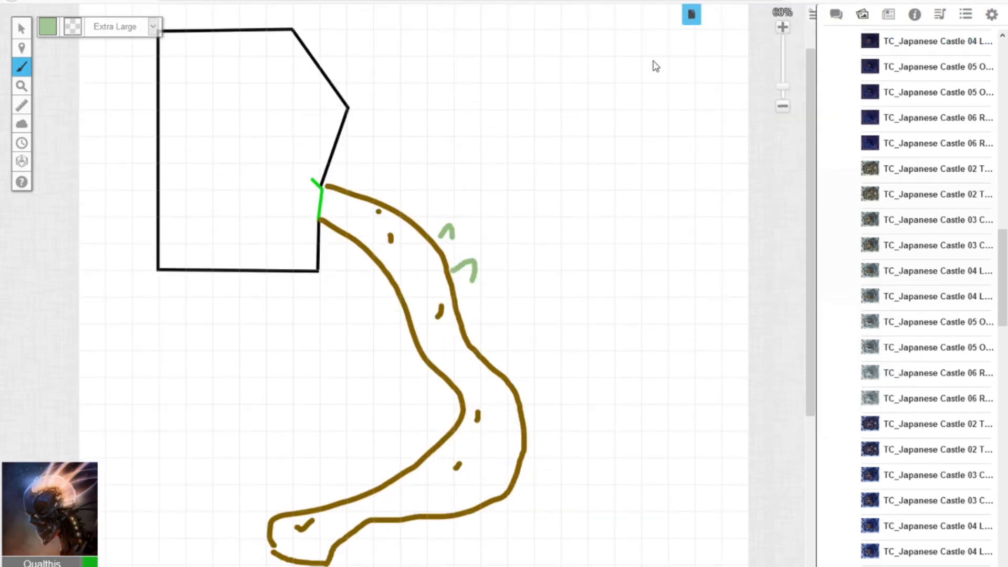
- Set the Level 2 page's background color to black, save the page settings and close the page list
{"action": "left_click", "coordinate": [691, 15]}
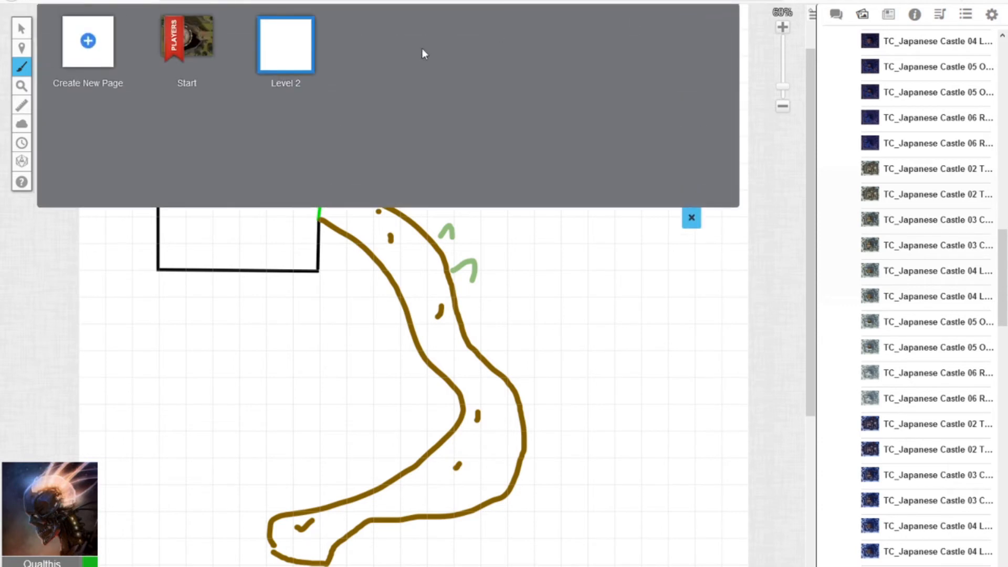
{"action": "left_click", "coordinate": [325, 64]}
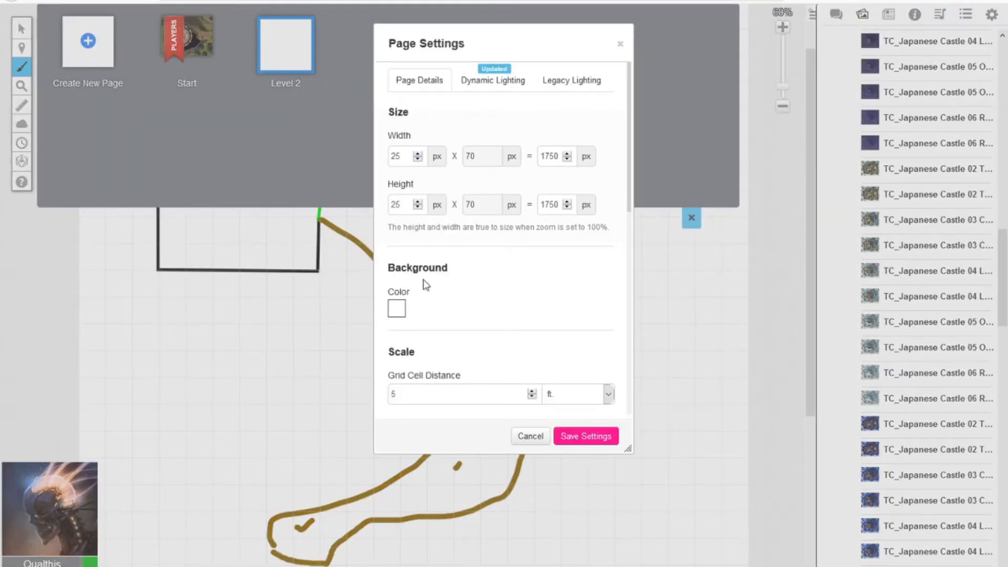
{"action": "left_click", "coordinate": [398, 310]}
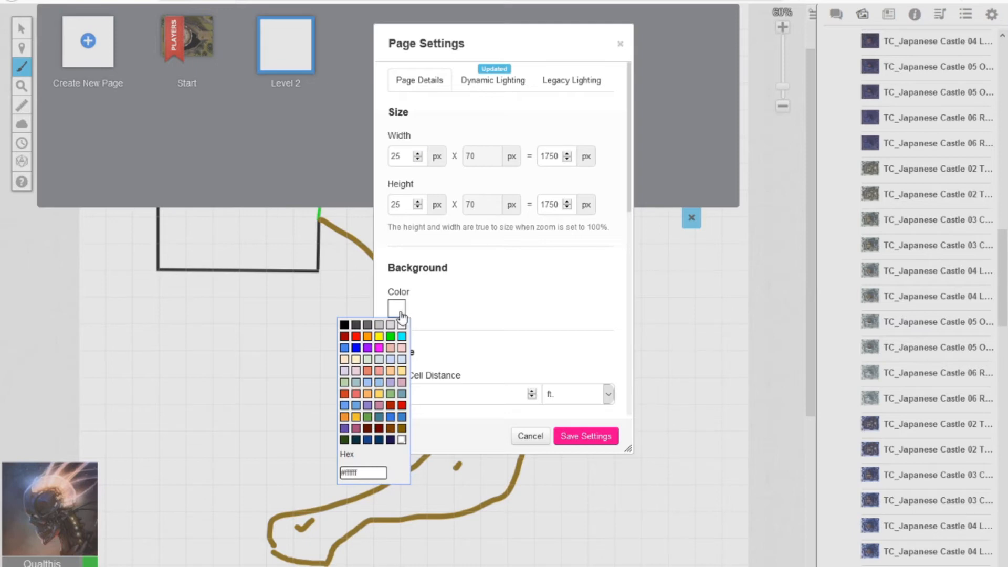
{"action": "left_click", "coordinate": [344, 325]}
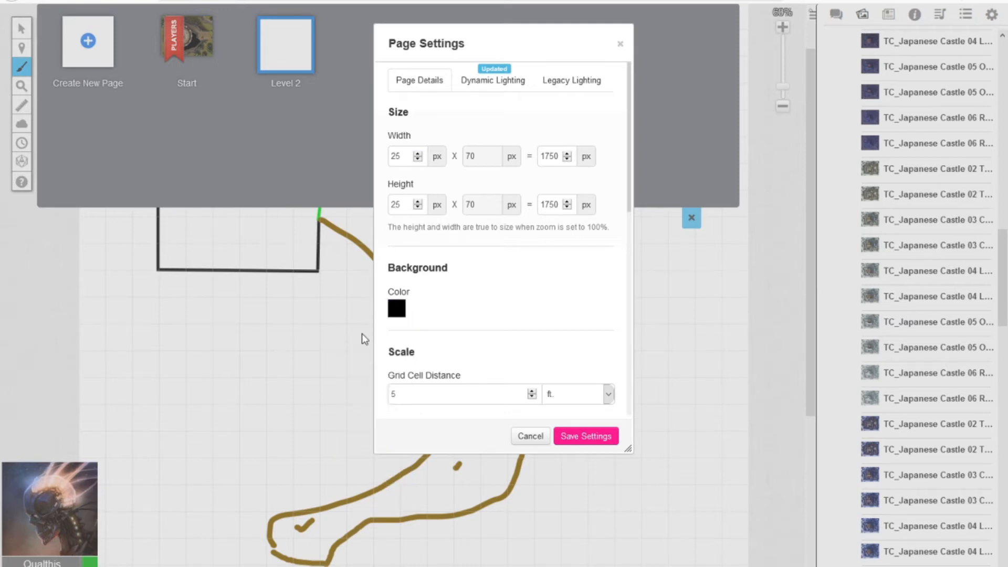
{"action": "left_click", "coordinate": [586, 440]}
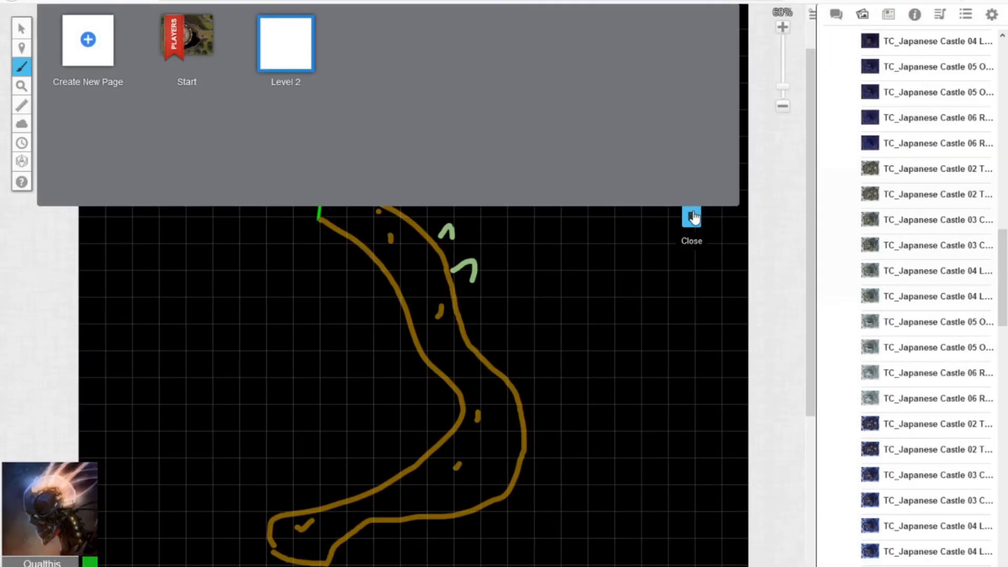
{"action": "left_click", "coordinate": [691, 218]}
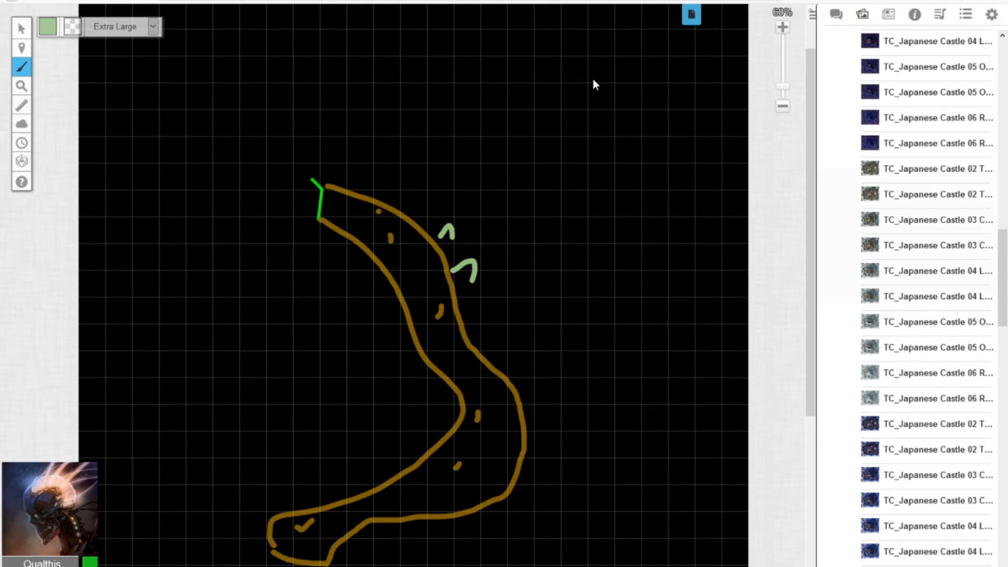
- Set the Level 2 page's background color back to white, save the page settings and close the page list
{"action": "left_click", "coordinate": [691, 15]}
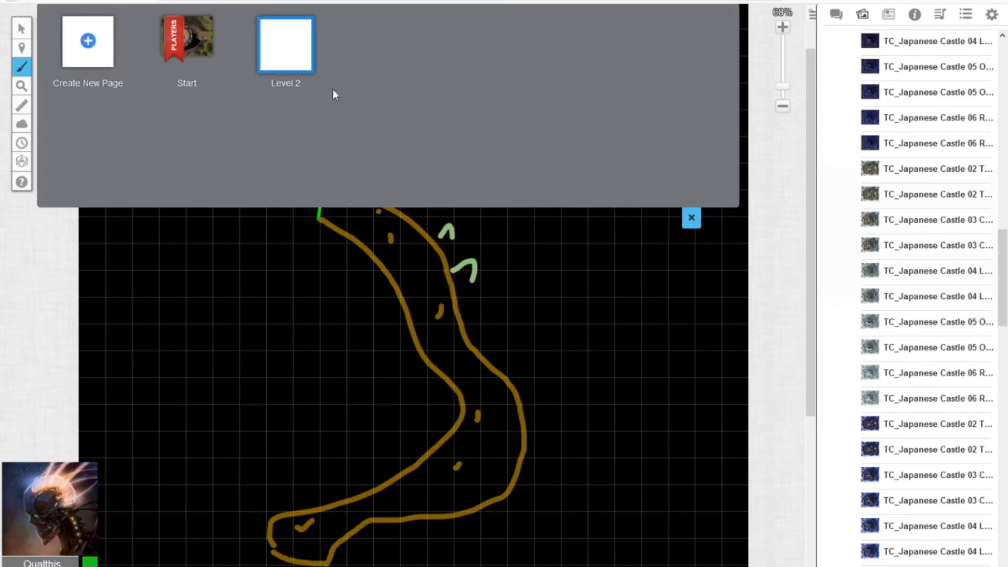
{"action": "left_click", "coordinate": [327, 29]}
{"action": "left_click", "coordinate": [403, 310]}
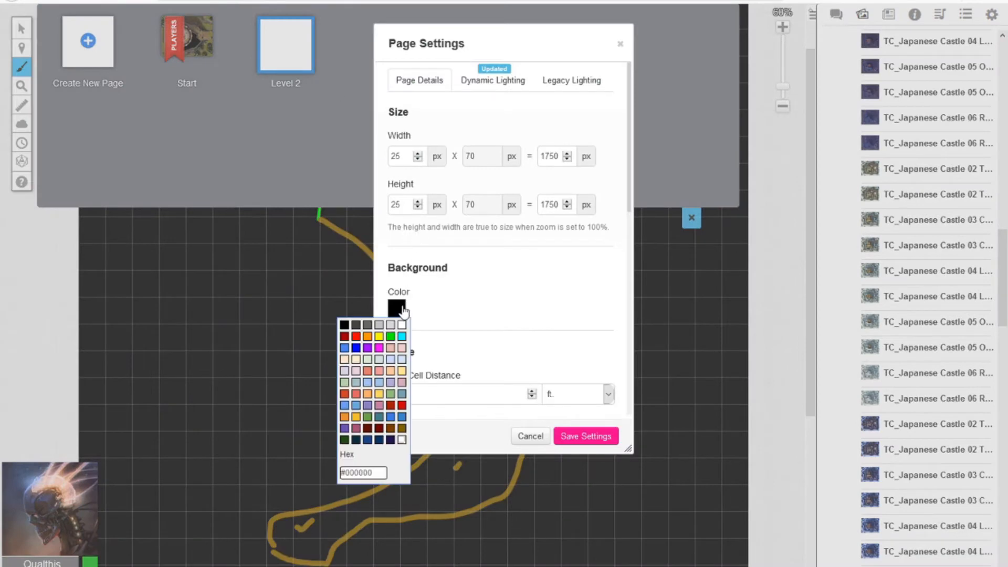
{"action": "left_click", "coordinate": [401, 325]}
{"action": "left_click", "coordinate": [588, 437]}
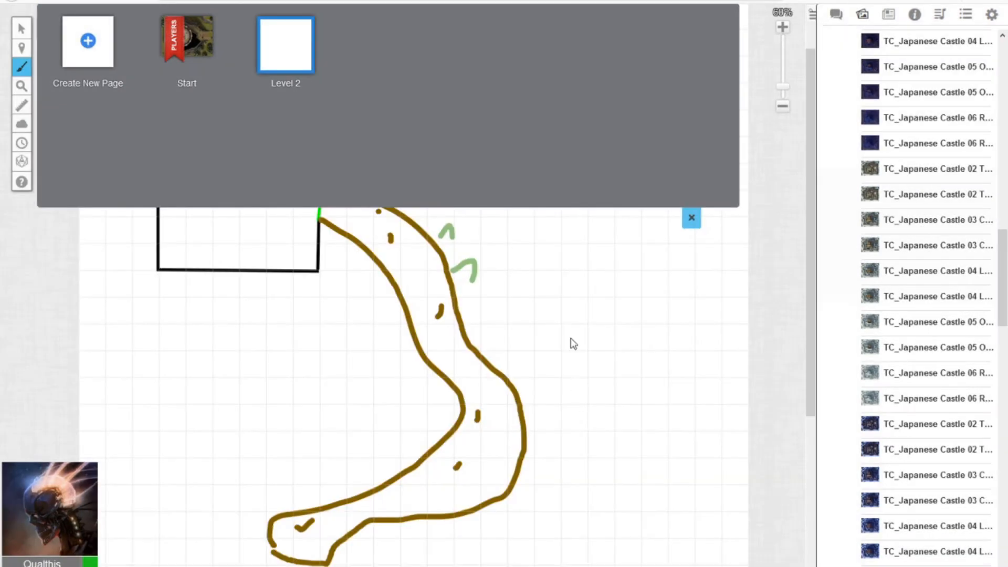
{"action": "left_click", "coordinate": [691, 217]}
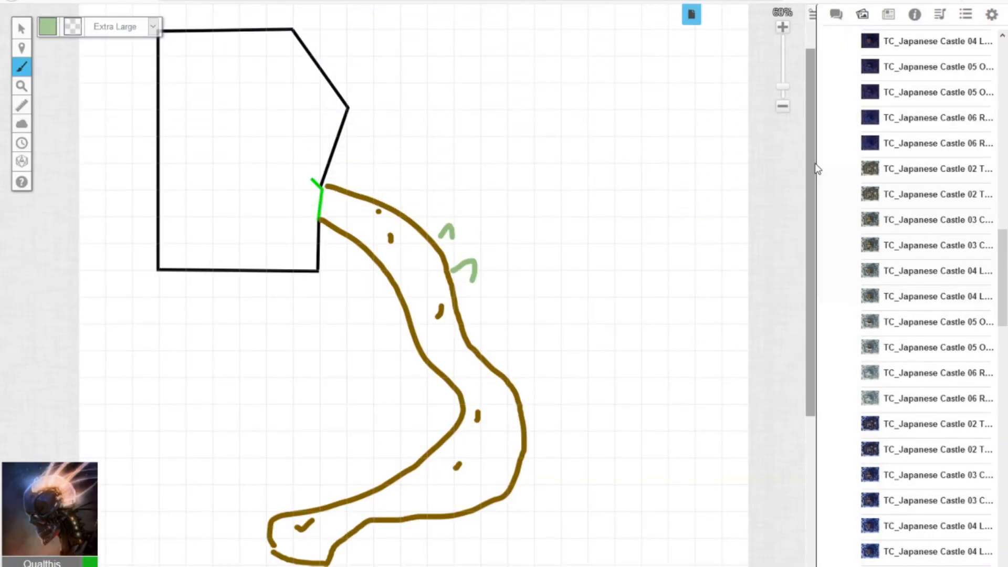
- Collapse the Feudal Japan Daimyo's Castle set in the premium assets and expand the Feudal Japan Asset Pack to browse its objects
{"action": "scroll", "coordinate": [871, 157], "scroll_direction": "up", "scroll_amount": 15}
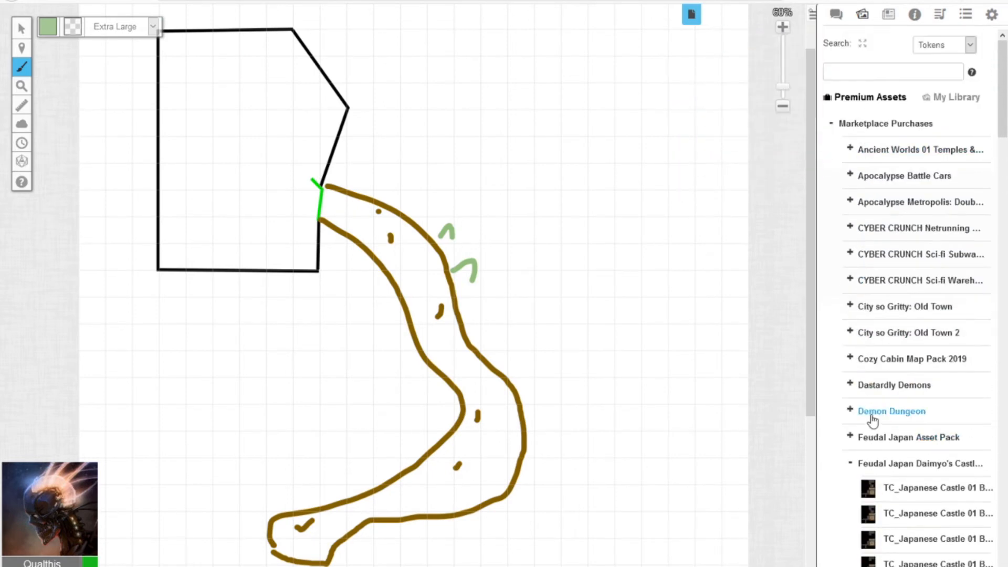
{"action": "left_click", "coordinate": [849, 464]}
{"action": "left_click", "coordinate": [878, 441]}
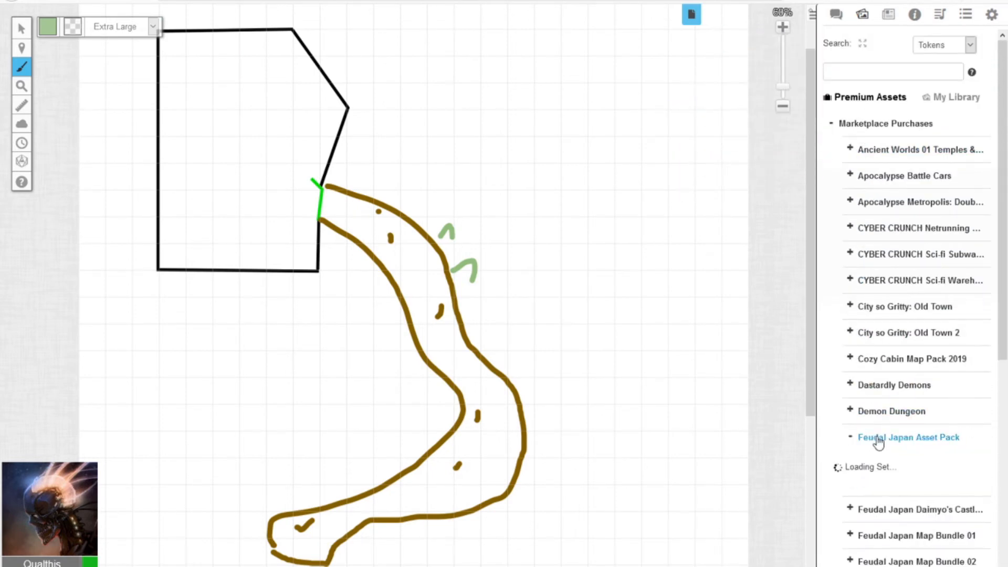
{"action": "scroll", "coordinate": [893, 410], "scroll_direction": "down", "scroll_amount": 7}
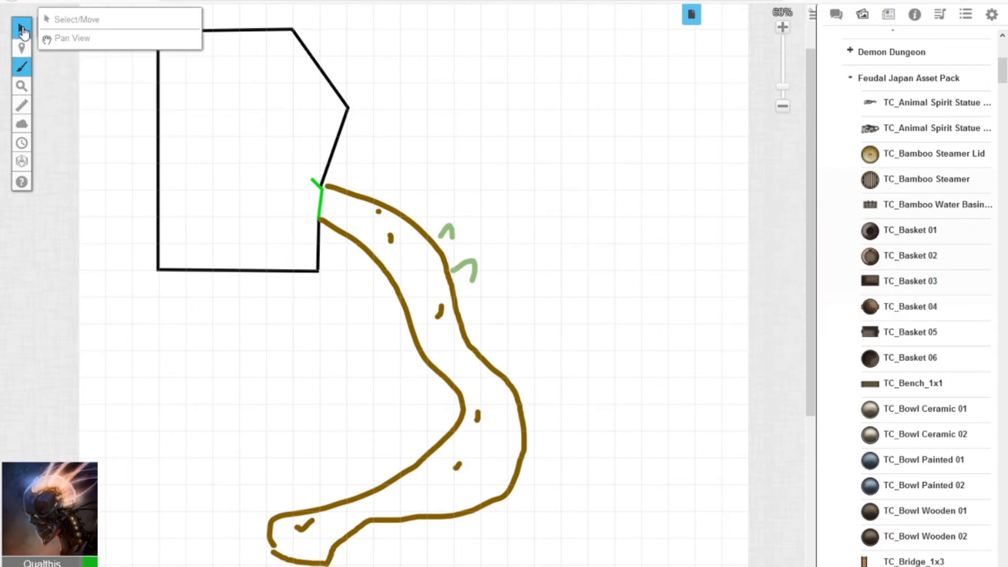
- Place TC_Basket 04 on the open area right of the room with the Select tool, move it and enlarge it
{"action": "left_click", "coordinate": [23, 31]}
{"action": "mouse_move", "coordinate": [936, 315]}
{"action": "left_mouse_down"}
{"action": "mouse_move", "coordinate": [740, 299]}
{"action": "mouse_move", "coordinate": [500, 198]}
{"action": "mouse_move", "coordinate": [488, 164]}
{"action": "left_mouse_up"}
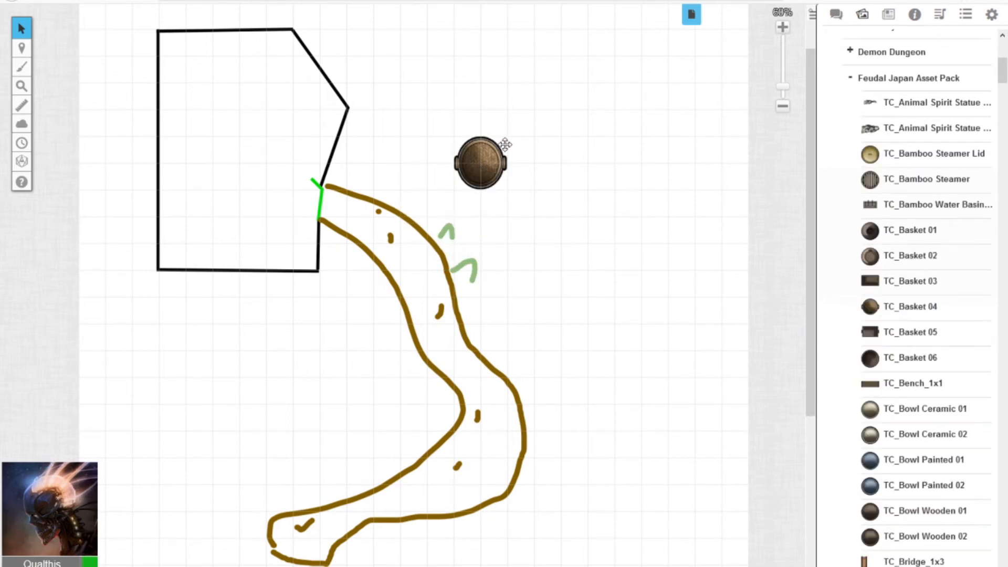
{"action": "left_click", "coordinate": [503, 148]}
{"action": "left_click_drag", "start_coordinate": [480, 163], "coordinate": [695, 84]}
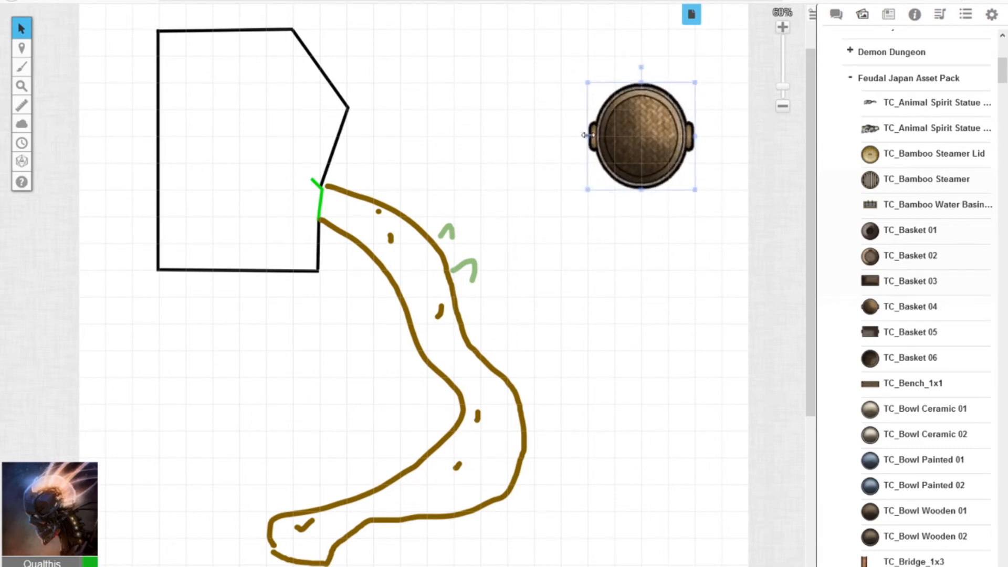
- Enlarge the round basket further, squash it vertically into an oval and delete it from the page
{"action": "mouse_move", "coordinate": [587, 135]}
{"action": "left_mouse_down"}
{"action": "mouse_move", "coordinate": [476, 140]}
{"action": "mouse_move", "coordinate": [583, 141]}
{"action": "mouse_move", "coordinate": [587, 149]}
{"action": "left_mouse_up"}
{"action": "left_click_drag", "start_coordinate": [586, 190], "coordinate": [511, 268]}
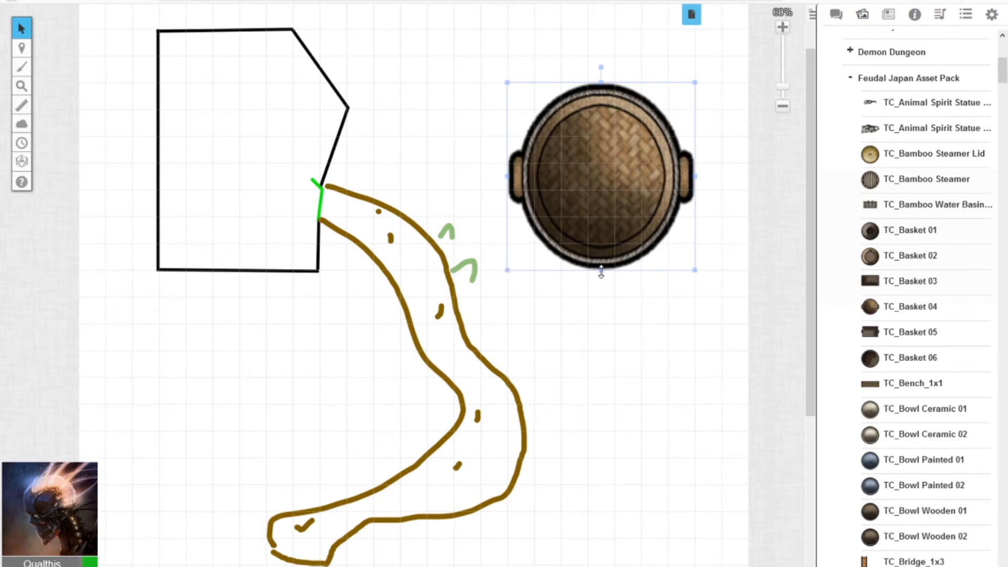
{"action": "left_click_drag", "start_coordinate": [601, 272], "coordinate": [607, 208]}
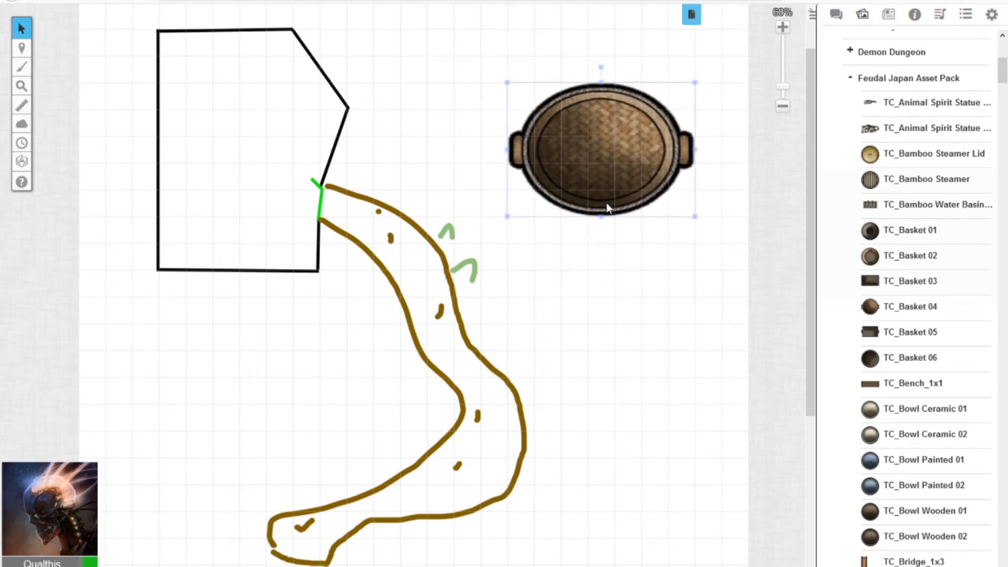
{"action": "key", "text": "Delete"}
- Place TC_Basket 03 right of the room, enlarge it to about 4 squares wide by 2.5 high and shift it up-left
{"action": "mouse_move", "coordinate": [930, 261]}
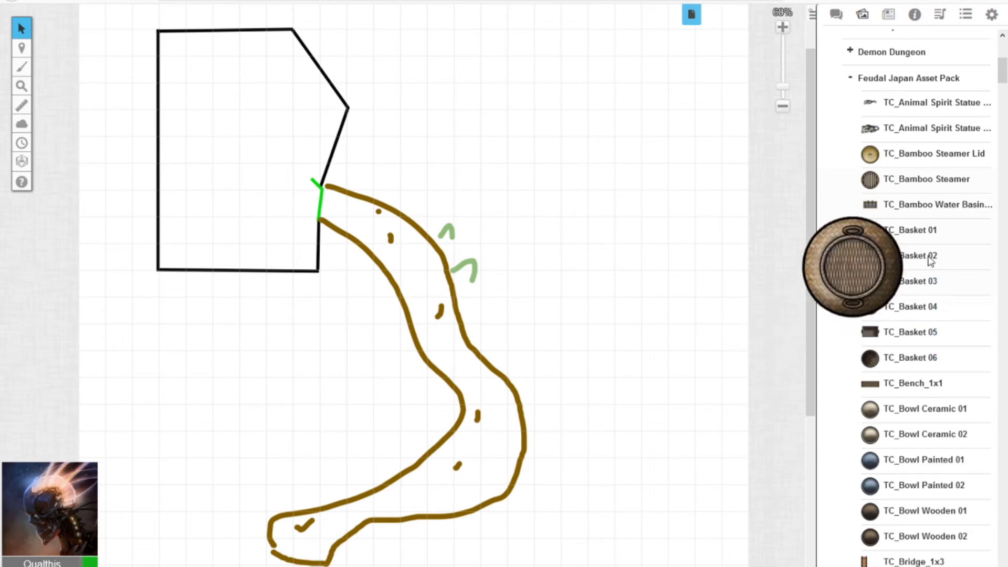
{"action": "left_click_drag", "start_coordinate": [916, 282], "coordinate": [563, 126]}
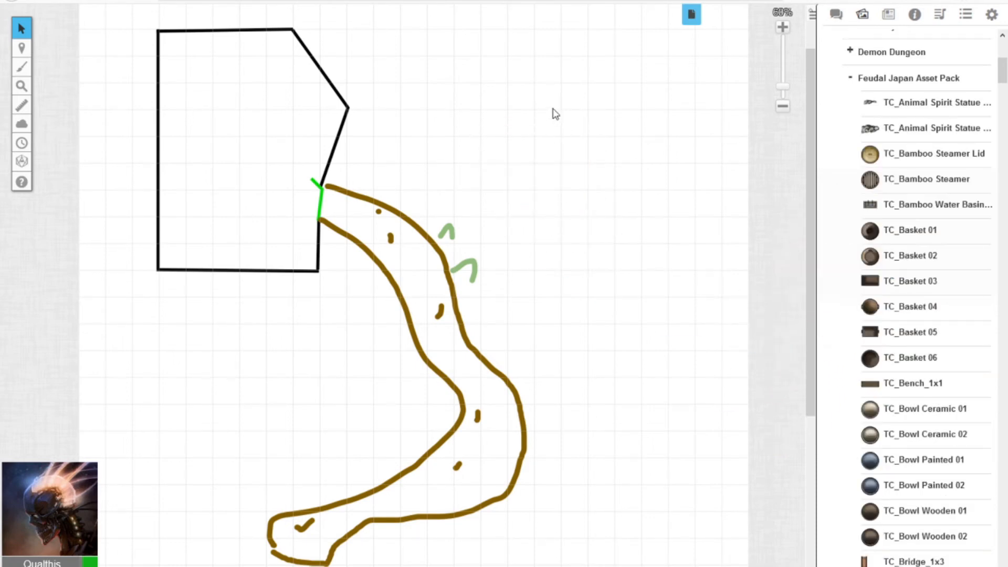
{"action": "left_click", "coordinate": [556, 120]}
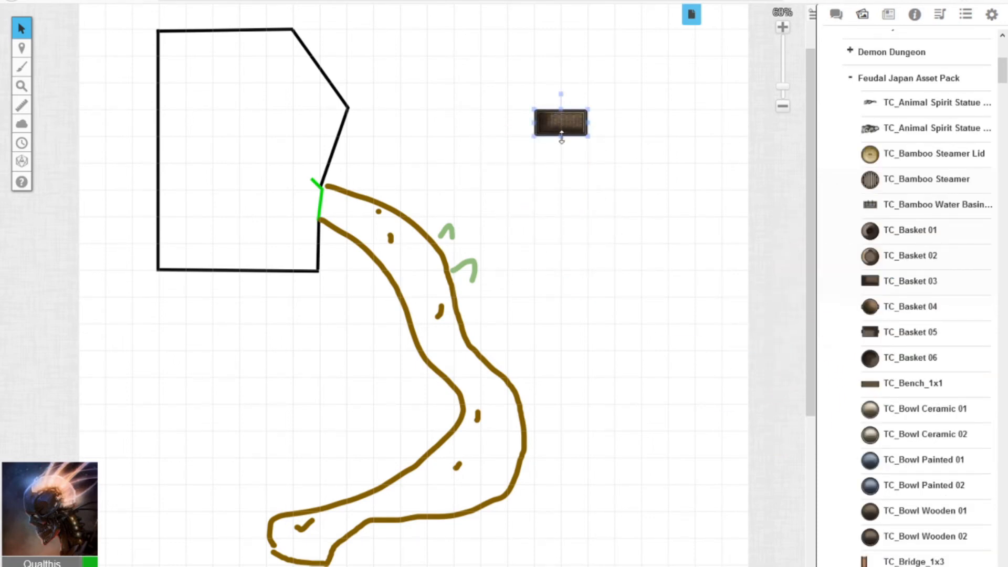
{"action": "left_click_drag", "start_coordinate": [588, 137], "coordinate": [619, 186]}
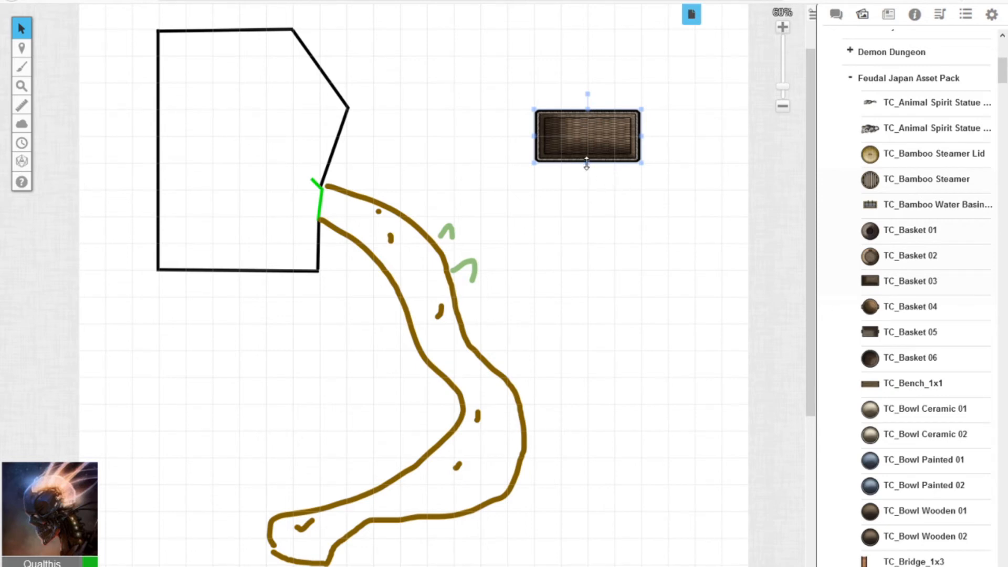
{"action": "left_click_drag", "start_coordinate": [586, 164], "coordinate": [588, 179]}
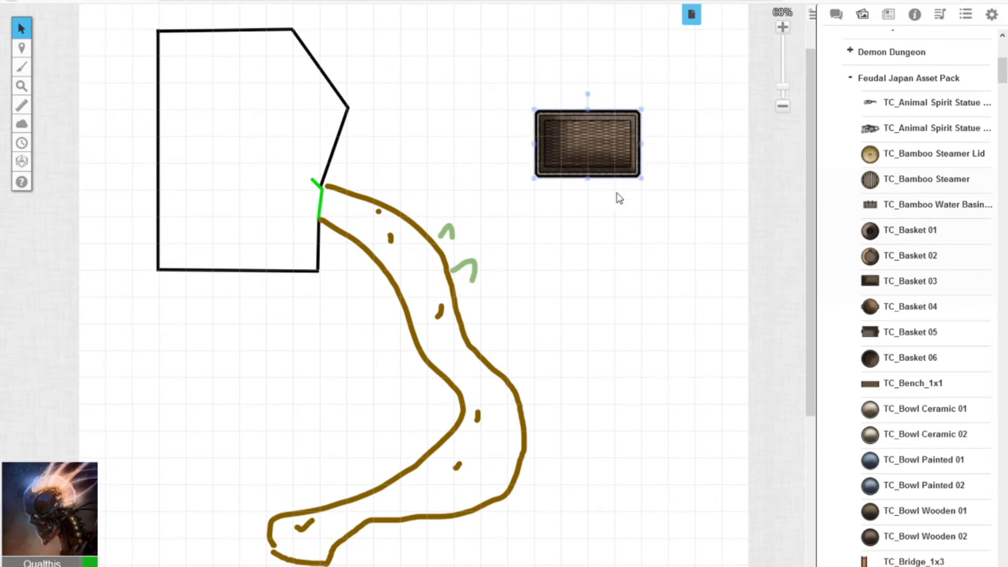
{"action": "left_click_drag", "start_coordinate": [600, 141], "coordinate": [561, 106]}
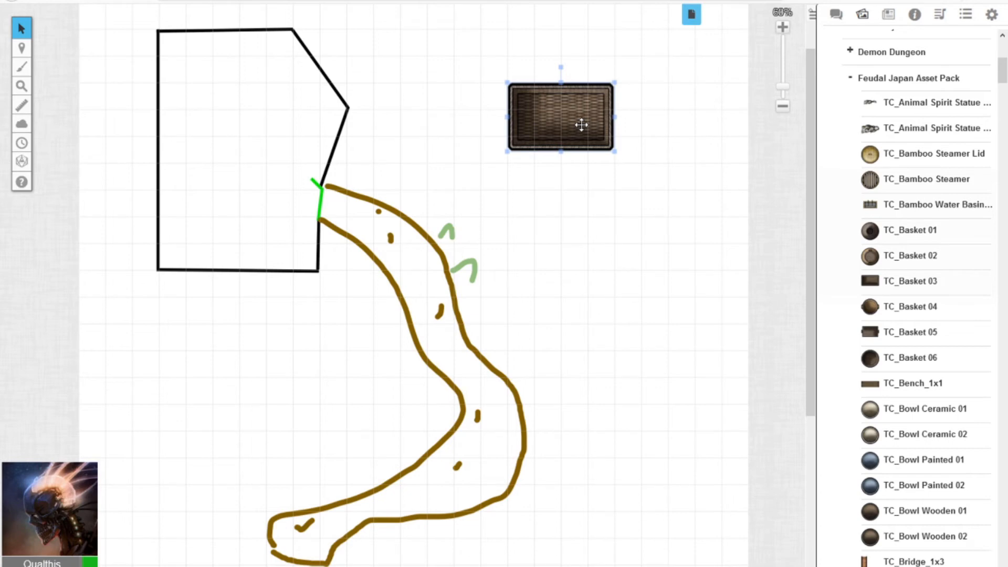
- Rotate the rectangular basket in increments until it lies diagonally on the grid
{"action": "scroll", "coordinate": [581, 125], "scroll_direction": "down", "scroll_amount": 7}
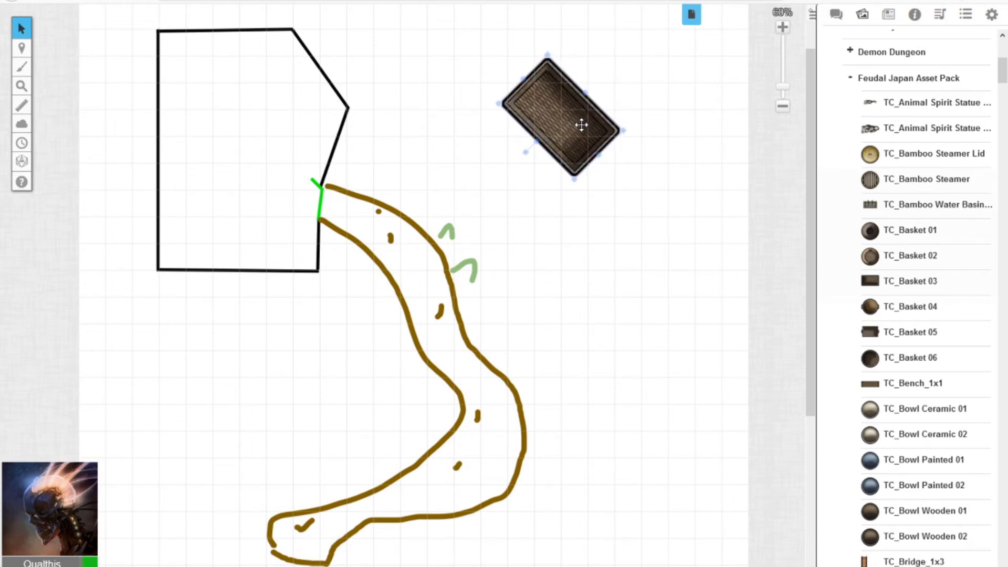
{"action": "scroll", "coordinate": [581, 125], "scroll_direction": "down", "scroll_amount": 4}
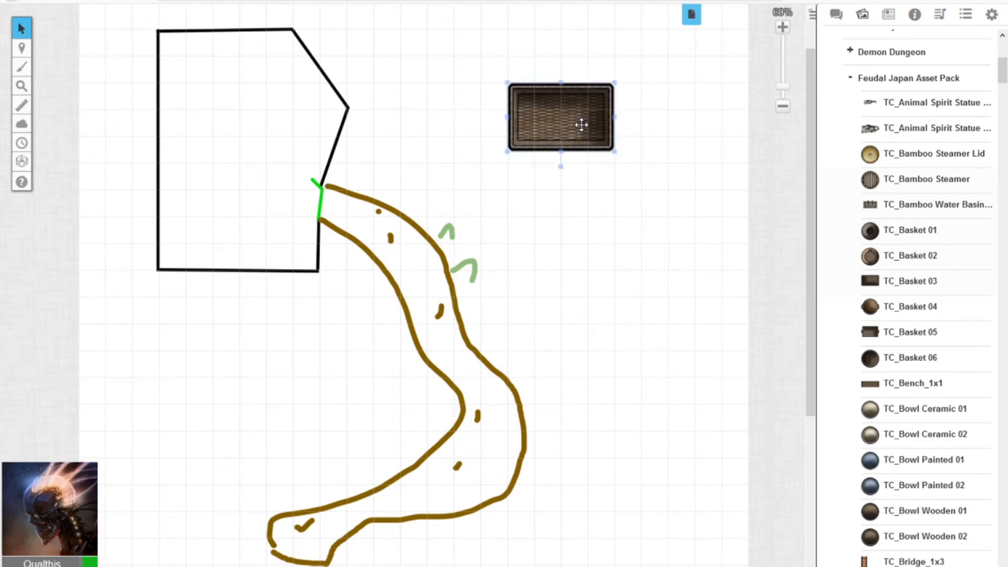
{"action": "scroll", "coordinate": [581, 125], "scroll_direction": "down", "scroll_amount": 4}
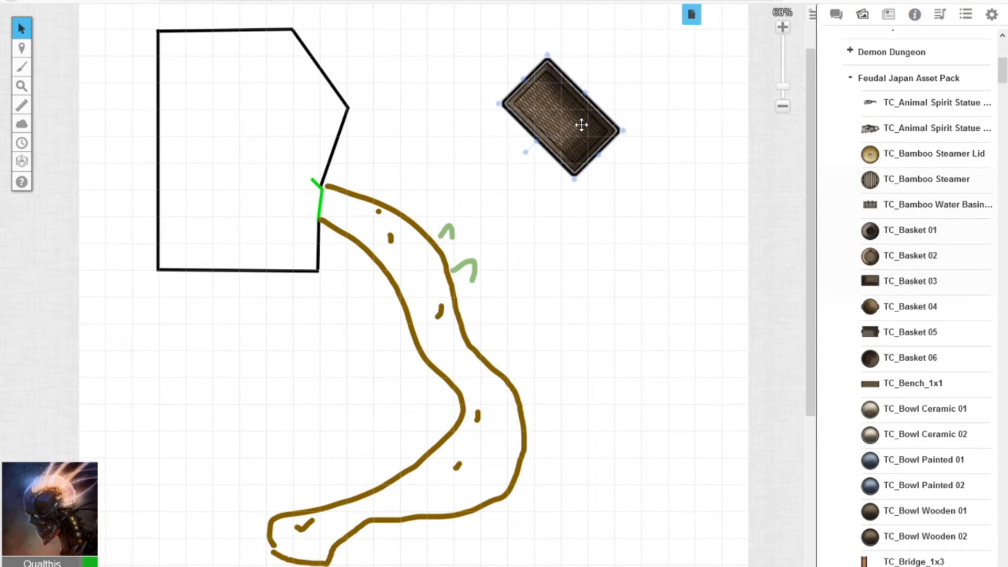
{"action": "scroll", "coordinate": [581, 125], "scroll_direction": "down", "scroll_amount": 2}
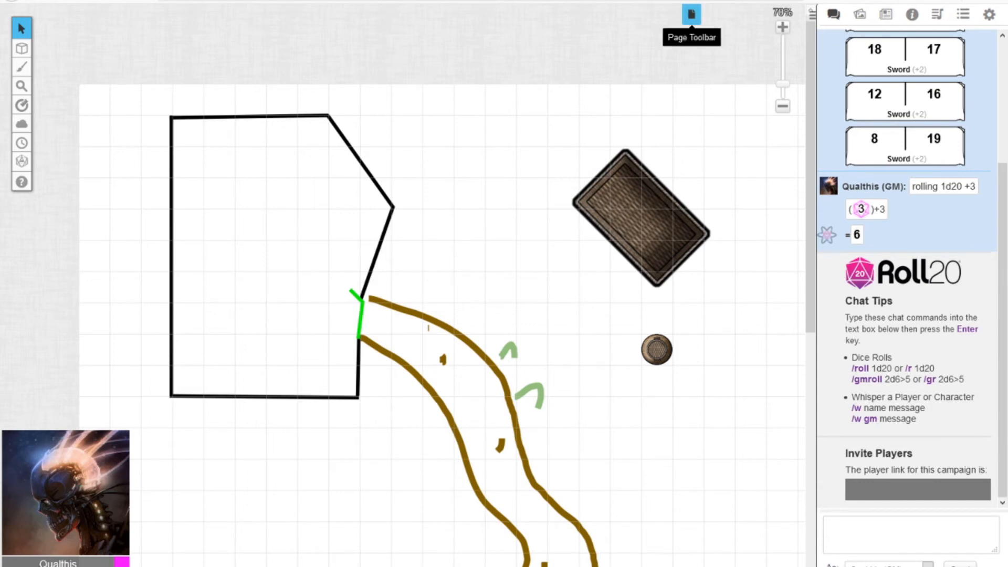
- Open the Start page and move the Players ribbon from the No dynamic lighting page onto Start
{"action": "left_click", "coordinate": [691, 14]}
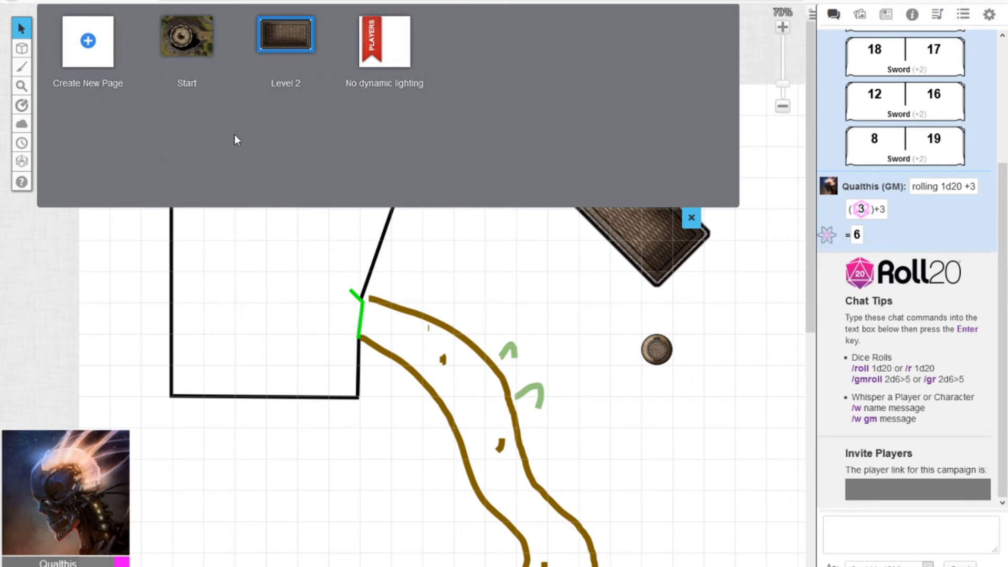
{"action": "left_click", "coordinate": [196, 34]}
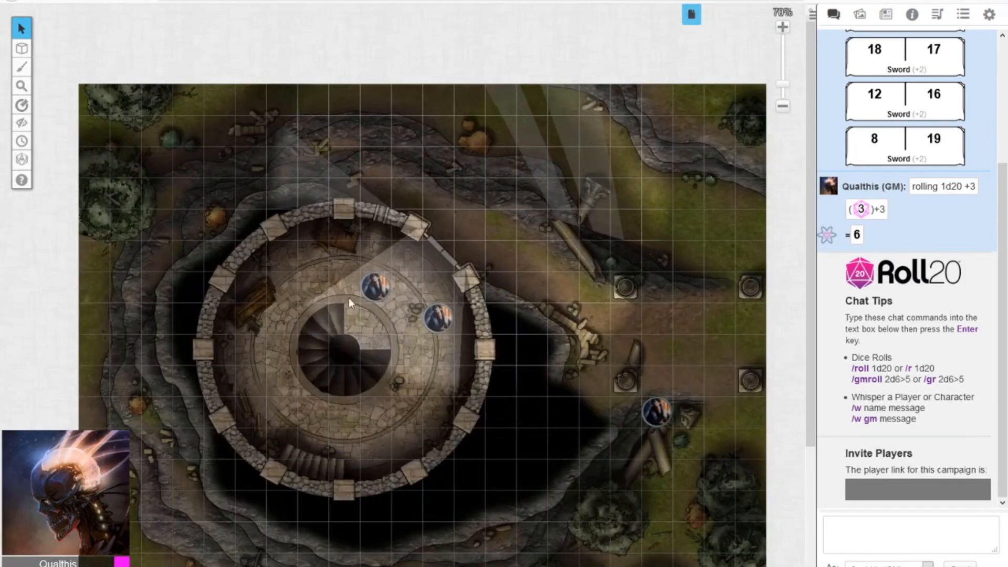
{"action": "left_click", "coordinate": [691, 16]}
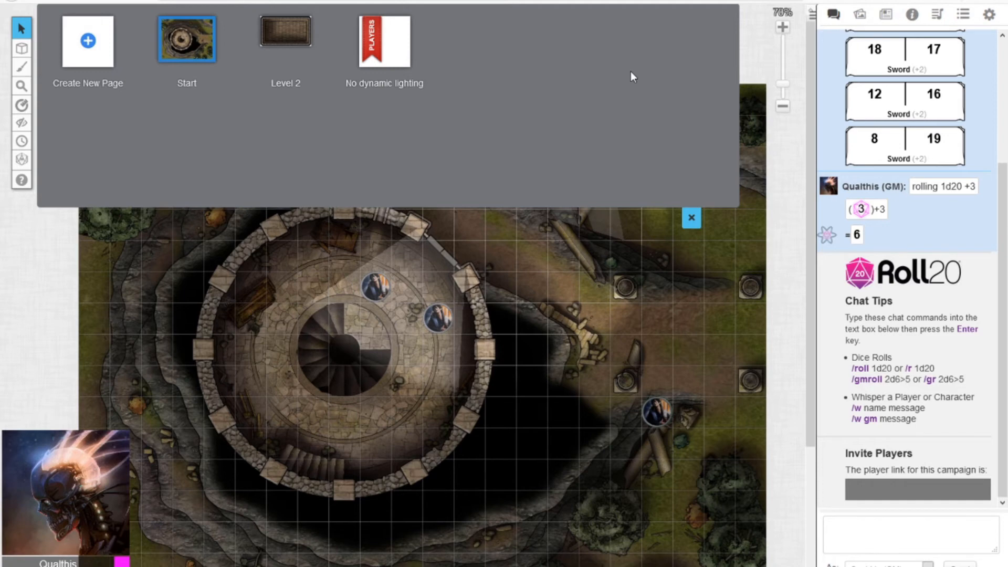
{"action": "mouse_move", "coordinate": [370, 42]}
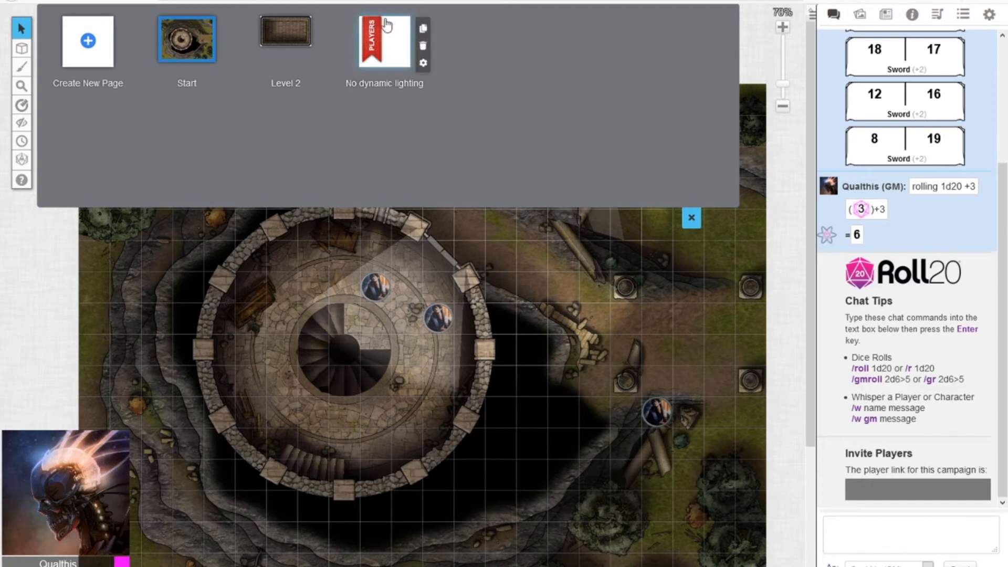
{"action": "left_click_drag", "start_coordinate": [370, 37], "coordinate": [175, 33]}
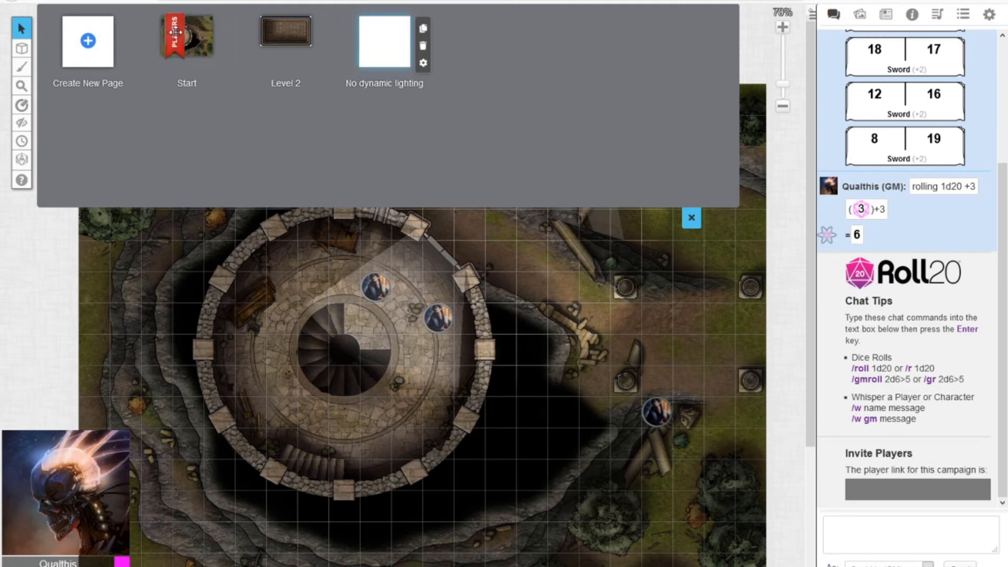
{"action": "left_click", "coordinate": [201, 55]}
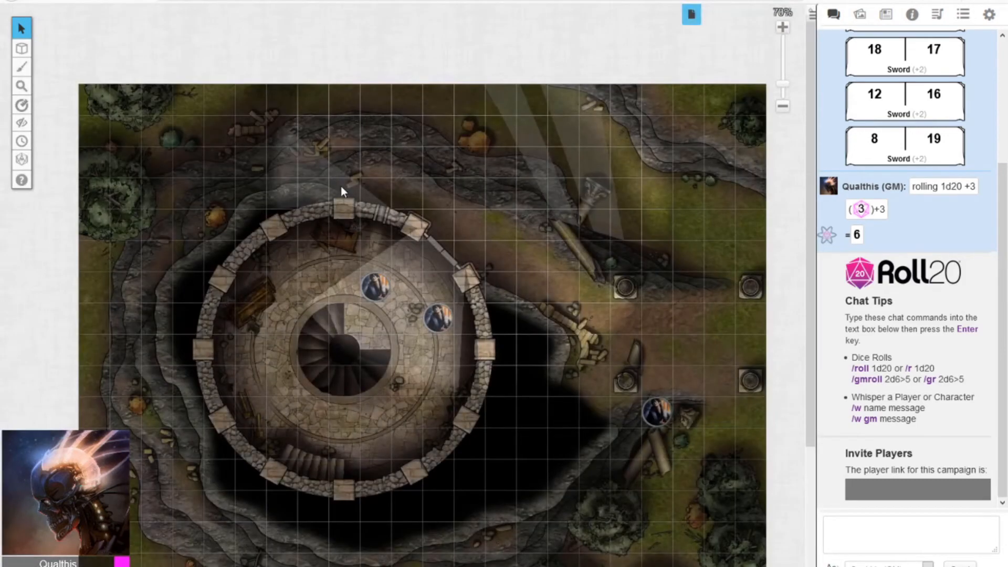
- Open the page list and check the Level 2 and No dynamic lighting pages beside Start
{"action": "left_click", "coordinate": [691, 14]}
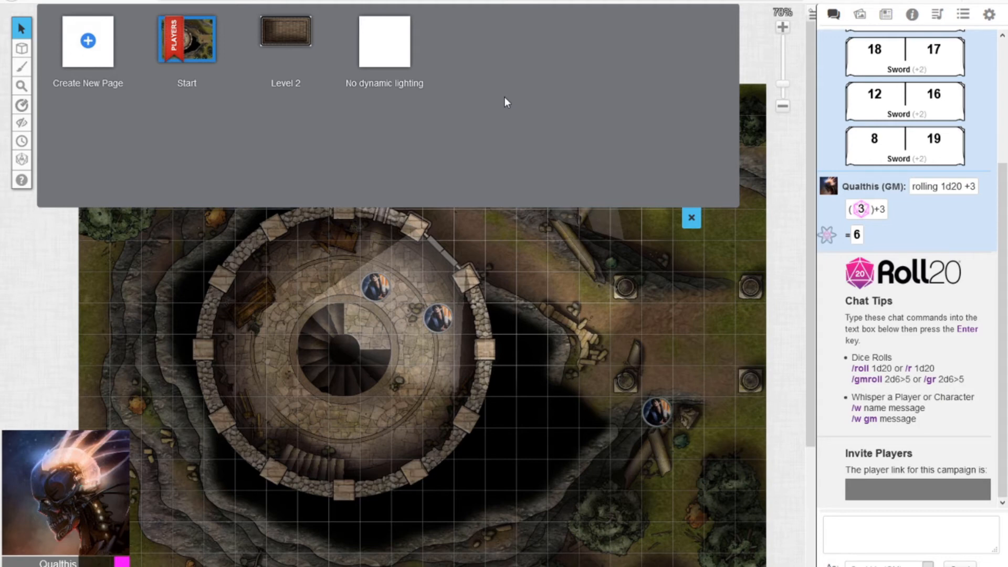
{"action": "mouse_move", "coordinate": [292, 84]}
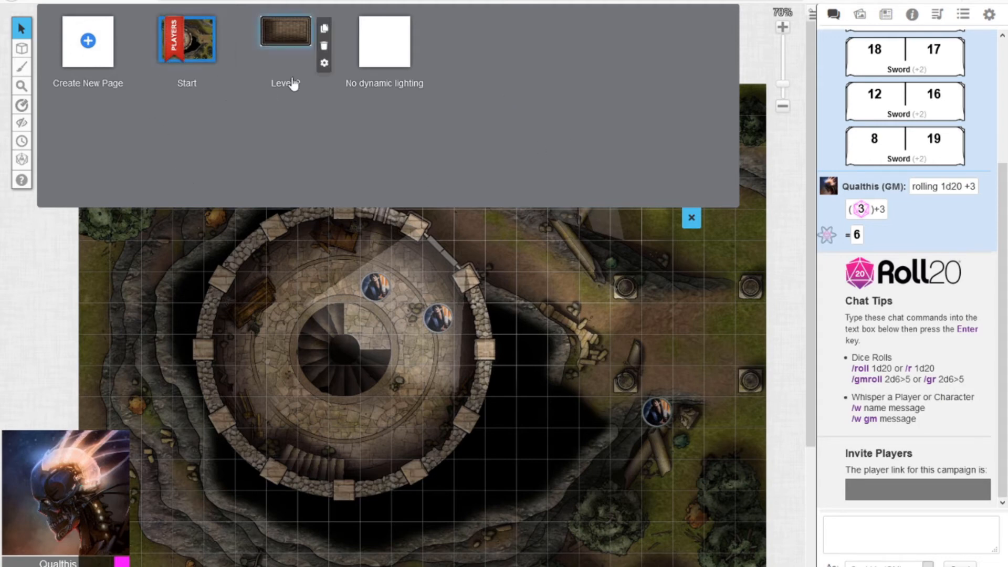
{"action": "mouse_move", "coordinate": [400, 41]}
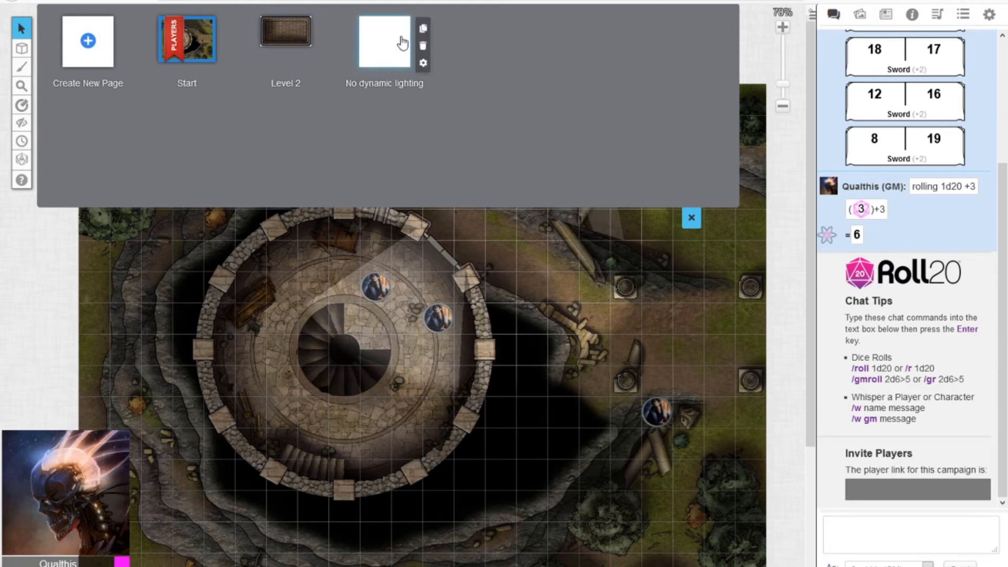
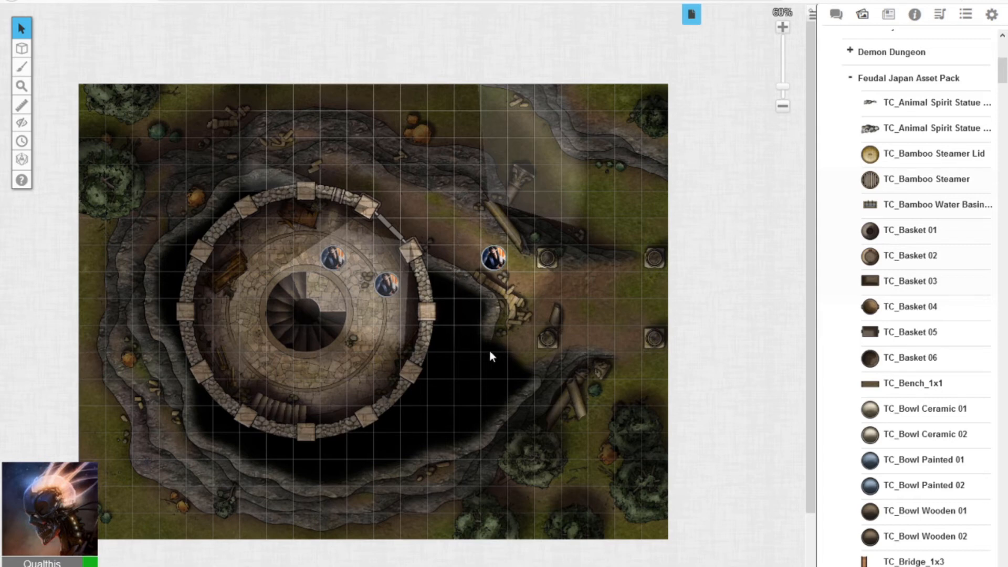
- Move the token outside the tower southeast beside the fallen pillars and deselect it
{"action": "left_click_drag", "start_coordinate": [493, 260], "coordinate": [574, 362]}
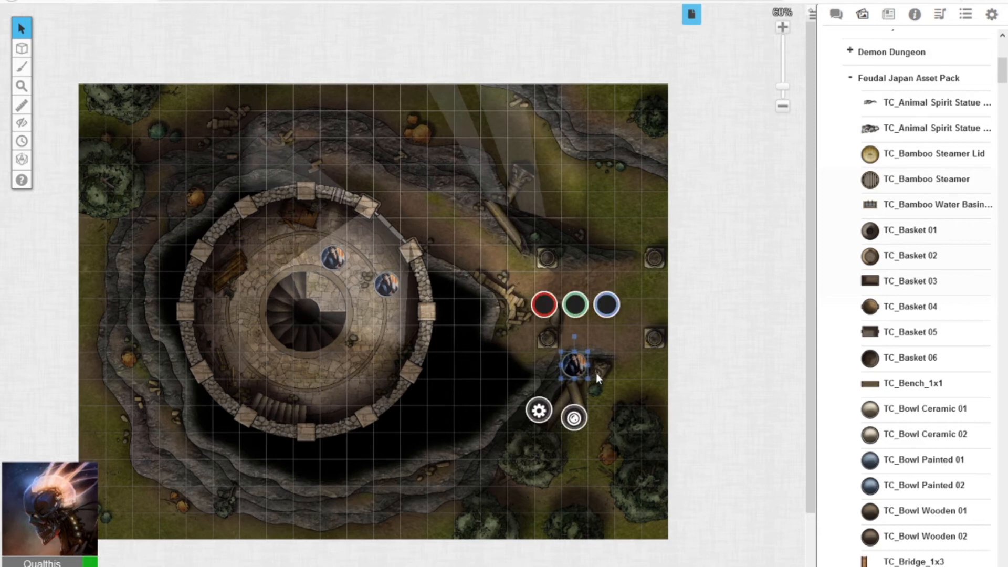
{"action": "left_click", "coordinate": [408, 178]}
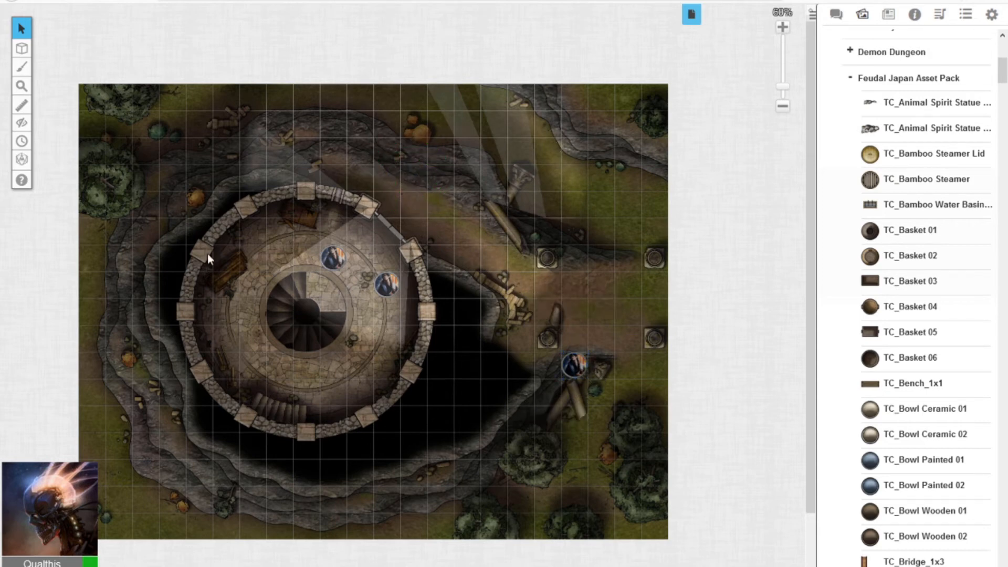
- Ping spots on the Start map around the tower, including the dirt path outside its northeast wall
{"action": "left_click", "coordinate": [417, 181]}
{"action": "scroll", "coordinate": [528, 188], "scroll_direction": "down", "scroll_amount": 3}
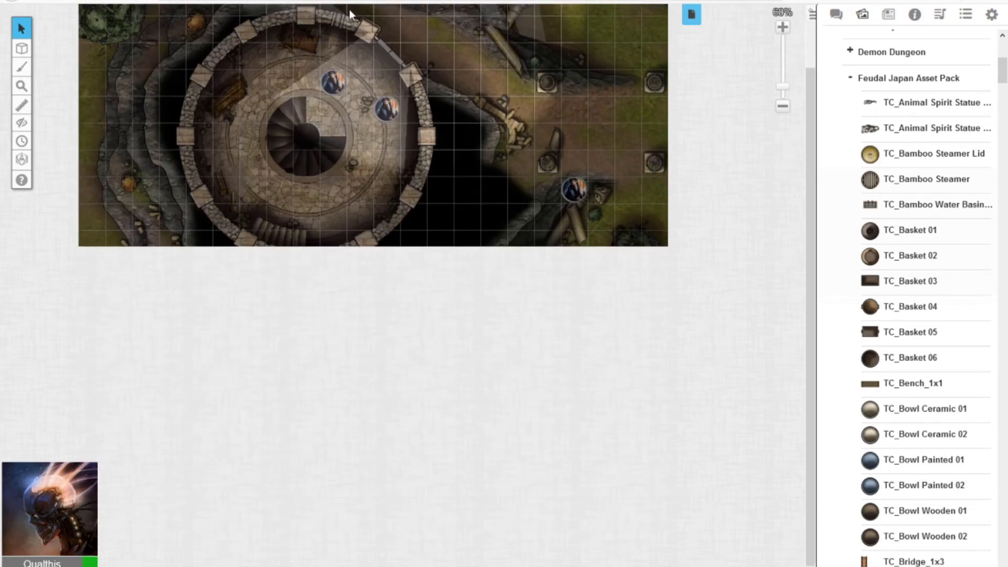
{"action": "left_click", "coordinate": [163, 72]}
{"action": "scroll", "coordinate": [163, 72], "scroll_direction": "up", "scroll_amount": 3}
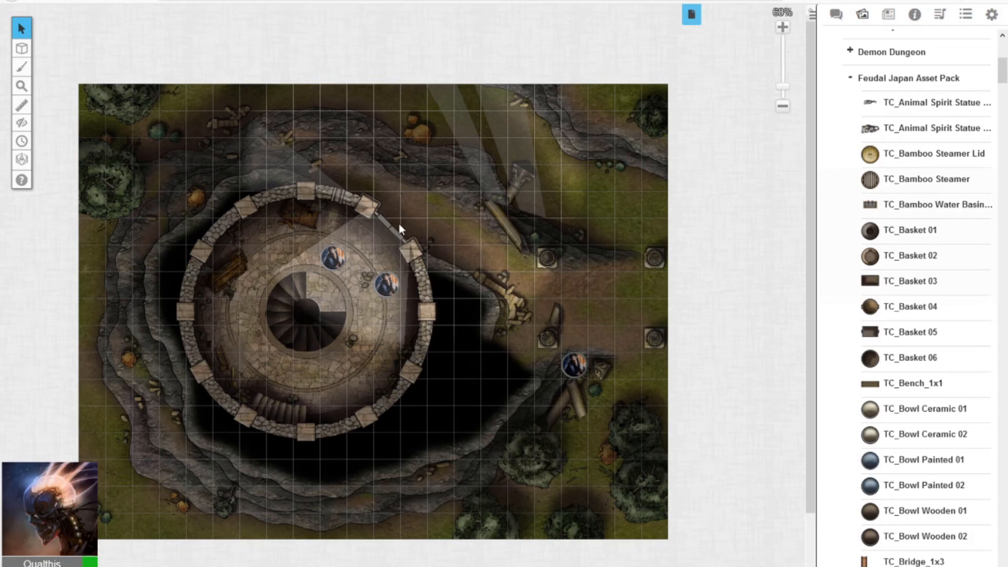
{"action": "left_click", "coordinate": [440, 214]}
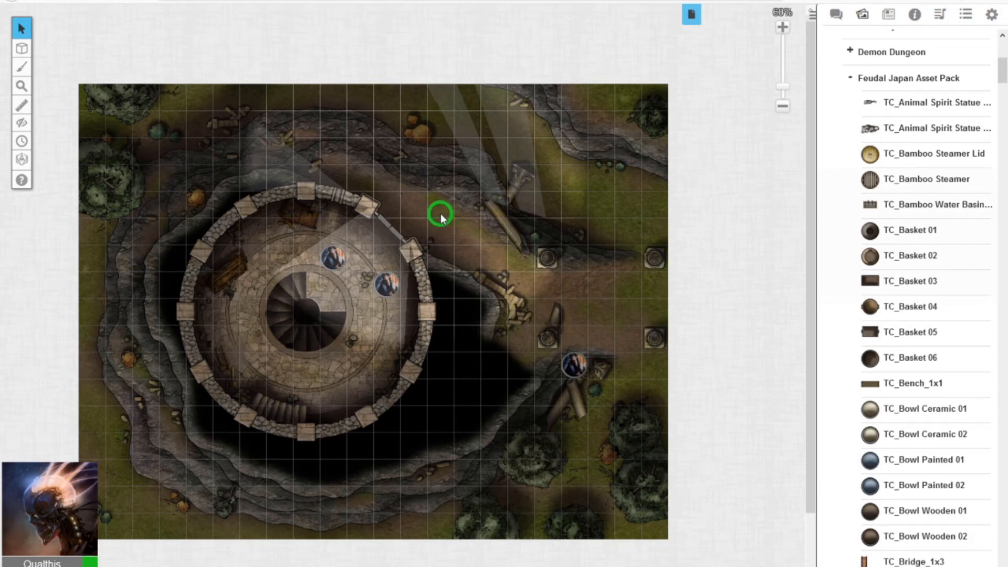
{"action": "left_click", "coordinate": [416, 226]}
- Zoom the Start map to 90% and ping several spots around the tower so the view centers on them
{"action": "left_click", "coordinate": [782, 28]}
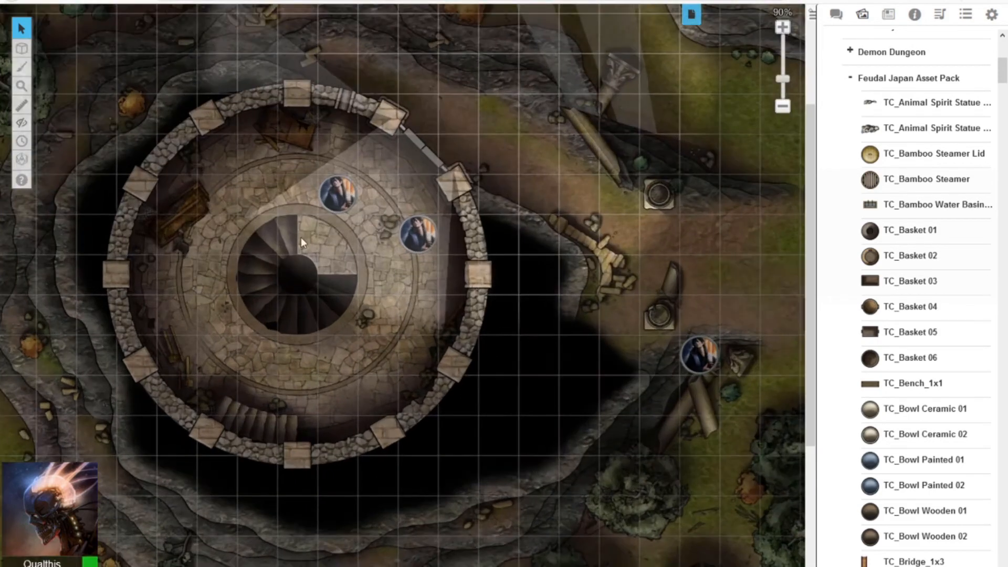
{"action": "left_click", "coordinate": [171, 257], "text": "shift"}
{"action": "left_click", "coordinate": [619, 141], "text": "shift"}
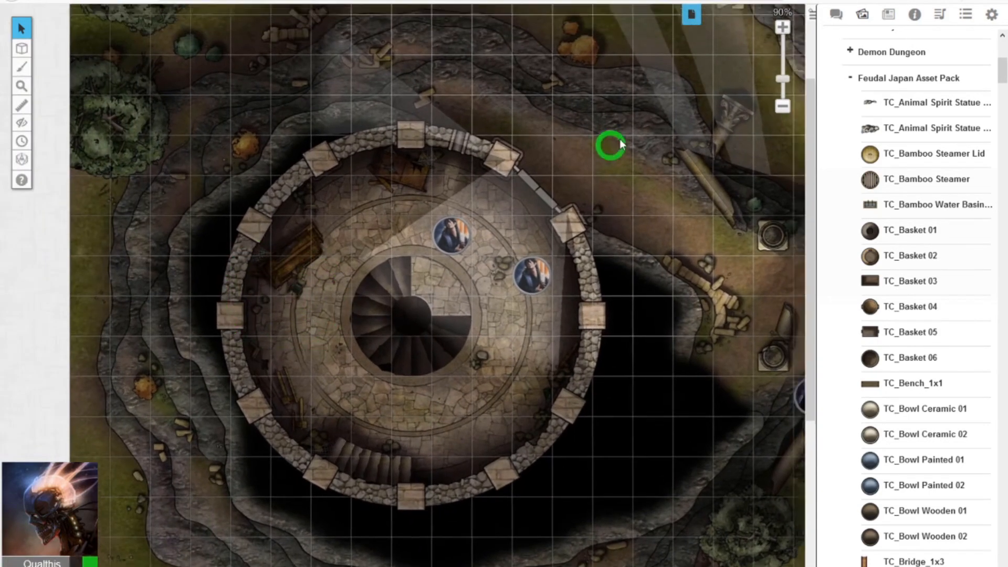
{"action": "left_click", "coordinate": [482, 479]}
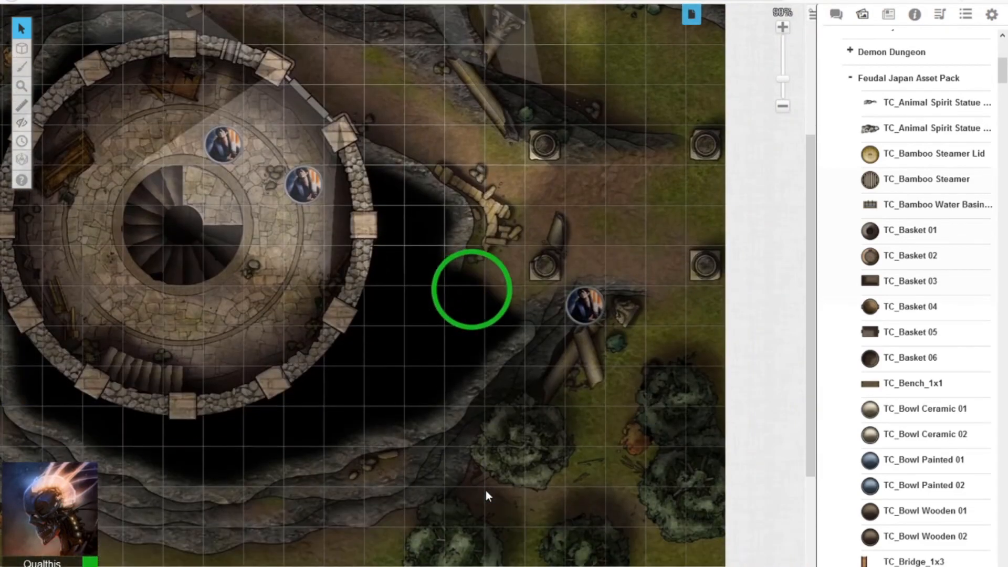
{"action": "left_click", "coordinate": [592, 224], "text": "shift"}
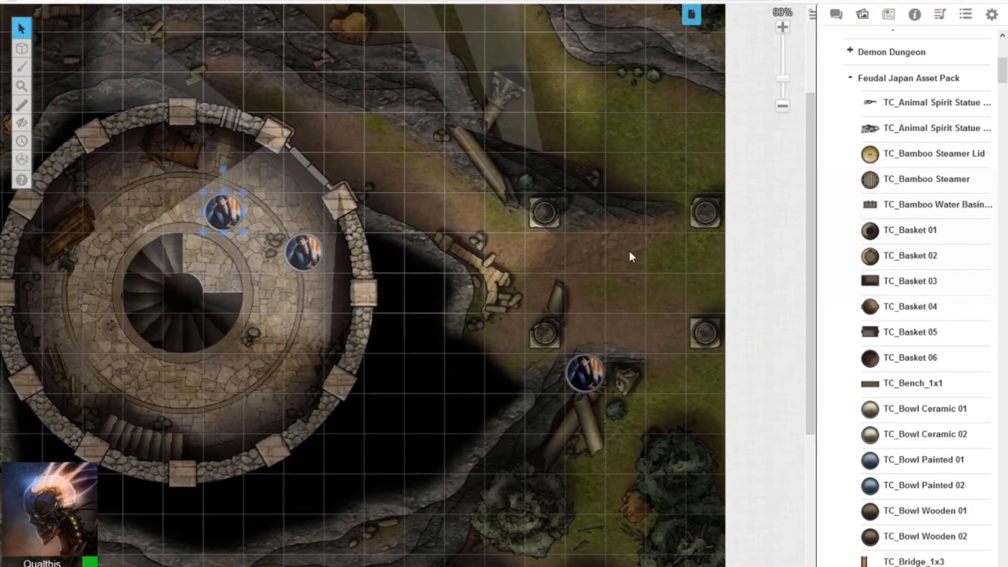
{"action": "left_click", "coordinate": [480, 166]}
- Set the player color to magenta and ping the map near the fallen column outside the tower
{"action": "left_click", "coordinate": [89, 562]}
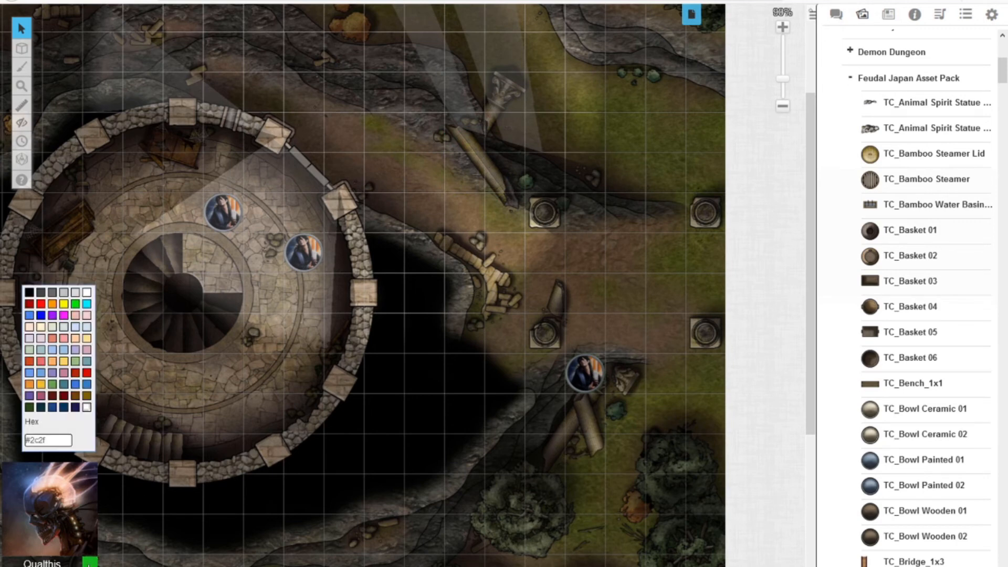
{"action": "left_click", "coordinate": [64, 316]}
{"action": "left_click", "coordinate": [496, 188]}
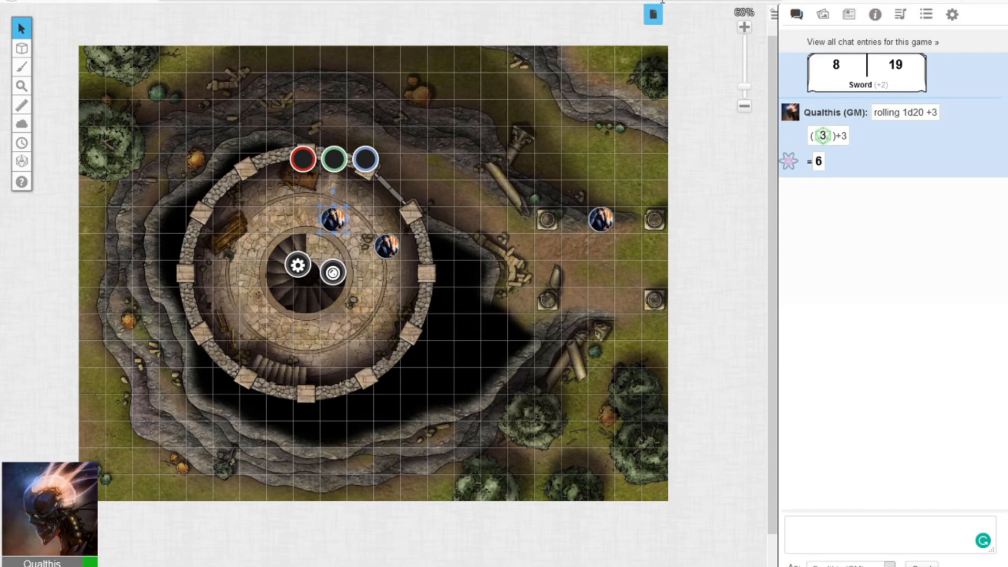
- Turn on Dynamic Lighting in the Start page's settings
{"action": "left_click", "coordinate": [654, 17]}
{"action": "mouse_move", "coordinate": [221, 39]}
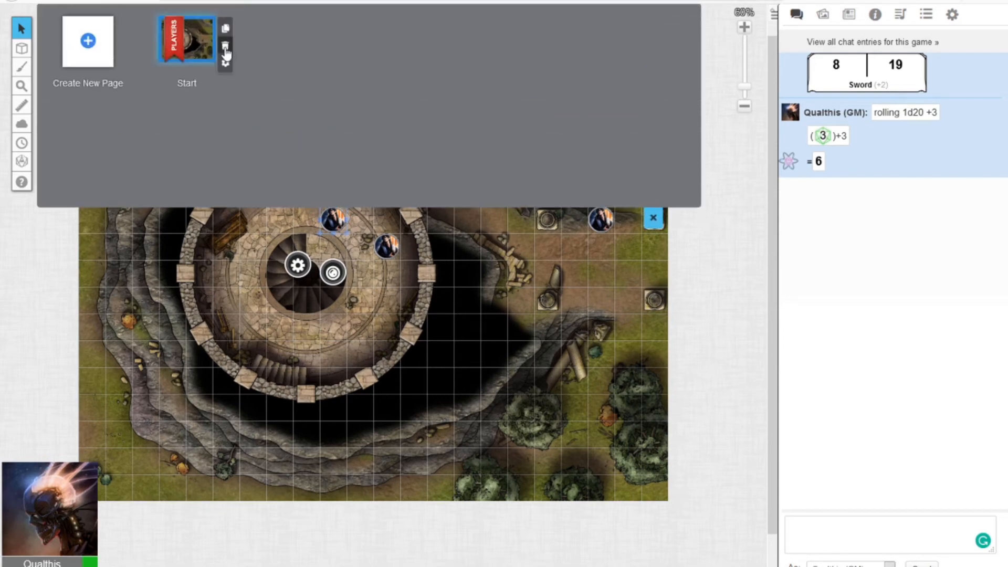
{"action": "left_click", "coordinate": [225, 64]}
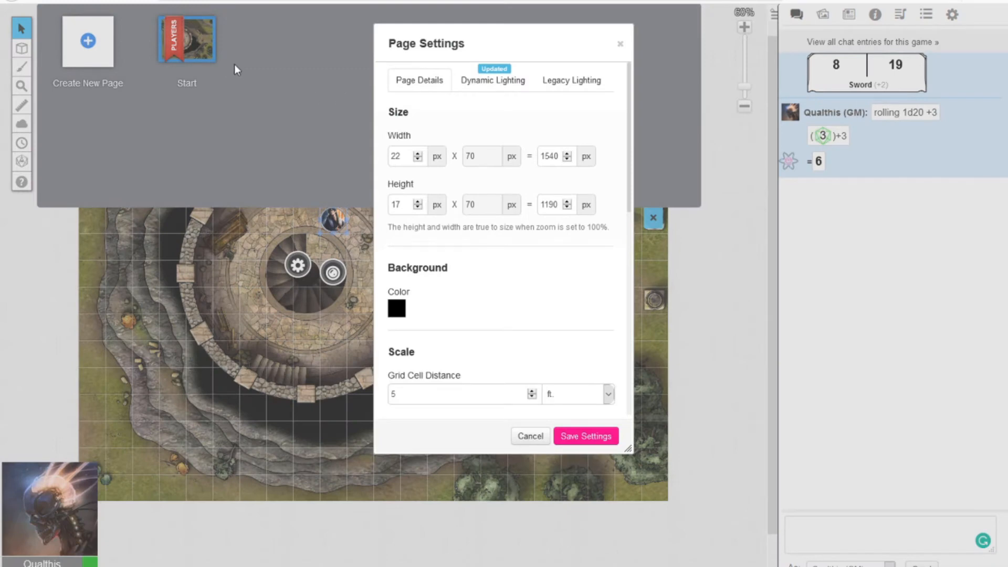
{"action": "left_click", "coordinate": [487, 87]}
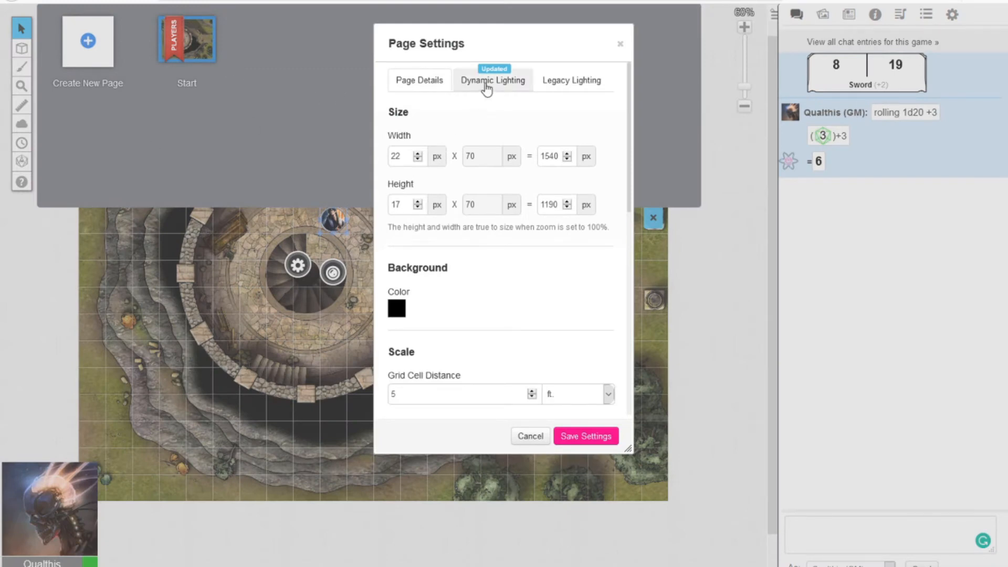
{"action": "left_click", "coordinate": [565, 225]}
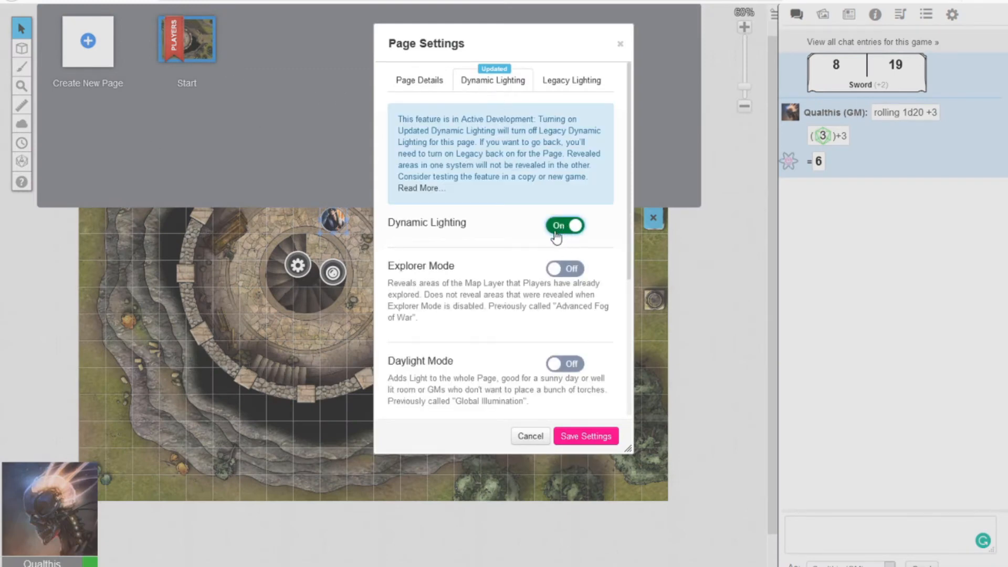
- Enable Update when Token Drop and Daylight Mode for the Start page, save the settings and close the page list
{"action": "scroll", "coordinate": [514, 263], "scroll_direction": "down", "scroll_amount": 2}
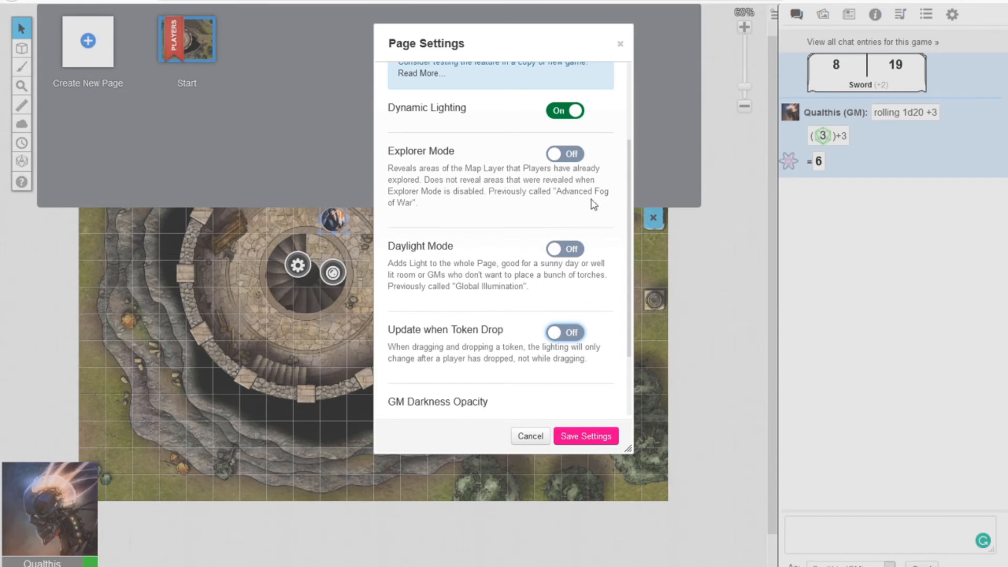
{"action": "left_click", "coordinate": [570, 335]}
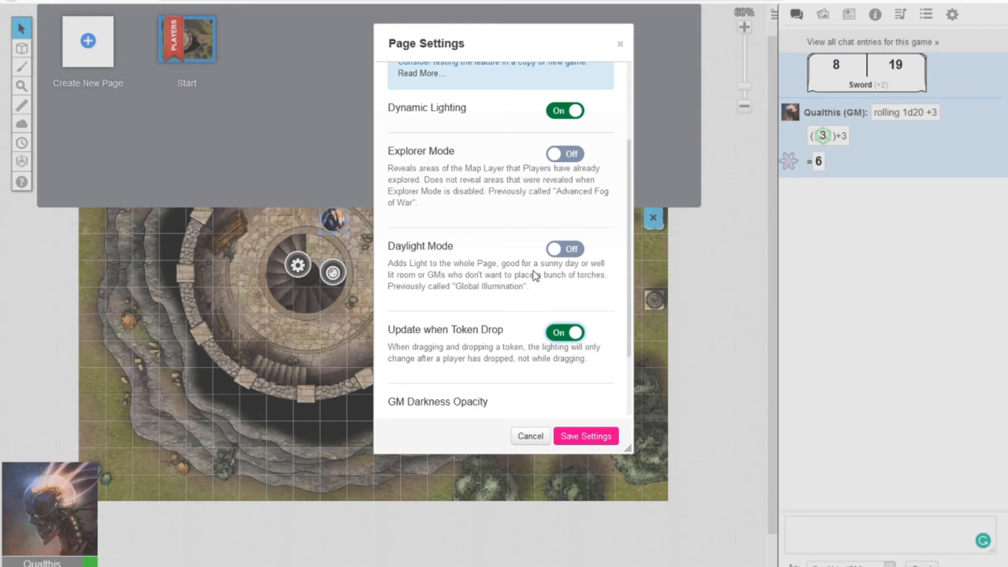
{"action": "left_click", "coordinate": [562, 252]}
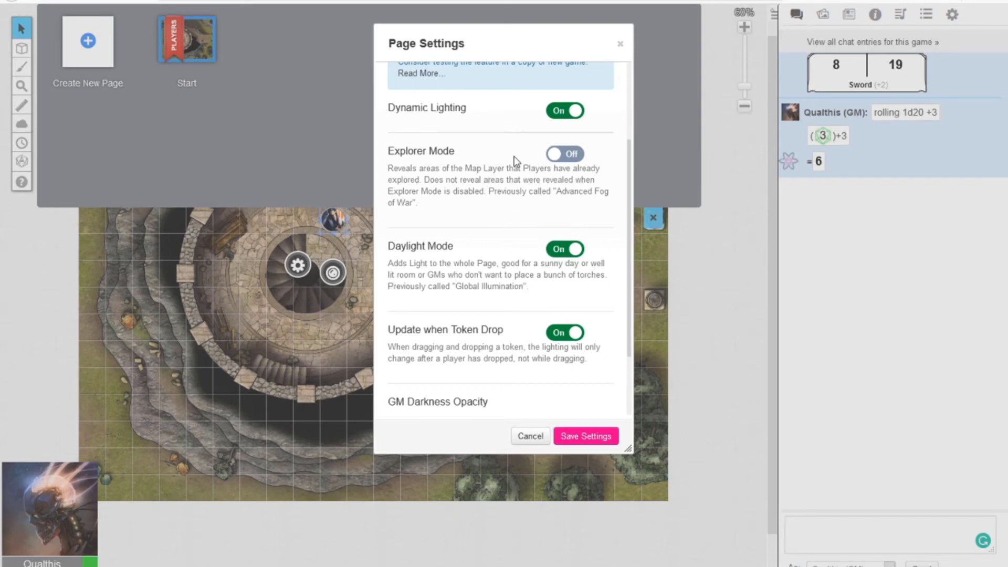
{"action": "scroll", "coordinate": [511, 239], "scroll_direction": "down", "scroll_amount": 2}
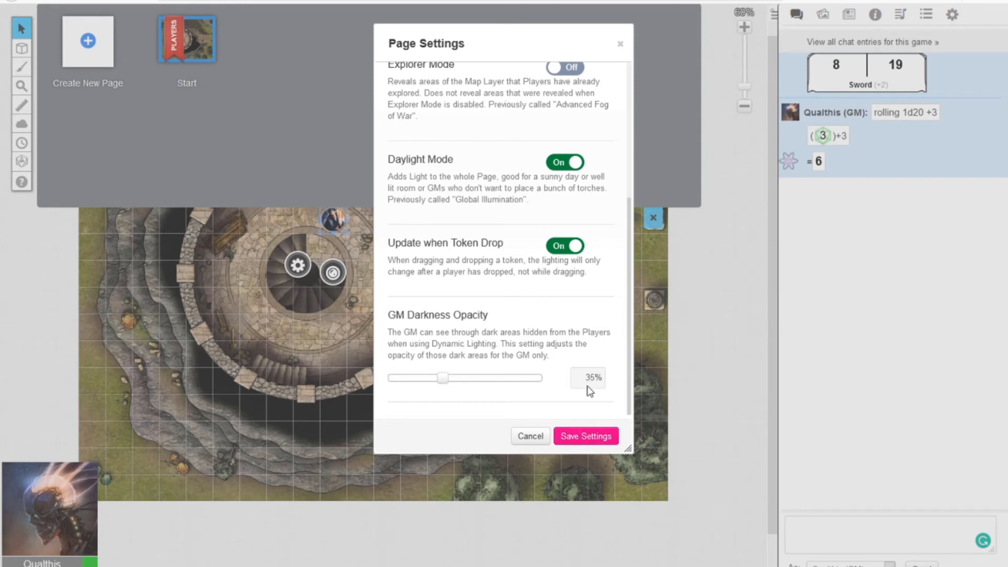
{"action": "left_click", "coordinate": [579, 443]}
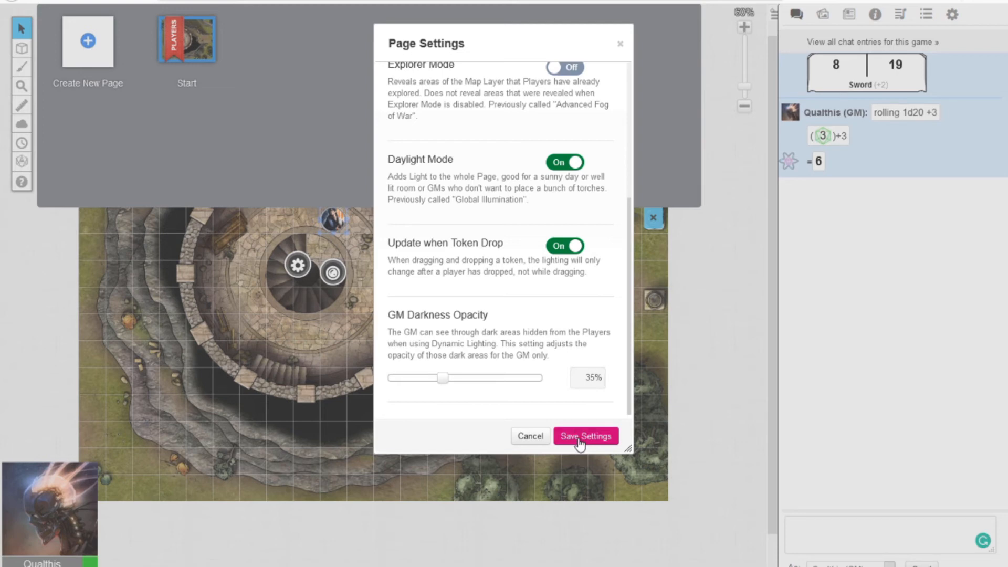
{"action": "left_click", "coordinate": [652, 222]}
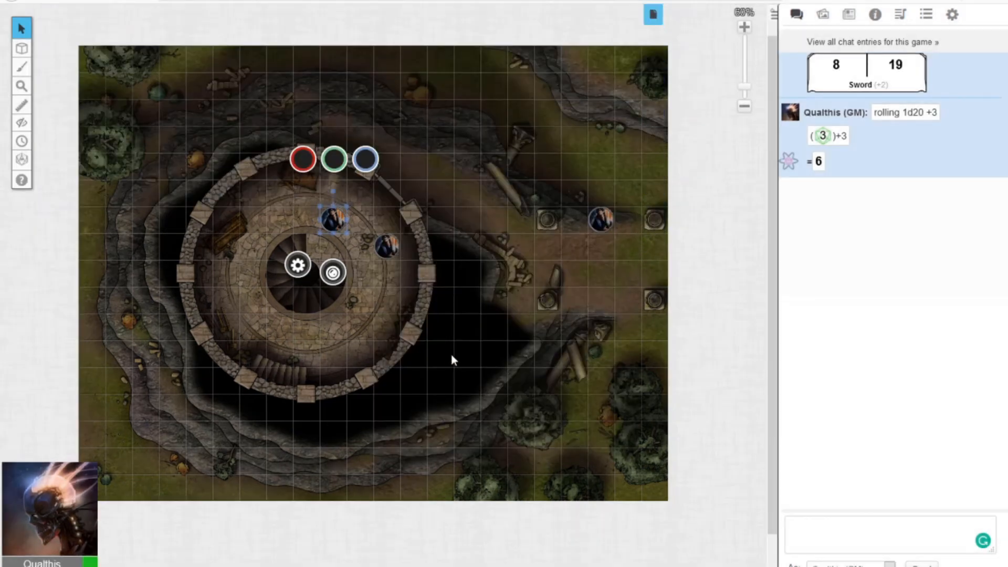
- Turn on Vision in the dynamic lighting settings of the token between the pillars outside the tower, and save
{"action": "left_click", "coordinate": [598, 221]}
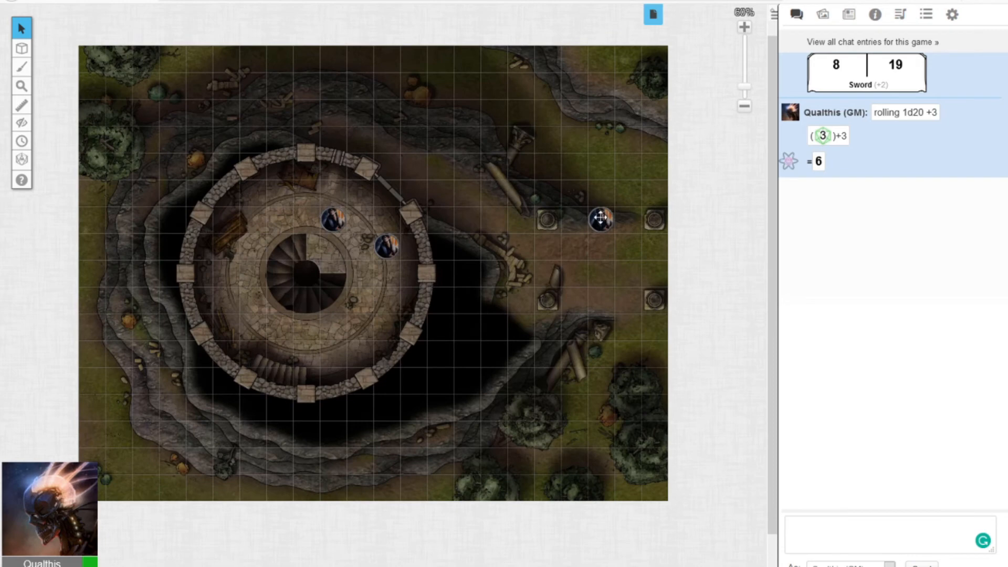
{"action": "left_click", "coordinate": [565, 266]}
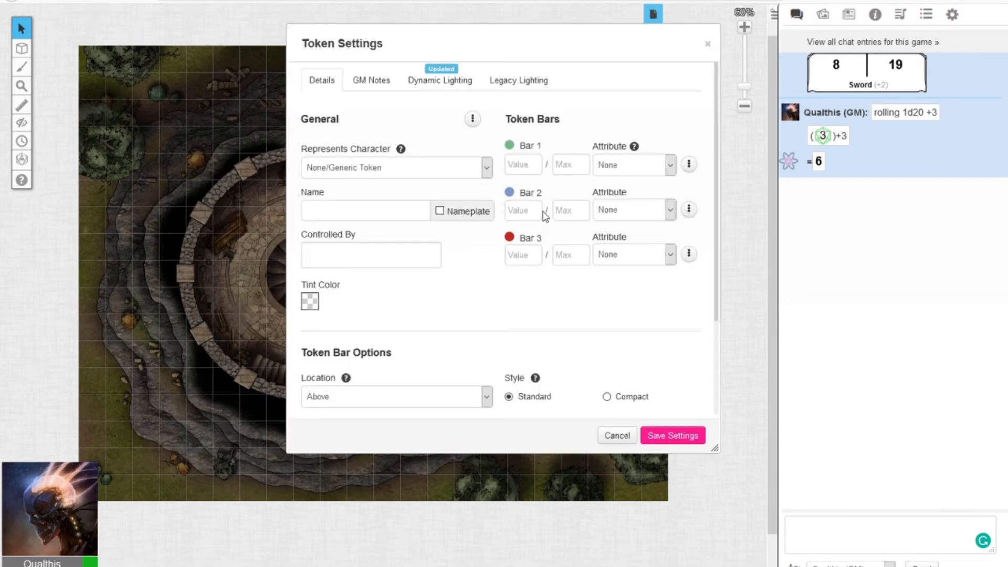
{"action": "left_click", "coordinate": [443, 82]}
{"action": "left_click", "coordinate": [676, 215]}
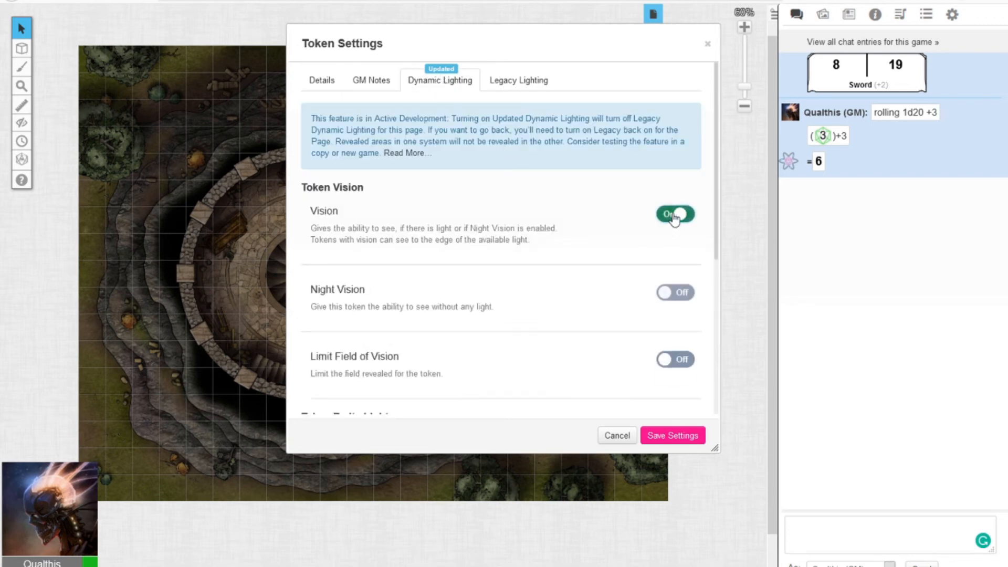
{"action": "left_click", "coordinate": [673, 440]}
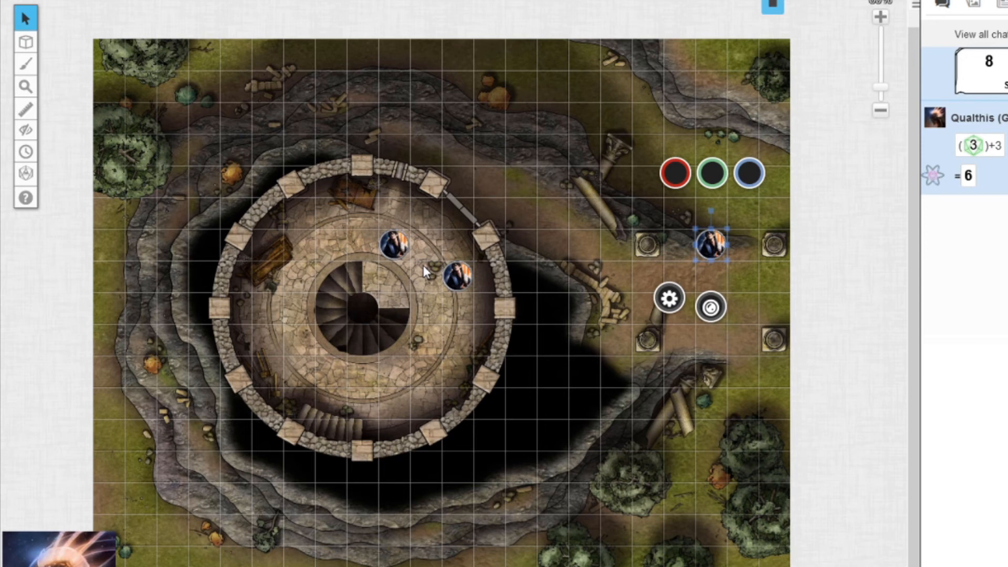
- On the Dynamic Lighting layer, trace the tower's circular stone wall with thin green polygon lines, leaving the northeast gate open
{"action": "mouse_move", "coordinate": [26, 42]}
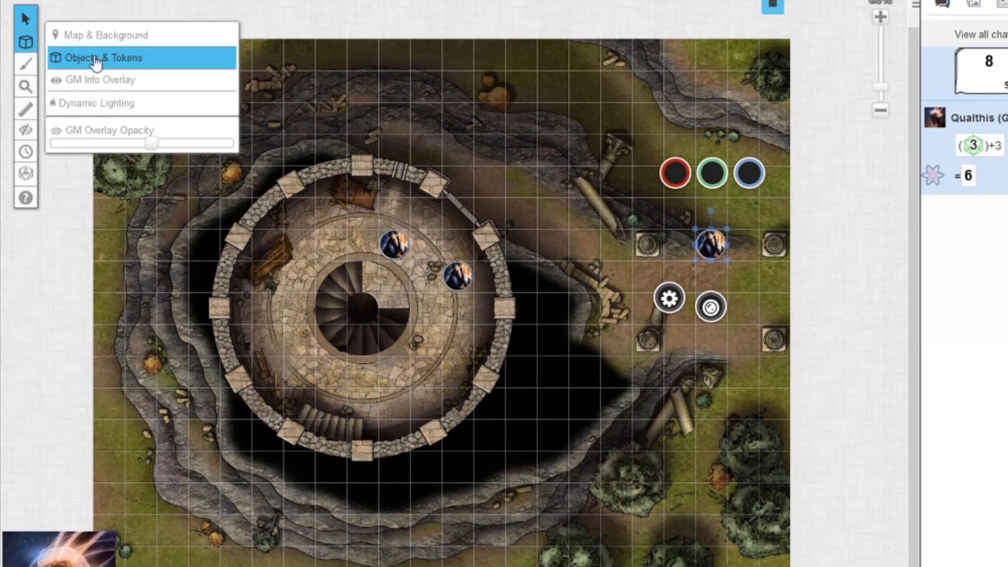
{"action": "left_click", "coordinate": [117, 109]}
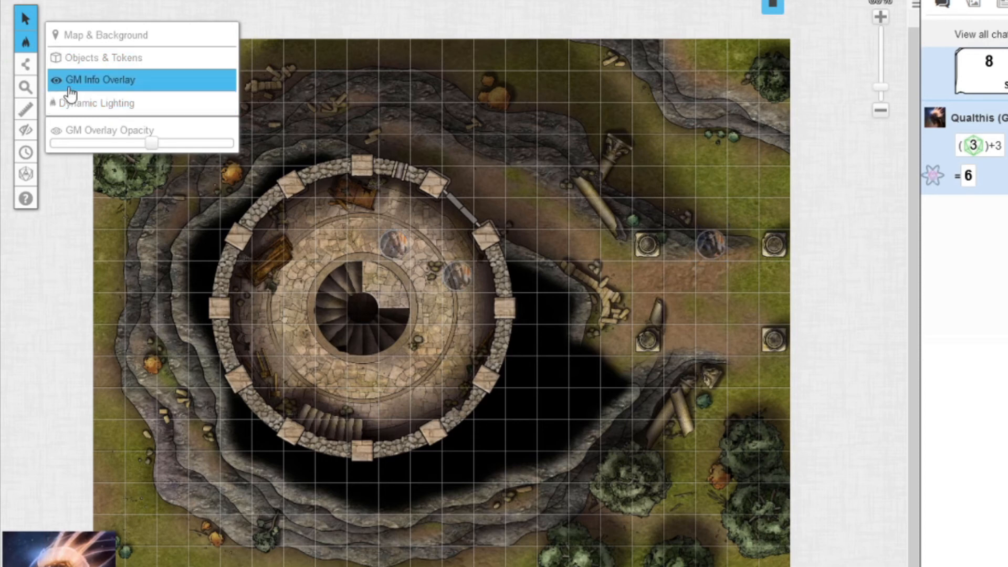
{"action": "mouse_move", "coordinate": [25, 65]}
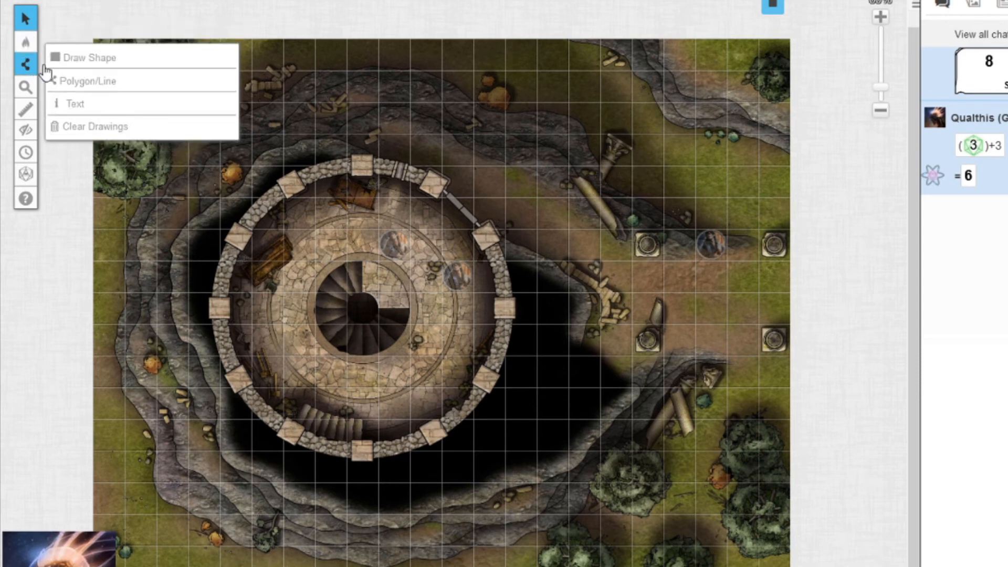
{"action": "left_click", "coordinate": [95, 88]}
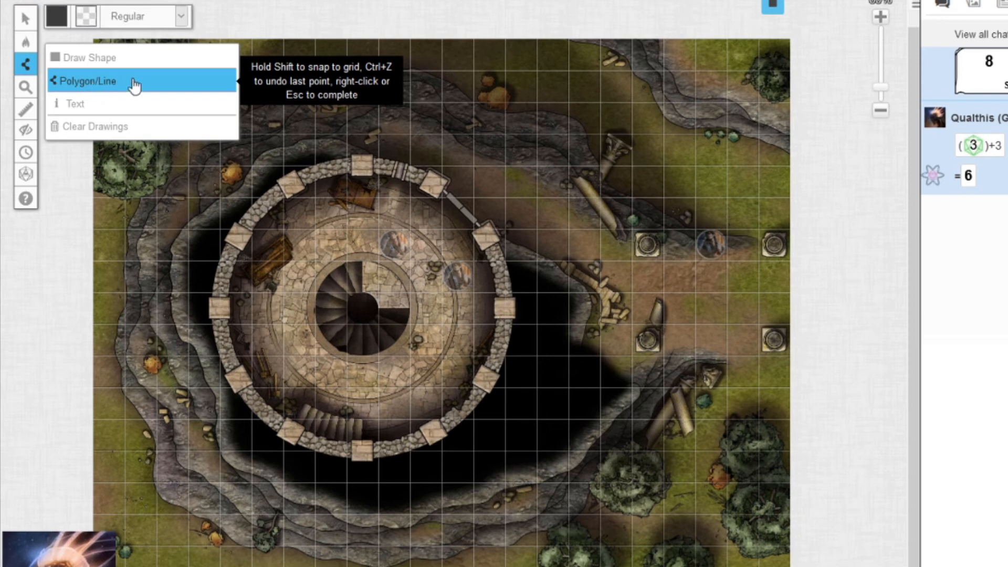
{"action": "left_click", "coordinate": [56, 18]}
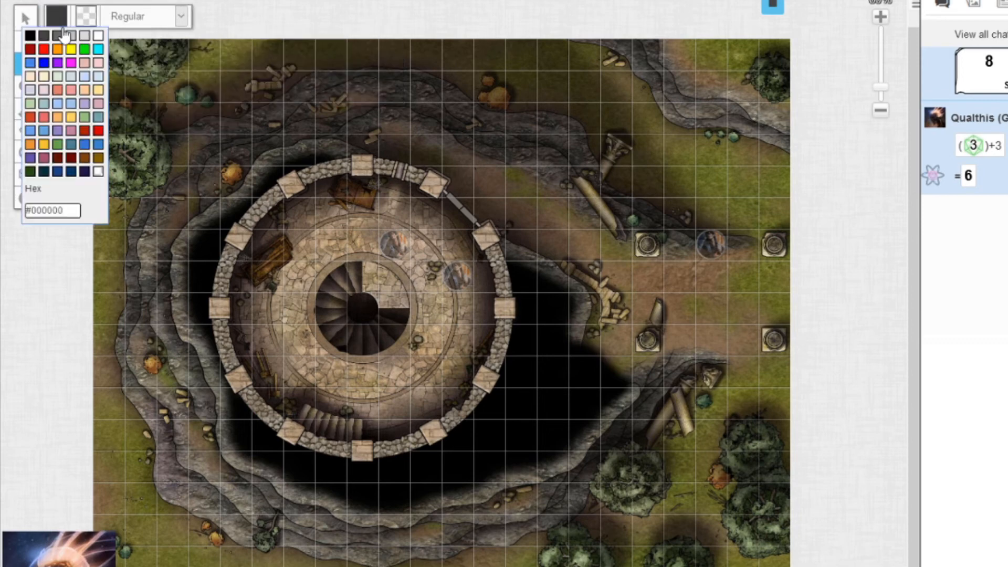
{"action": "left_click", "coordinate": [87, 59]}
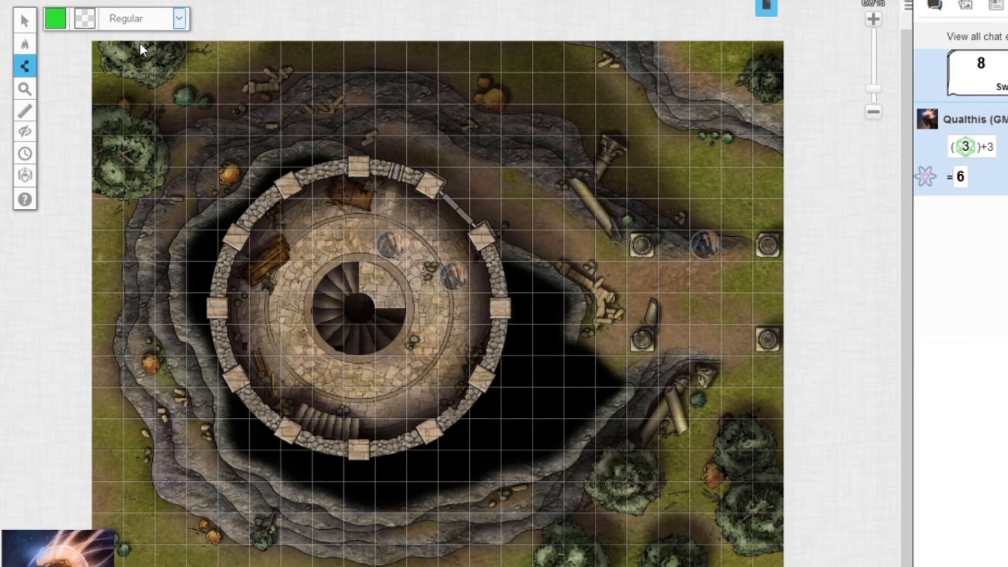
{"action": "left_click", "coordinate": [140, 44]}
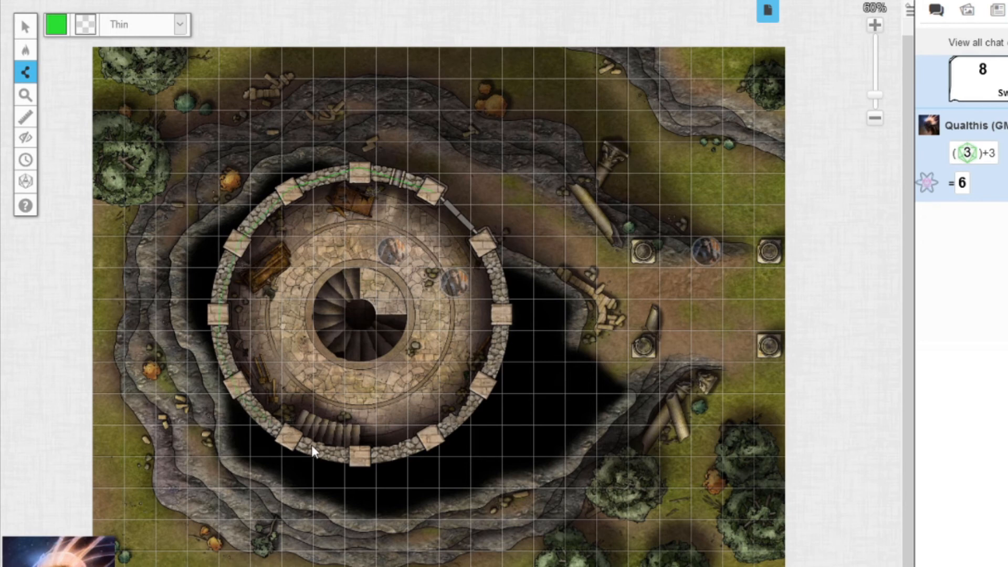
{"action": "mouse_move", "coordinate": [366, 458]}
{"action": "left_mouse_down"}
{"action": "mouse_move", "coordinate": [459, 420]}
{"action": "mouse_move", "coordinate": [494, 362]}
{"action": "left_mouse_up"}
{"action": "left_click_drag", "start_coordinate": [493, 302], "coordinate": [486, 245]}
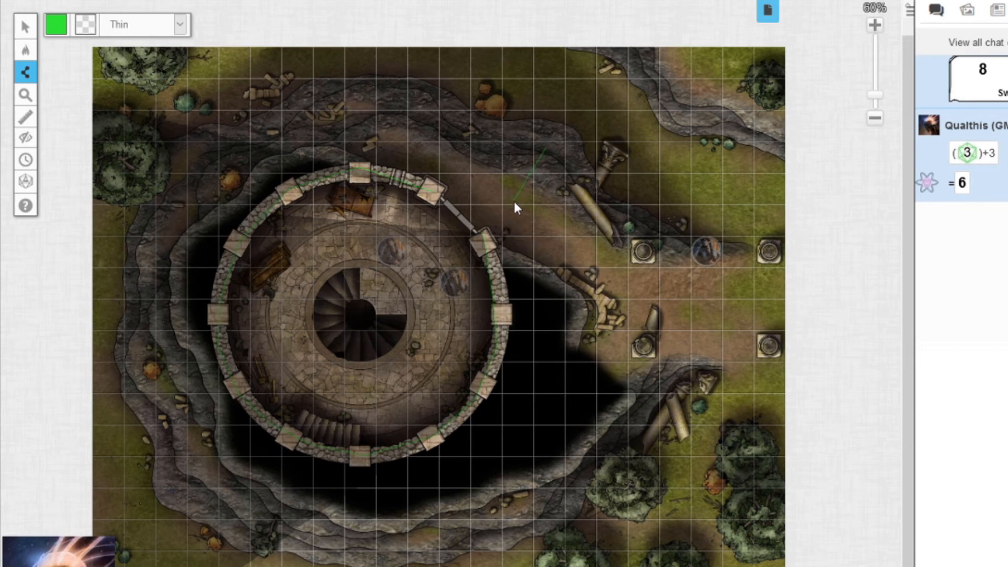
- Draw a freeform green lighting barrier around the fallen pillars east of the tower, and delete it
{"action": "left_click", "coordinate": [660, 295]}
{"action": "left_click", "coordinate": [702, 178]}
{"action": "right_click", "coordinate": [669, 437]}
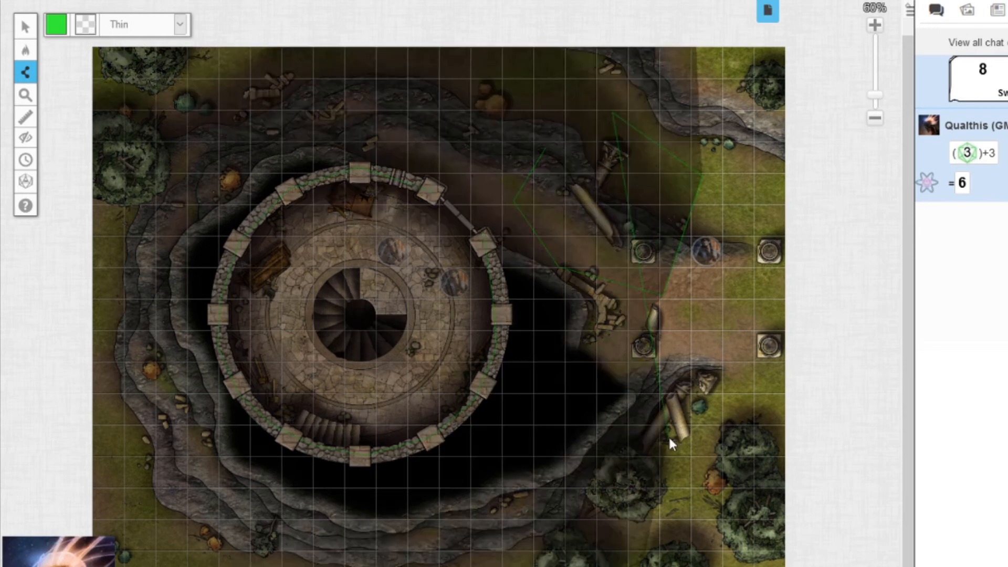
{"action": "left_click", "coordinate": [25, 26]}
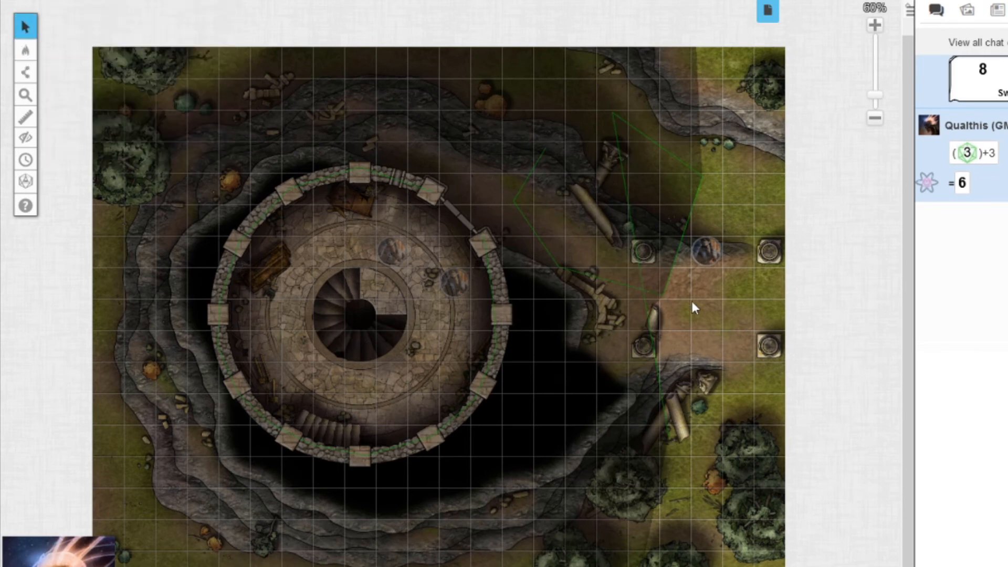
{"action": "left_click_drag", "start_coordinate": [691, 301], "coordinate": [626, 262]}
{"action": "key", "text": "Delete"}
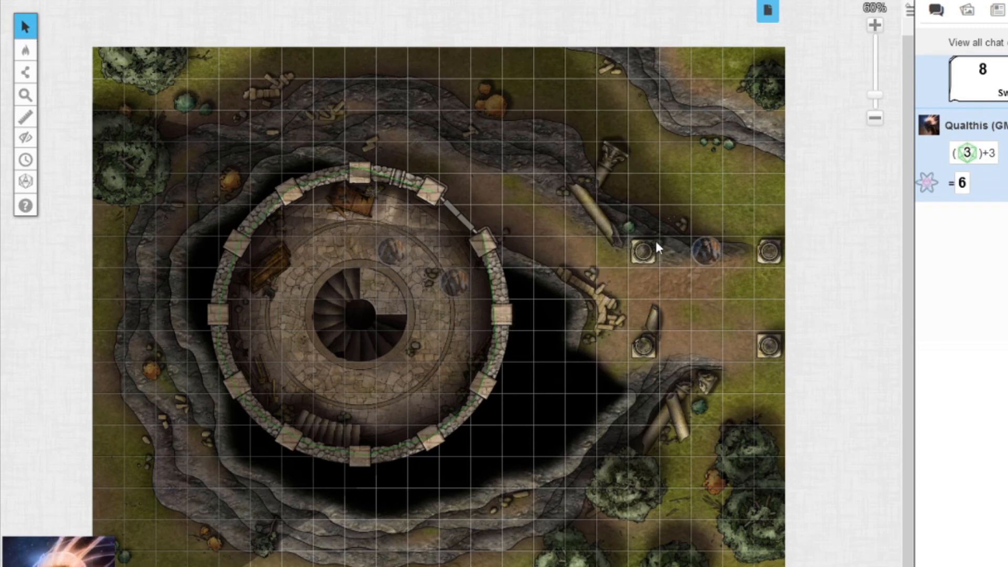
- Return to the Objects & Tokens layer and check what the token outside the tower can see past the walls
{"action": "left_click", "coordinate": [61, 65]}
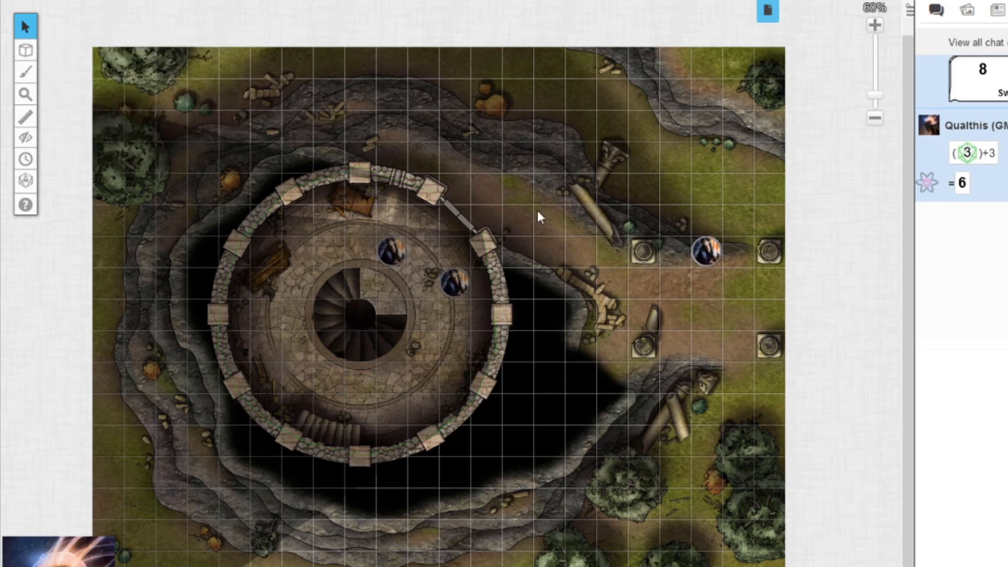
{"action": "left_click", "coordinate": [706, 249]}
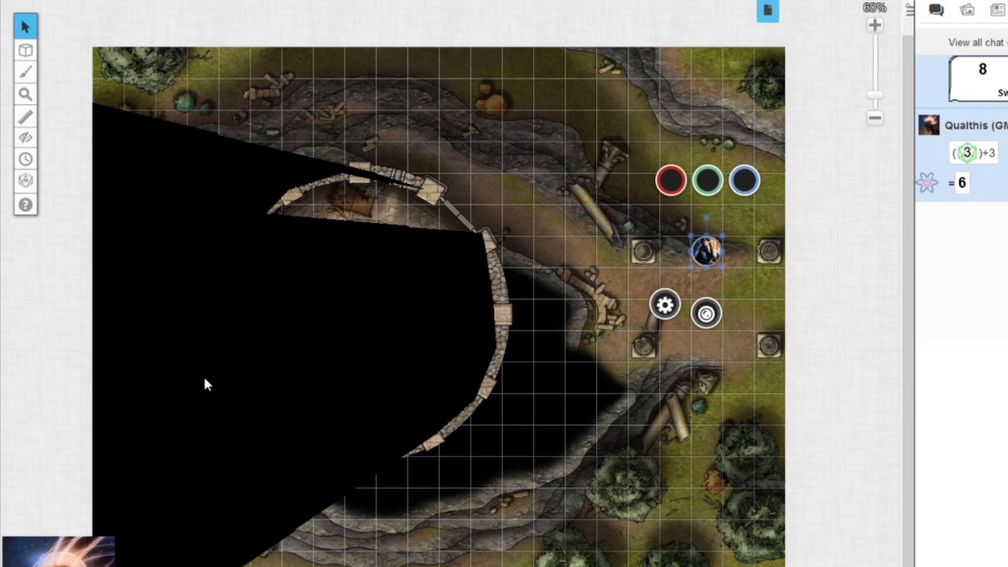
{"action": "left_click", "coordinate": [453, 211]}
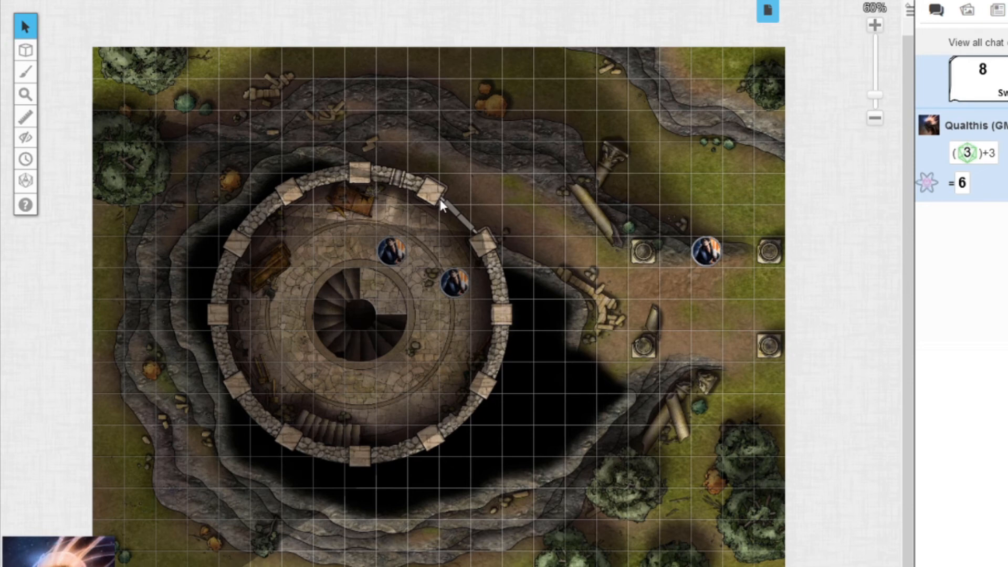
- On the Dynamic Lighting layer, draw a cyan line of Regular thickness across the tower's northeast gate as a door
{"action": "mouse_move", "coordinate": [25, 50]}
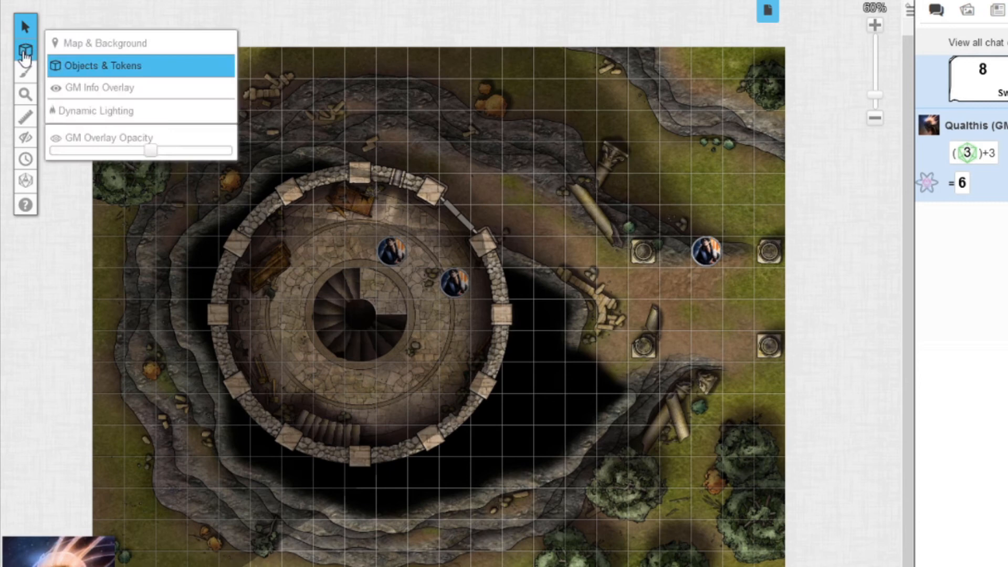
{"action": "left_click", "coordinate": [83, 112]}
{"action": "mouse_move", "coordinate": [26, 72]}
{"action": "left_click", "coordinate": [76, 93]}
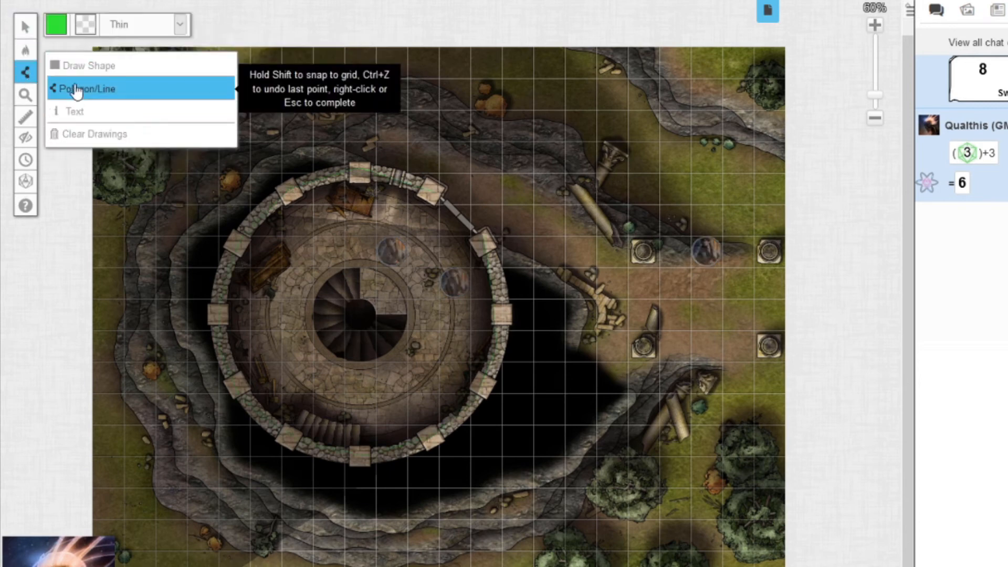
{"action": "left_click", "coordinate": [56, 25]}
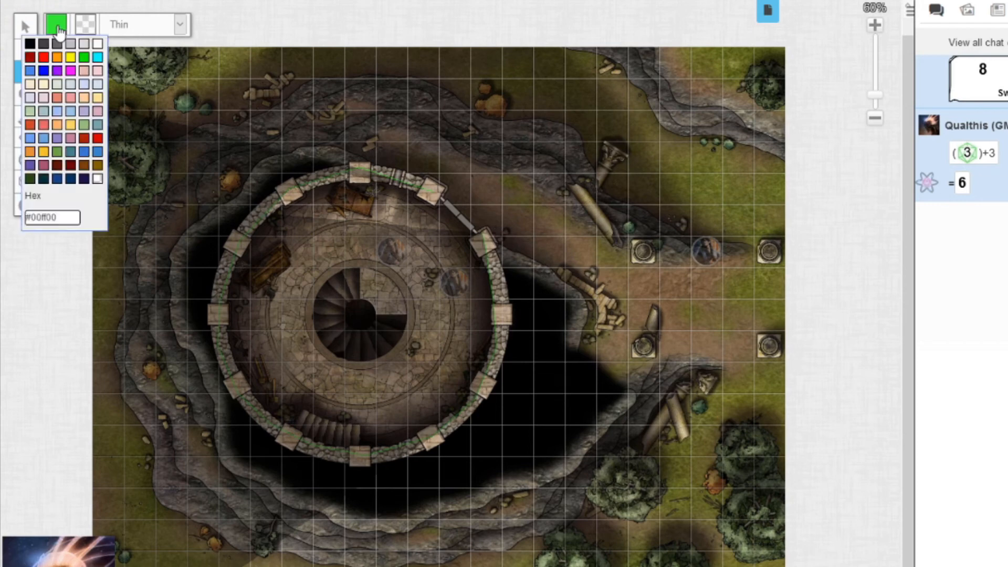
{"action": "left_click", "coordinate": [97, 58]}
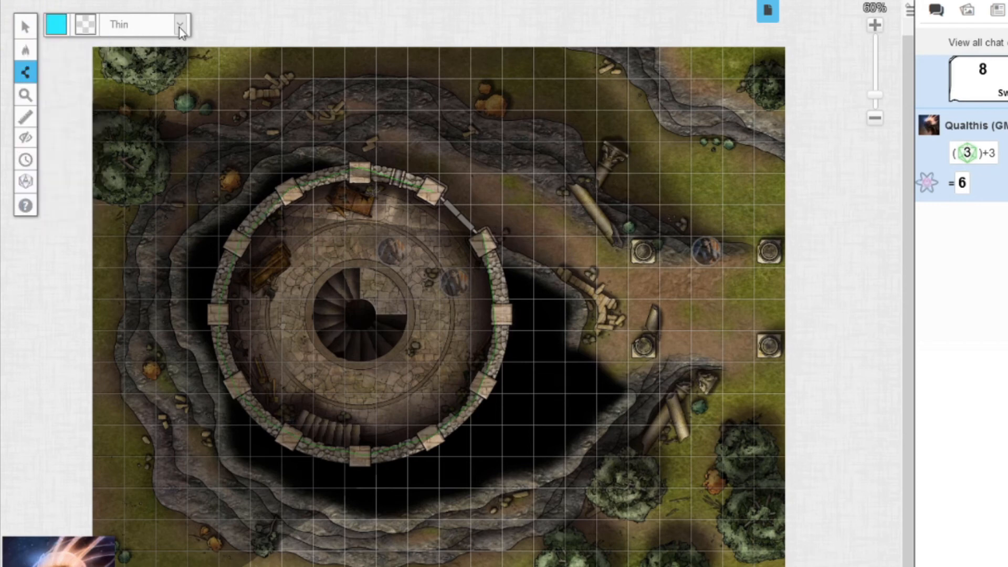
{"action": "left_click", "coordinate": [137, 81]}
{"action": "left_click", "coordinate": [486, 237]}
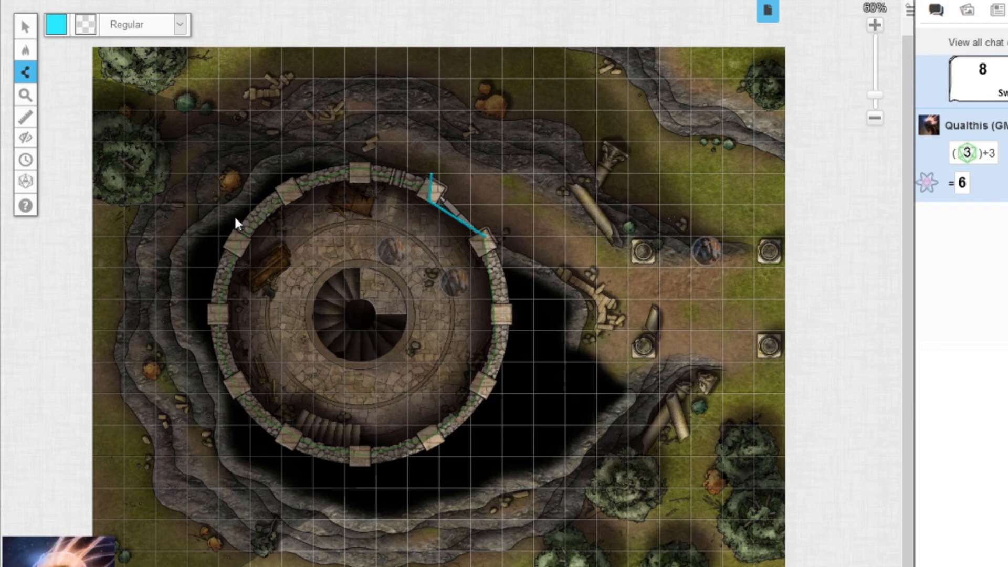
{"action": "mouse_move", "coordinate": [25, 32]}
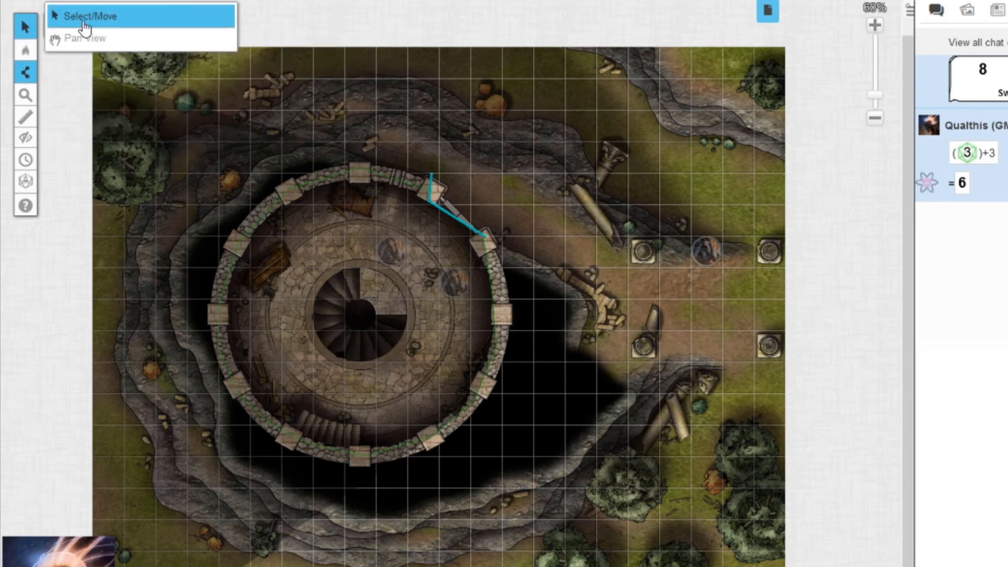
{"action": "left_click", "coordinate": [108, 24]}
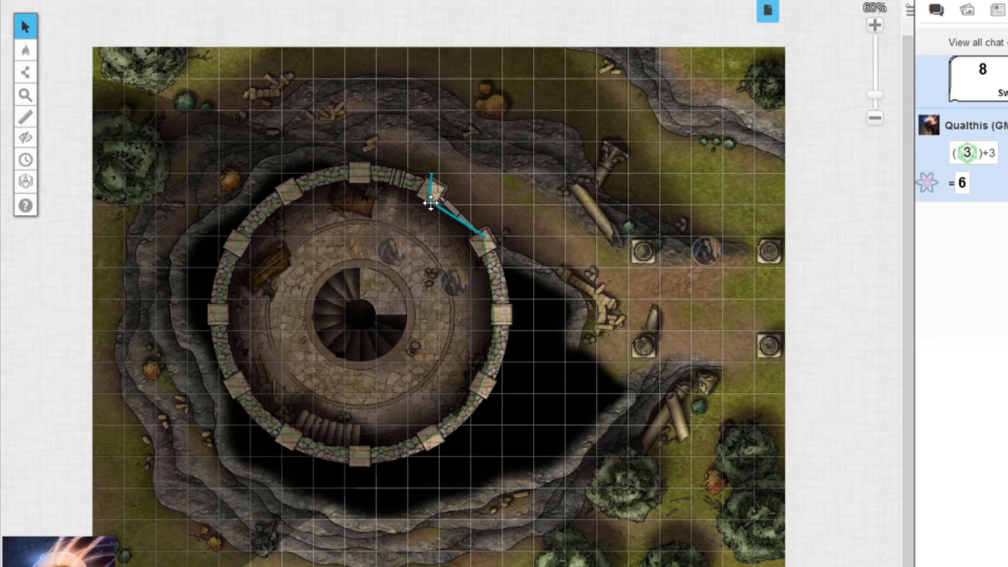
- Shift the cyan door line at the tower's northeast gate slightly, and delete it to open the door
{"action": "left_click", "coordinate": [430, 202]}
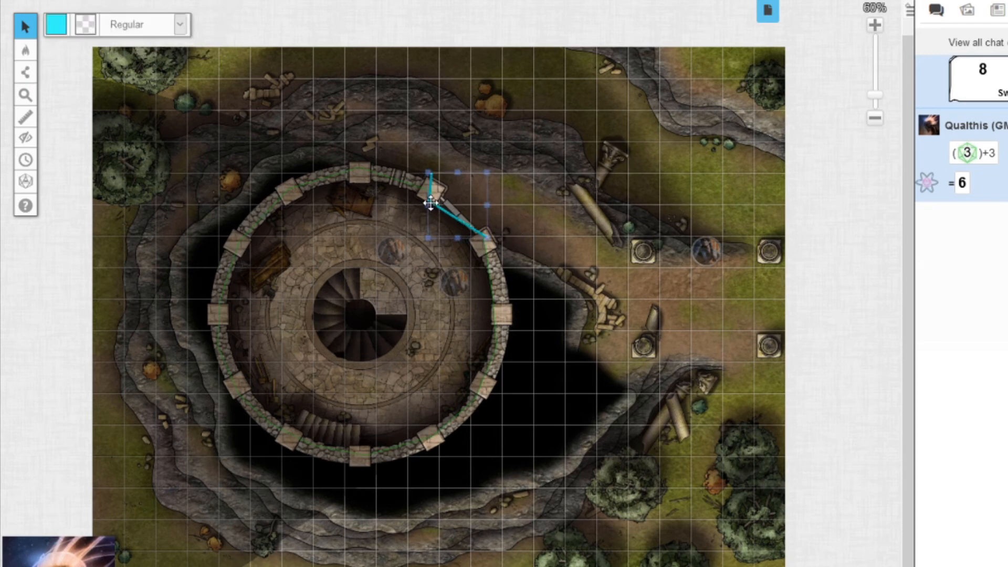
{"action": "mouse_move", "coordinate": [431, 202]}
{"action": "left_mouse_down"}
{"action": "mouse_move", "coordinate": [435, 112]}
{"action": "mouse_move", "coordinate": [434, 202]}
{"action": "left_mouse_up"}
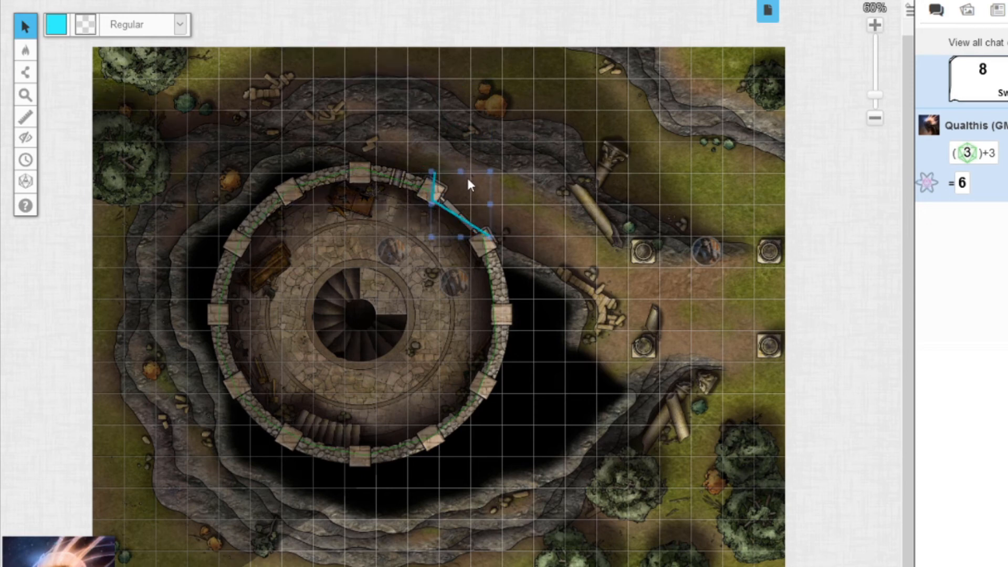
{"action": "left_click", "coordinate": [523, 159]}
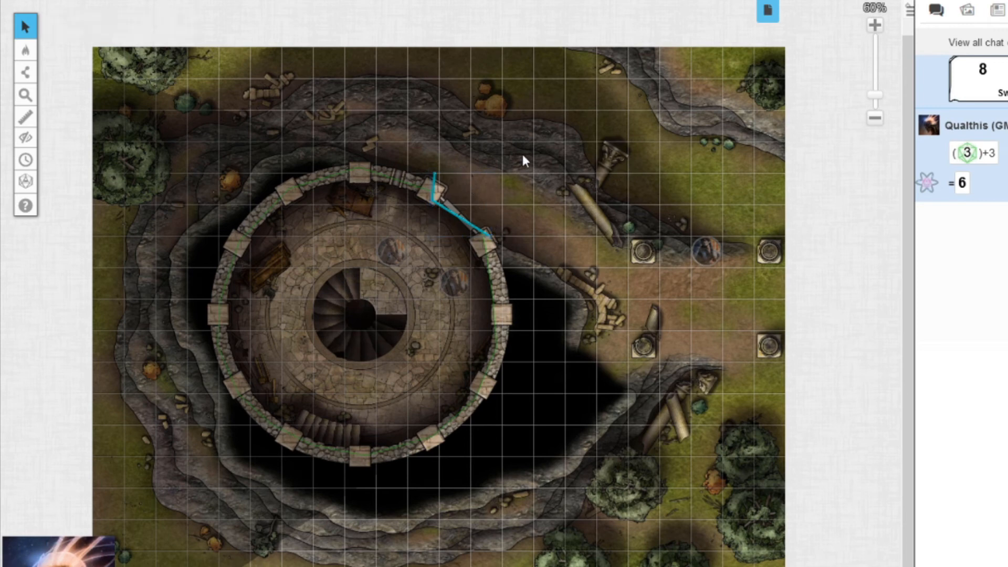
{"action": "left_click", "coordinate": [456, 217]}
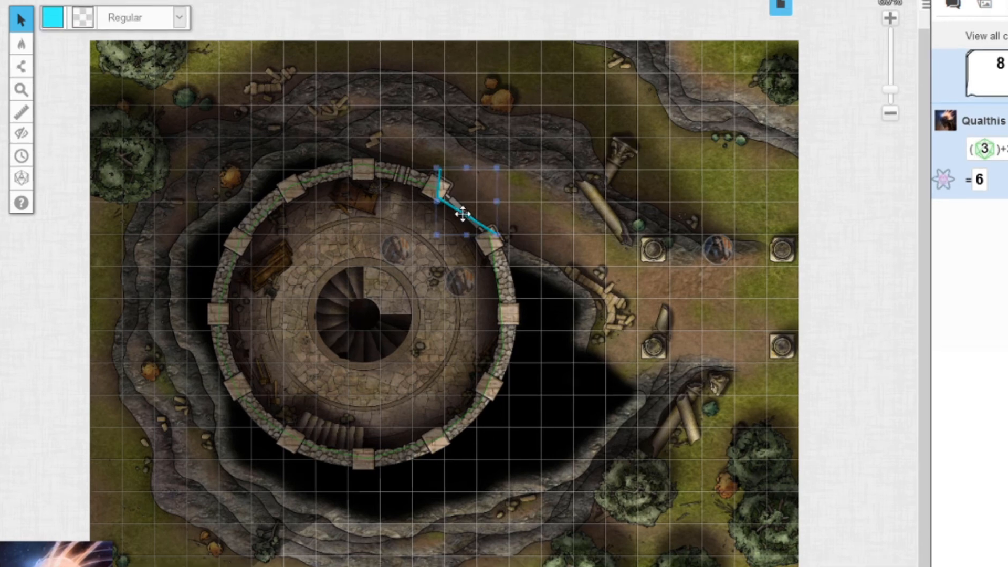
{"action": "key", "text": "Delete"}
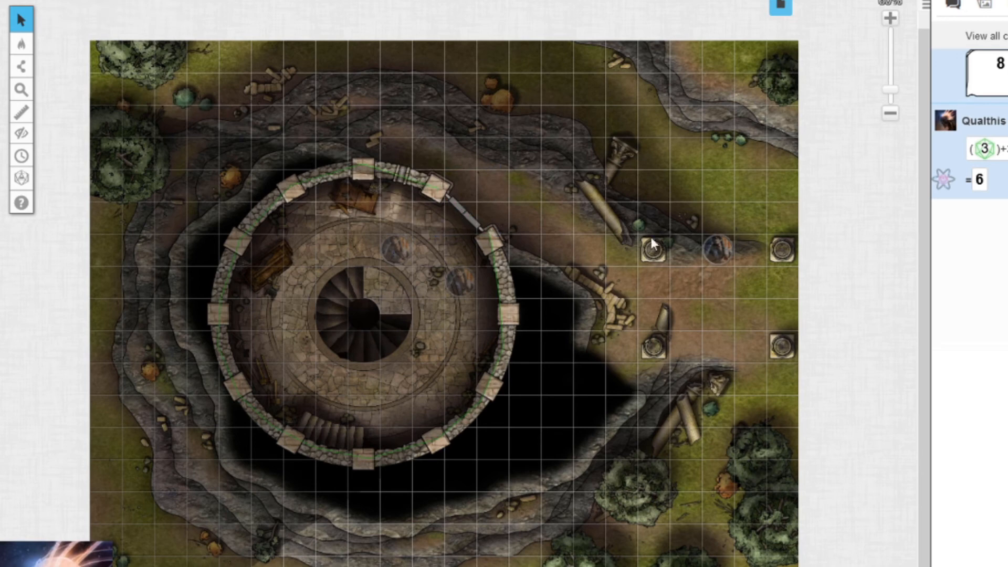
- On the Objects & Tokens layer, move the outside token beside the tower's northeast gate, and return it to the path between the eastern pillar bases
{"action": "mouse_move", "coordinate": [36, 48]}
{"action": "left_click", "coordinate": [68, 60]}
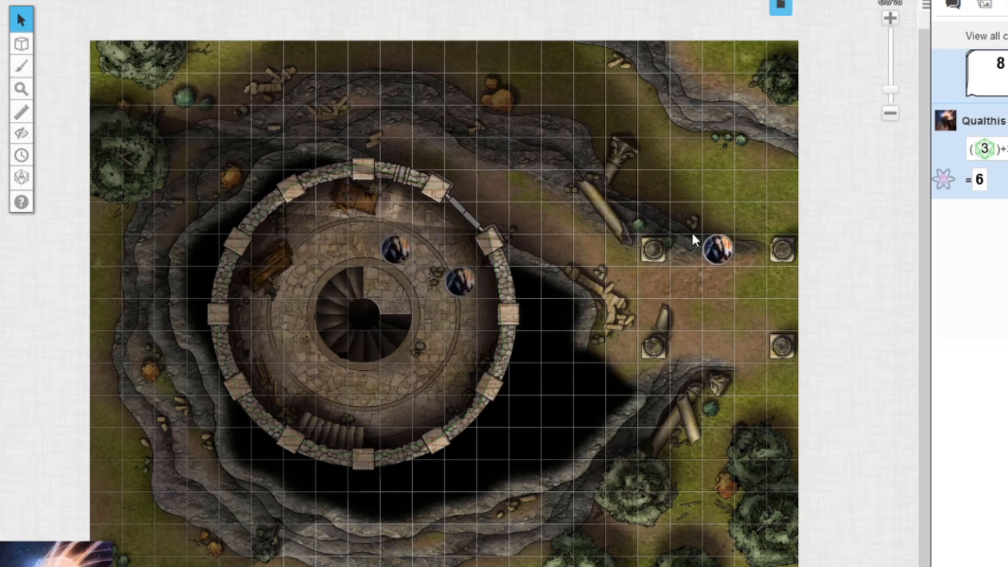
{"action": "left_click_drag", "start_coordinate": [718, 247], "coordinate": [491, 184]}
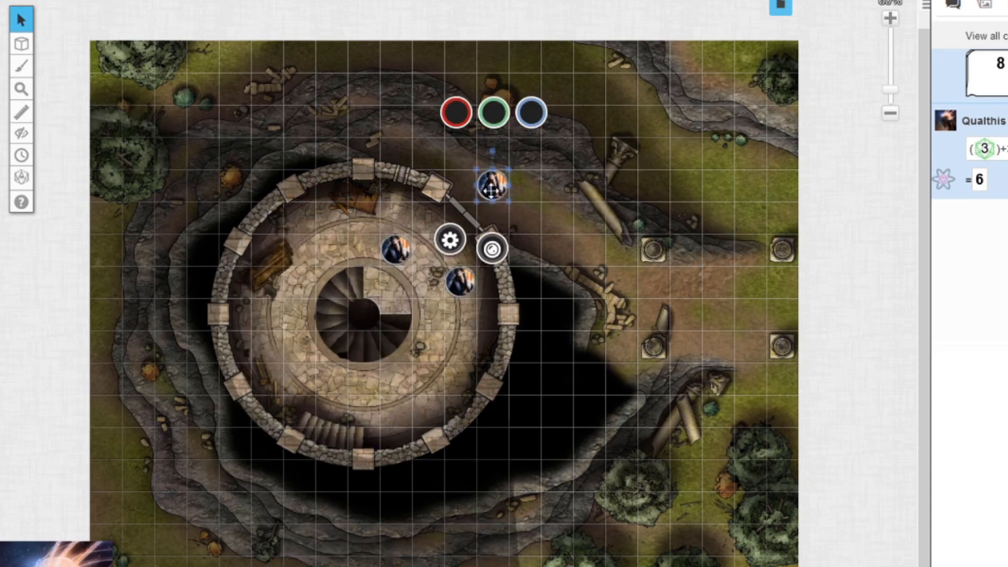
{"action": "left_click_drag", "start_coordinate": [492, 186], "coordinate": [754, 321]}
{"action": "left_click", "coordinate": [365, 236]}
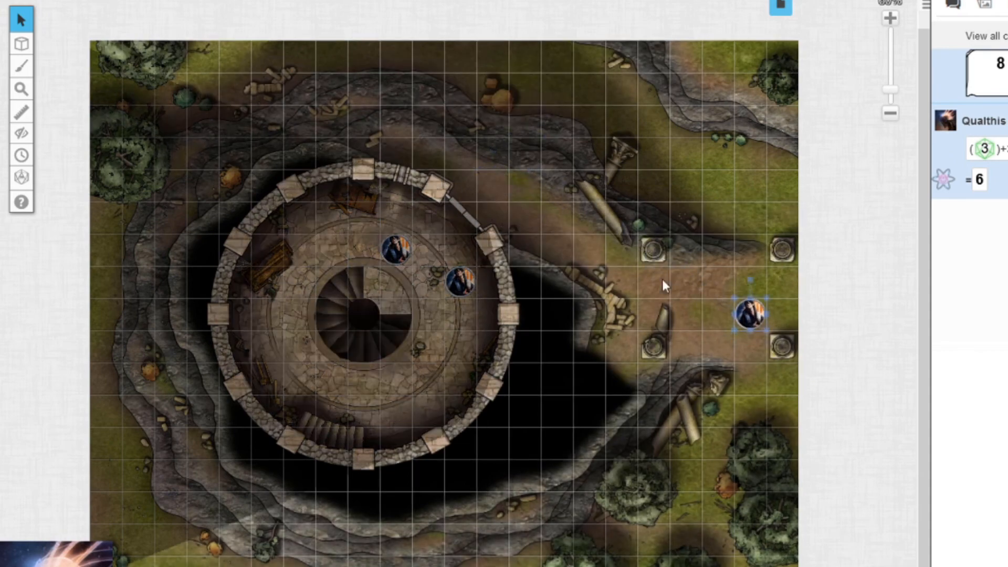
- On the Dynamic Lighting layer, draw two crossing green lines of Regular thickness over the tree southeast of the tower
{"action": "mouse_move", "coordinate": [39, 49]}
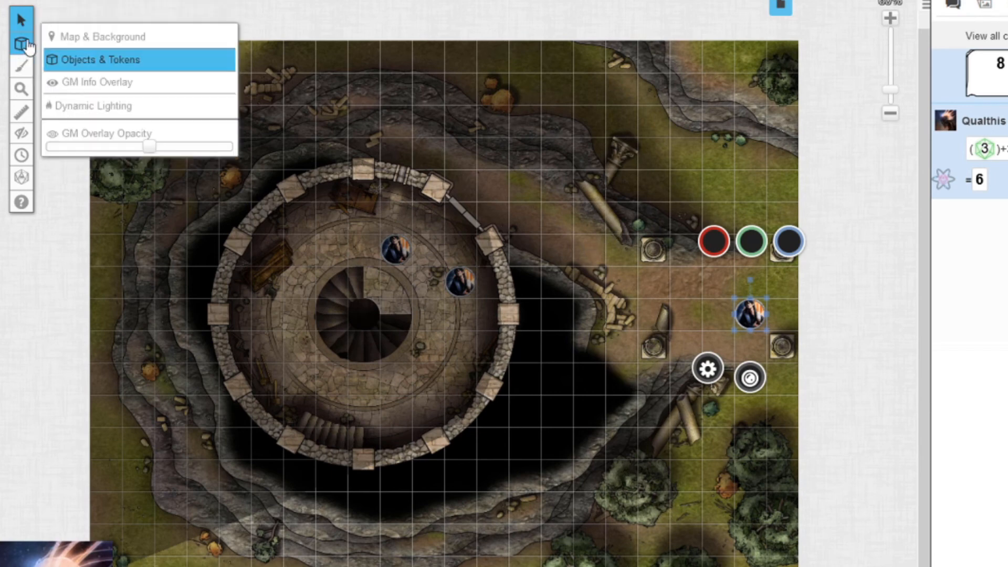
{"action": "mouse_move", "coordinate": [21, 66]}
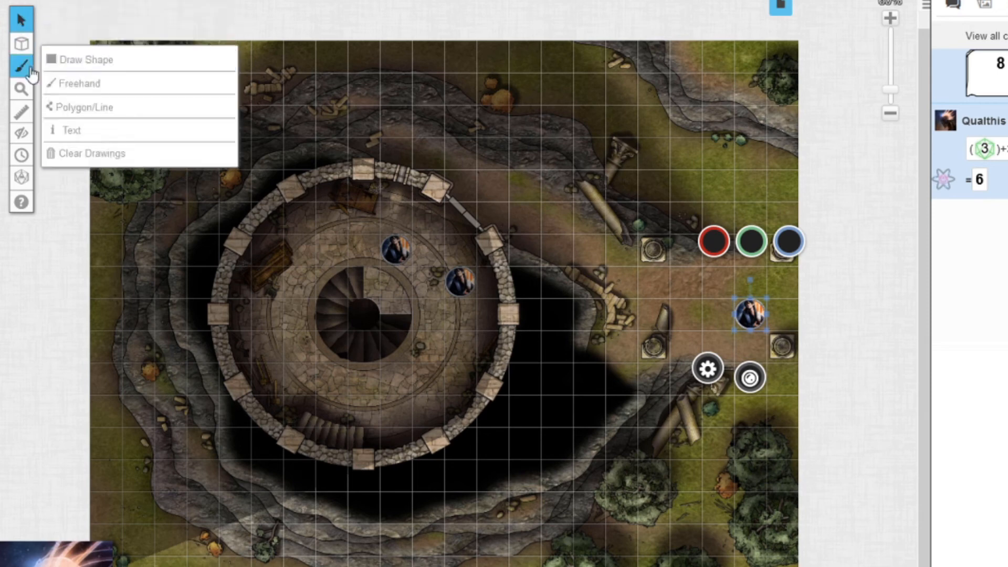
{"action": "left_click", "coordinate": [97, 111]}
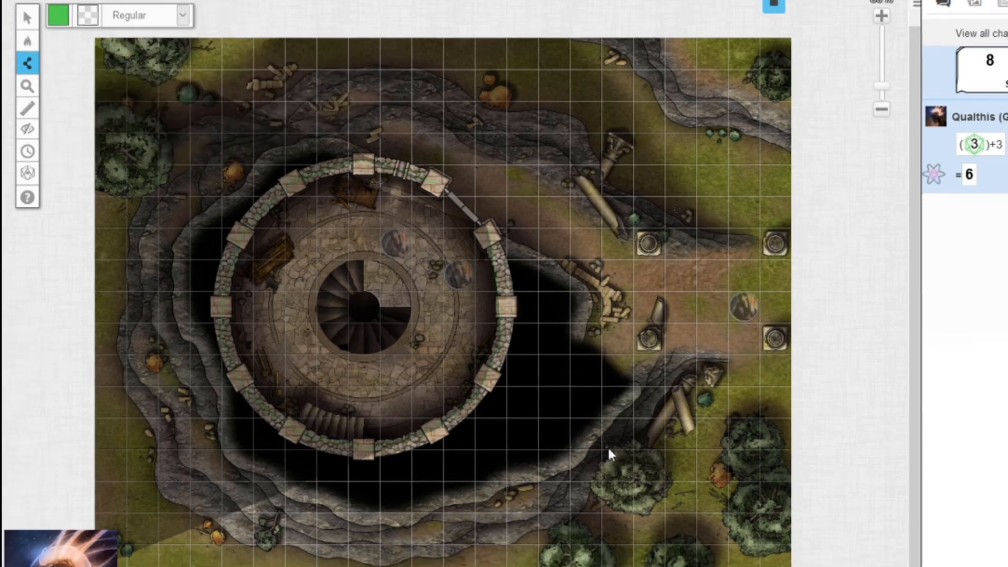
{"action": "left_click", "coordinate": [607, 446]}
{"action": "left_click", "coordinate": [650, 502]}
{"action": "left_click", "coordinate": [653, 449]}
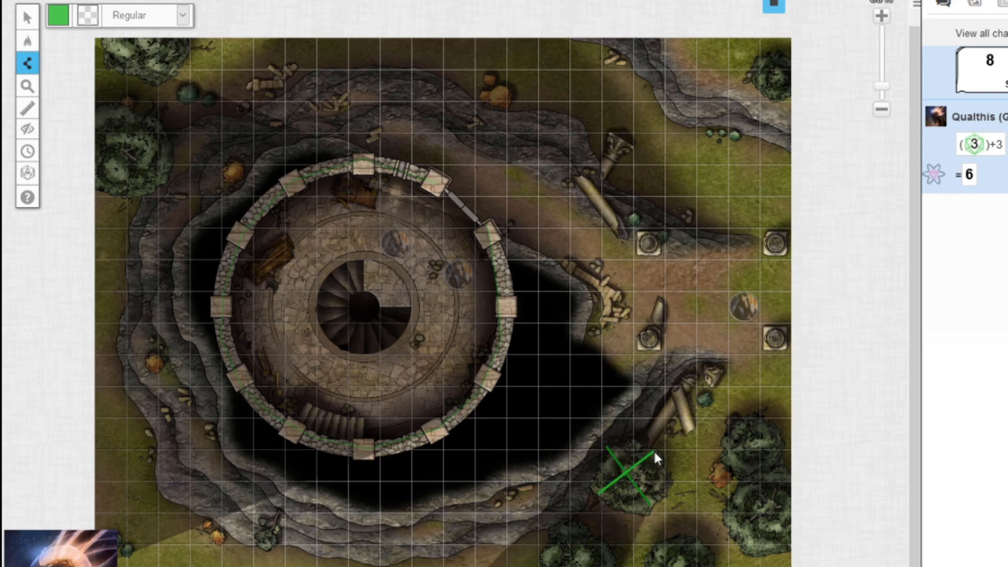
{"action": "left_click", "coordinate": [598, 493]}
- Draw green barrier lines along the fallen pillar northeast of the tower and an X over the square pillar base beside it
{"action": "left_click", "coordinate": [657, 251]}
{"action": "right_click", "coordinate": [658, 251]}
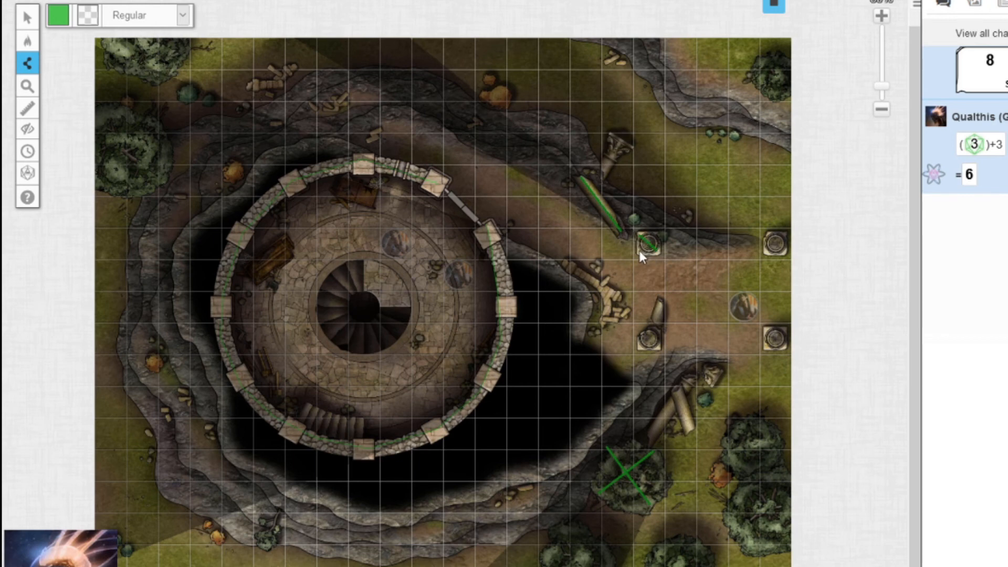
{"action": "left_click", "coordinate": [656, 234]}
{"action": "right_click", "coordinate": [656, 235]}
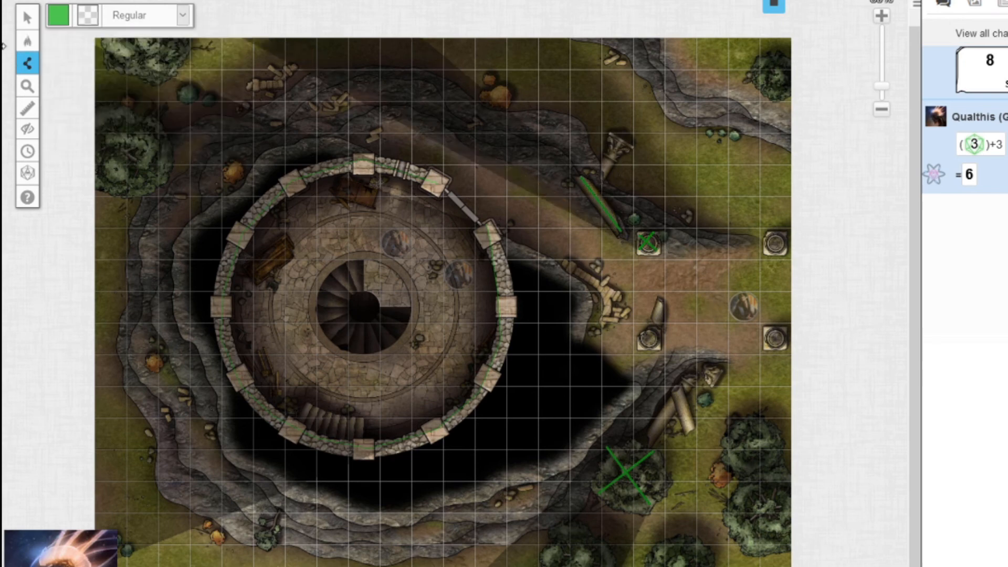
- On the Objects & Tokens layer, move the outside token north of the path and back to check how the new barriers block its view
{"action": "mouse_move", "coordinate": [28, 63]}
{"action": "left_click", "coordinate": [67, 62]}
{"action": "mouse_move", "coordinate": [24, 21]}
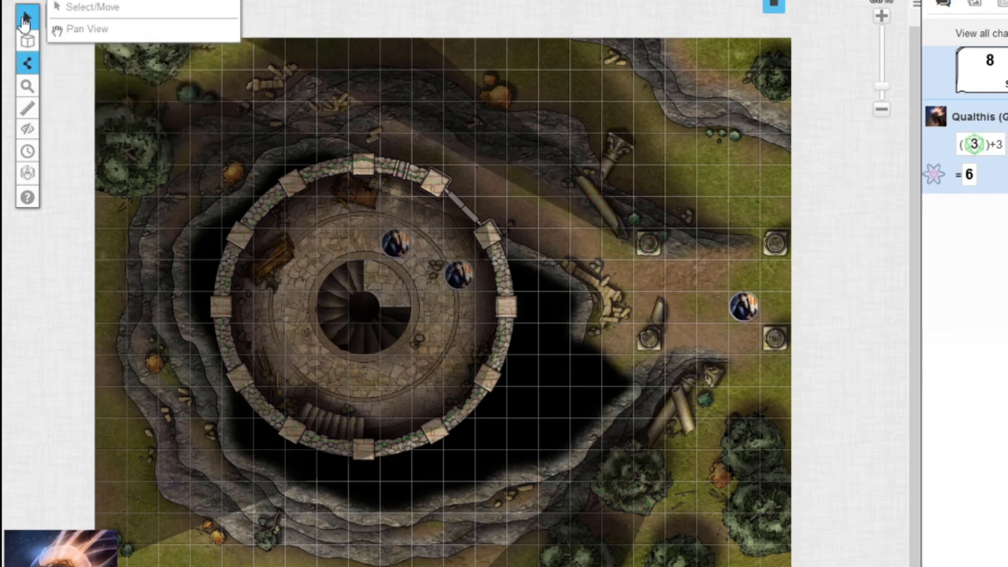
{"action": "left_click", "coordinate": [80, 10]}
{"action": "left_click", "coordinate": [721, 220]}
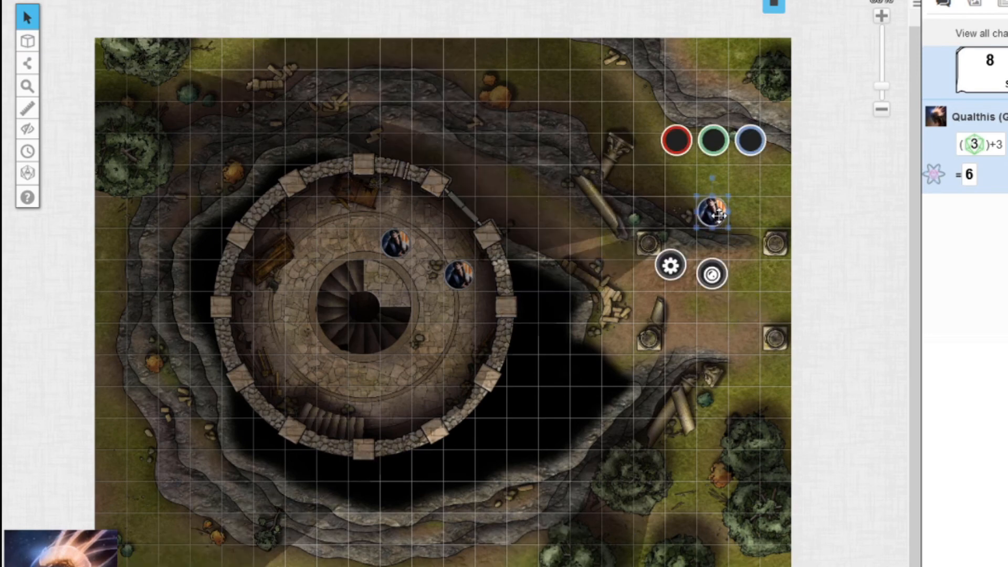
{"action": "left_click_drag", "start_coordinate": [714, 216], "coordinate": [728, 295]}
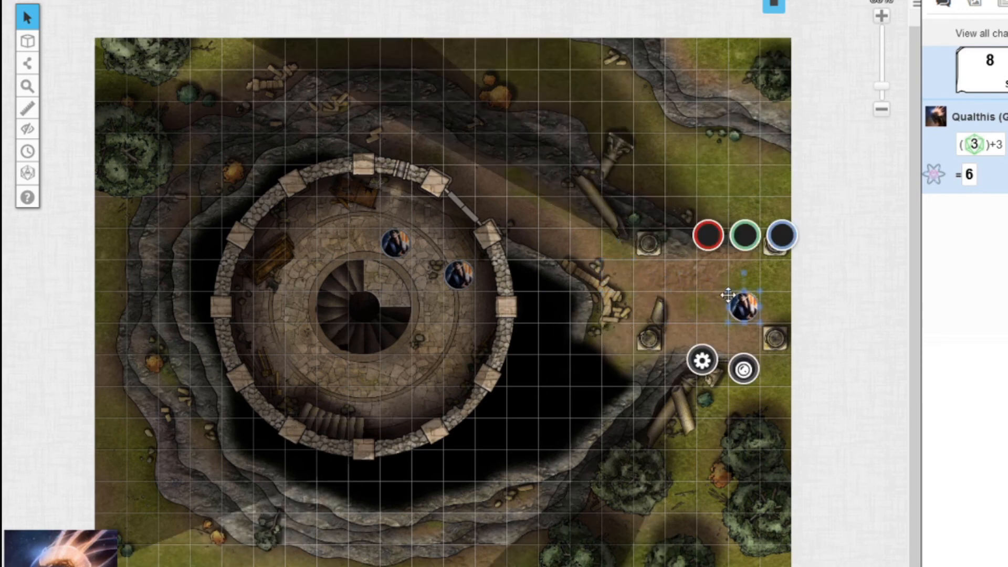
{"action": "left_click", "coordinate": [773, 6]}
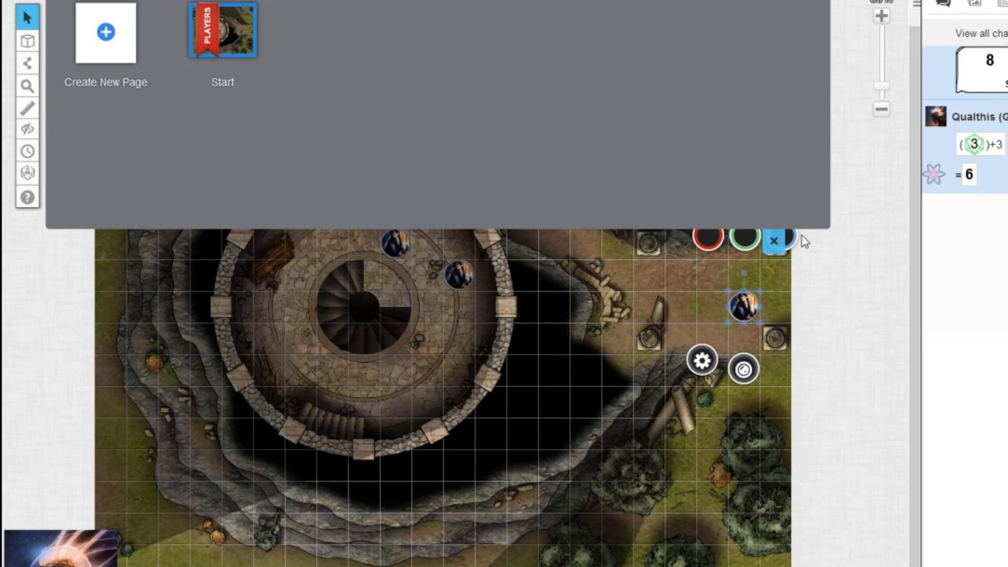
{"action": "left_click", "coordinate": [774, 244]}
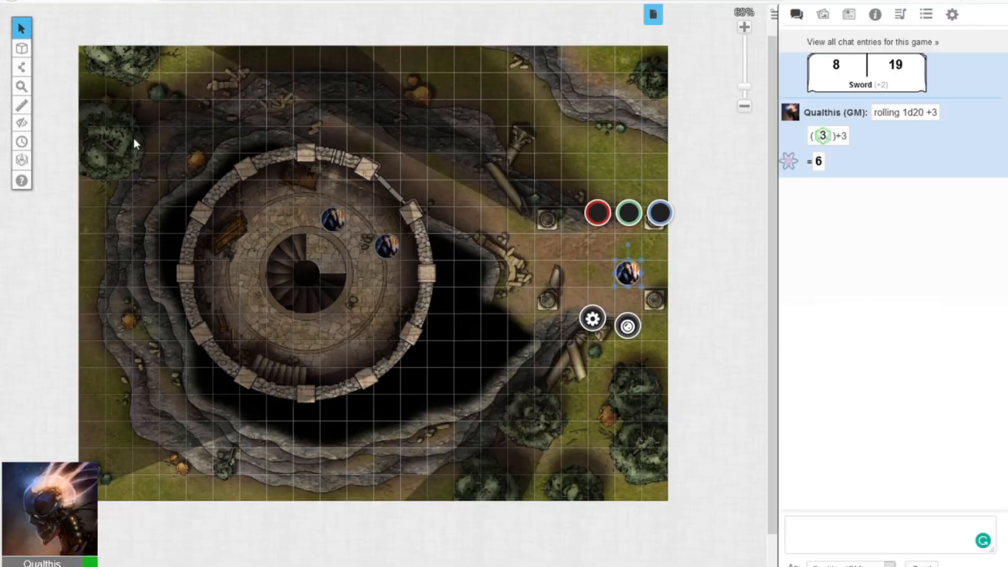
- On the Dynamic Lighting layer, place lightingtoken.png from the library's L5R PCs folder on the ground outside the tower's northeast gate
{"action": "mouse_move", "coordinate": [25, 45]}
{"action": "left_click", "coordinate": [63, 99]}
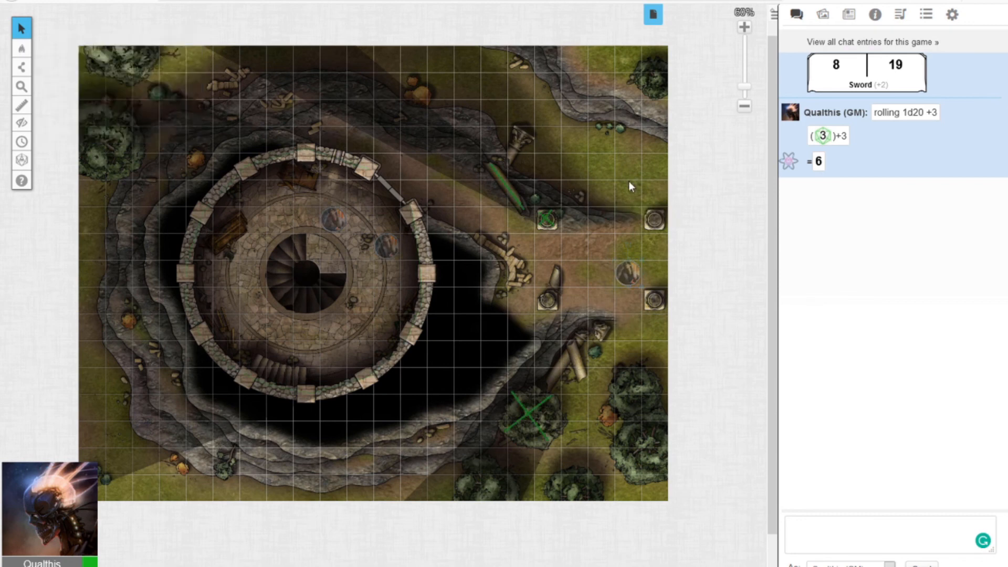
{"action": "left_click", "coordinate": [823, 20]}
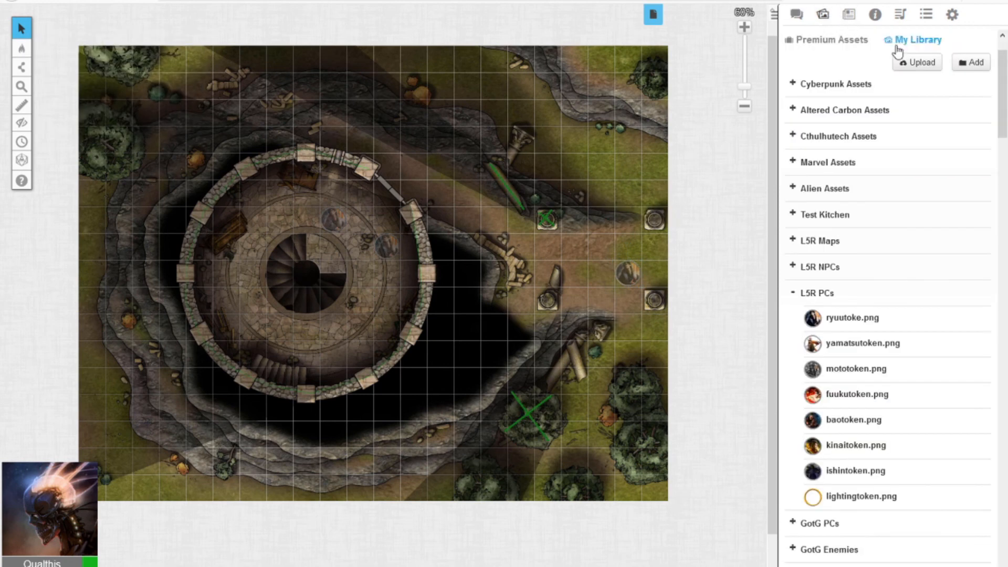
{"action": "left_click", "coordinate": [793, 292]}
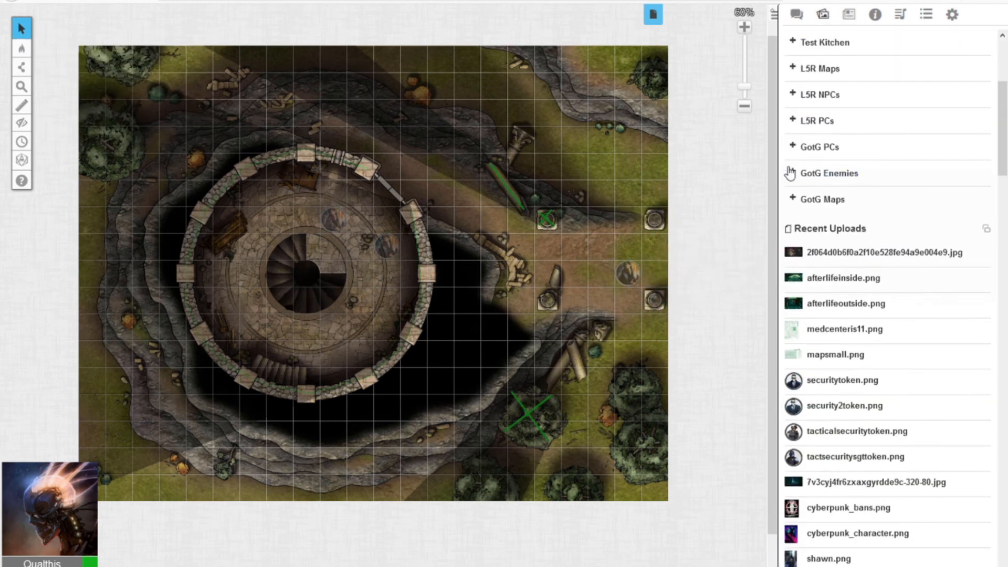
{"action": "left_click", "coordinate": [794, 124]}
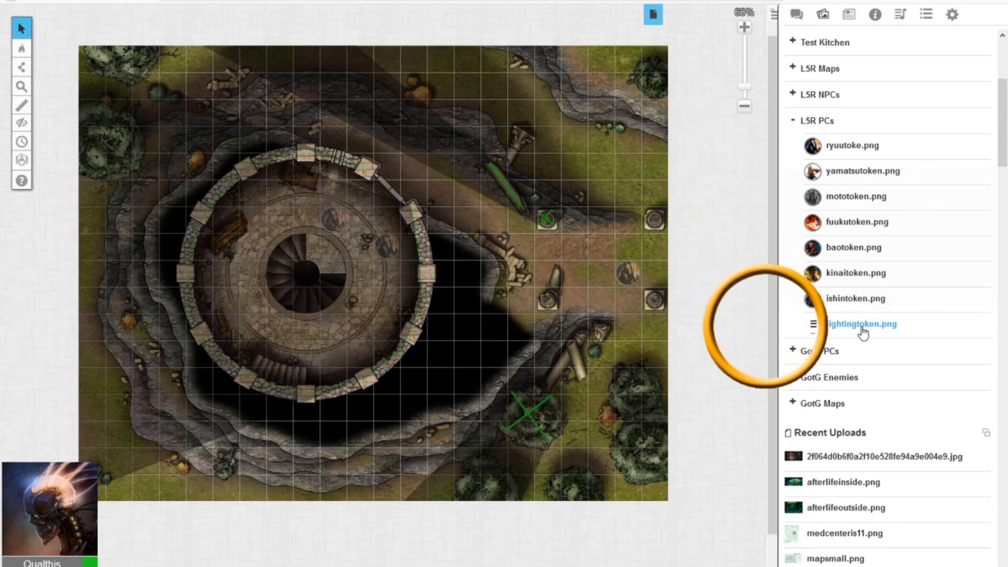
{"action": "left_click_drag", "start_coordinate": [861, 324], "coordinate": [442, 153]}
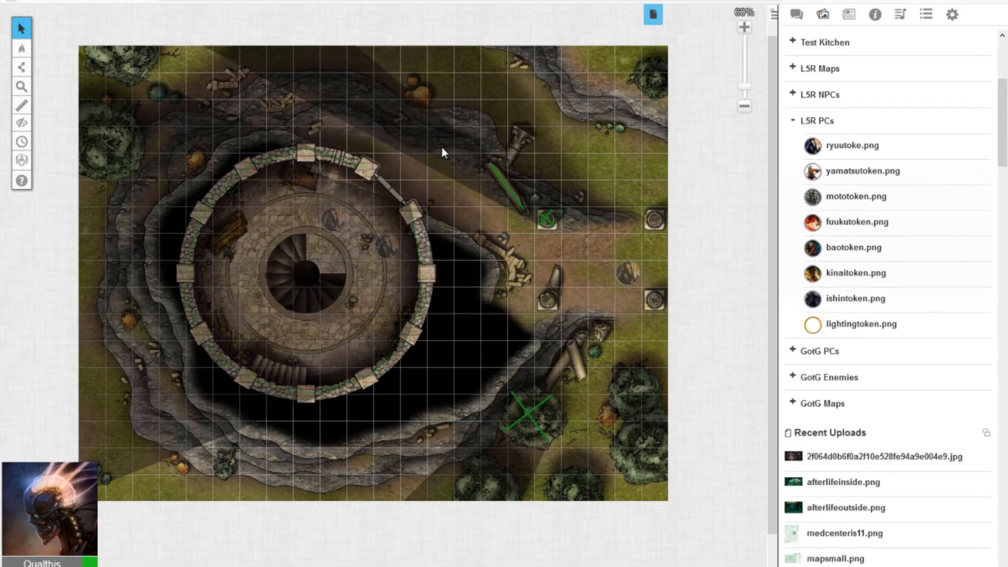
{"action": "left_click", "coordinate": [411, 142]}
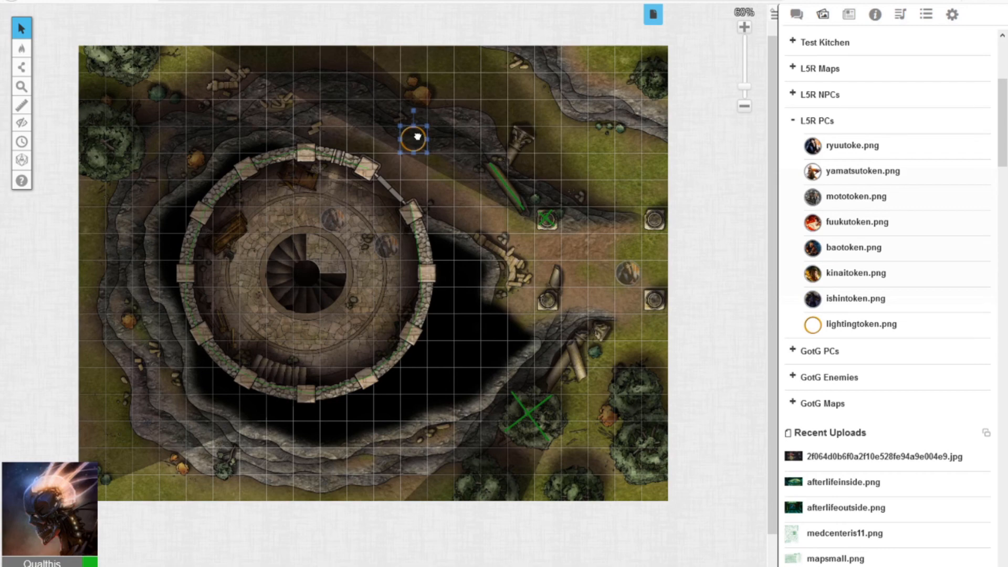
- Turn on Bright Light in the lighting token's Dynamic Lighting settings and save them
{"action": "scroll", "coordinate": [417, 136], "scroll_direction": "up", "scroll_amount": 1}
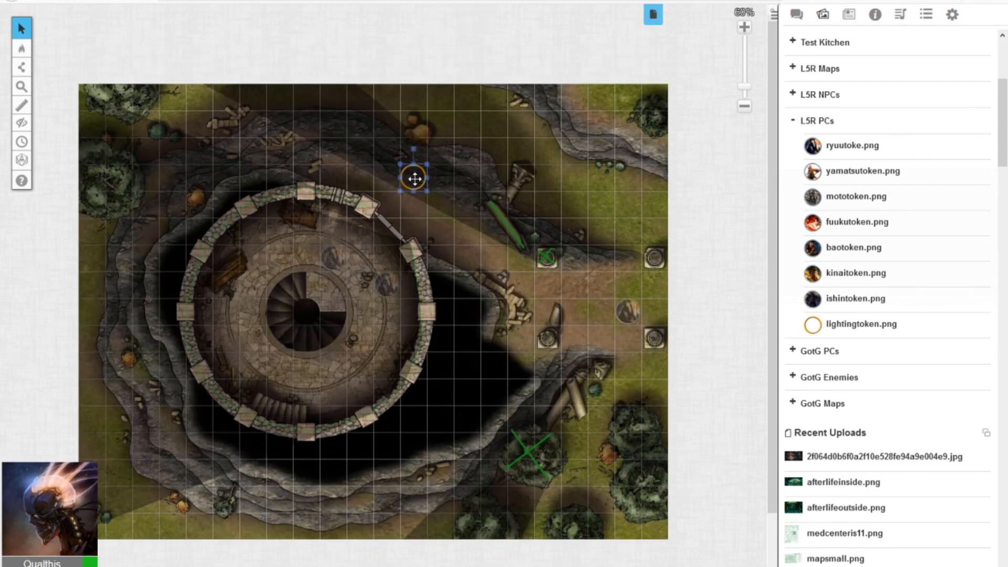
{"action": "double_click", "coordinate": [415, 179]}
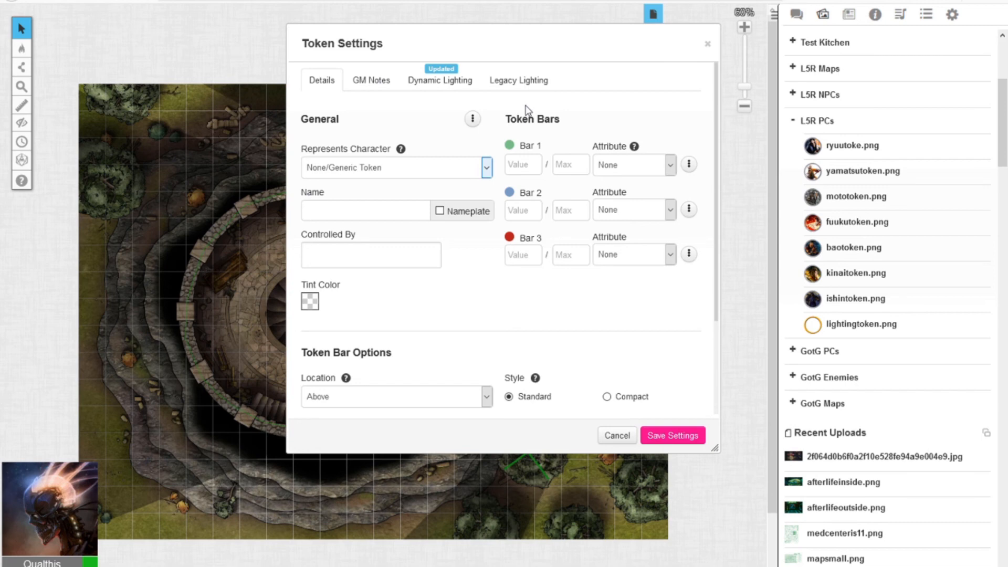
{"action": "left_click", "coordinate": [440, 81]}
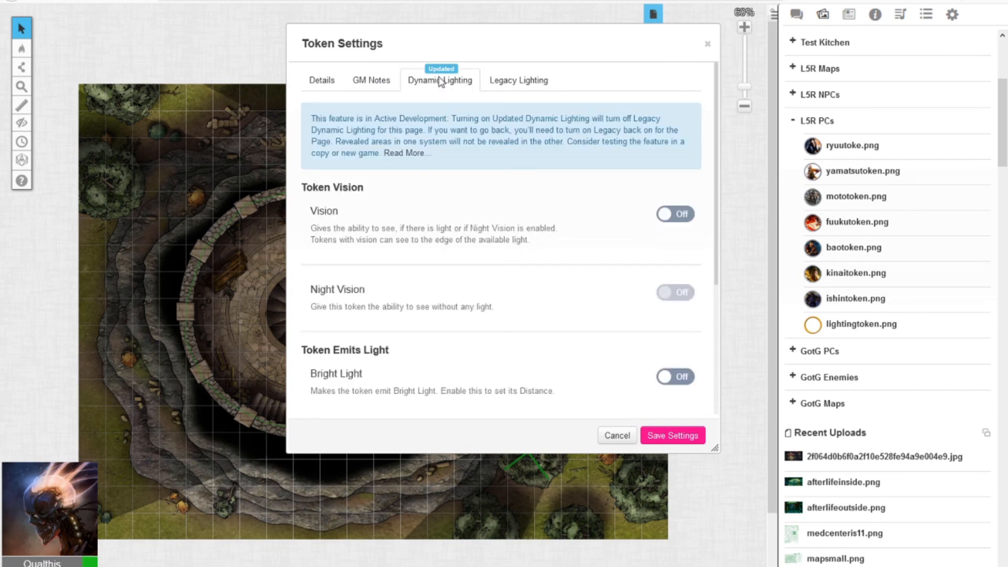
{"action": "scroll", "coordinate": [461, 131], "scroll_direction": "down", "scroll_amount": 2}
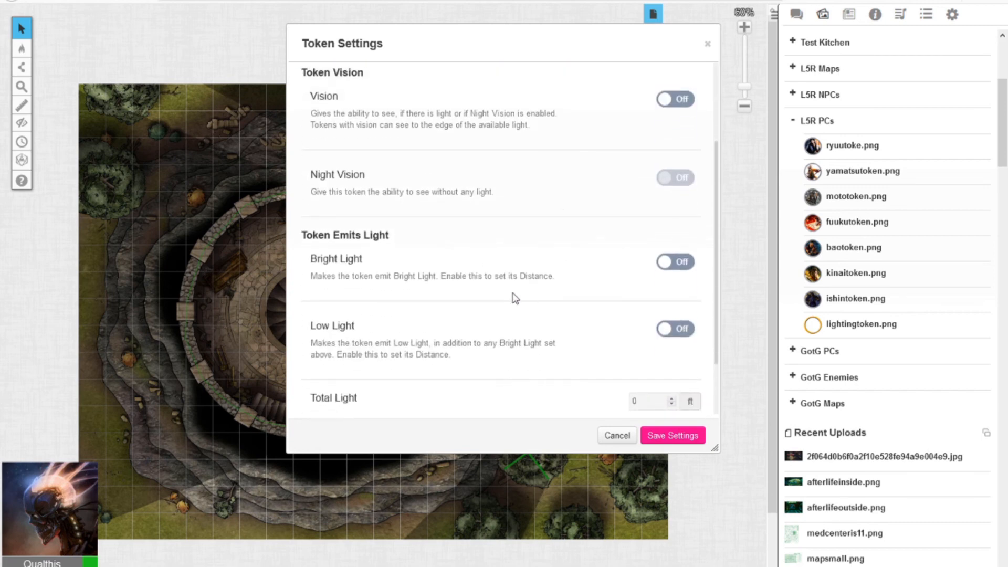
{"action": "left_click", "coordinate": [663, 265]}
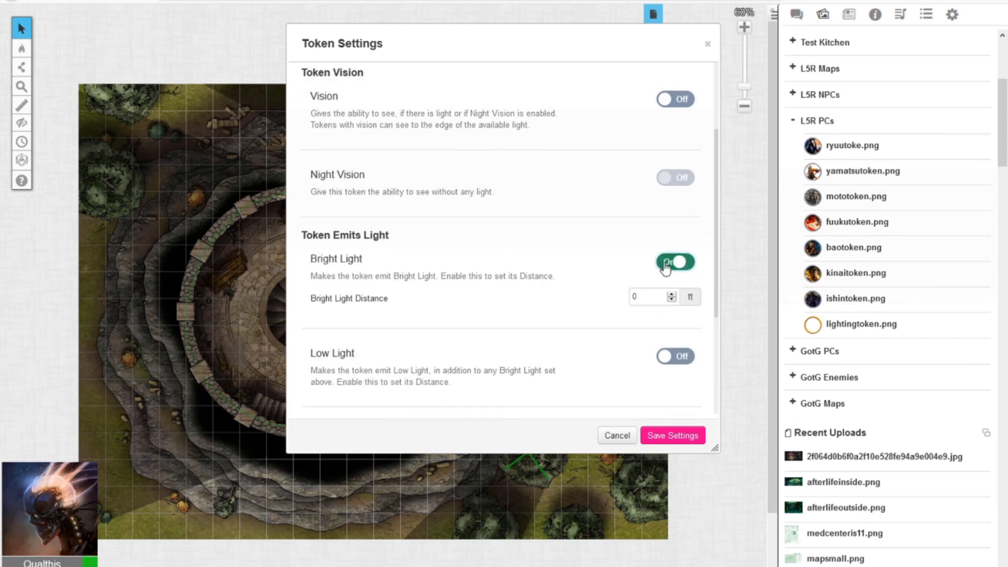
{"action": "scroll", "coordinate": [500, 255], "scroll_direction": "down", "scroll_amount": 3}
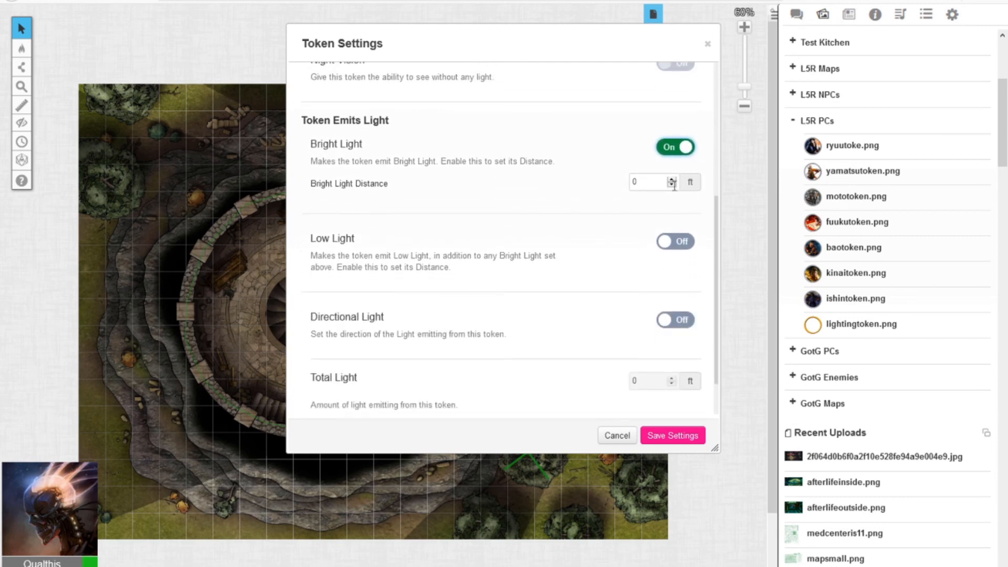
{"action": "key", "text": "Tab"}
{"action": "left_click", "coordinate": [667, 443]}
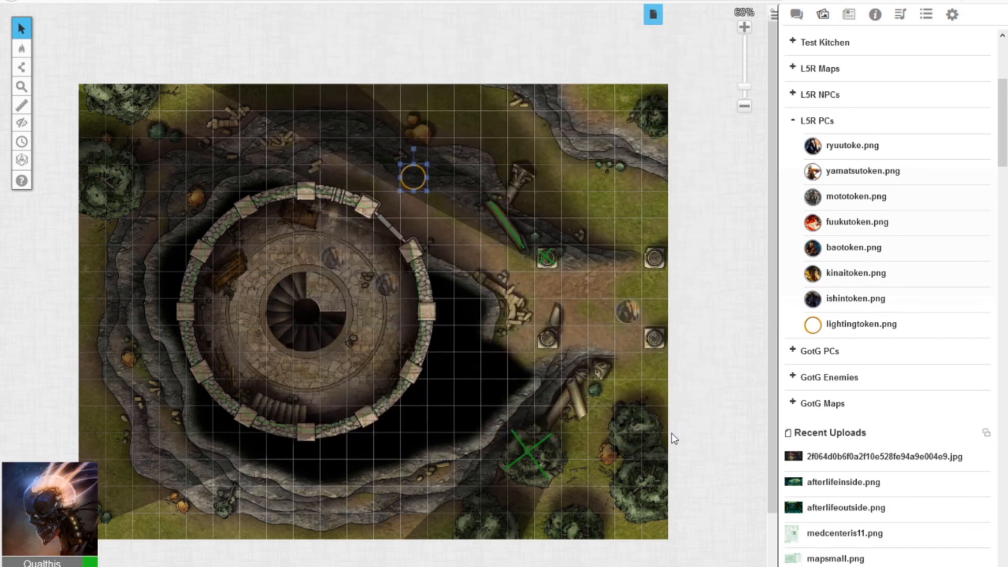
- Turn off Daylight Mode in the Start page's Dynamic Lighting settings, save them and close the page toolbar
{"action": "left_click", "coordinate": [653, 15]}
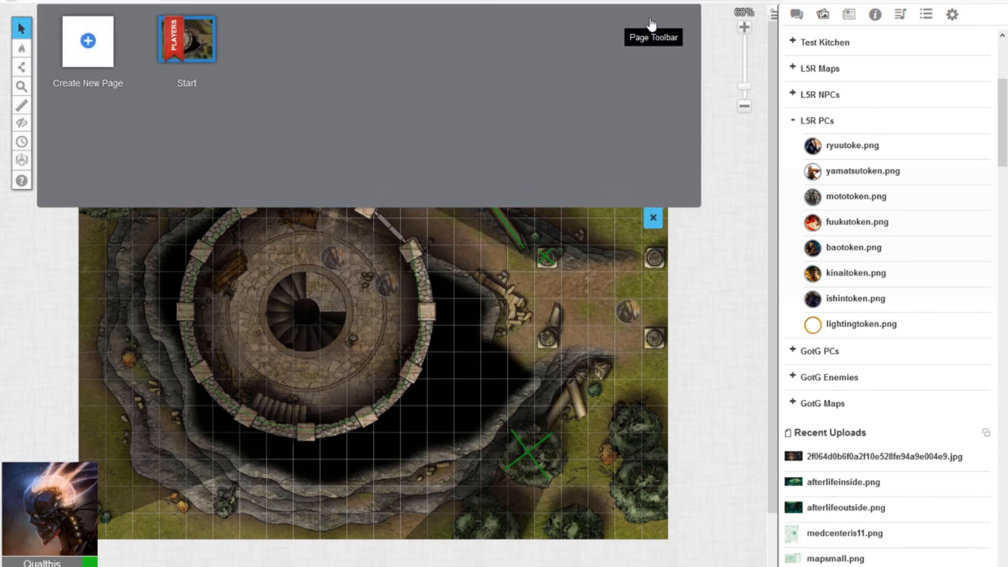
{"action": "left_click", "coordinate": [225, 63]}
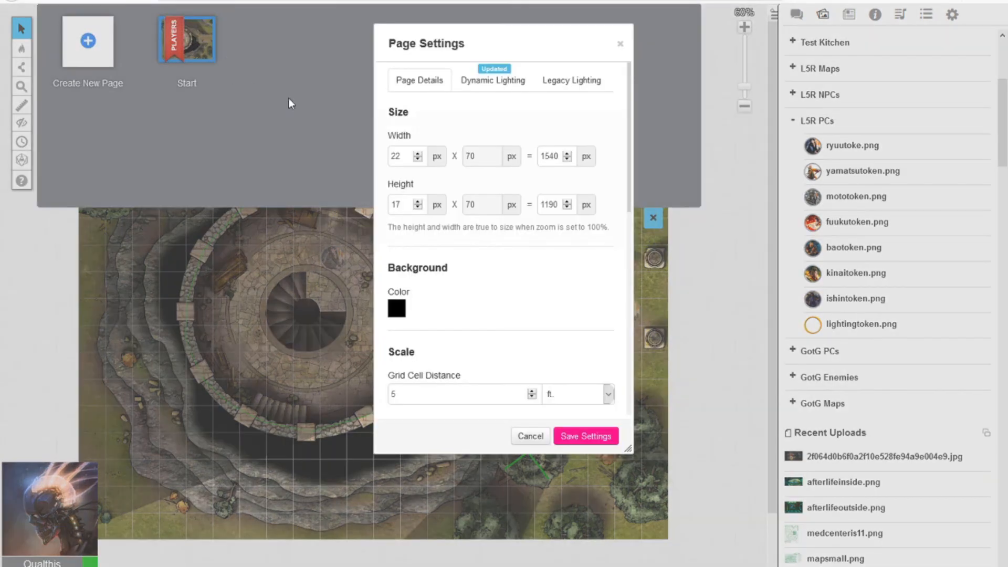
{"action": "scroll", "coordinate": [490, 242], "scroll_direction": "down", "scroll_amount": 5}
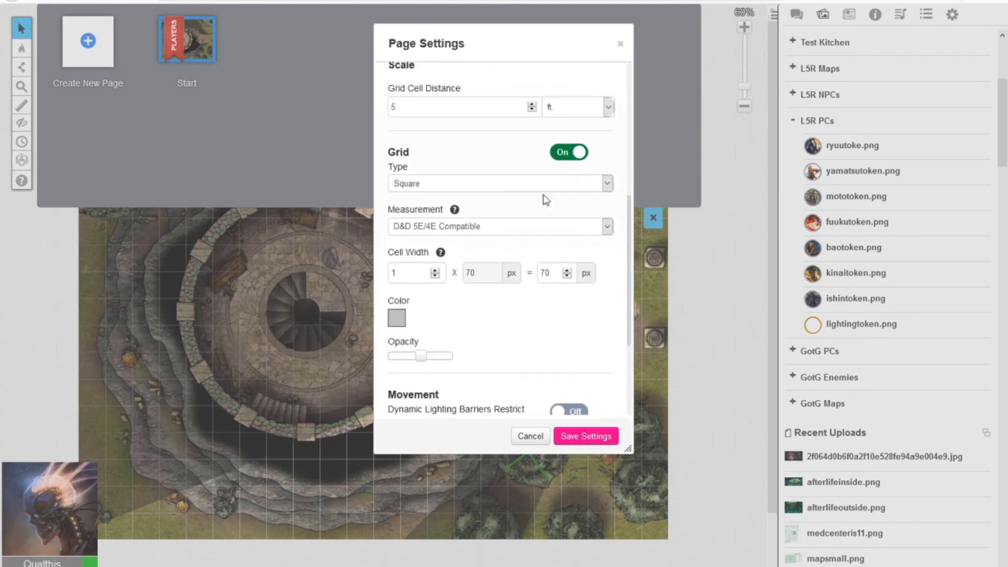
{"action": "scroll", "coordinate": [479, 154], "scroll_direction": "up", "scroll_amount": 5}
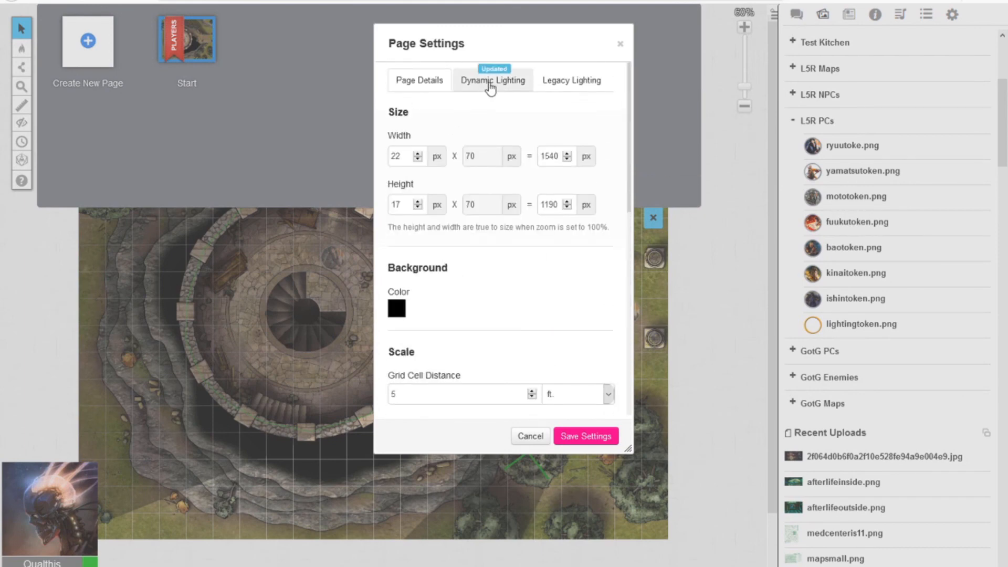
{"action": "left_click", "coordinate": [490, 84]}
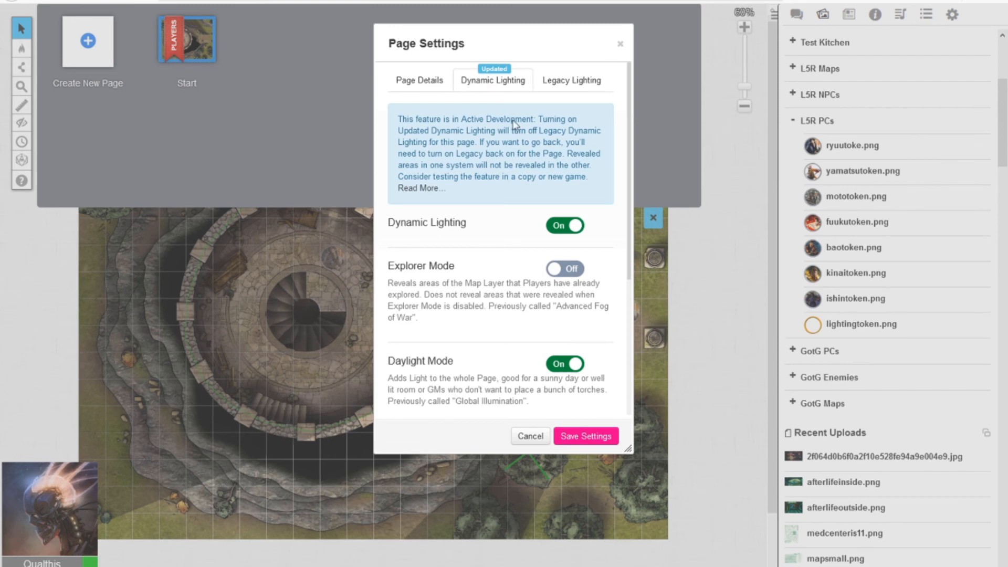
{"action": "scroll", "coordinate": [573, 311], "scroll_direction": "down", "scroll_amount": 1}
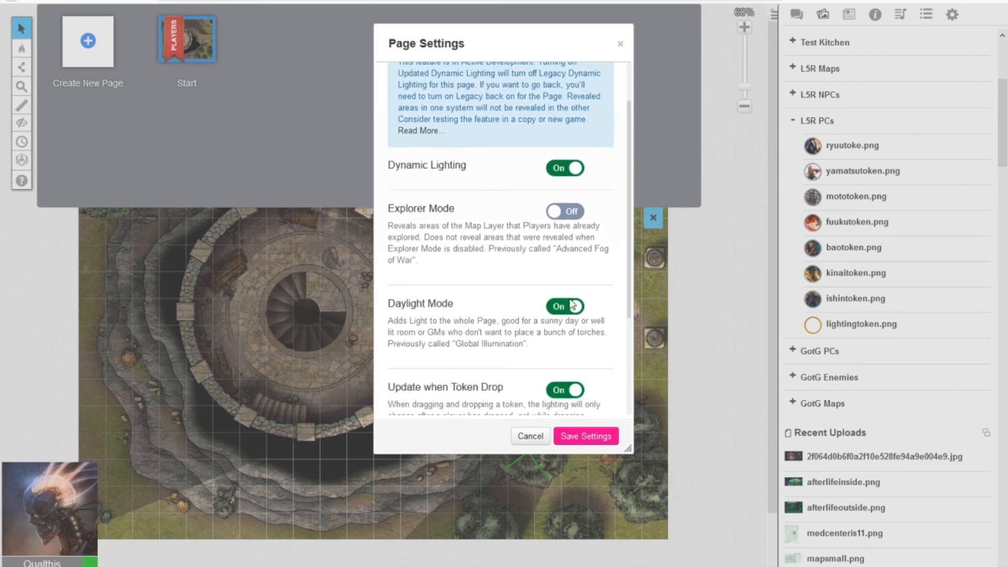
{"action": "left_click", "coordinate": [571, 307]}
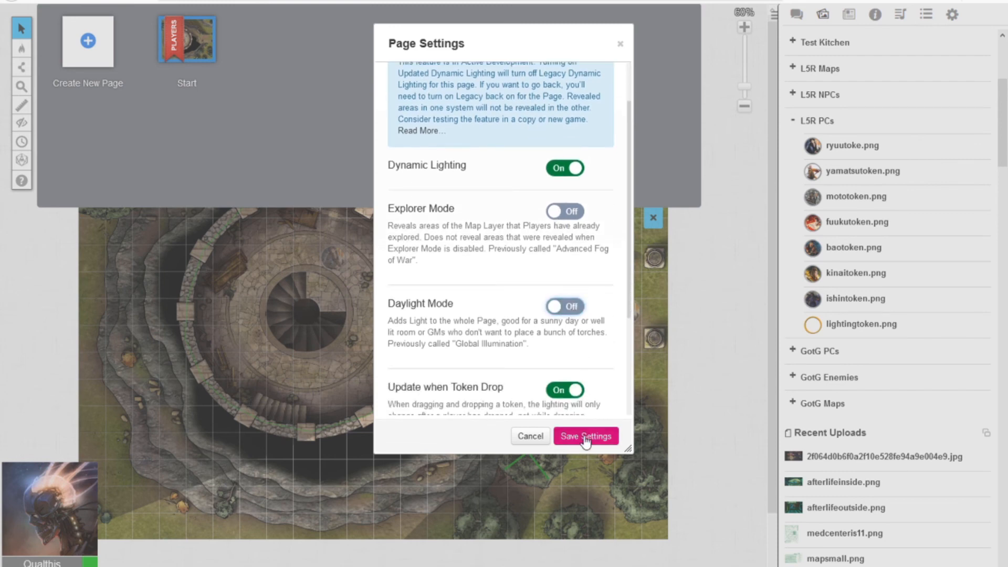
{"action": "left_click", "coordinate": [586, 436]}
{"action": "left_click", "coordinate": [653, 217]}
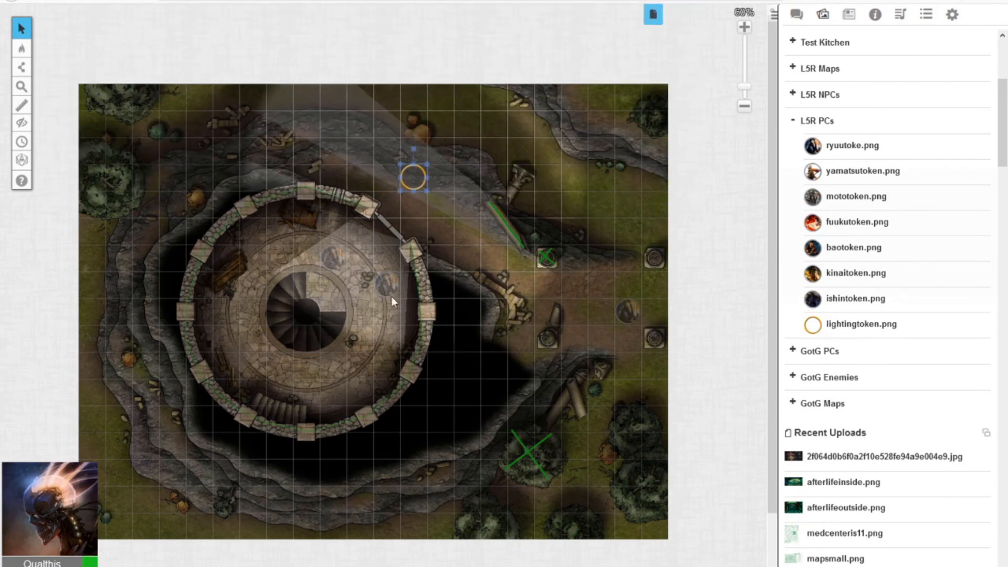
- On the Objects & Tokens layer, move the outside token west past the pillars to the path beside the fallen pillar to check its lit view
{"action": "mouse_move", "coordinate": [22, 48]}
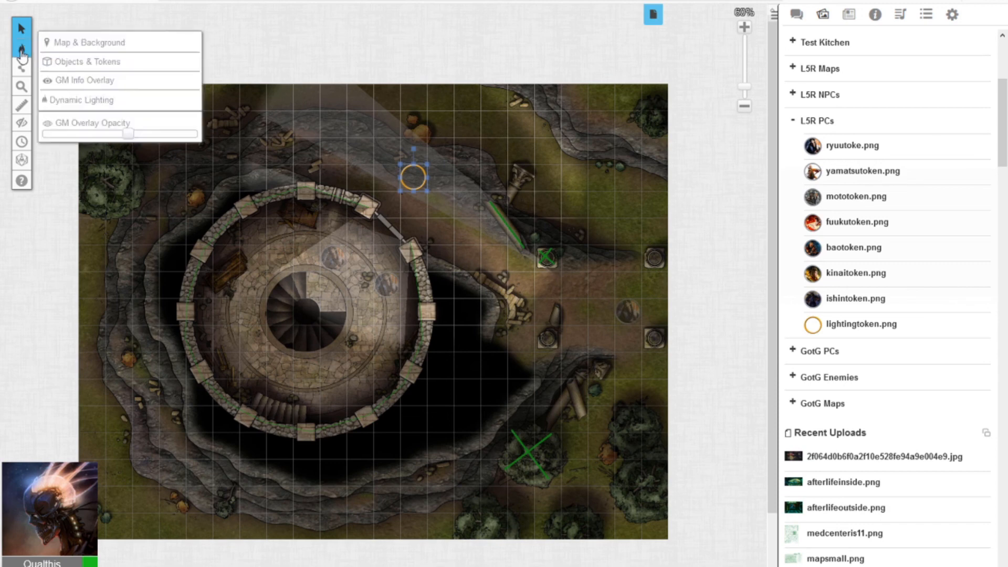
{"action": "left_click", "coordinate": [68, 62]}
{"action": "left_click", "coordinate": [637, 309]}
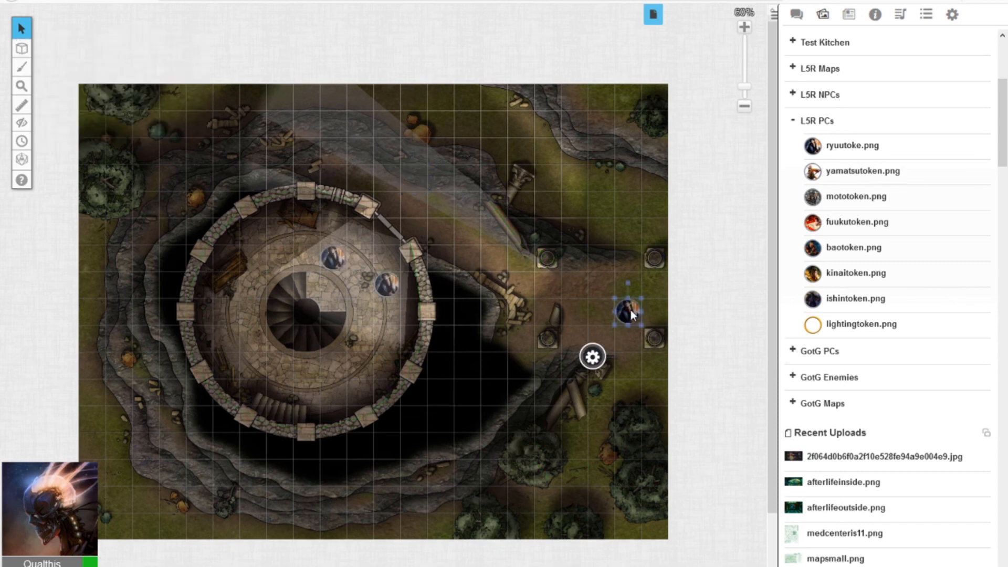
{"action": "left_click_drag", "start_coordinate": [638, 309], "coordinate": [532, 277]}
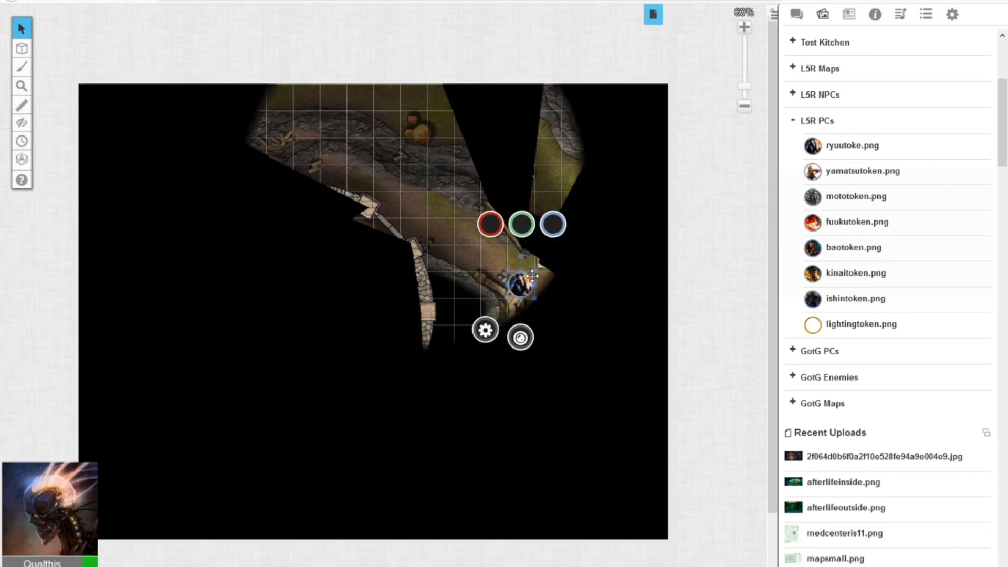
{"action": "left_click_drag", "start_coordinate": [532, 276], "coordinate": [550, 286]}
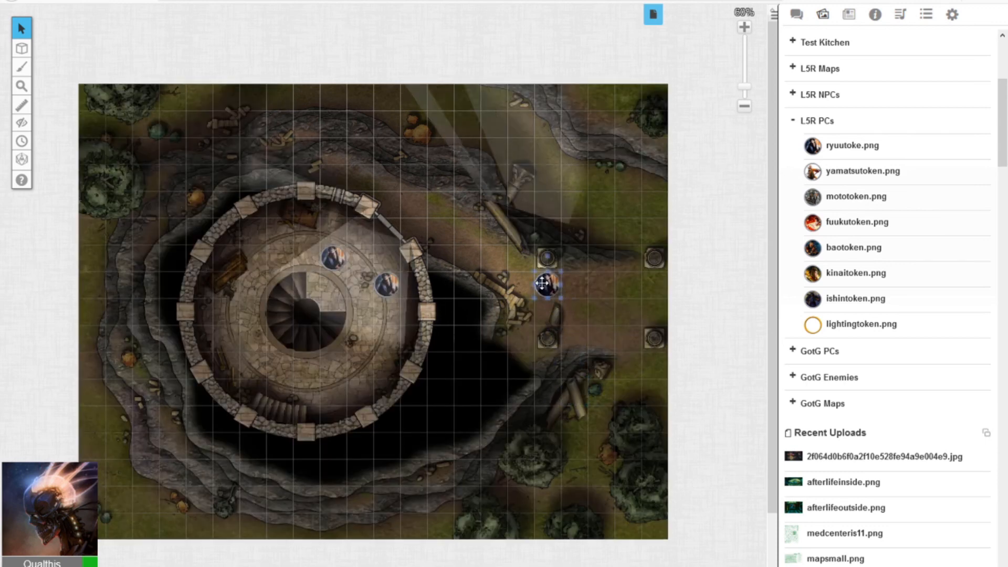
{"action": "left_click_drag", "start_coordinate": [548, 286], "coordinate": [493, 258]}
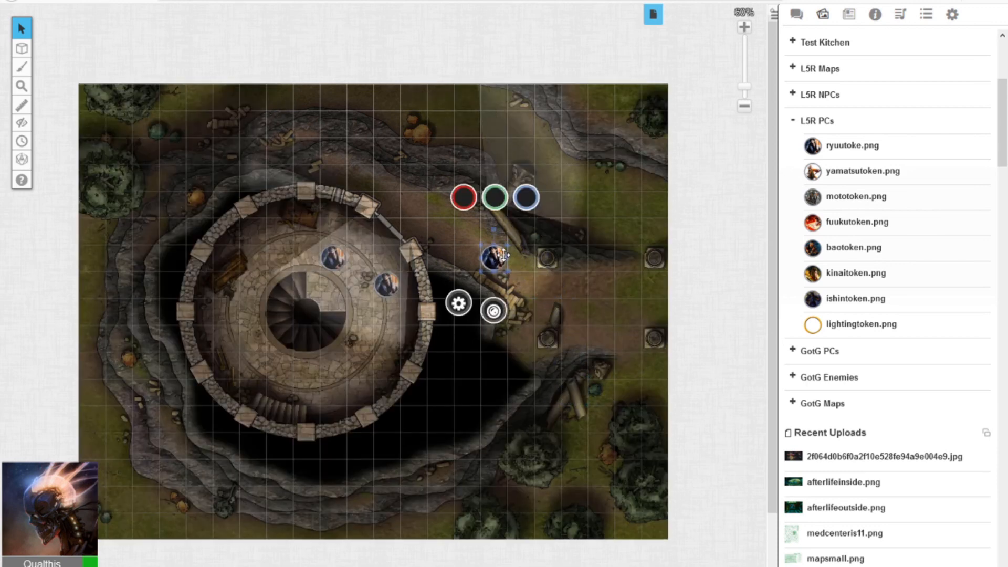
- Review the outside token's Dynamic Lighting vision and emitted-light settings, then cancel without saving
{"action": "left_click", "coordinate": [458, 304]}
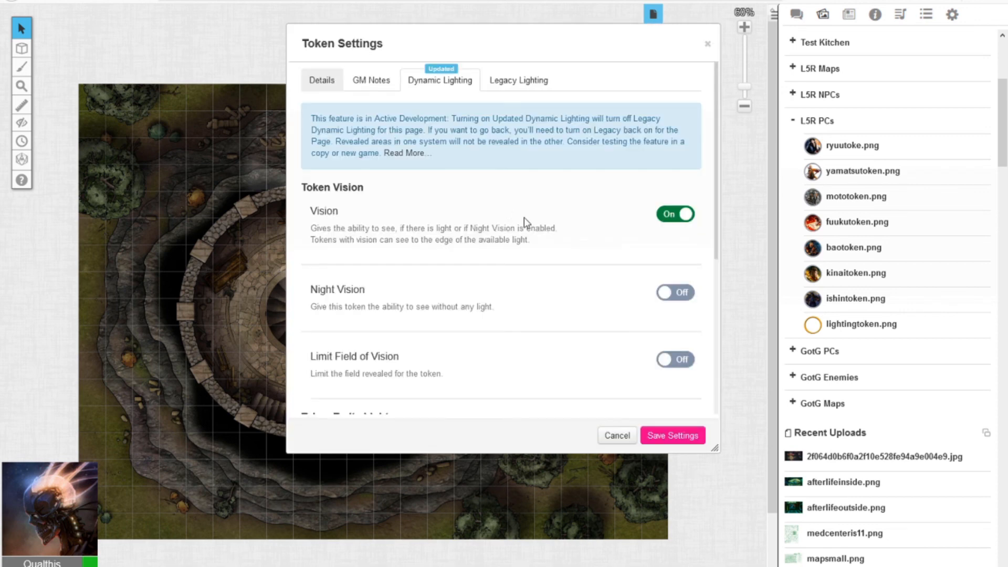
{"action": "scroll", "coordinate": [530, 223], "scroll_direction": "down", "scroll_amount": 5}
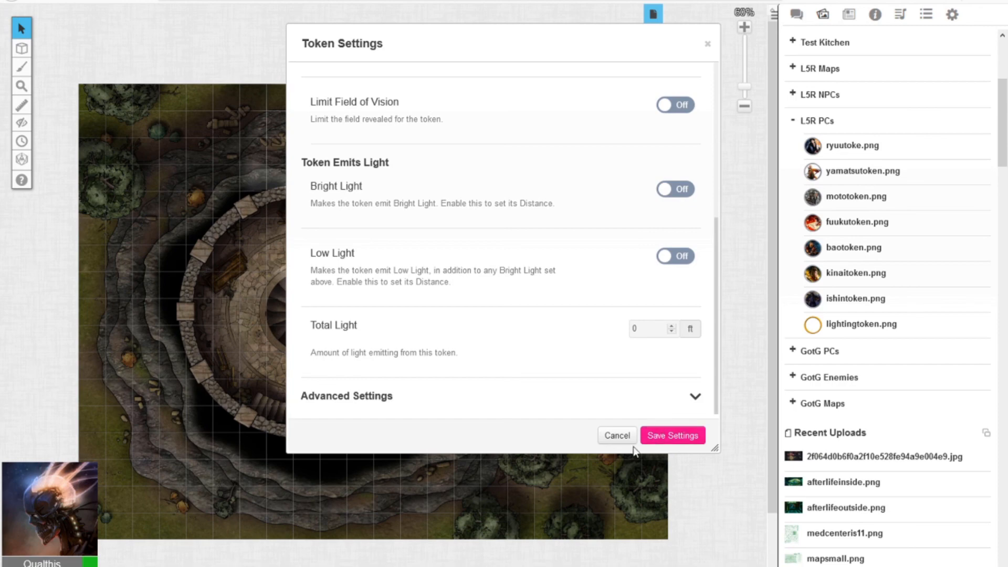
{"action": "left_click", "coordinate": [617, 435]}
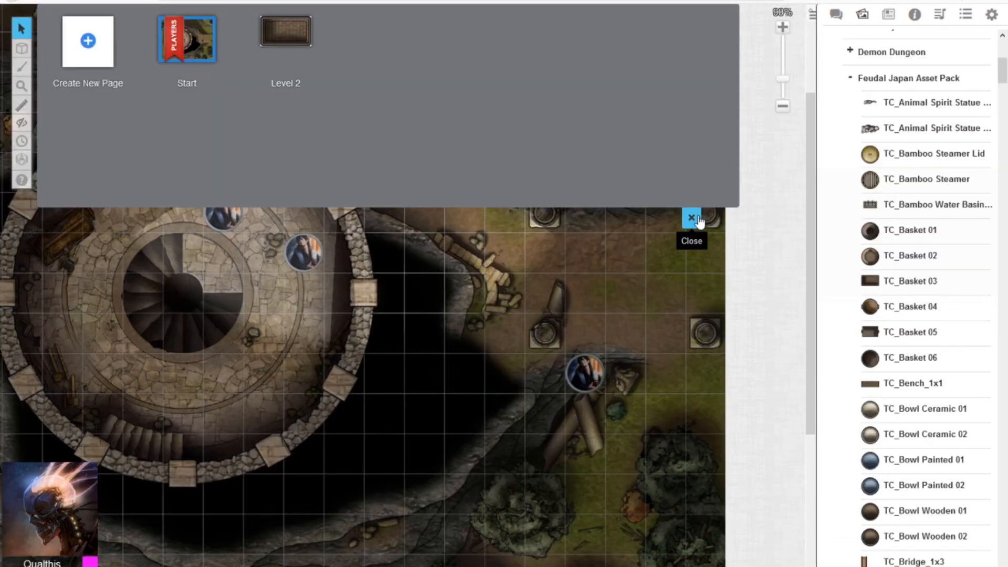
- Close the page toolbar and look through the game's display, avatar, and video and audio chat settings, checking the chat in between
{"action": "left_click", "coordinate": [696, 221]}
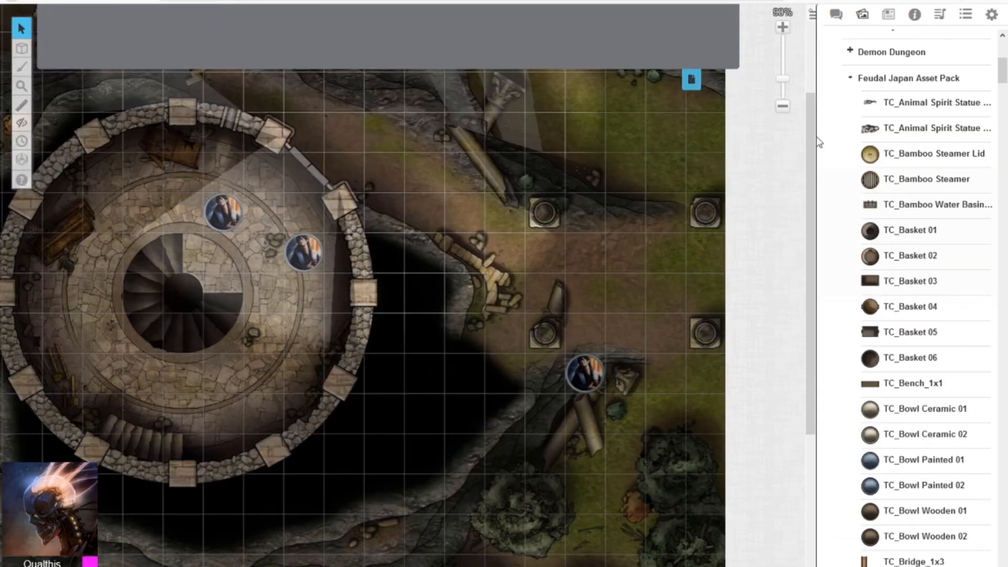
{"action": "left_click", "coordinate": [990, 19]}
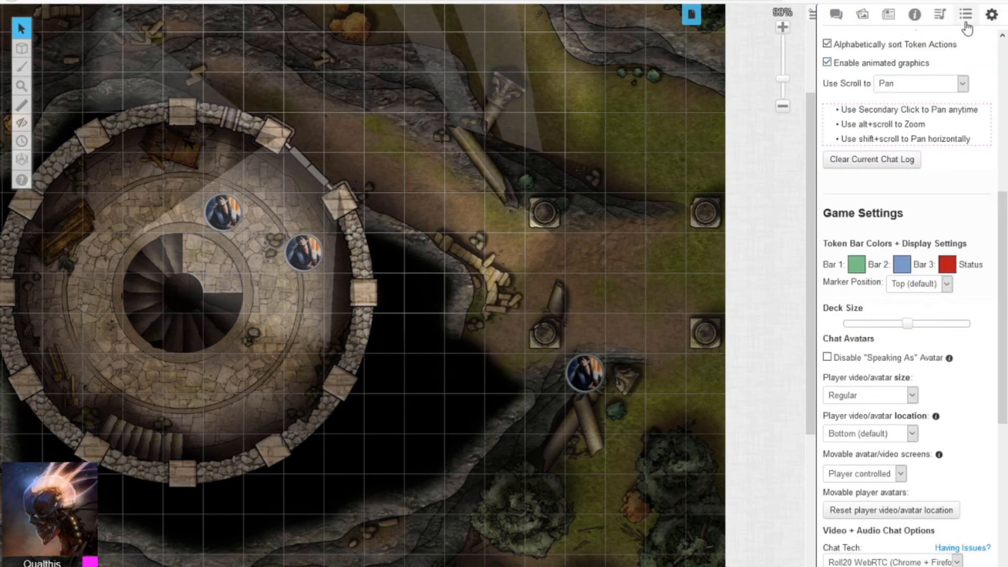
{"action": "scroll", "coordinate": [953, 79], "scroll_direction": "down", "scroll_amount": 7}
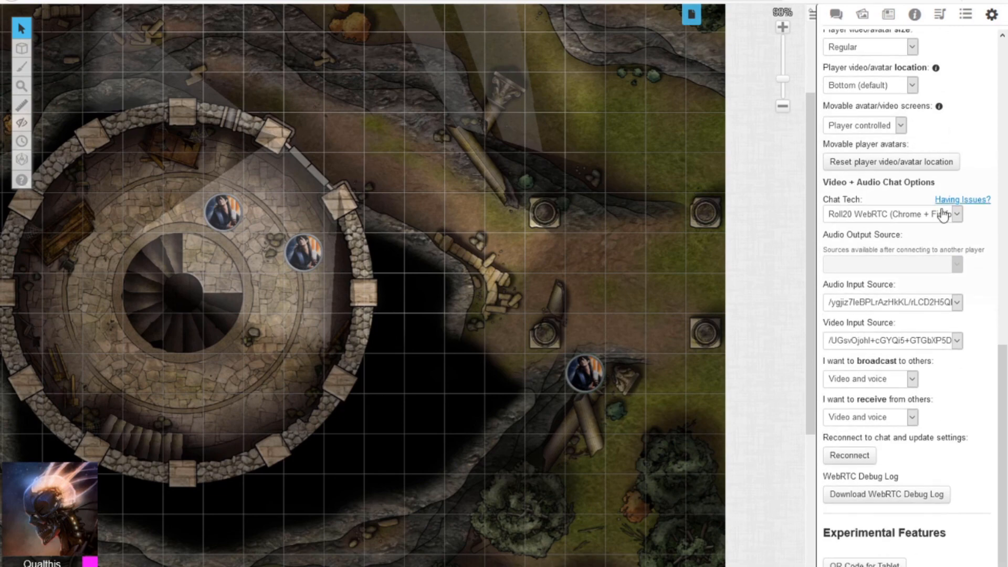
{"action": "scroll", "coordinate": [938, 180], "scroll_direction": "up", "scroll_amount": 6}
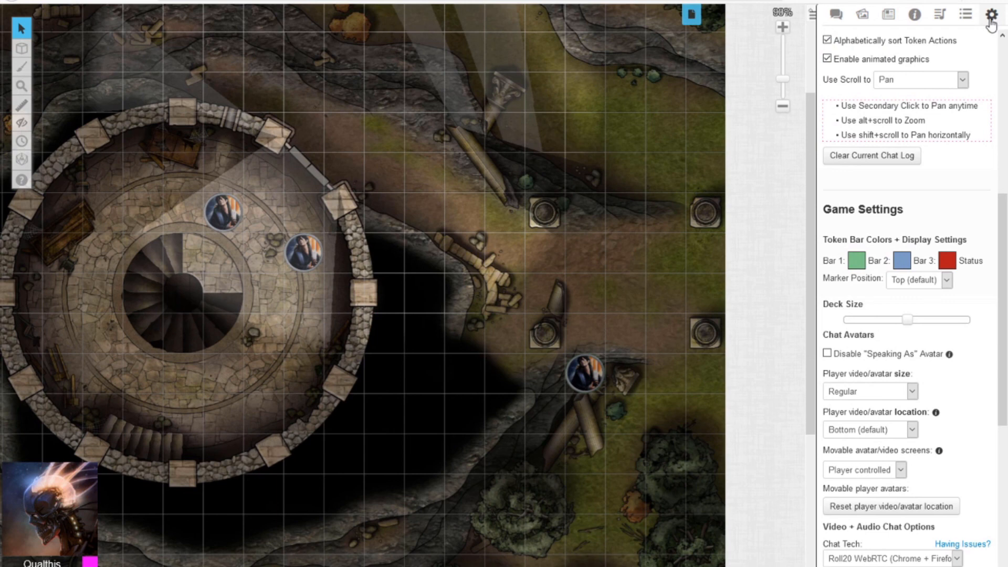
{"action": "scroll", "coordinate": [905, 290], "scroll_direction": "down", "scroll_amount": 2}
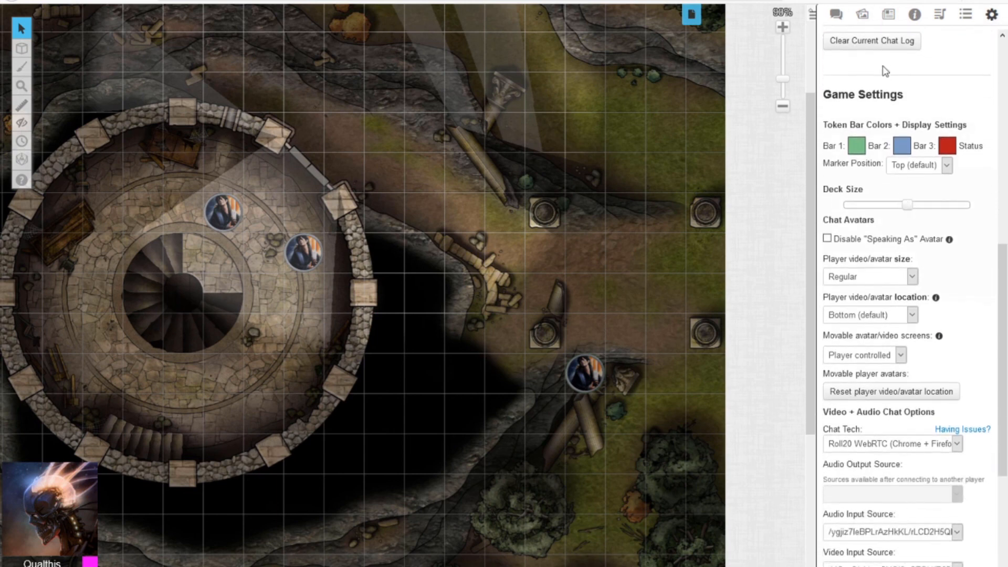
{"action": "left_click", "coordinate": [836, 14]}
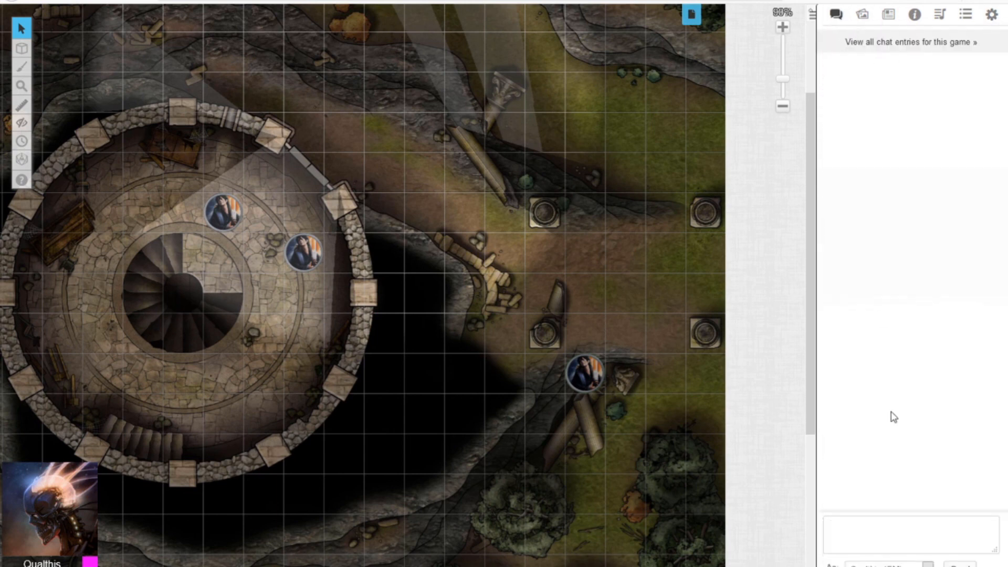
{"action": "left_click", "coordinate": [991, 14]}
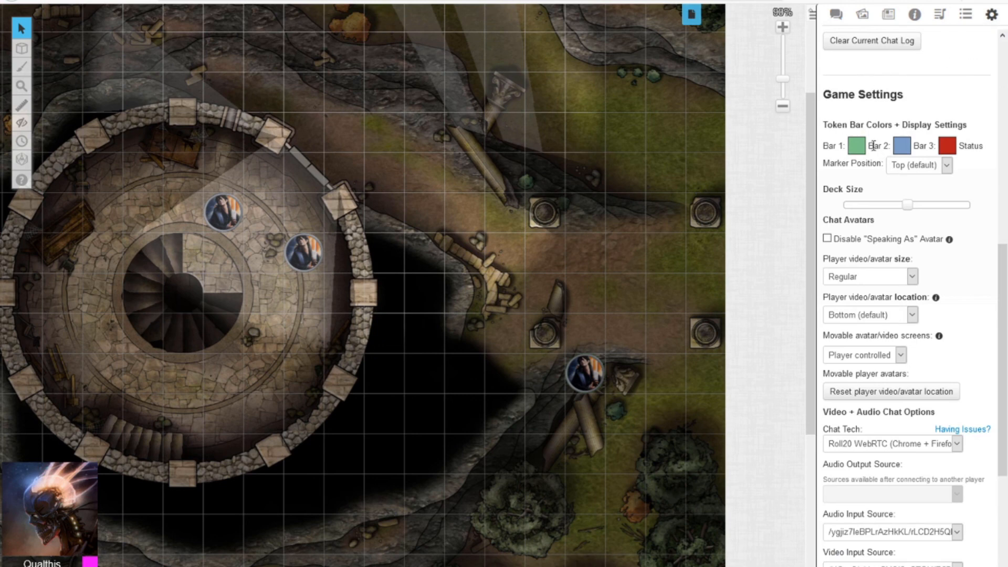
{"action": "scroll", "coordinate": [953, 237], "scroll_direction": "down", "scroll_amount": 3}
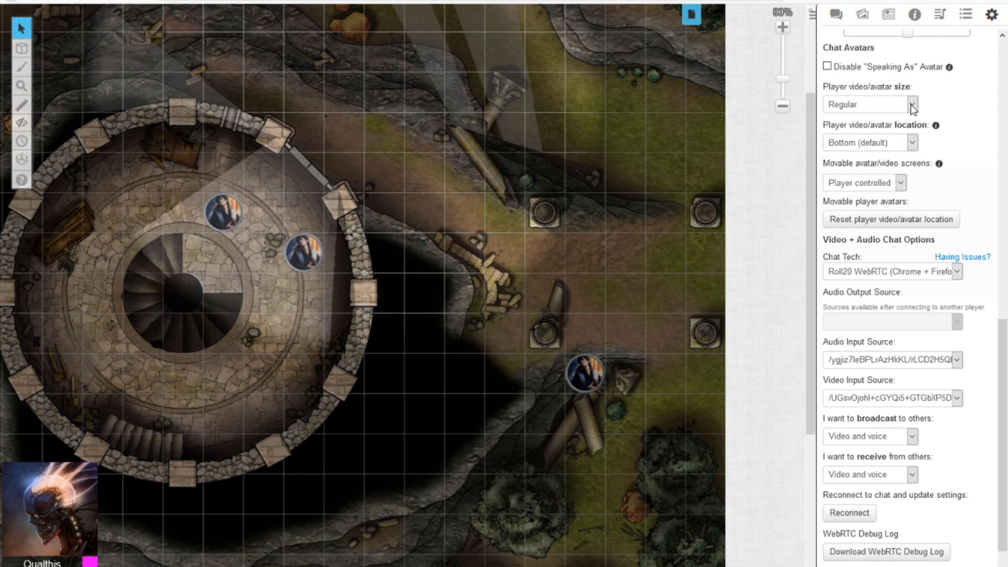
- Set the player video/avatar size to Large and reposition the avatar over the map northwest of the tower
{"action": "left_click", "coordinate": [869, 124]}
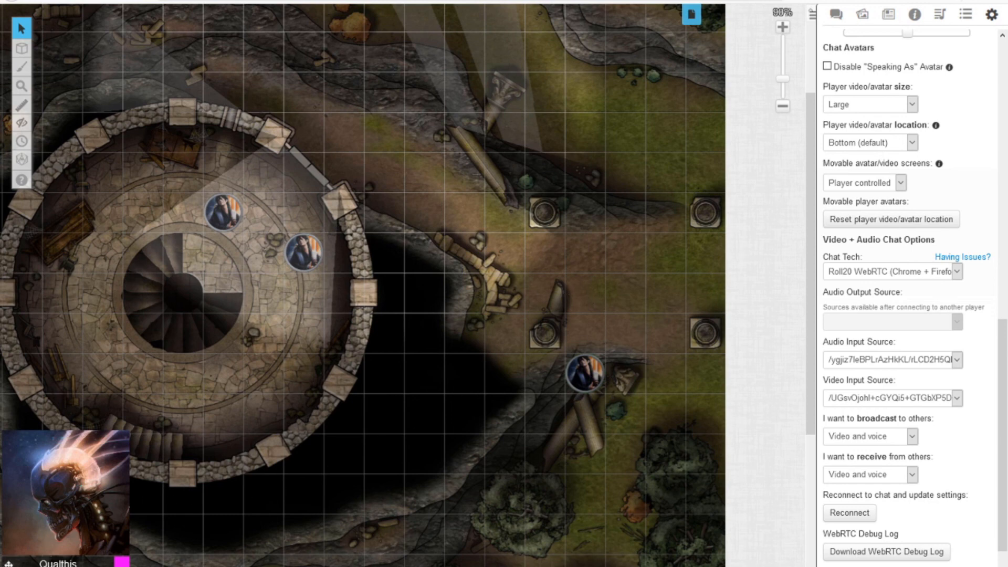
{"action": "left_click_drag", "start_coordinate": [9, 563], "coordinate": [638, 565]}
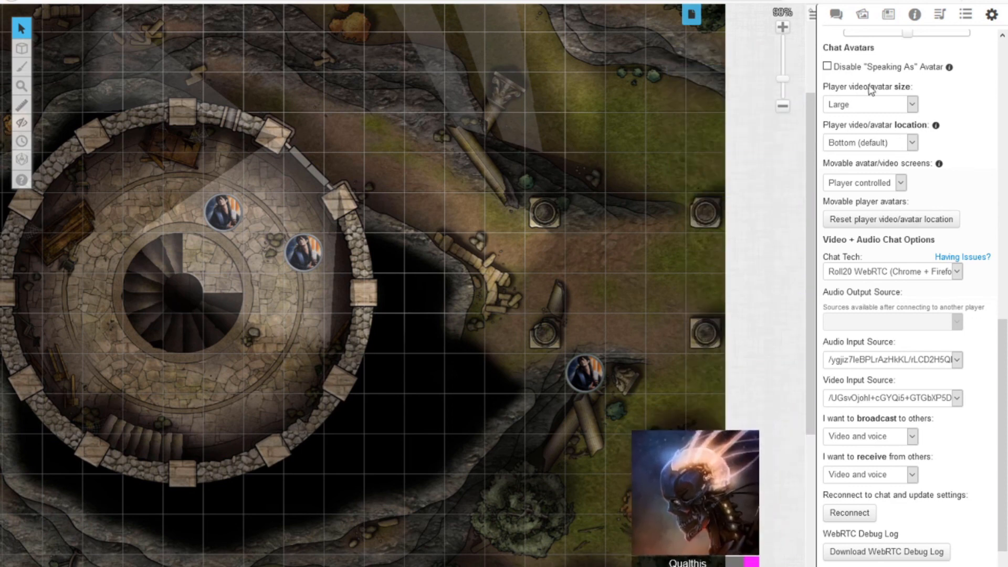
{"action": "scroll", "coordinate": [924, 184], "scroll_direction": "down", "scroll_amount": 1}
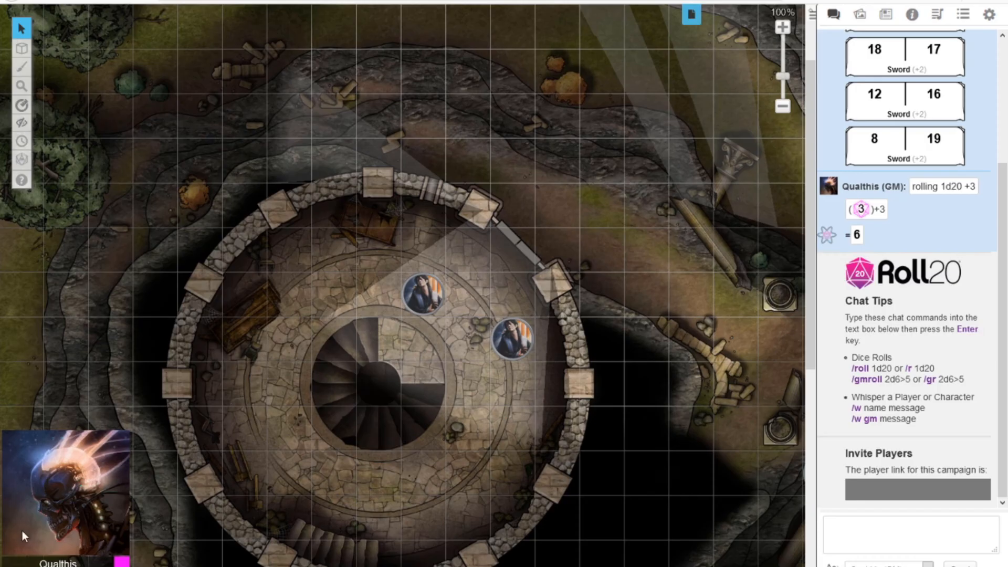
{"action": "left_click_drag", "start_coordinate": [8, 564], "coordinate": [172, 173]}
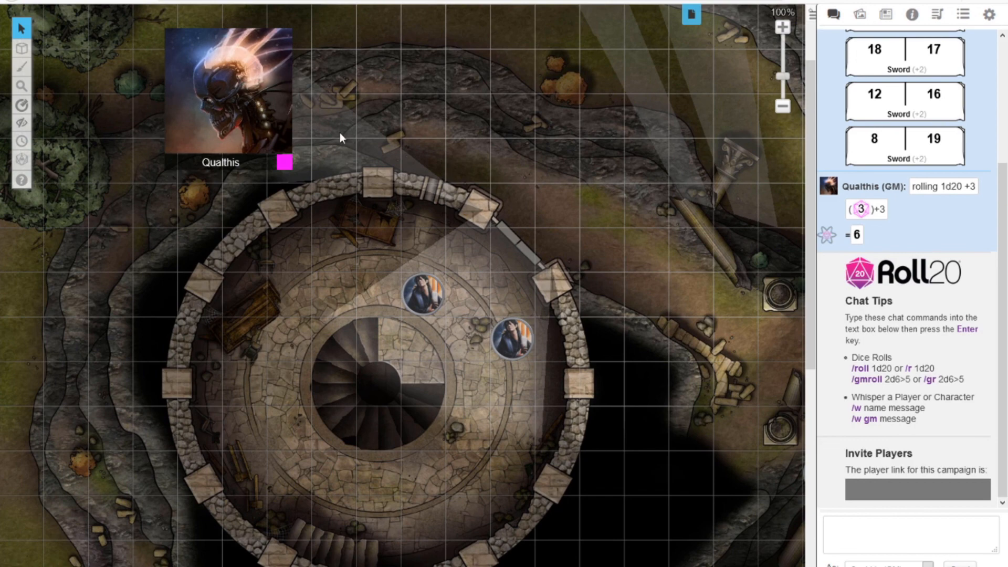
- Set both broadcasting to others and receiving from others to Nothing (disable), and reconnect to chat to update the settings
{"action": "left_click", "coordinate": [989, 14]}
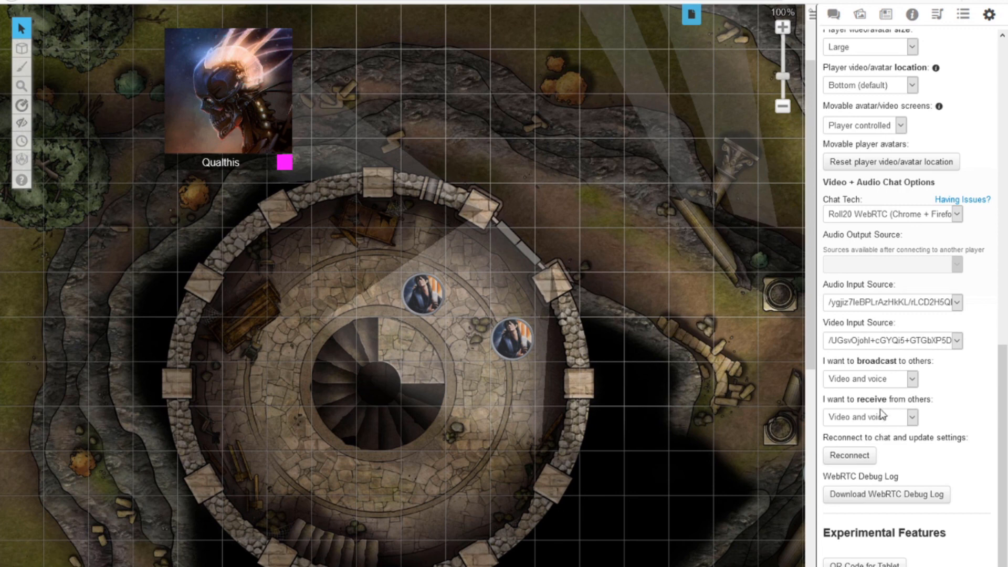
{"action": "left_click", "coordinate": [878, 441]}
{"action": "left_click", "coordinate": [869, 484]}
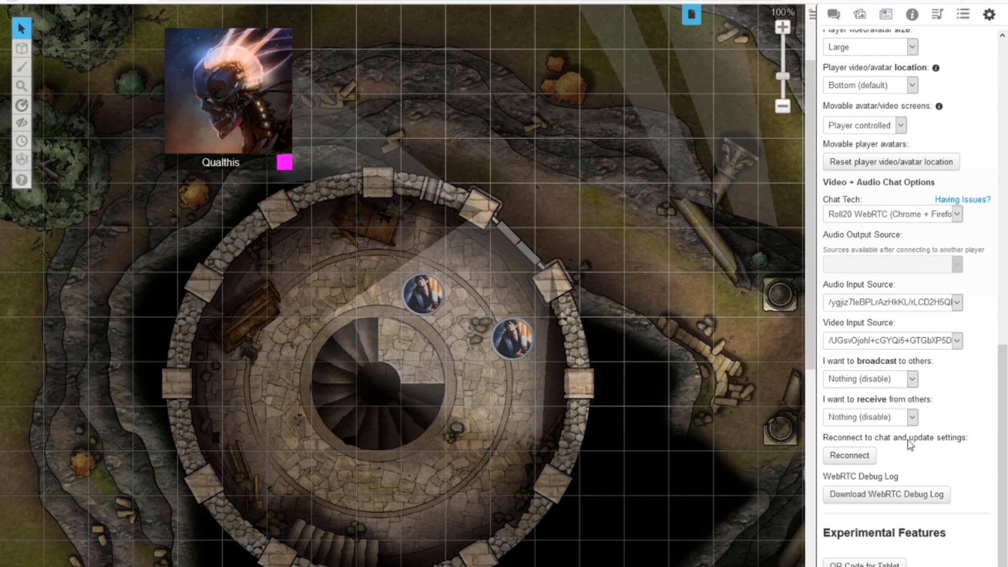
{"action": "left_click", "coordinate": [853, 456]}
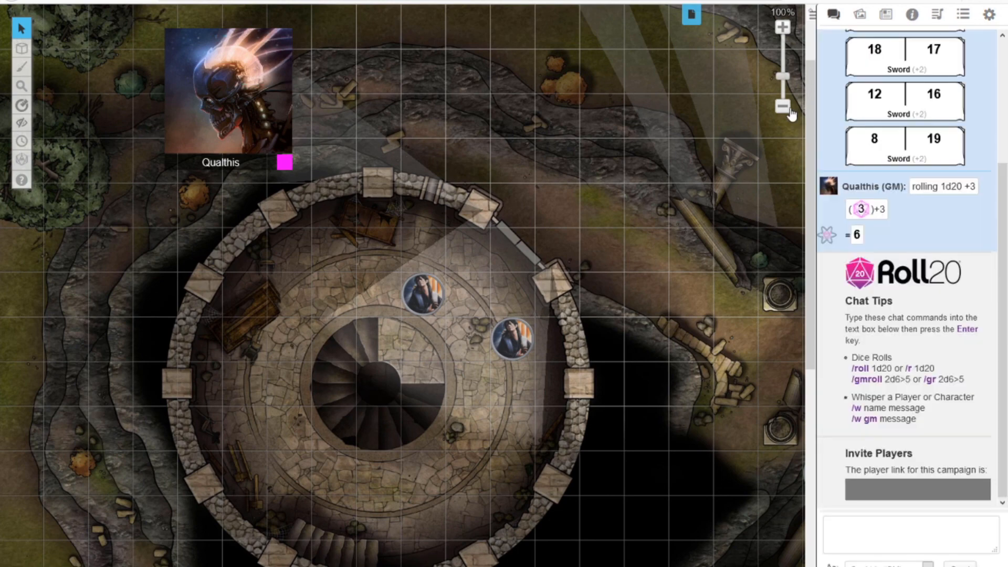
- Zoom the map out to 90% and move the player avatar back to its original corner of the tabletop
{"action": "left_click", "coordinate": [783, 106]}
{"action": "scroll", "coordinate": [540, 262], "scroll_direction": "up", "scroll_amount": 1}
{"action": "scroll", "coordinate": [541, 269], "scroll_direction": "down", "scroll_amount": 3}
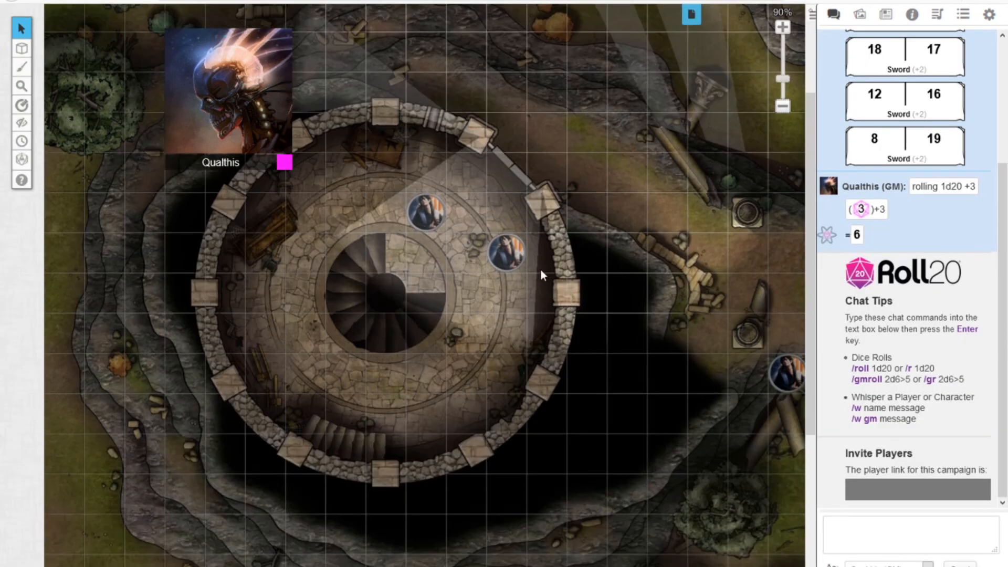
{"action": "left_click_drag", "start_coordinate": [169, 169], "coordinate": [9, 565]}
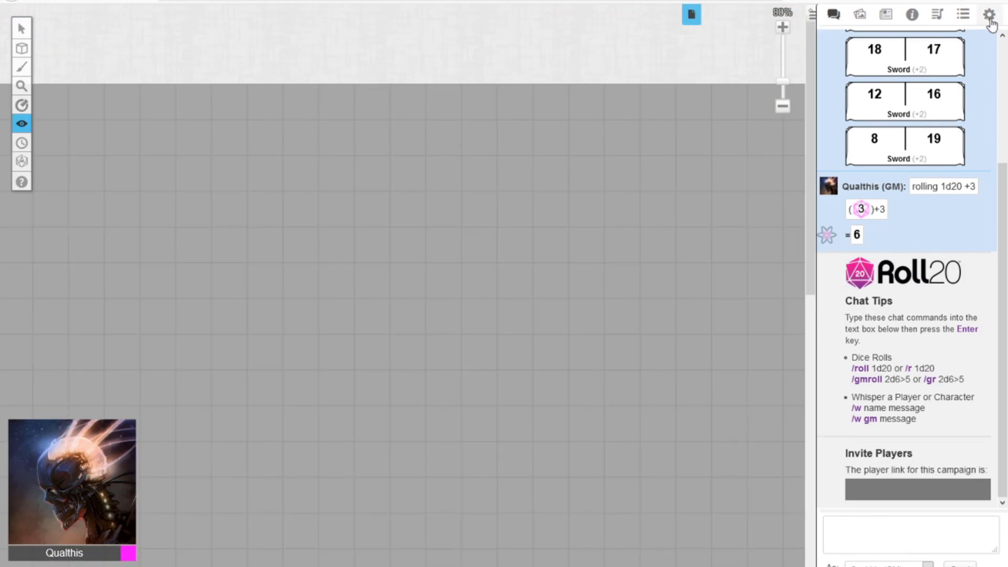
- Exit the game, look over the Adventure Blog post form, and open the Test Game for Video details page
{"action": "left_click", "coordinate": [992, 18]}
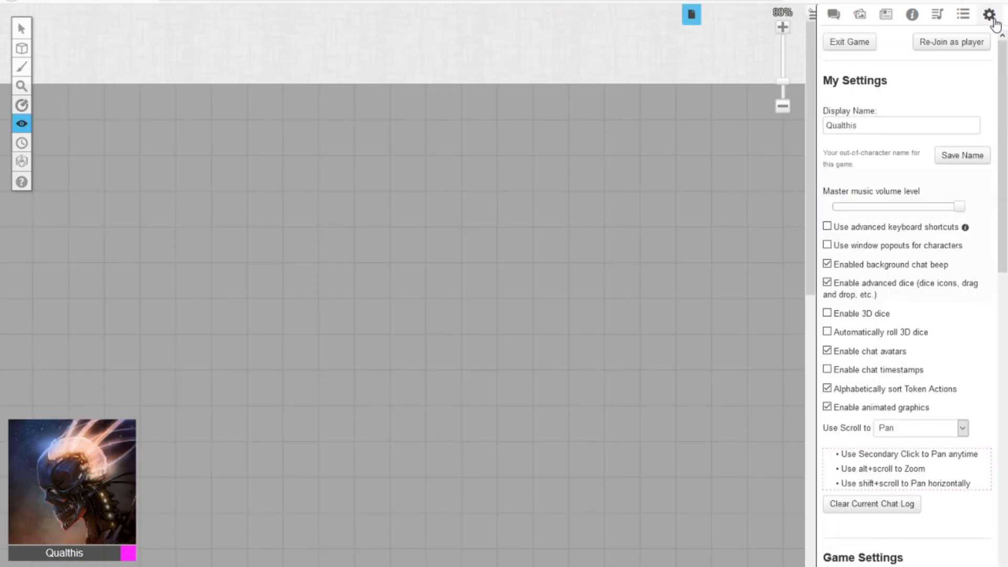
{"action": "left_click", "coordinate": [861, 45]}
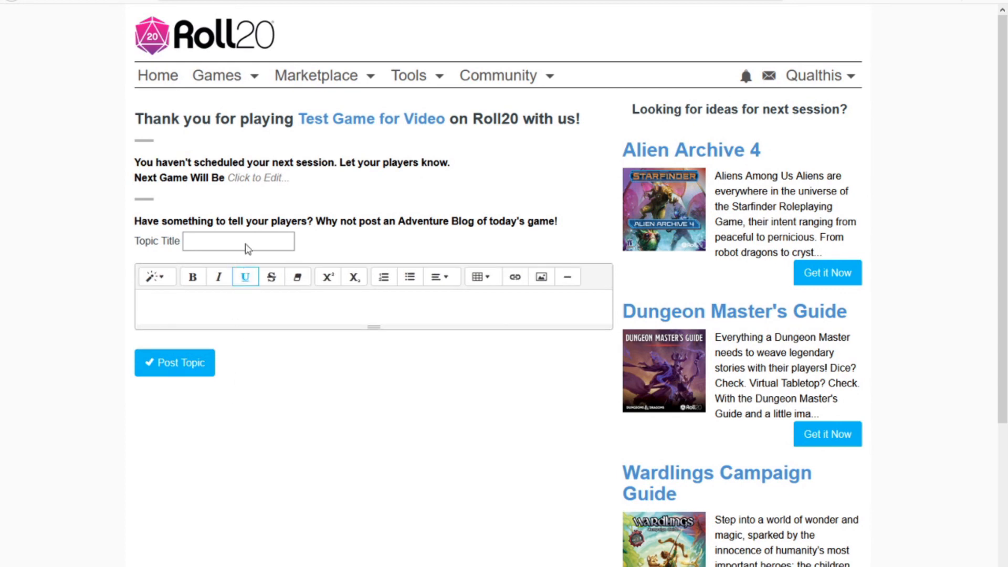
{"action": "left_click", "coordinate": [253, 237]}
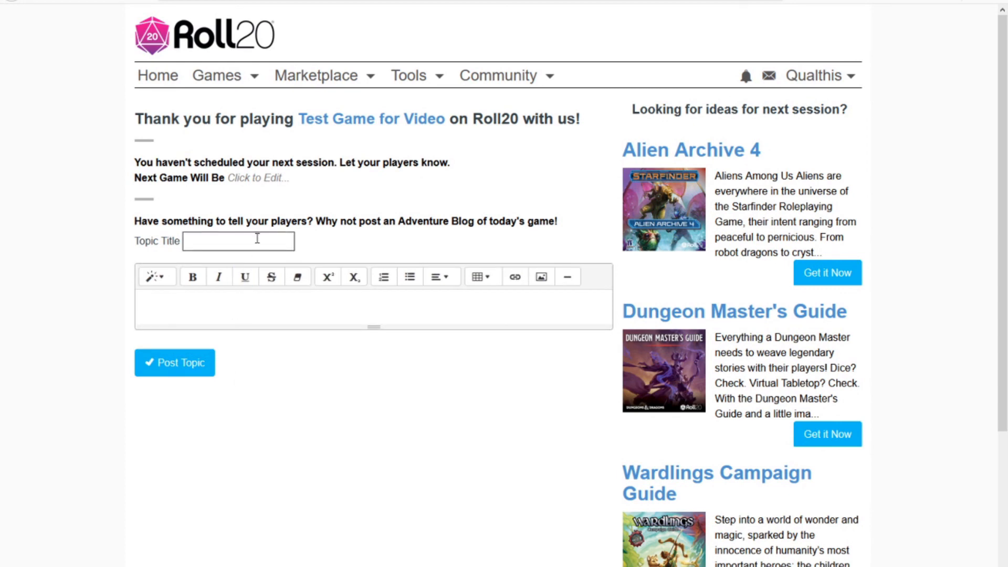
{"action": "left_click", "coordinate": [254, 299]}
{"action": "left_click", "coordinate": [372, 126]}
{"action": "scroll", "coordinate": [360, 190], "scroll_direction": "down", "scroll_amount": 3}
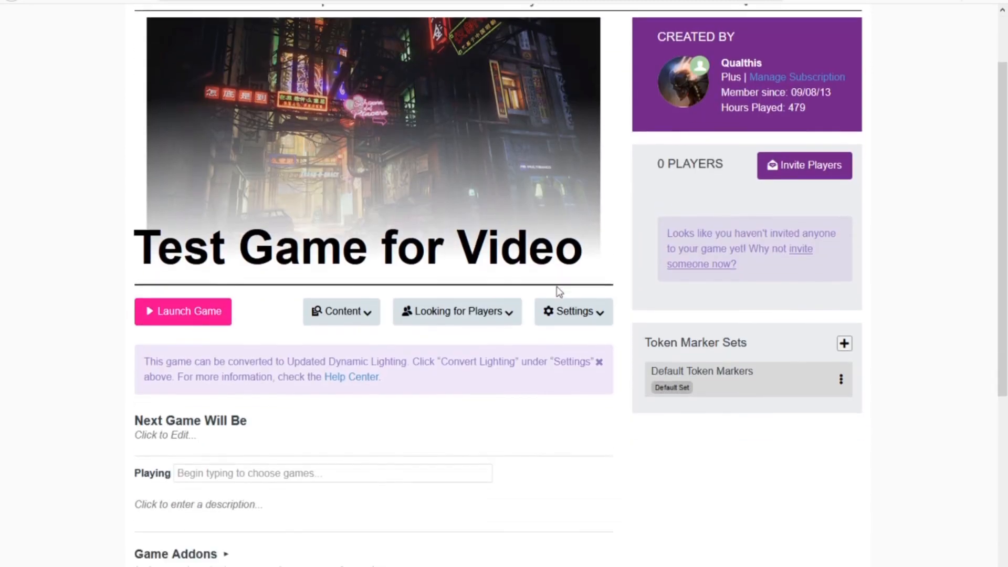